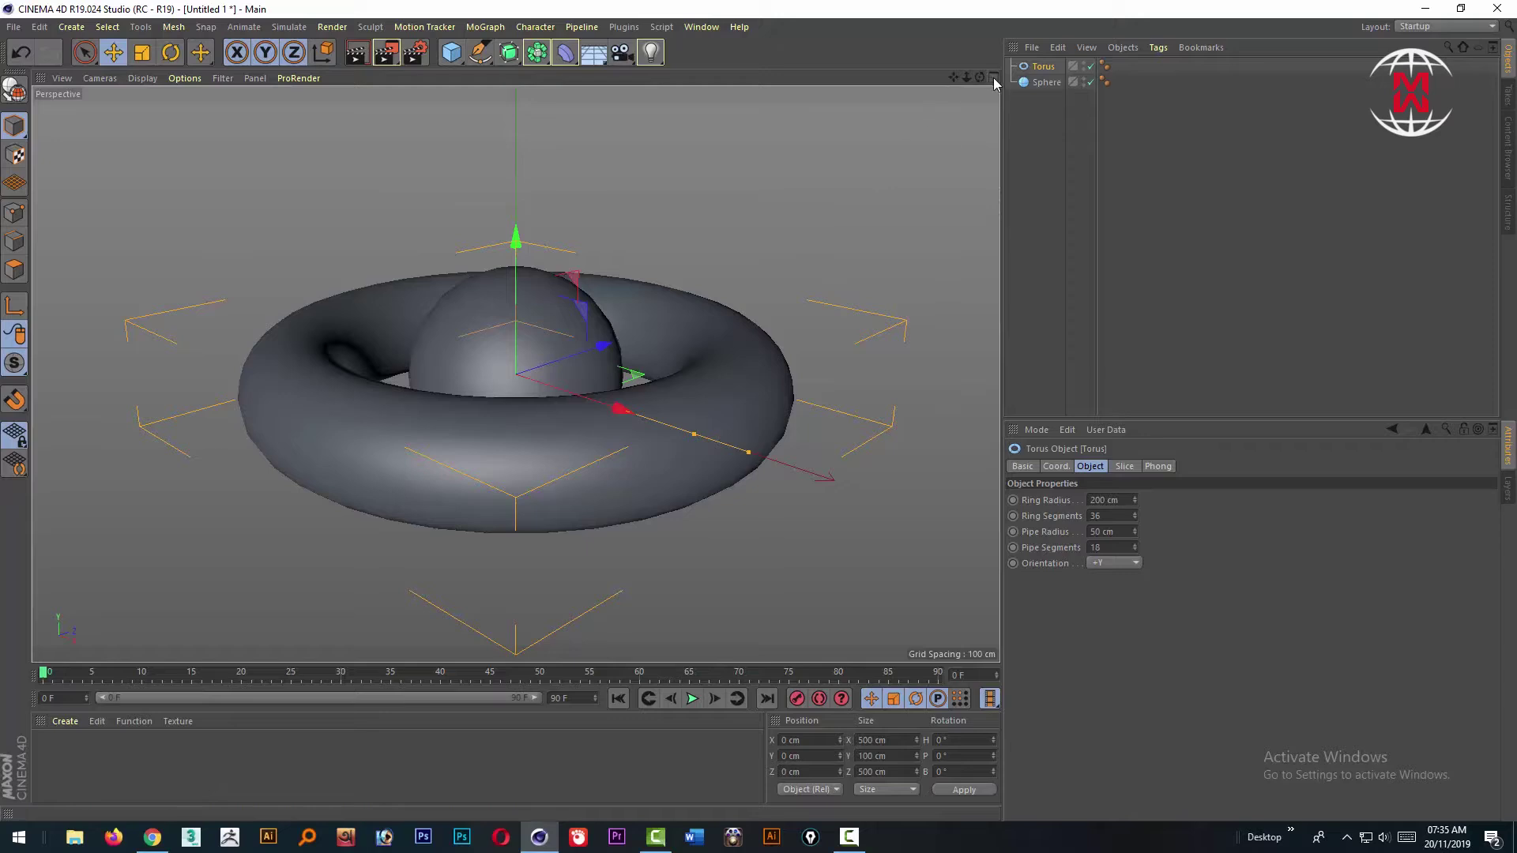
# Step: Scale the torus down uniformly to about 218 cm across so it closes in around the sphere
pyautogui.click(993, 77)
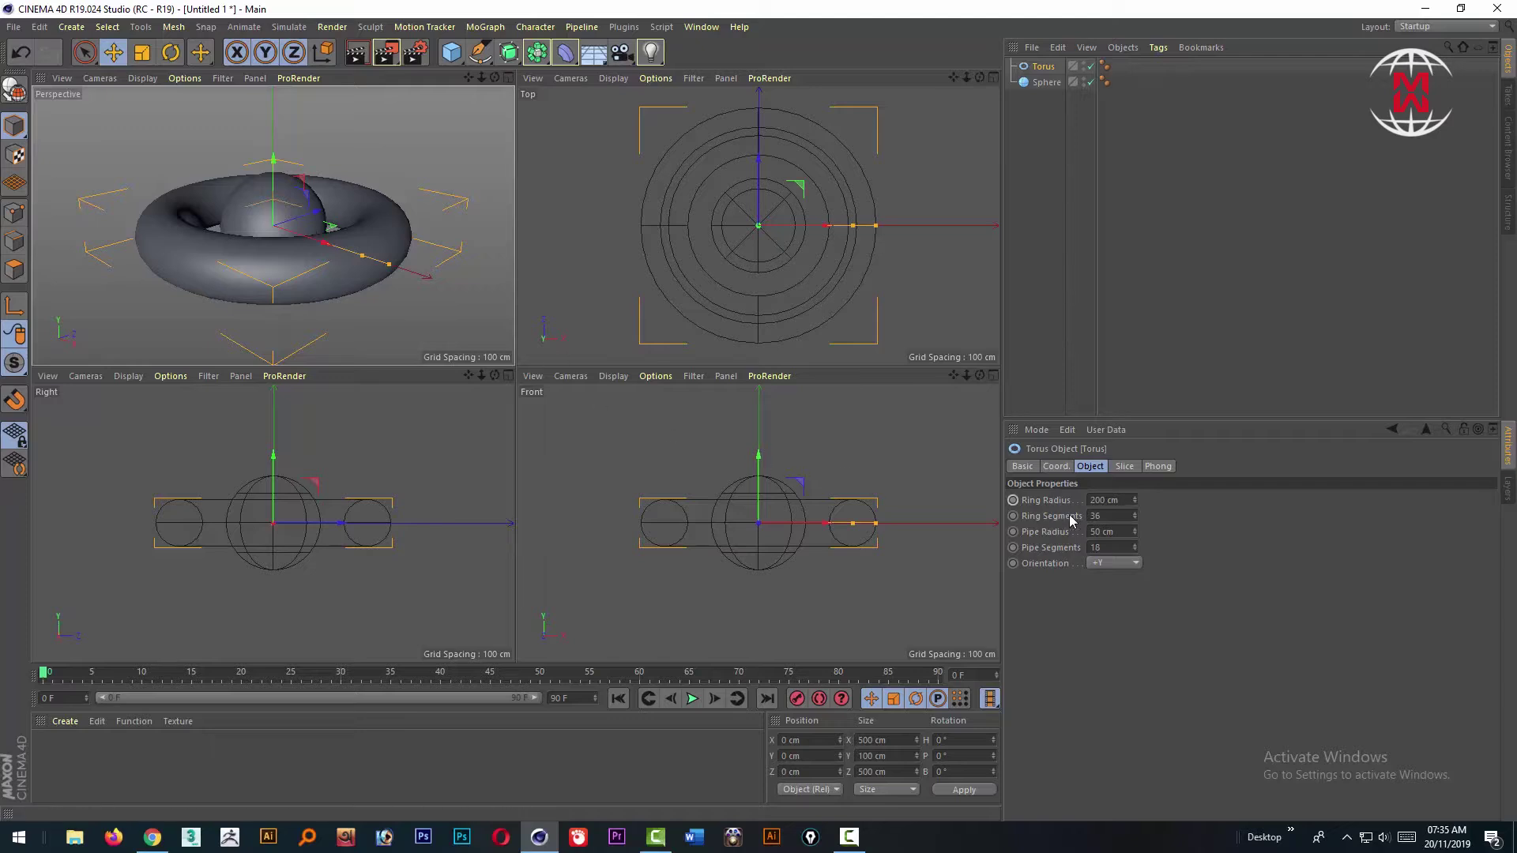
pyautogui.click(142, 52)
pyautogui.moveTo(332, 209); pyautogui.dragTo(273, 207)
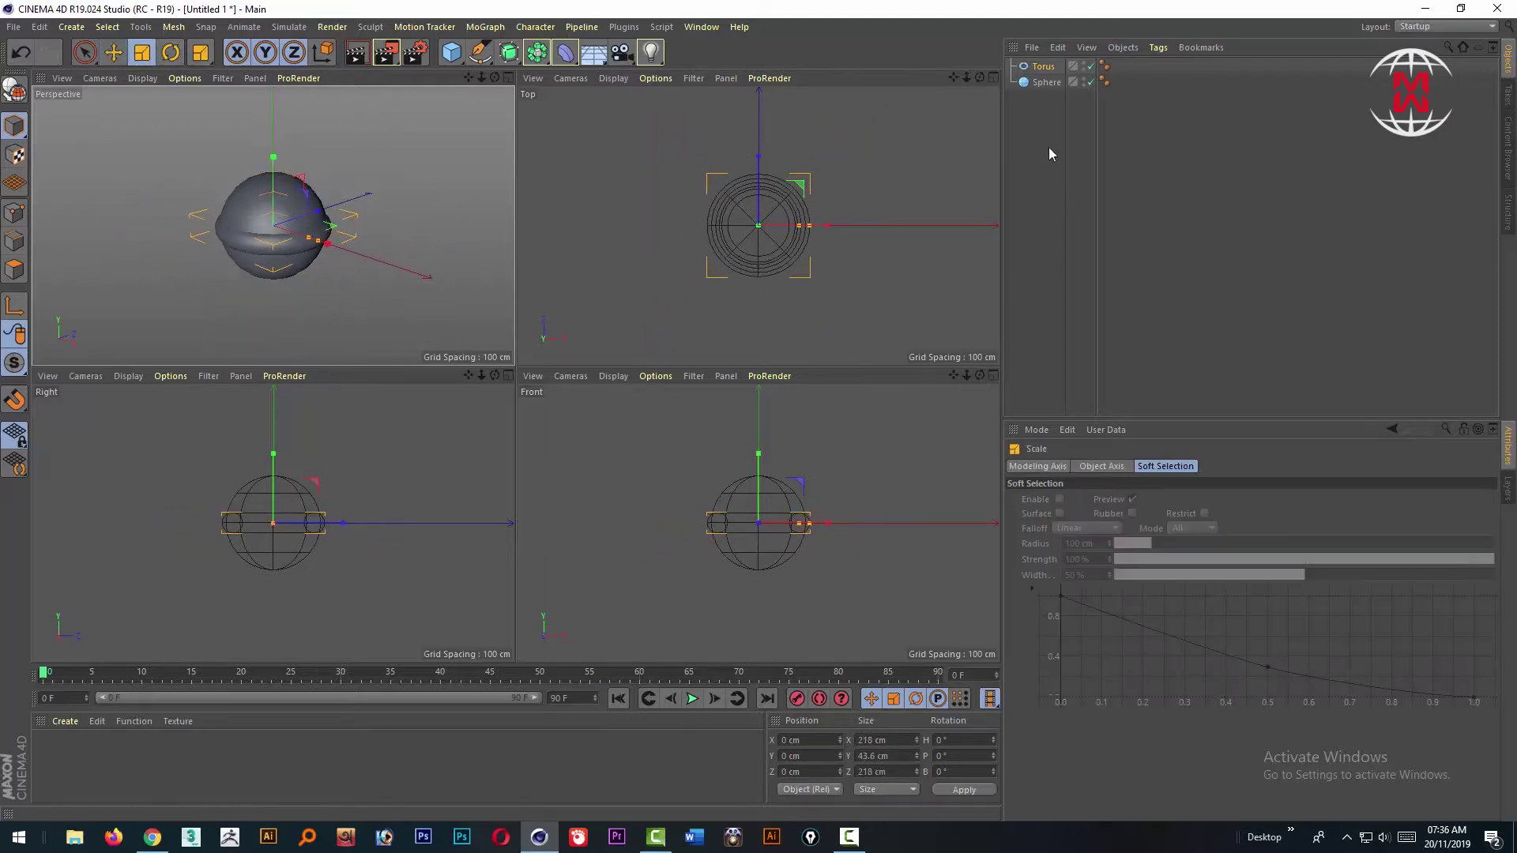
# Step: Make the torus a thin ring hugging the sphere: ring radius 103.2 cm, 41 ring segments, pipe radius 1.2 cm, 11 pipe segments
pyautogui.click(1043, 67)
pyautogui.moveTo(1135, 499); pyautogui.dragTo(1134, 540)
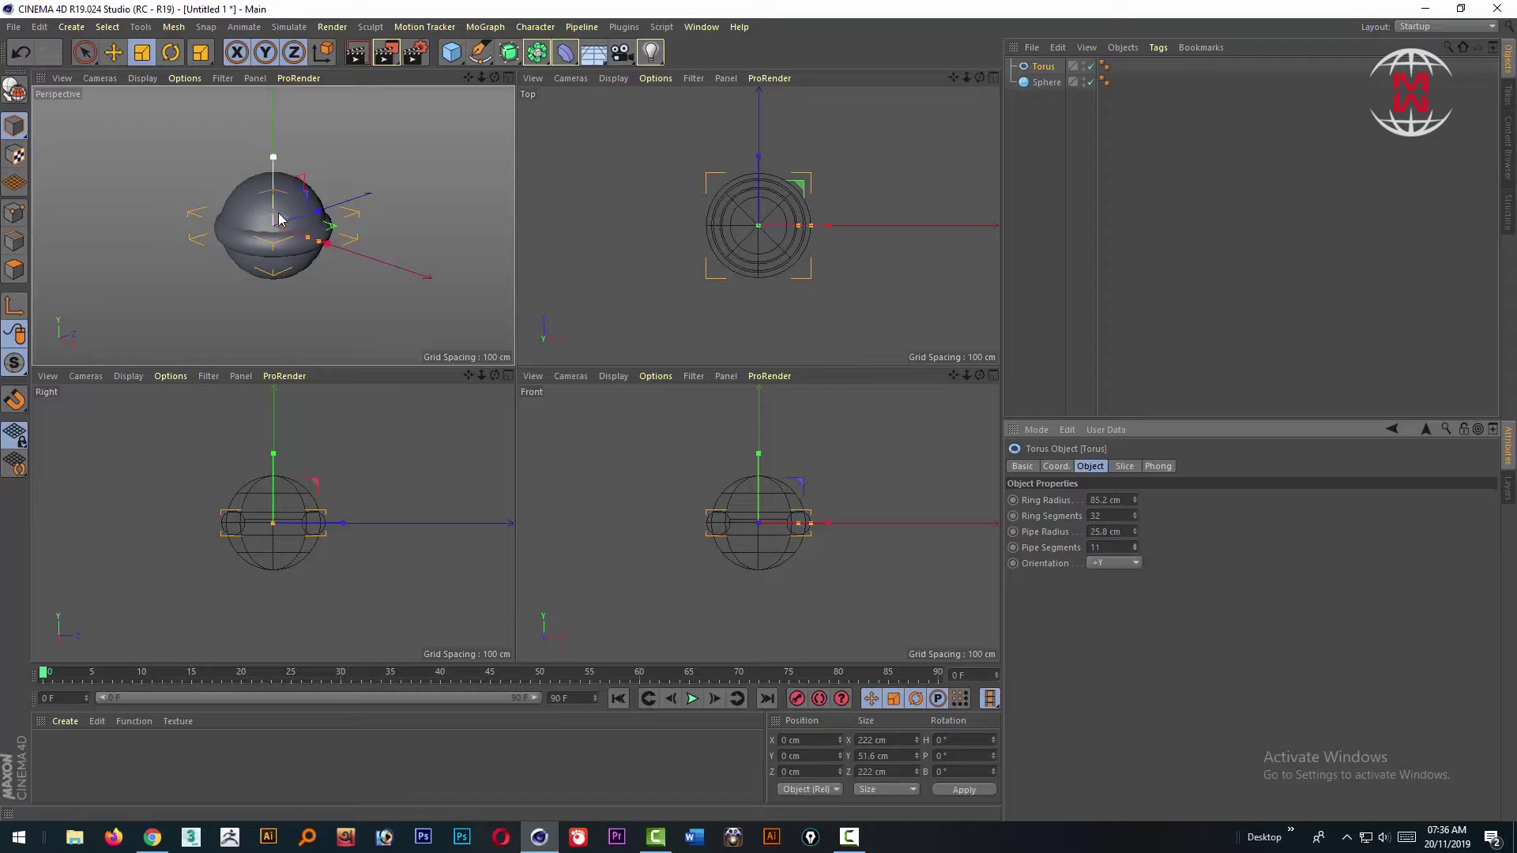
pyautogui.scroll(5, 311, 224)
pyautogui.scroll(-2, 318, 237)
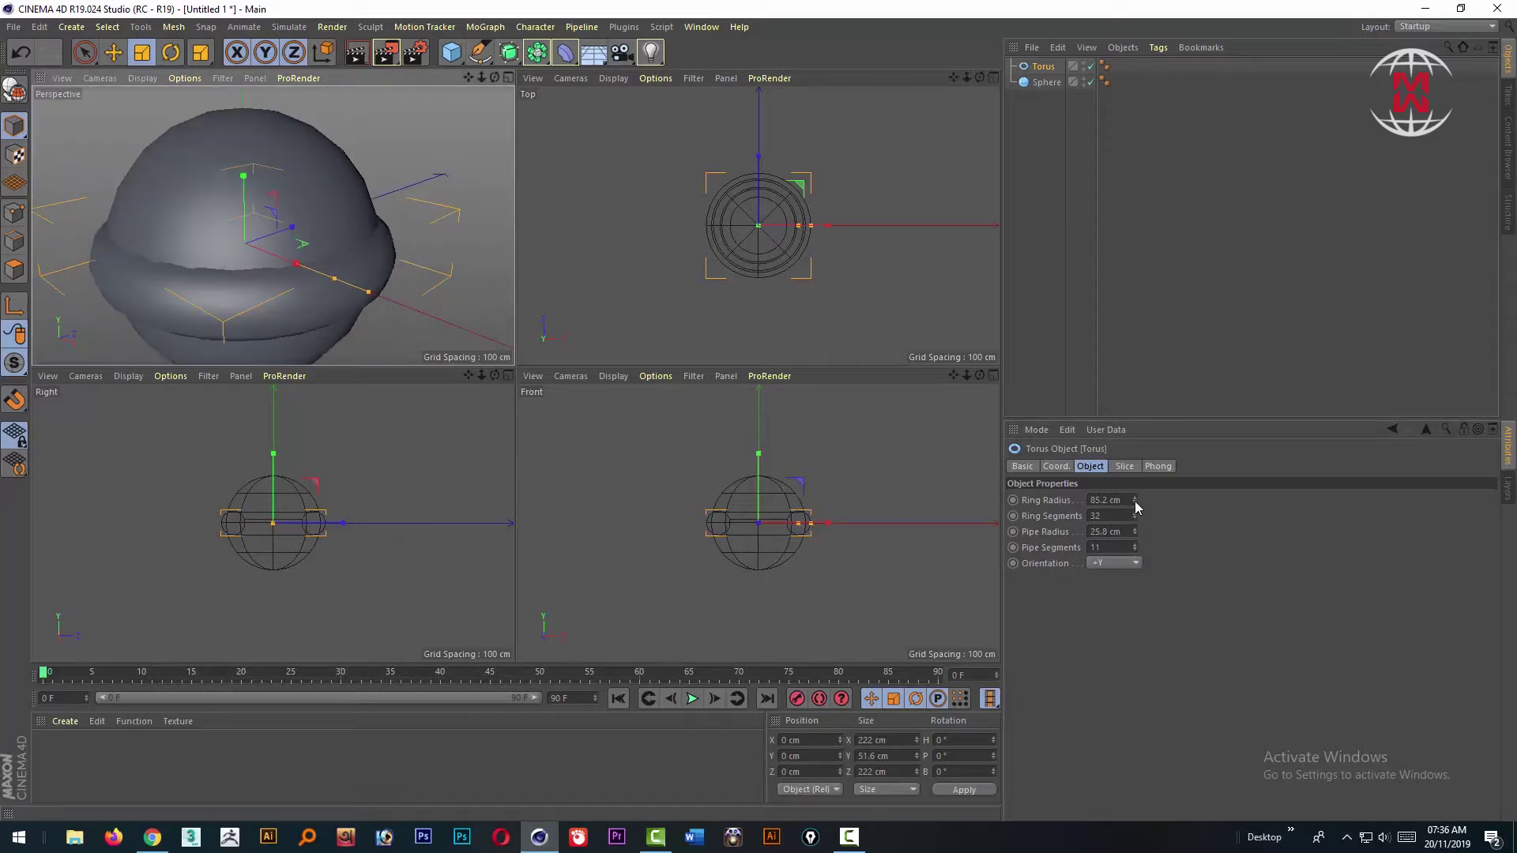
pyautogui.moveTo(1136, 501); pyautogui.dragTo(1135, 518)
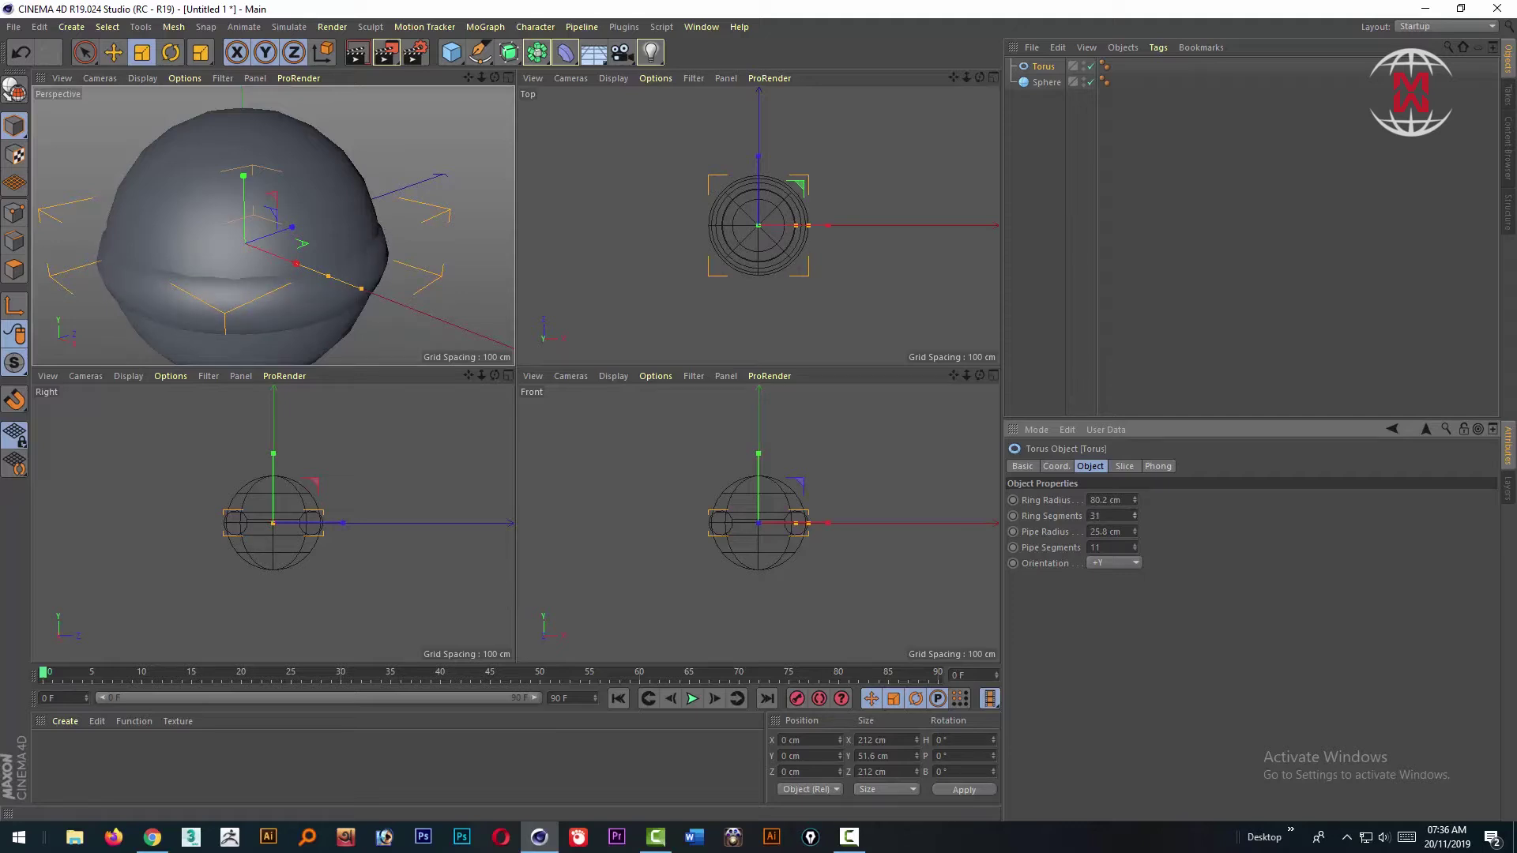
pyautogui.moveTo(1136, 533)
pyautogui.mouseDown()
pyautogui.moveTo(1135, 486)
pyautogui.moveTo(1135, 553)
pyautogui.mouseUp()
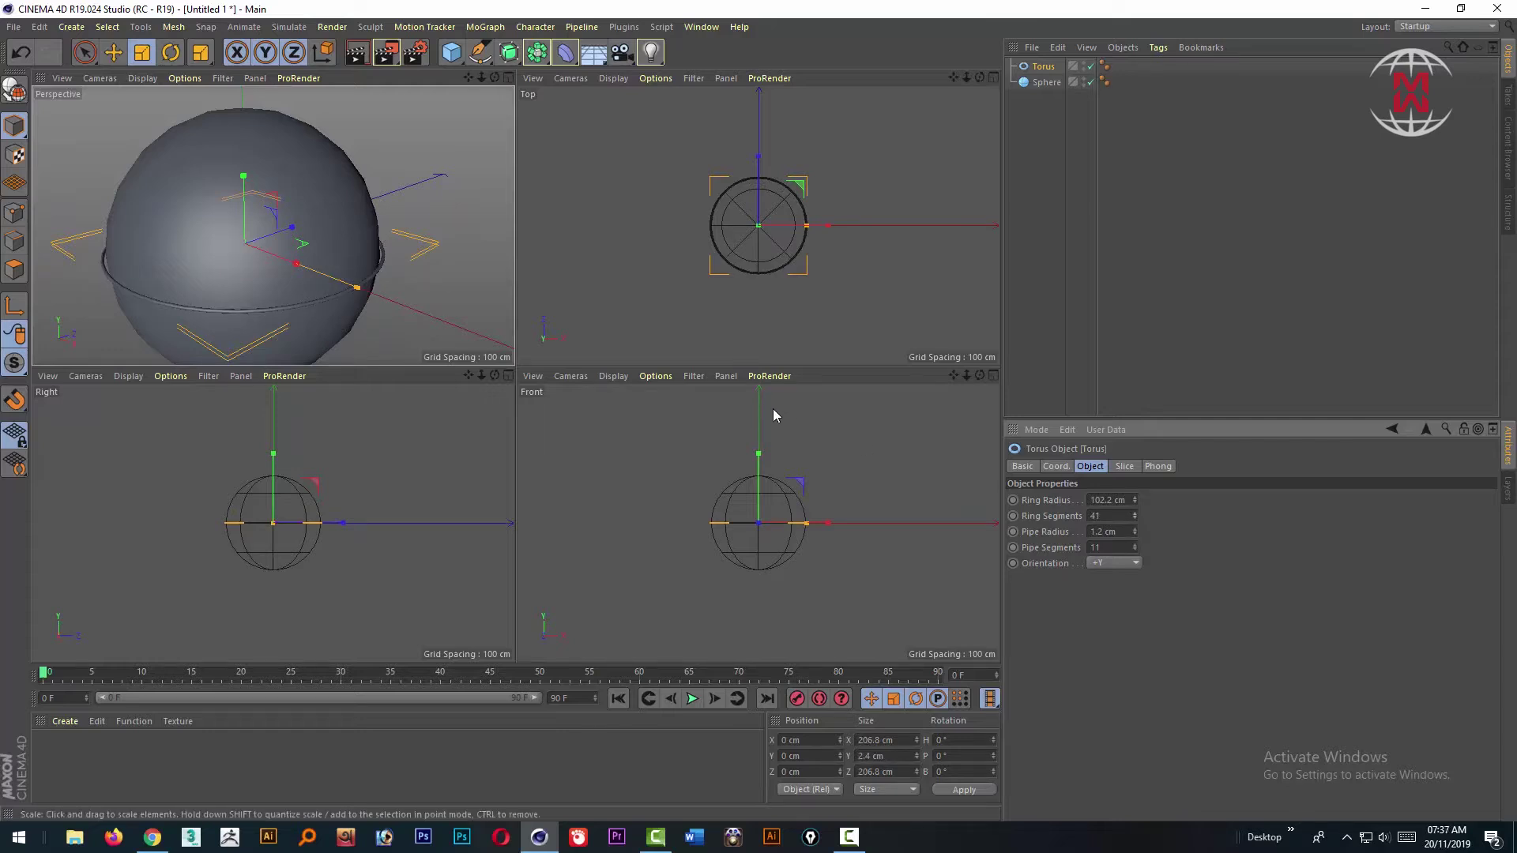
pyautogui.click(680, 510)
pyautogui.click(741, 523)
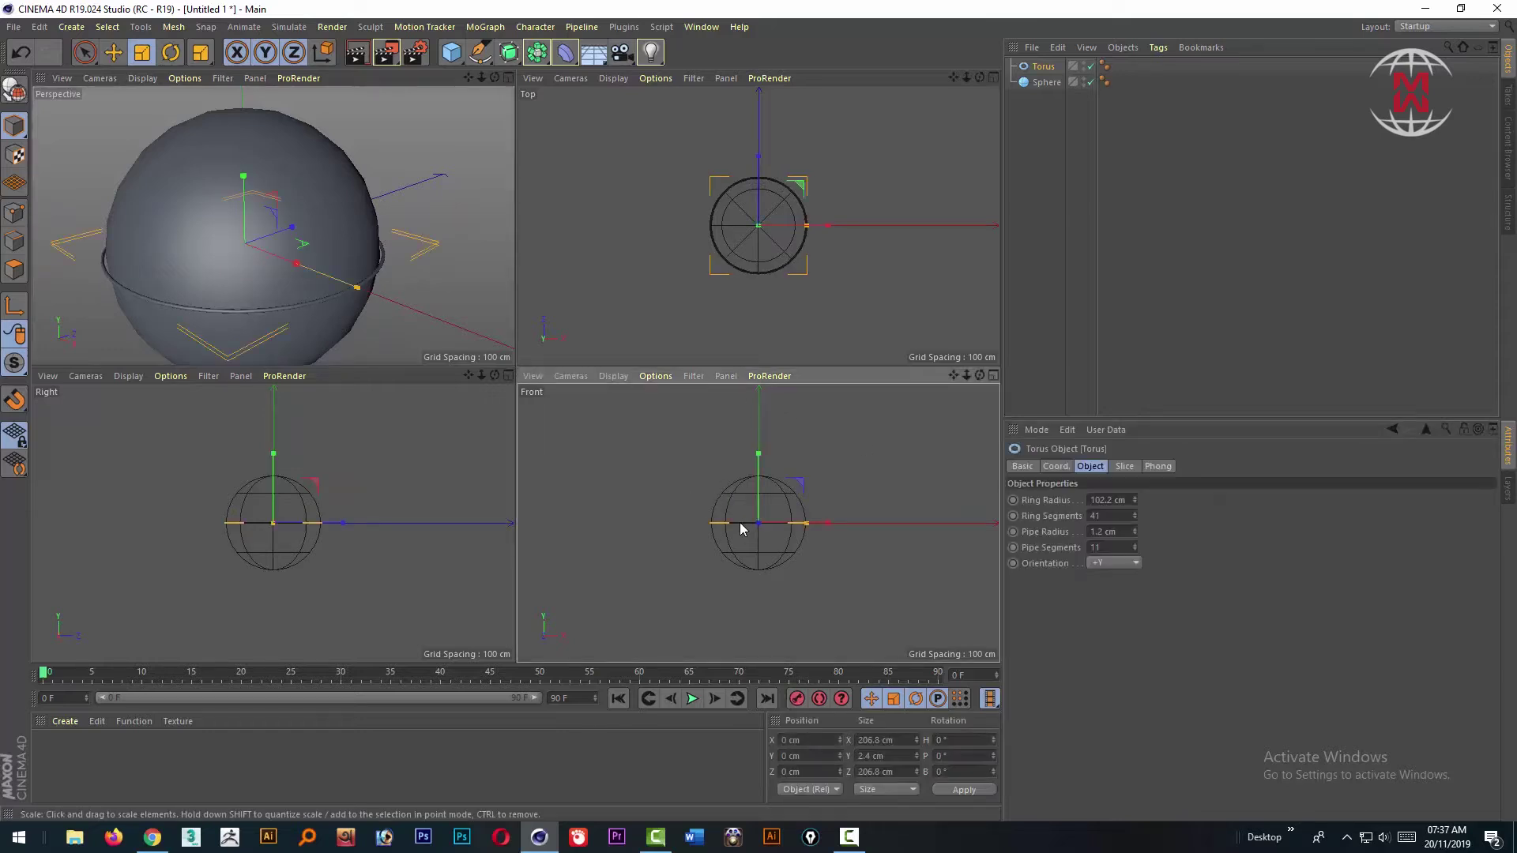
pyautogui.click(1135, 497)
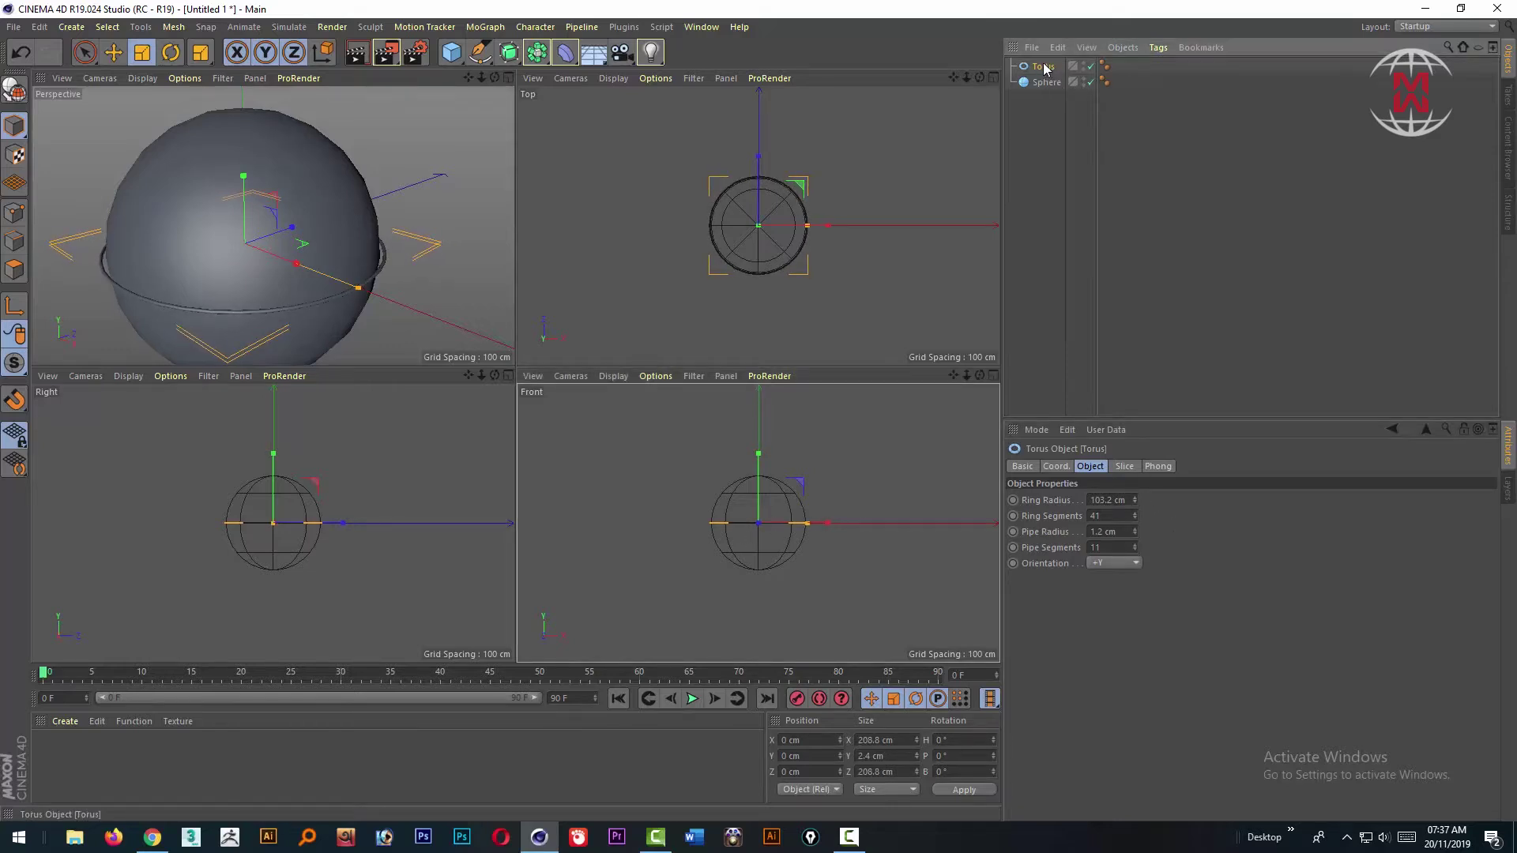
# Step: Duplicate the thin torus ring twice and move one copy straight up, slightly above the sphere's equator
pyautogui.hotkey('ctrl', 'c')
pyautogui.hotkey('ctrl', 'v')
pyautogui.hotkey('ctrl', 'v')
pyautogui.scroll(5, 790, 485)
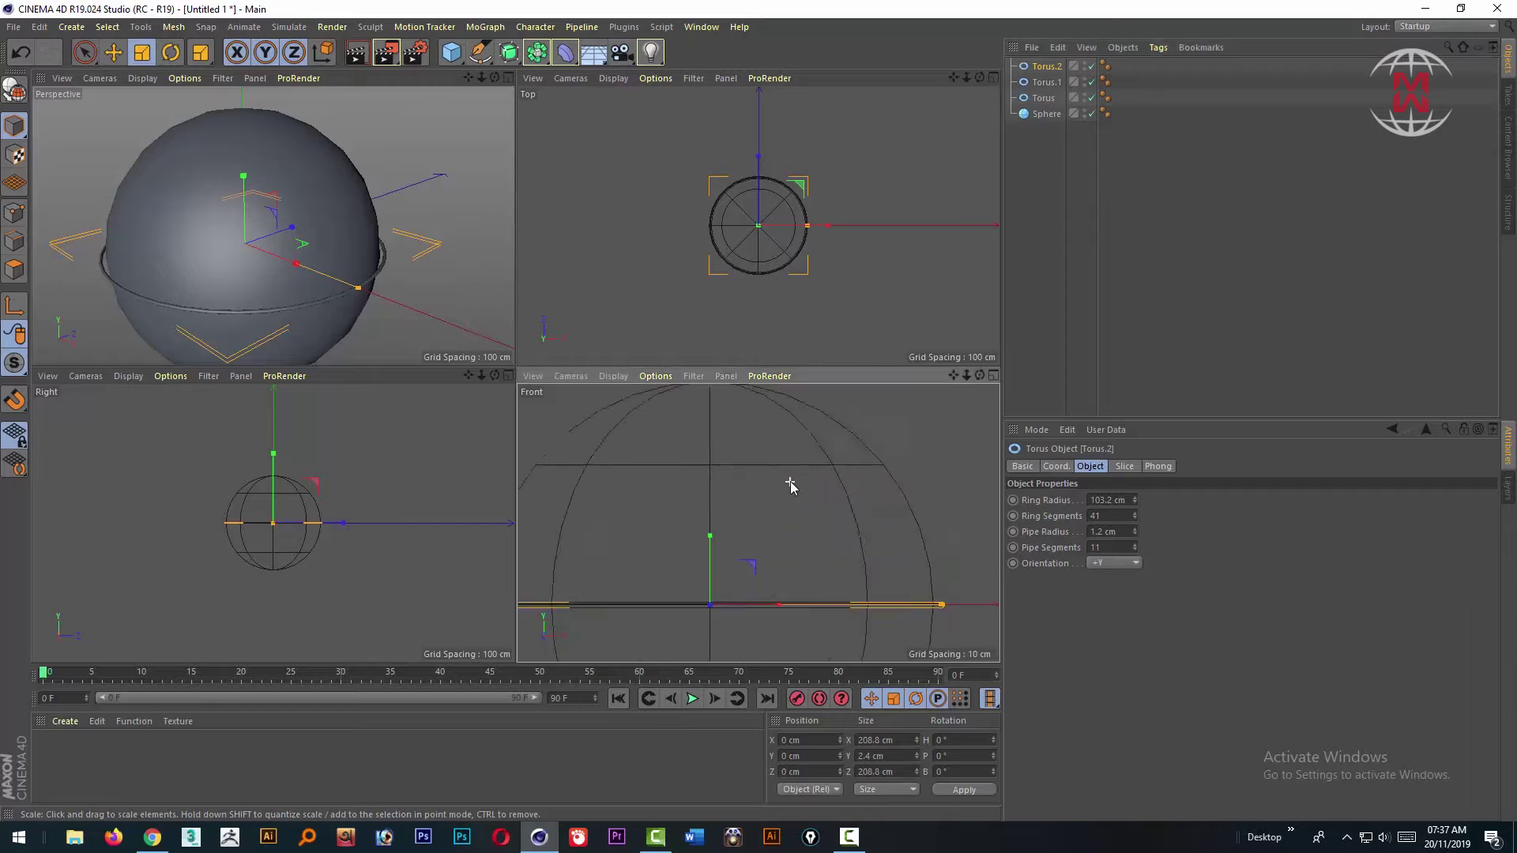
pyautogui.scroll(-3, 791, 485)
pyautogui.middleClick(904, 398)
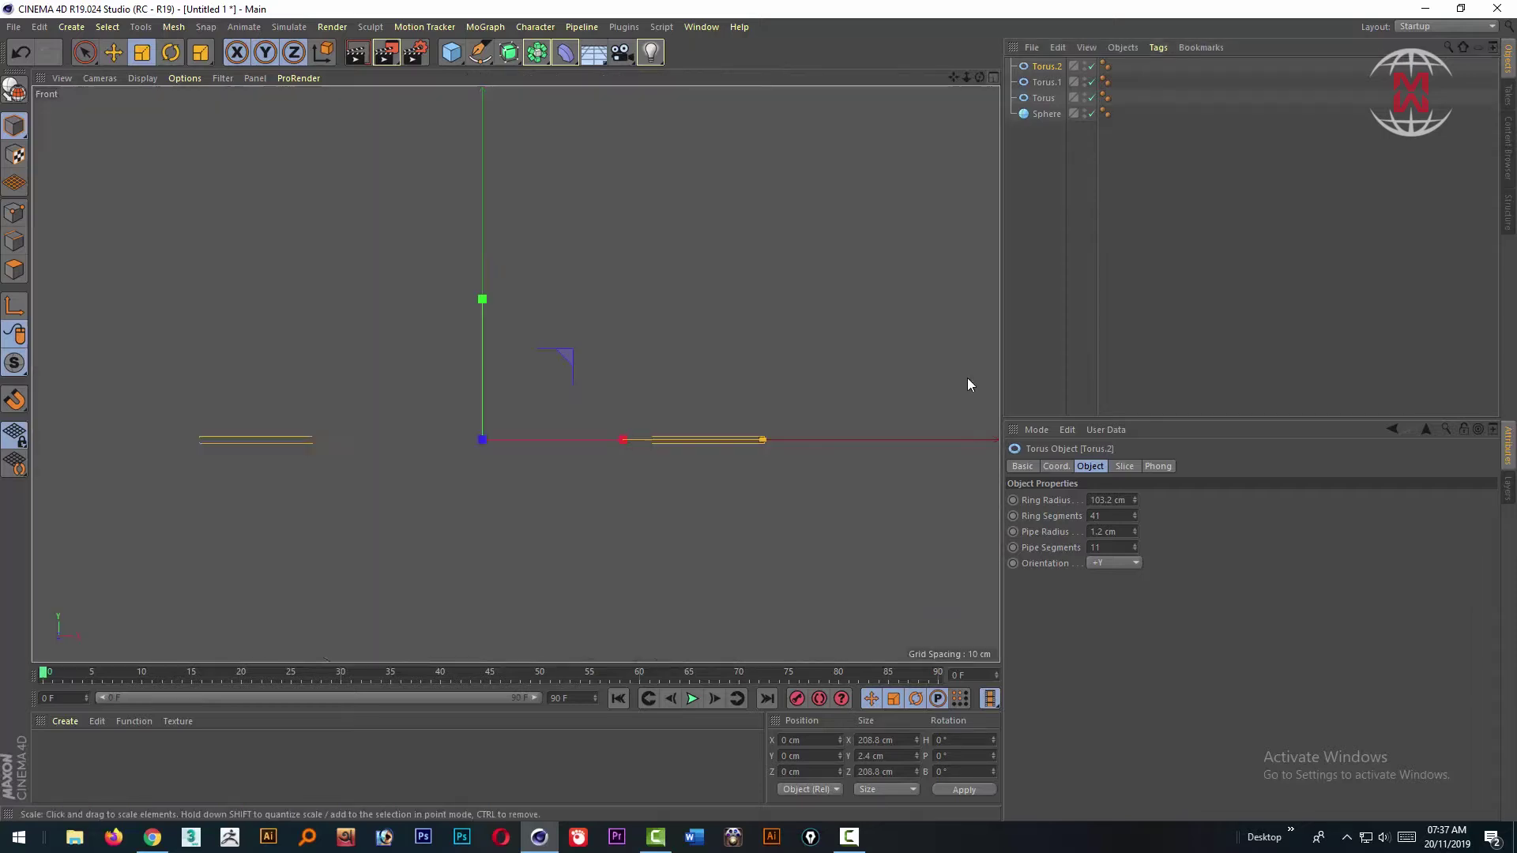
pyautogui.click(113, 53)
pyautogui.moveTo(501, 273); pyautogui.dragTo(501, 251)
pyautogui.click(514, 405)
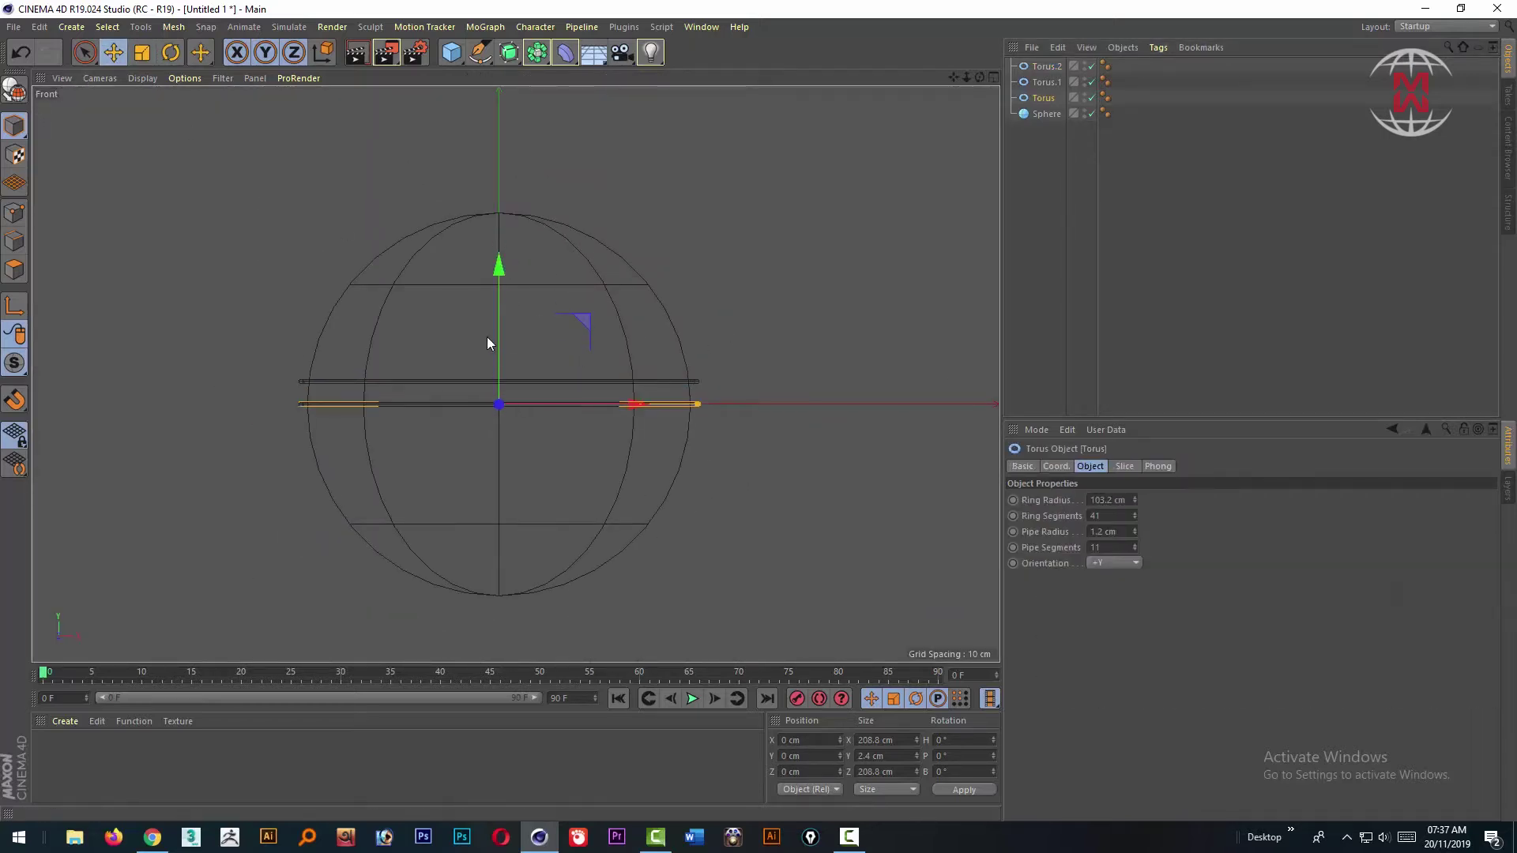
pyautogui.moveTo(499, 316); pyautogui.dragTo(502, 278)
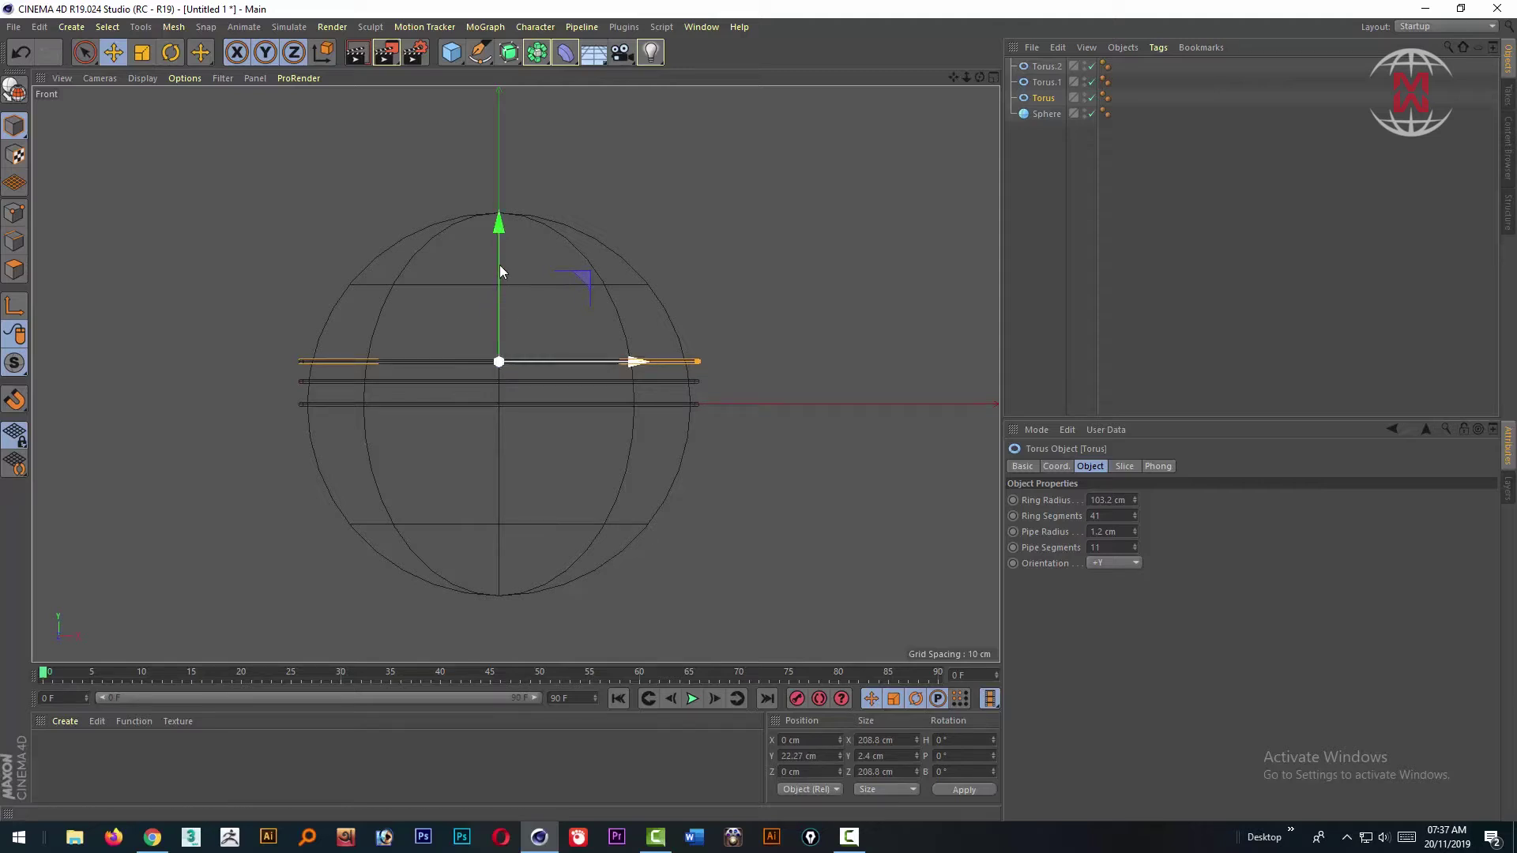
pyautogui.moveTo(499, 264); pyautogui.dragTo(505, 244)
pyautogui.hotkey('ctrl', 'z')
pyautogui.hotkey('ctrl', 'z')
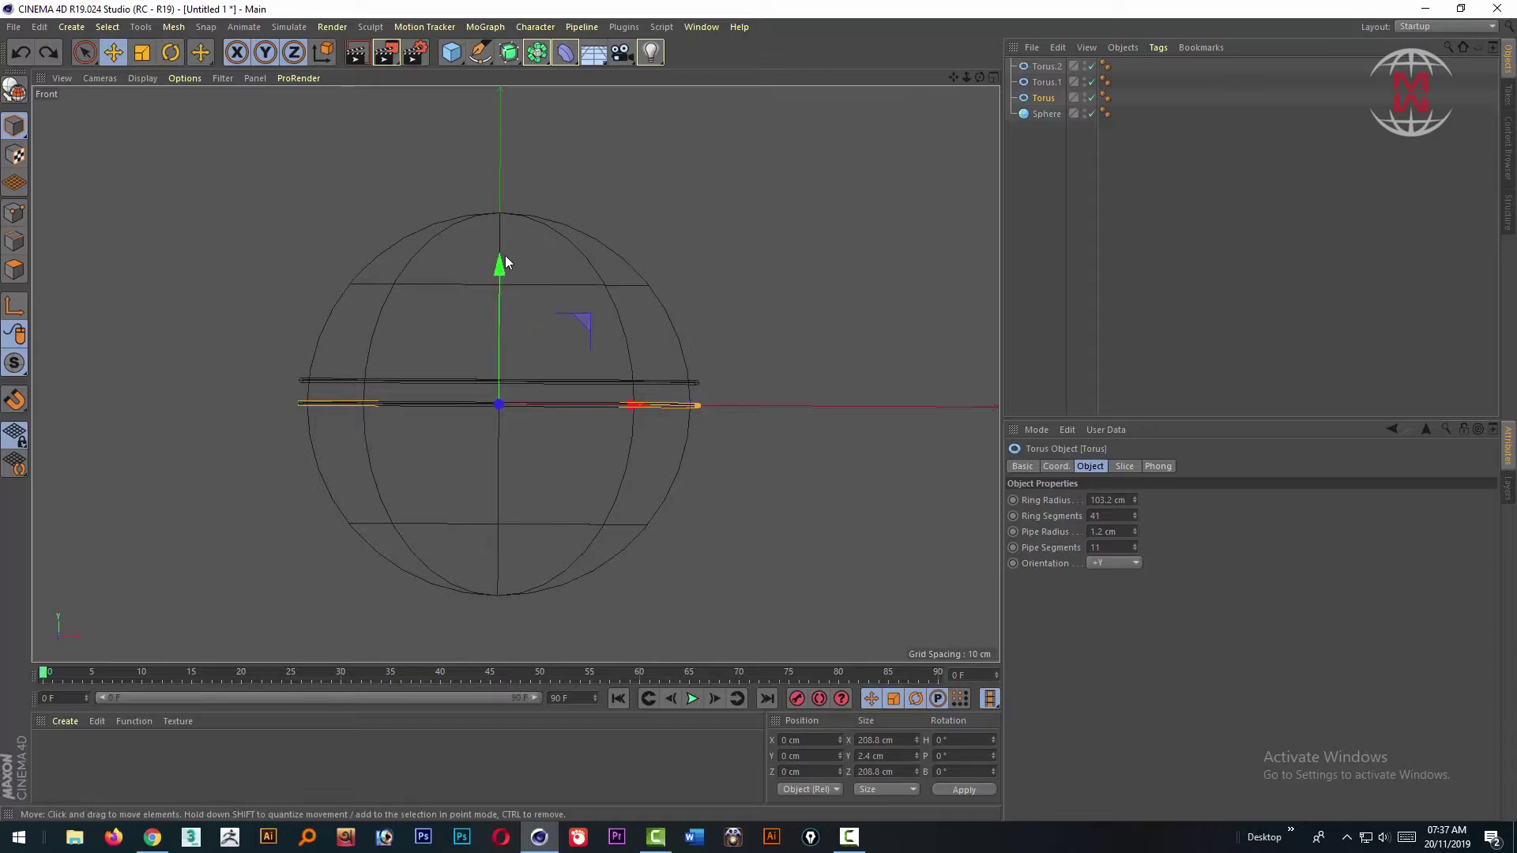
# Step: Duplicate the ring six more times, stacking the copies evenly upward along Y to about 78 cm in the front view
pyautogui.keyDown('alt'); pyautogui.moveTo(505, 263); pyautogui.dragTo(654, 230); pyautogui.keyUp('alt')
pyautogui.click(91, 78)
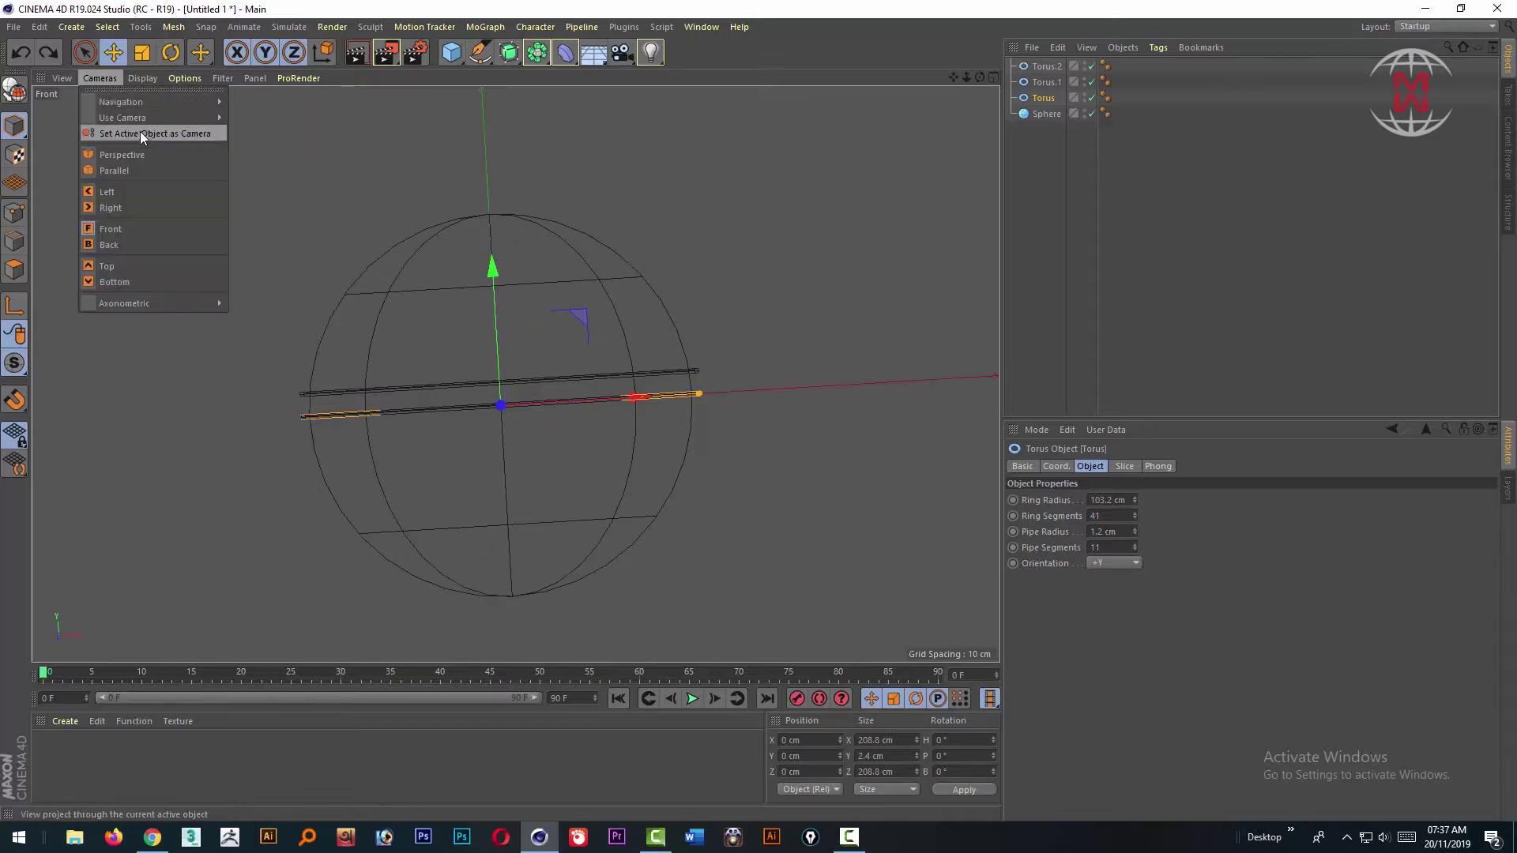
pyautogui.click(65, 79)
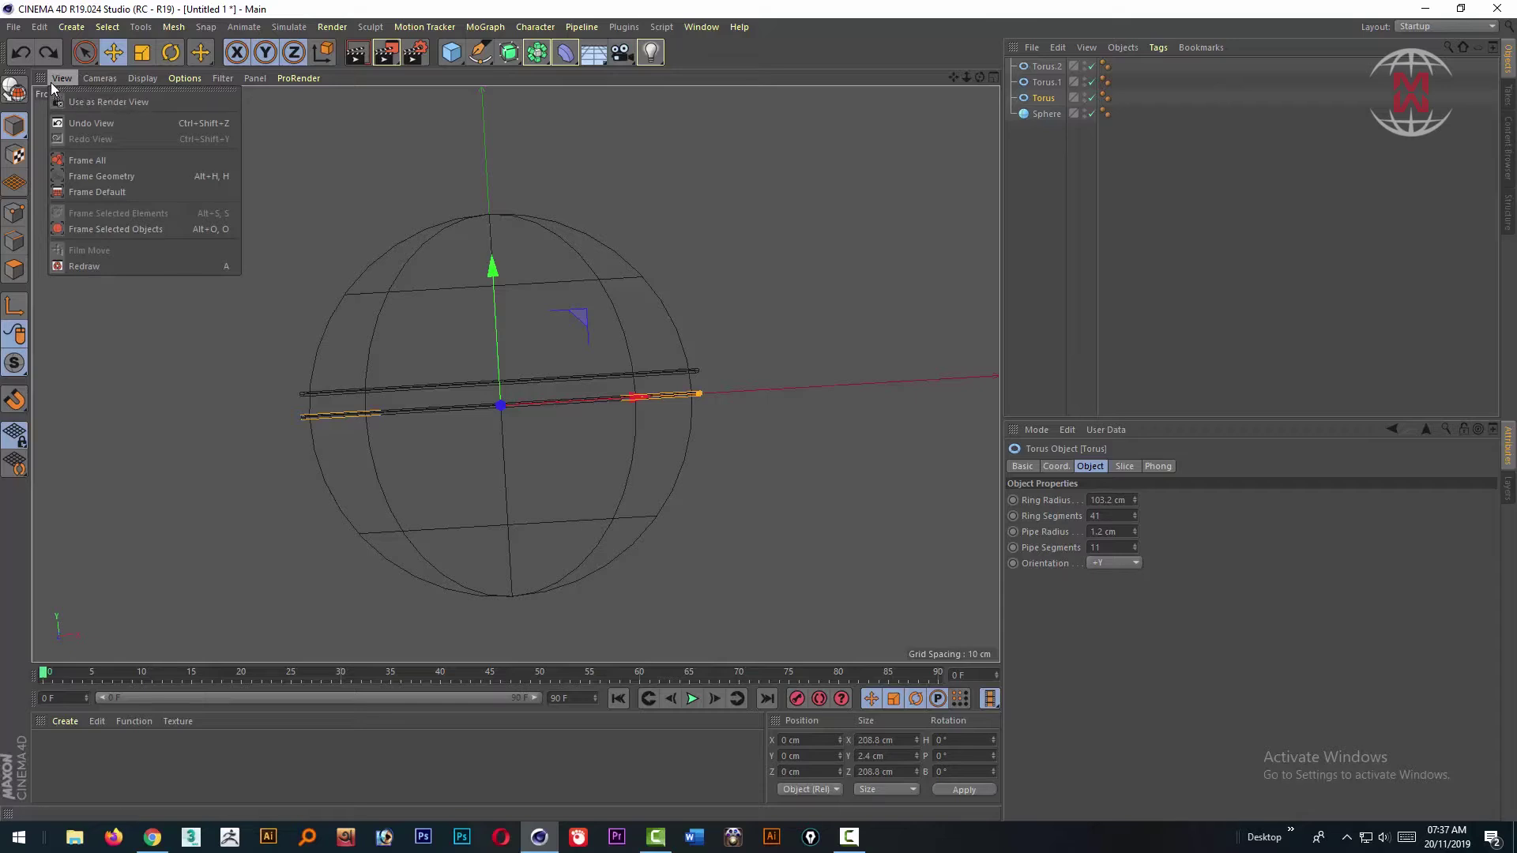
pyautogui.click(112, 192)
pyautogui.scroll(-5, 831, 315)
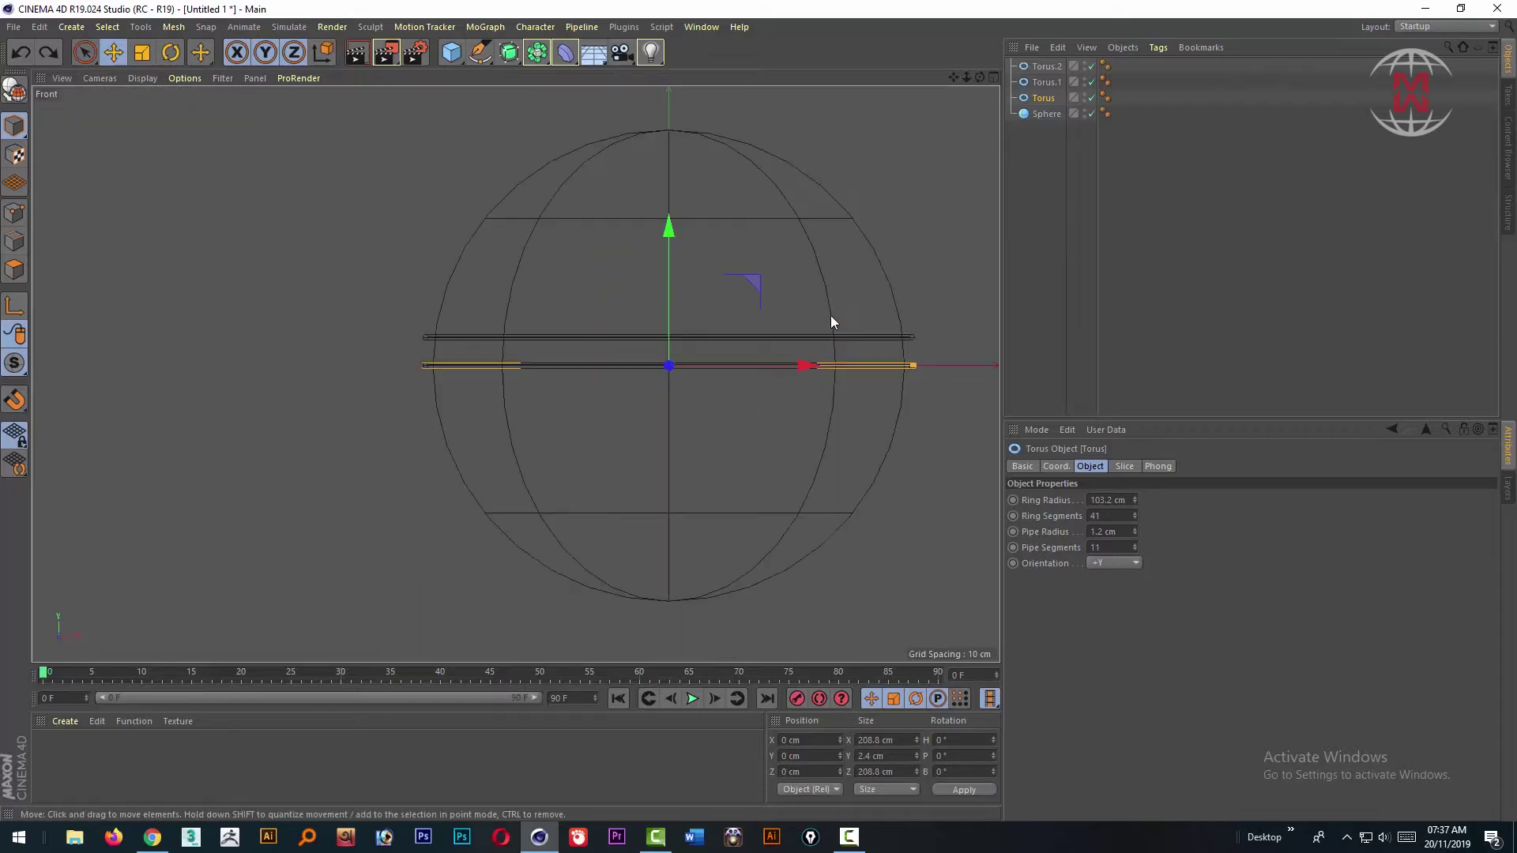
pyautogui.keyDown('ctrl'); pyautogui.moveTo(737, 211); pyautogui.dragTo(733, 122); pyautogui.keyUp('ctrl')
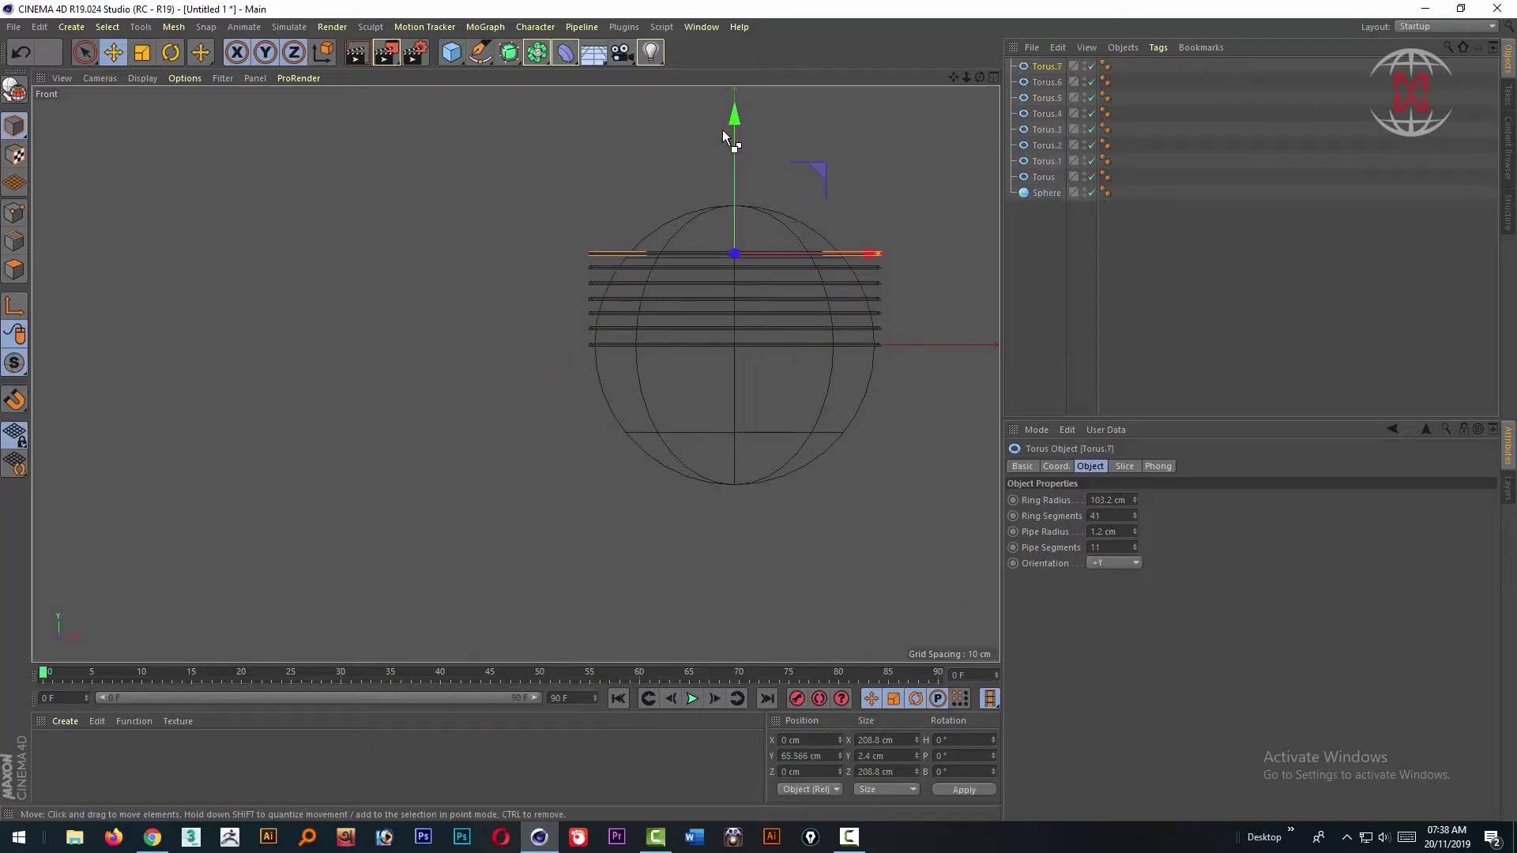
pyautogui.keyDown('ctrl'); pyautogui.moveTo(1042, 68); pyautogui.dragTo(1049, 62); pyautogui.keyUp('ctrl')
pyautogui.moveTo(736, 120); pyautogui.dragTo(737, 102)
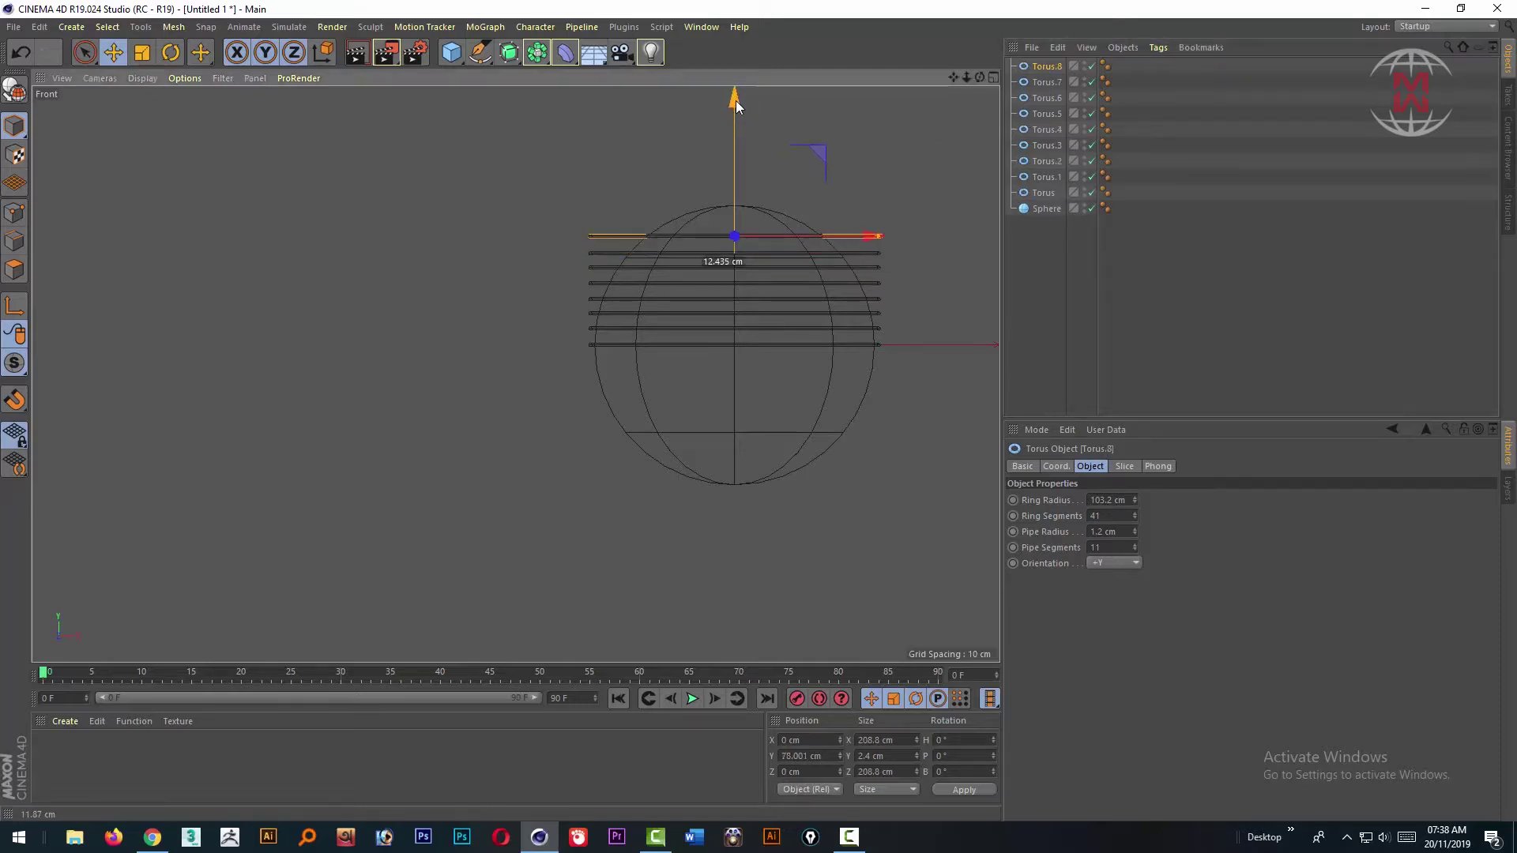
pyautogui.moveTo(779, 387); pyautogui.dragTo(772, 293)
pyautogui.hotkey('ctrl', 'z')
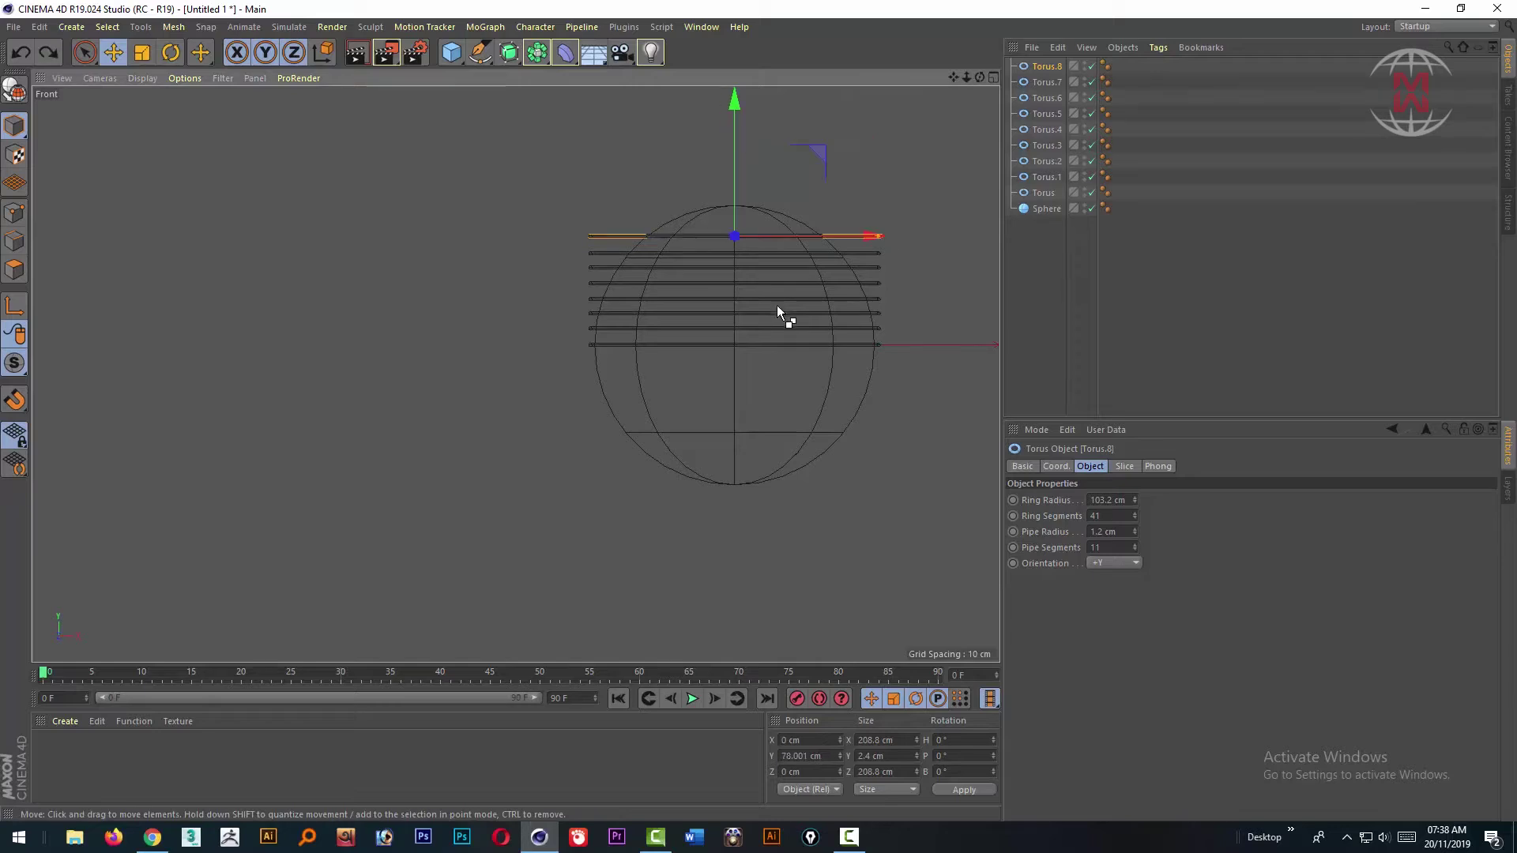
pyautogui.moveTo(459, 201); pyautogui.dragTo(524, 263)
pyautogui.hotkey('ctrl', 'z')
# Step: Lower all nine torus rings together along Y to about -33.3 cm so they cover the sphere's lower half
pyautogui.keyDown('shift'); pyautogui.click(1043, 192); pyautogui.keyUp('shift')
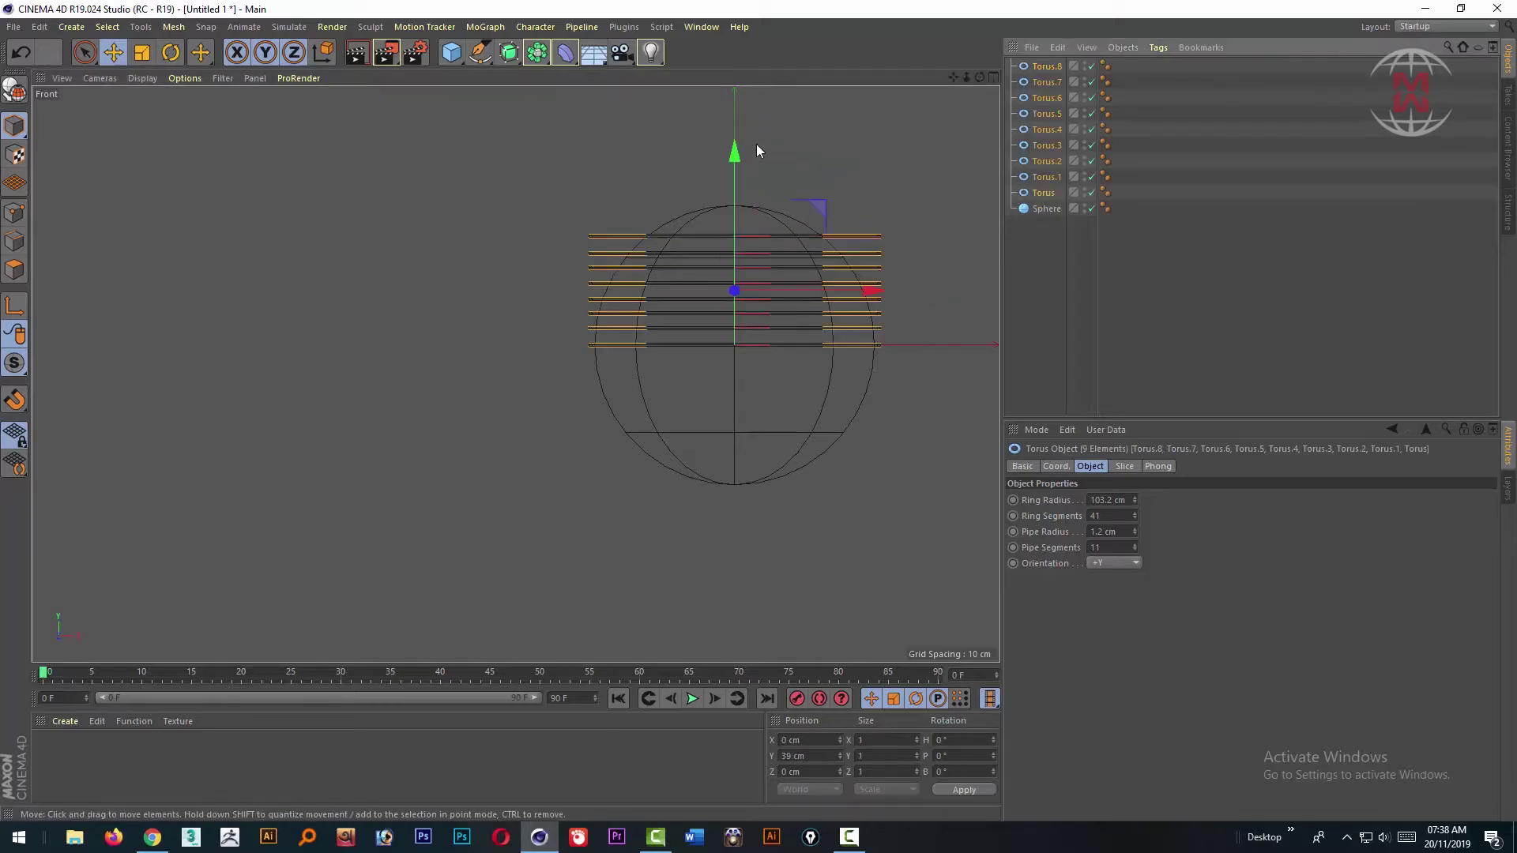
pyautogui.moveTo(734, 154); pyautogui.dragTo(734, 218)
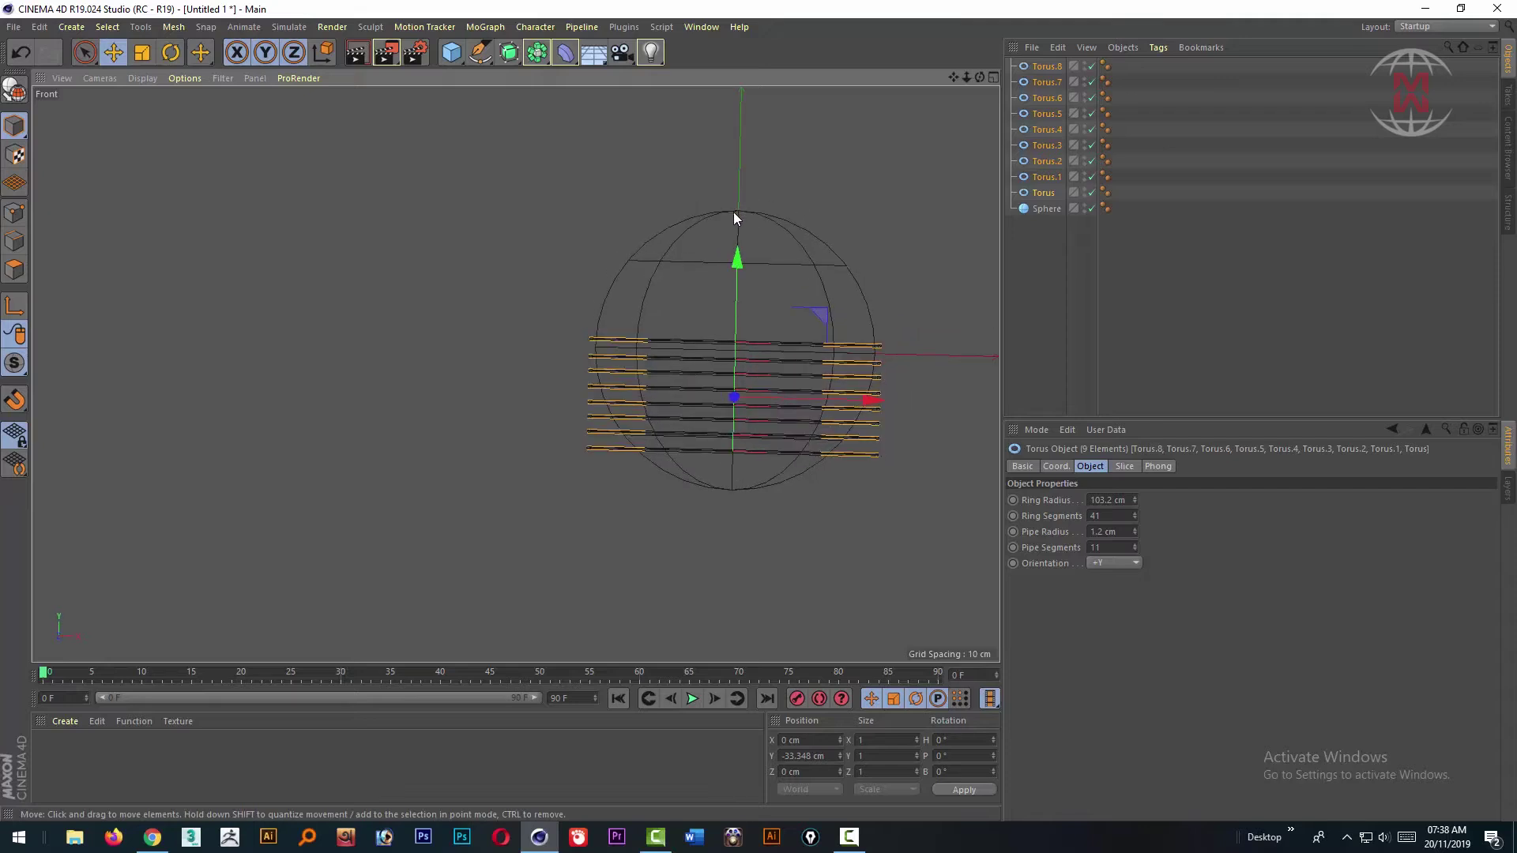
pyautogui.click(71, 82)
pyautogui.click(125, 191)
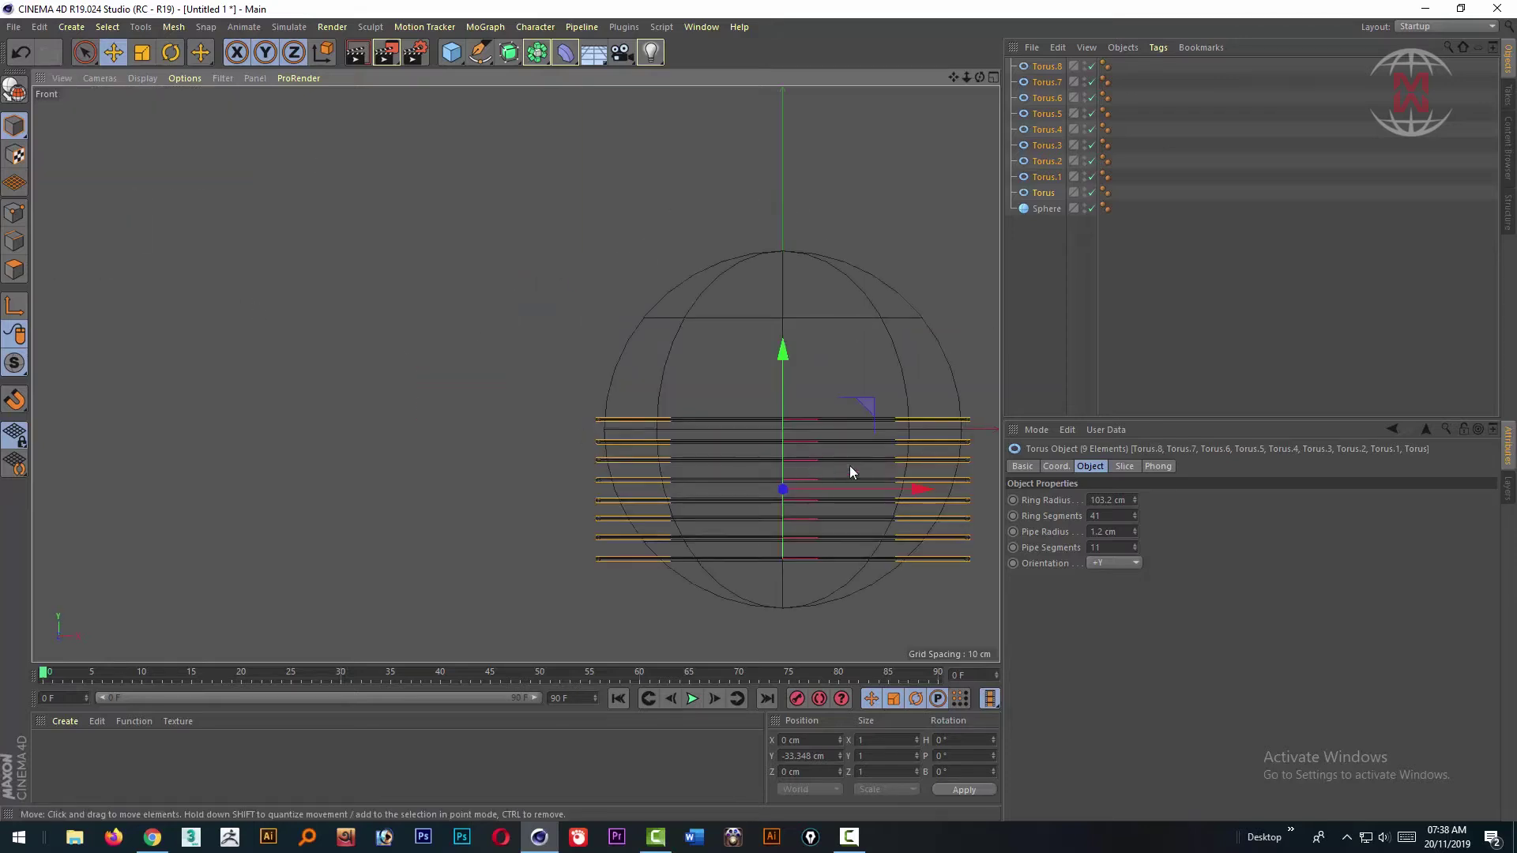
# Step: Duplicate the uppermost ring six times, stacking the copies over the sphere's upper half to a Y position of about 71.2 cm
pyautogui.keyDown('shift'); pyautogui.click(793, 349); pyautogui.keyUp('shift')
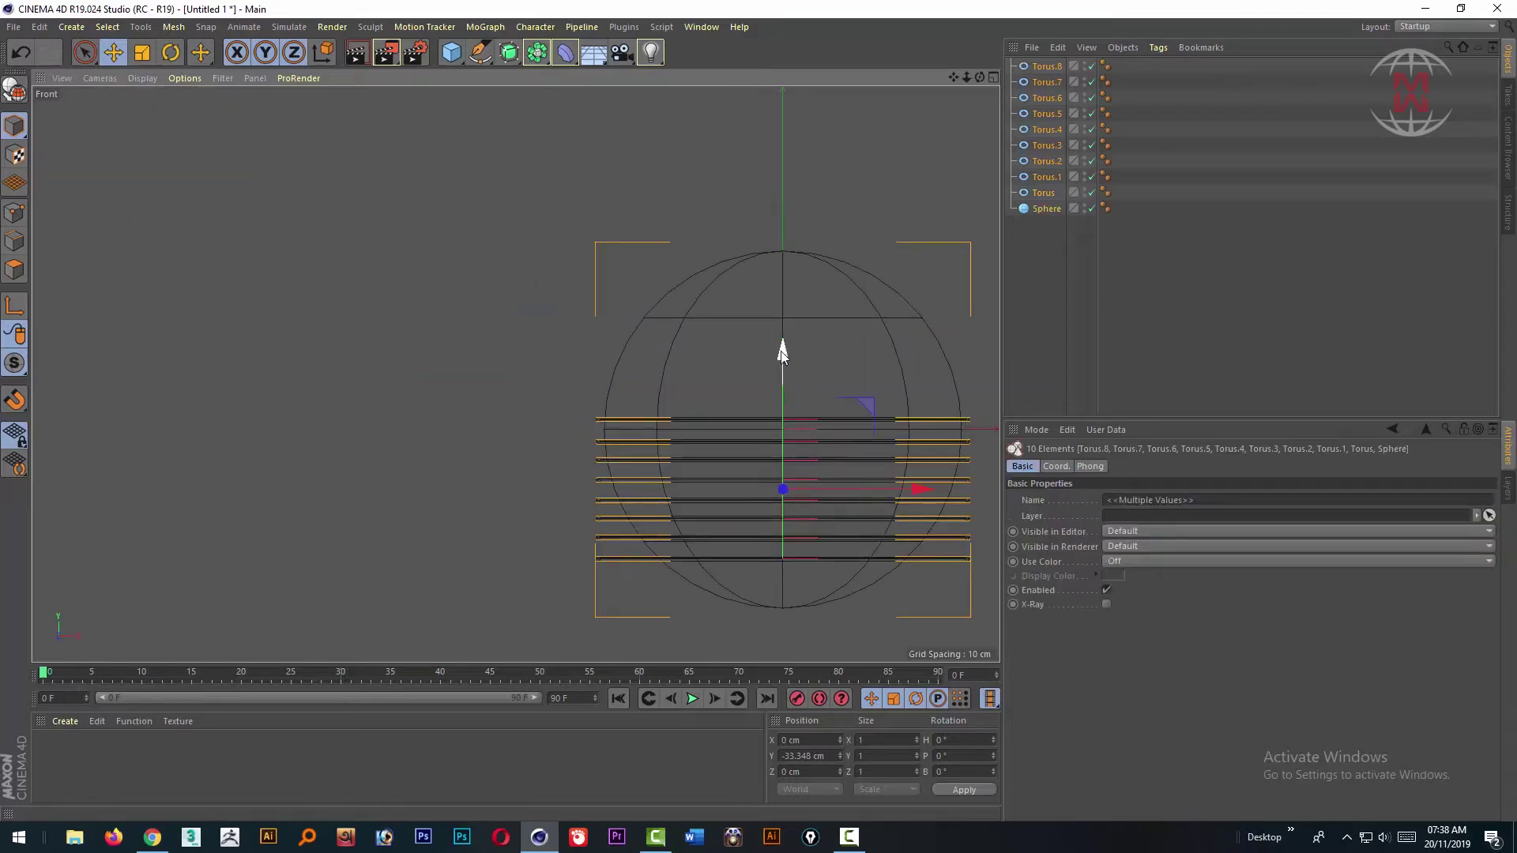
pyautogui.press('o')
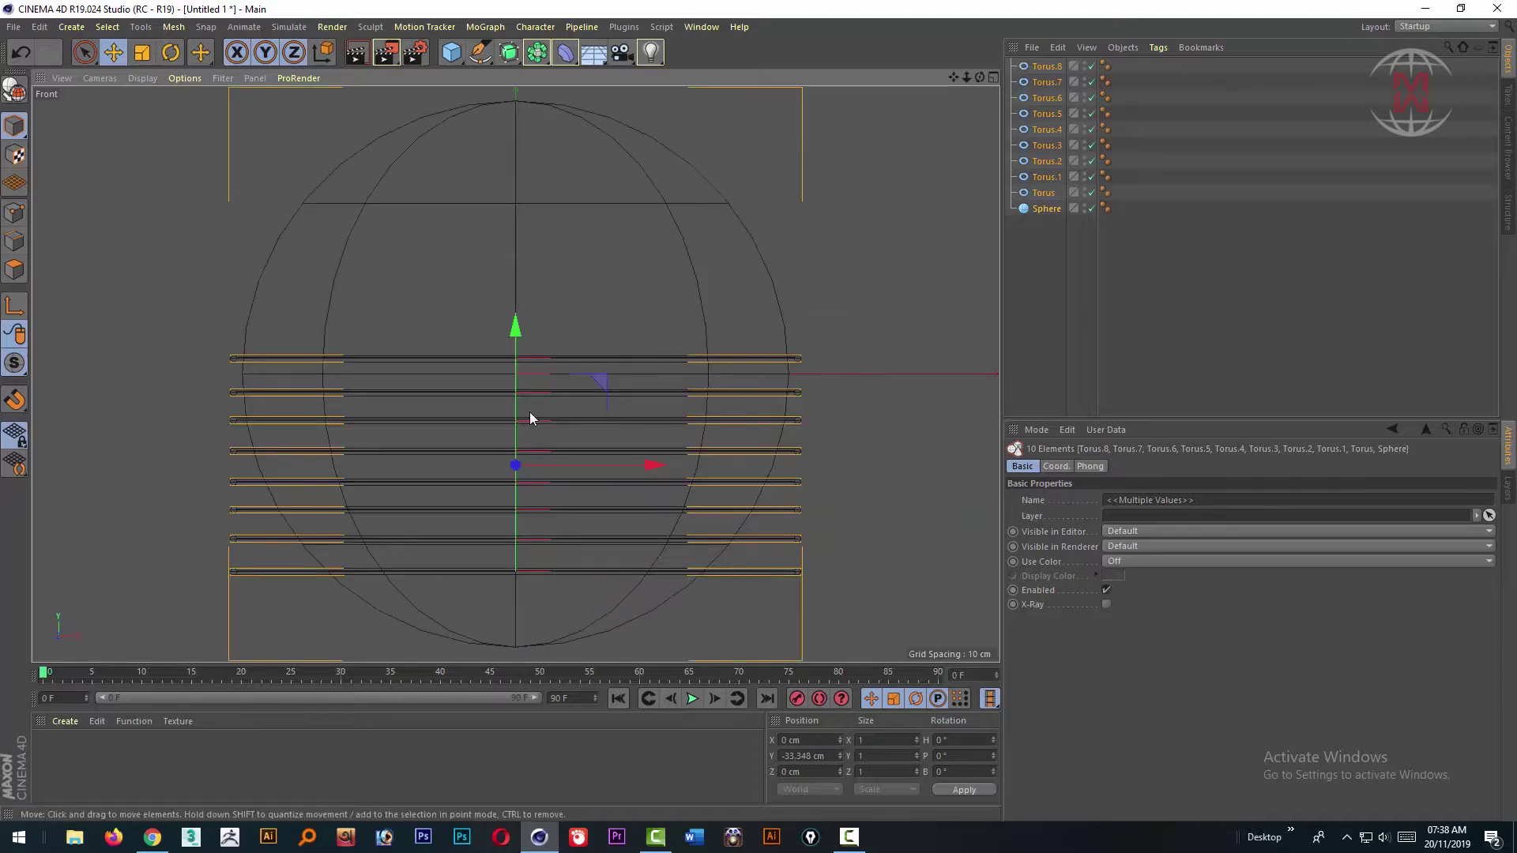
pyautogui.scroll(-2, 471, 373)
pyautogui.scroll(2, 764, 245)
pyautogui.click(769, 352)
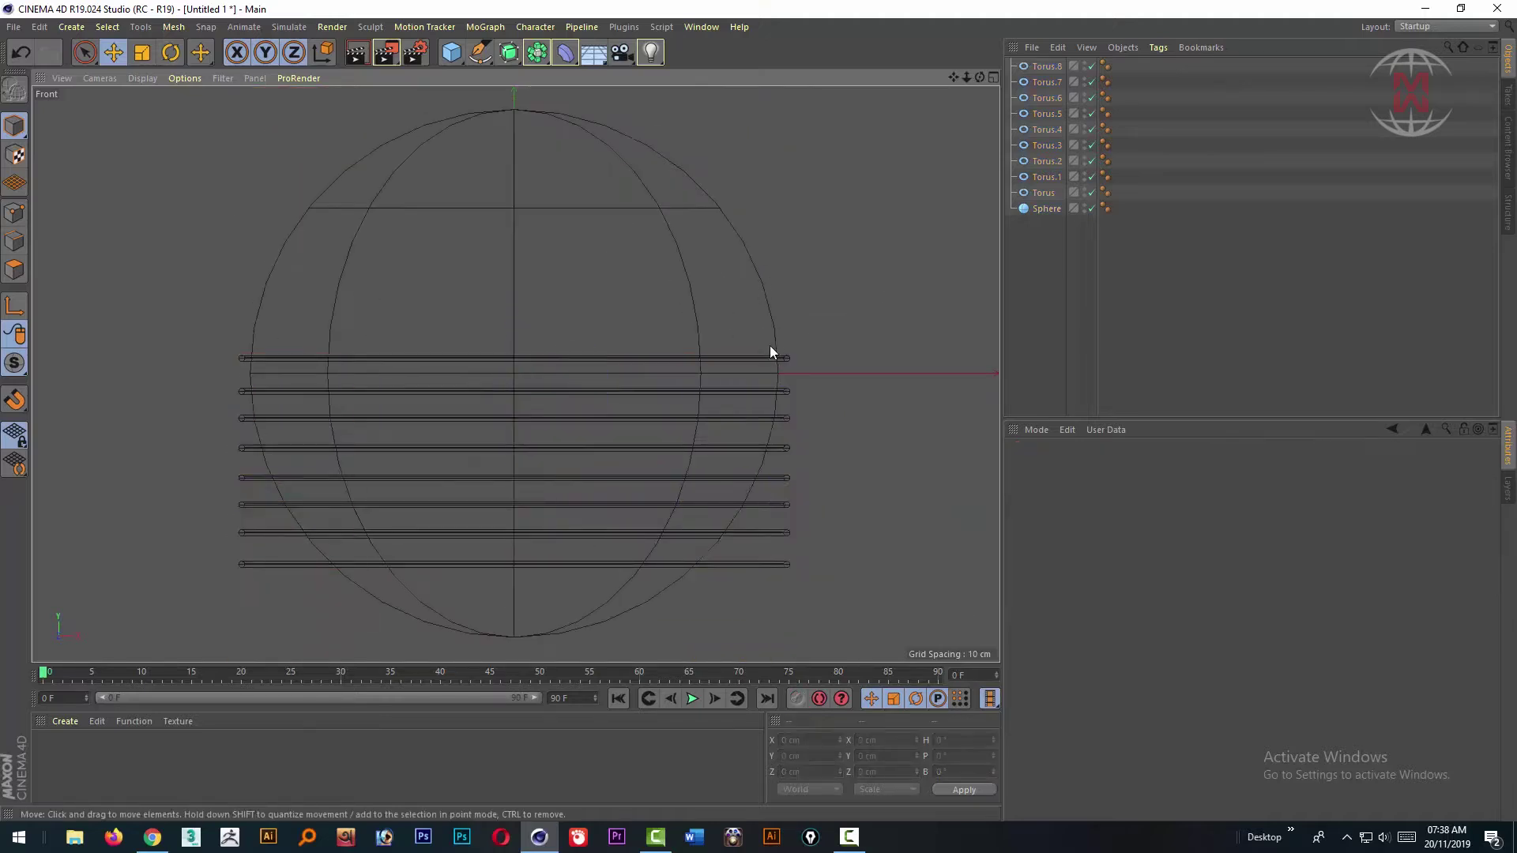
pyautogui.keyDown('ctrl'); pyautogui.moveTo(514, 250); pyautogui.dragTo(517, 124); pyautogui.keyUp('ctrl')
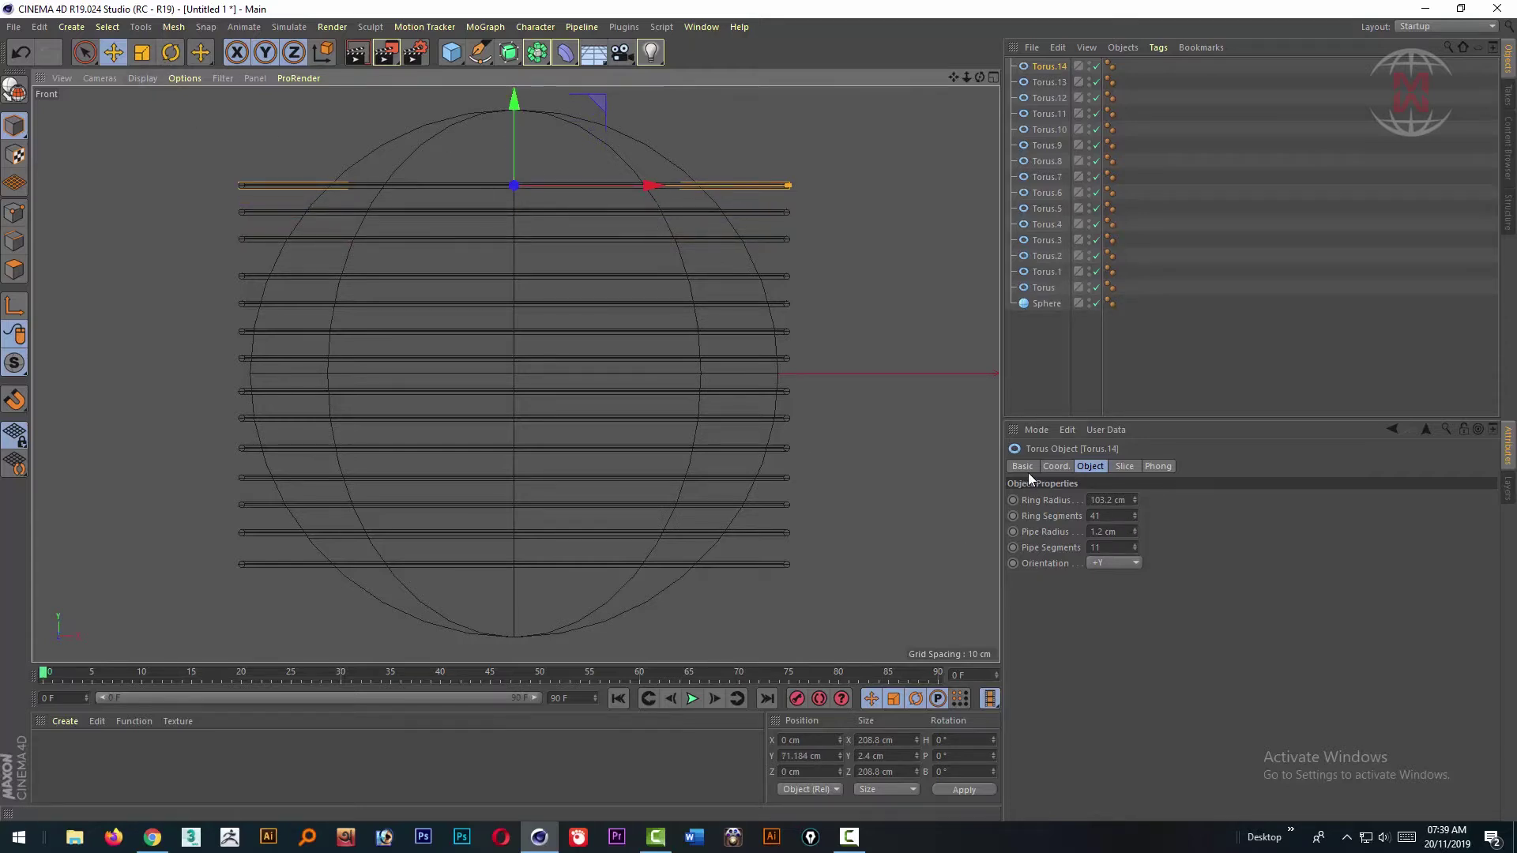
# Step: Reduce the ring radii of the four uppermost rings to match the sphere's outline, with 96.2 cm for the fourth ring
pyautogui.moveTo(1135, 501)
pyautogui.mouseDown()
pyautogui.moveTo(1106, 500)
pyautogui.moveTo(1125, 500)
pyautogui.mouseUp()
pyautogui.click(771, 213)
pyautogui.click(783, 239)
pyautogui.click(789, 277)
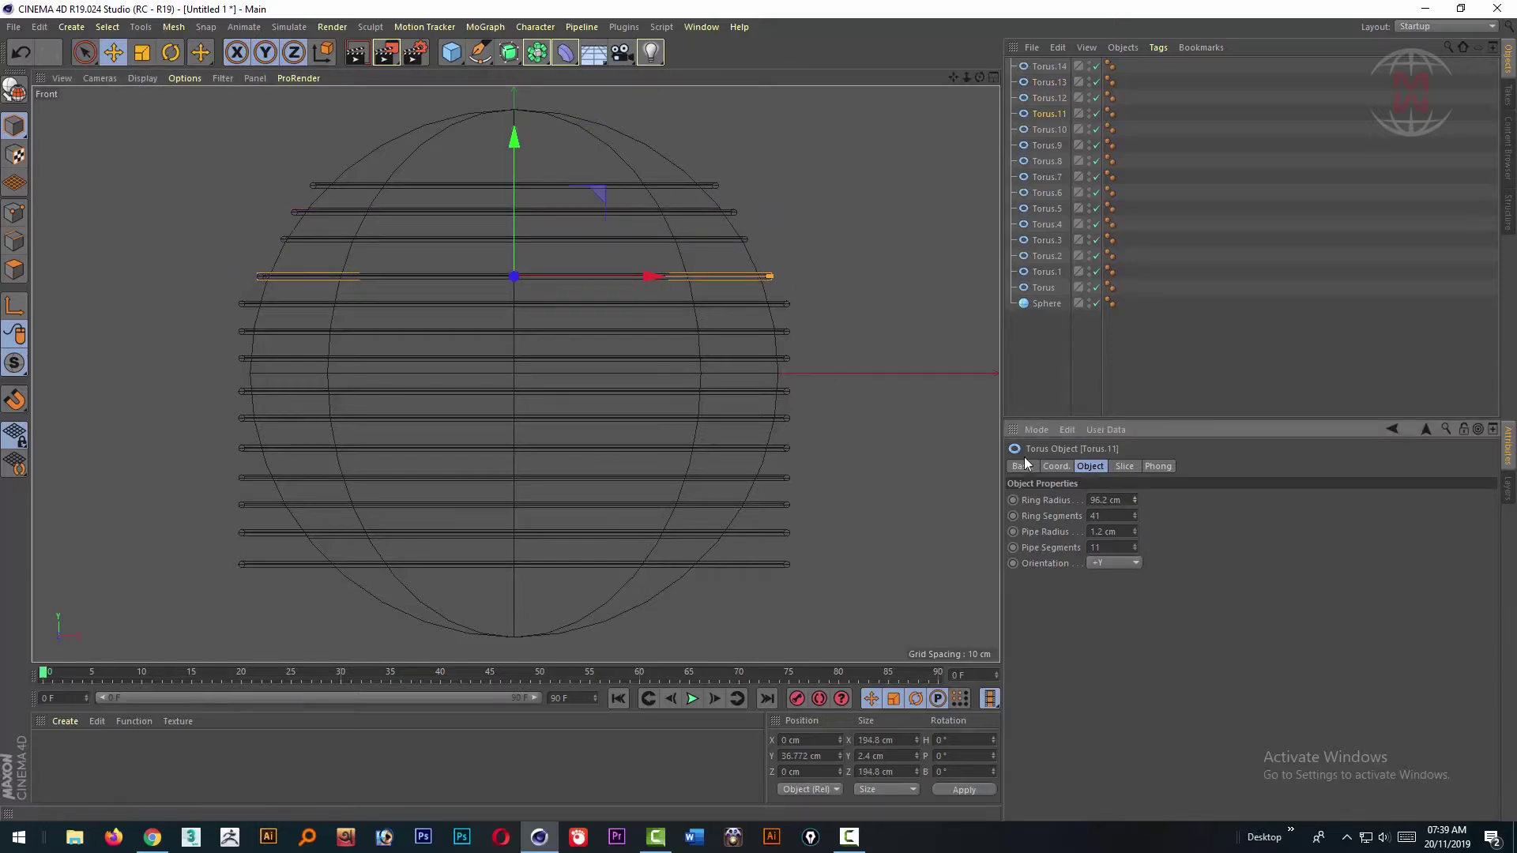
# Step: Adjust the ring radius of each remaining ring, from the fifth one down to the lowest, to follow the sphere's silhouette
pyautogui.click(789, 305)
pyautogui.moveTo(1134, 500); pyautogui.dragTo(1126, 500)
pyautogui.click(782, 331)
pyautogui.click(787, 360)
pyautogui.click(785, 391)
pyautogui.click(785, 417)
pyautogui.click(788, 448)
pyautogui.click(788, 478)
pyautogui.click(764, 505)
pyautogui.click(782, 532)
pyautogui.click(746, 564)
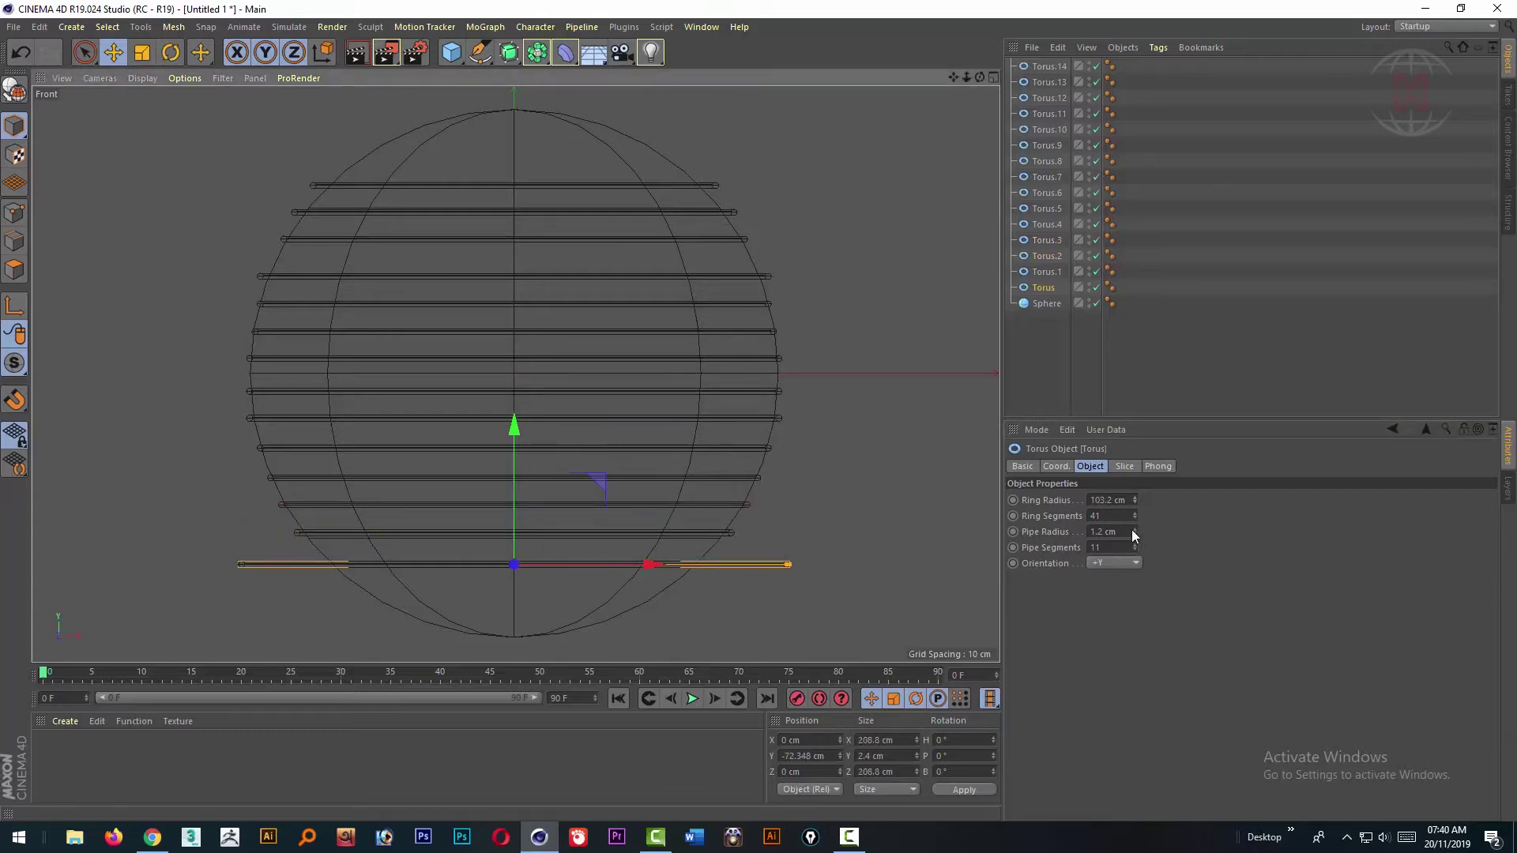
# Step: Move the overlapping lowest ring, Torus.1, down to Y -82.223 cm and set its ring radius to 63.2 cm
pyautogui.click(764, 564)
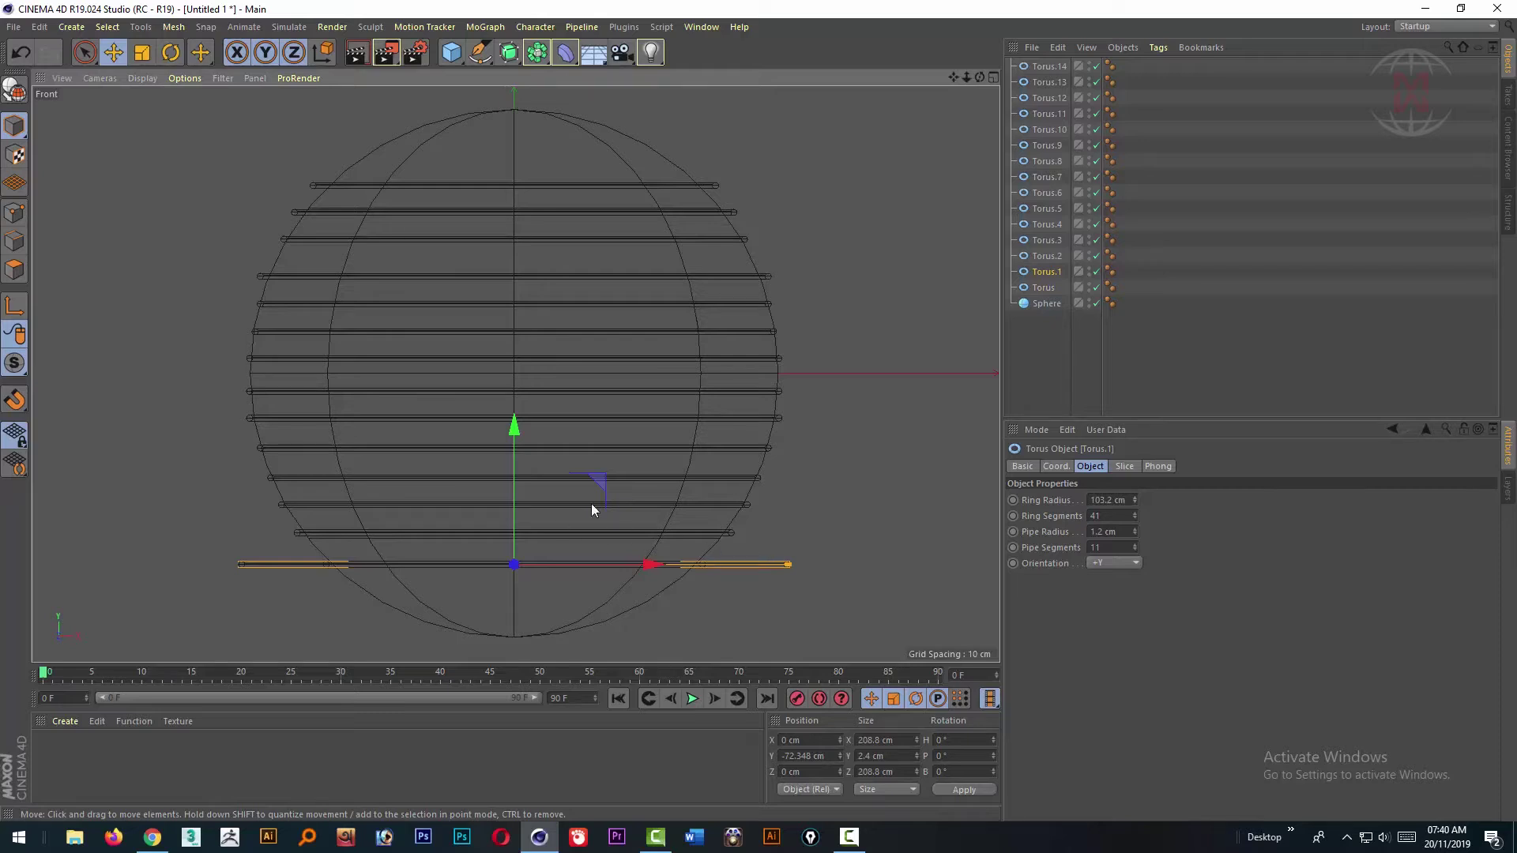
pyautogui.moveTo(522, 458); pyautogui.dragTo(515, 484)
pyautogui.click(1134, 501)
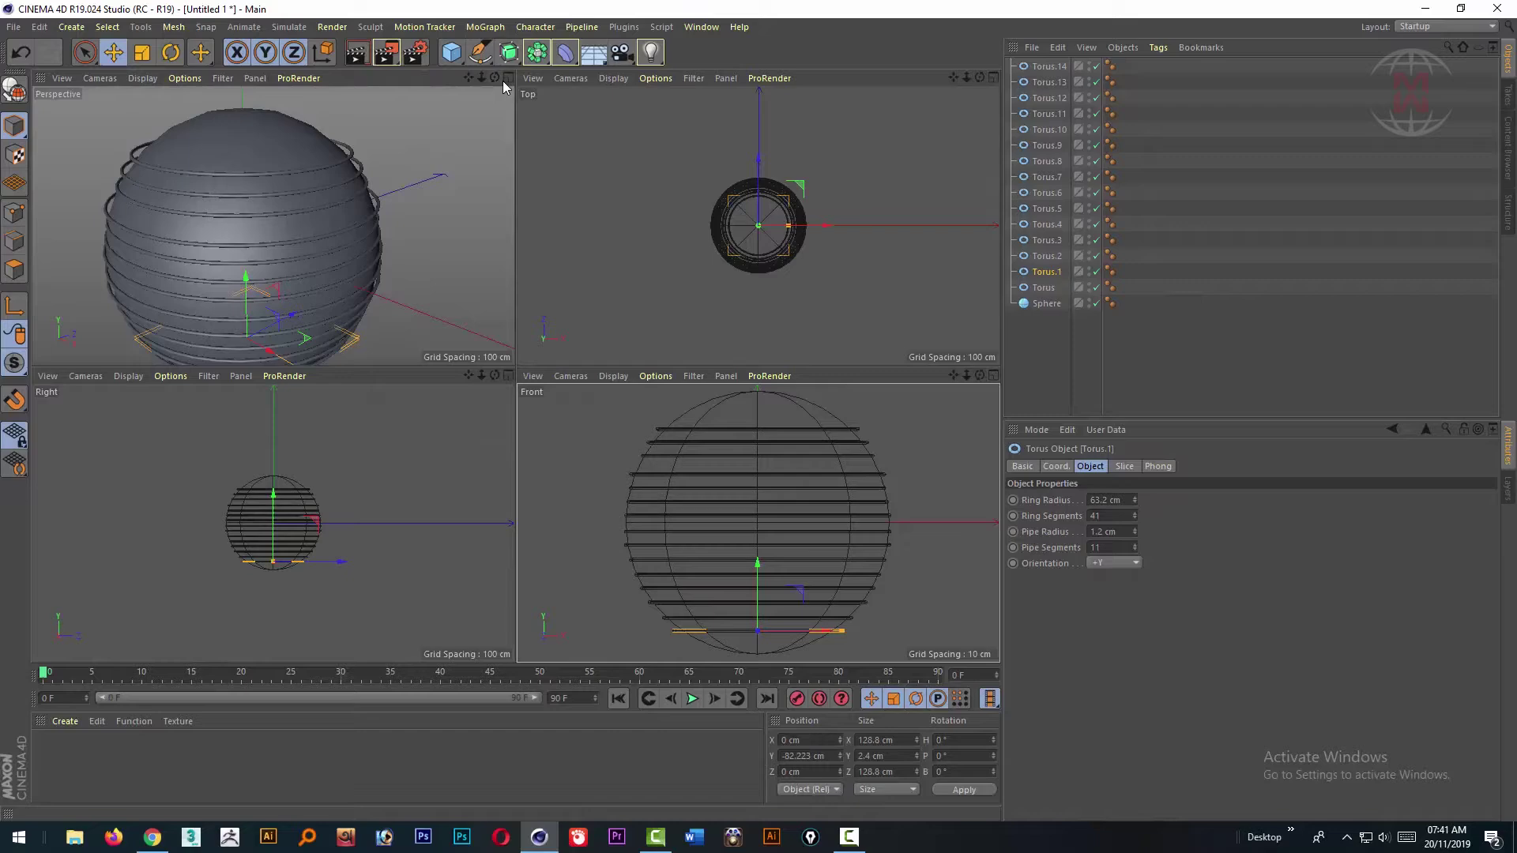
# Step: Add a MoGraph Fracture object to the scene, working in the maximized perspective view
pyautogui.click(508, 78)
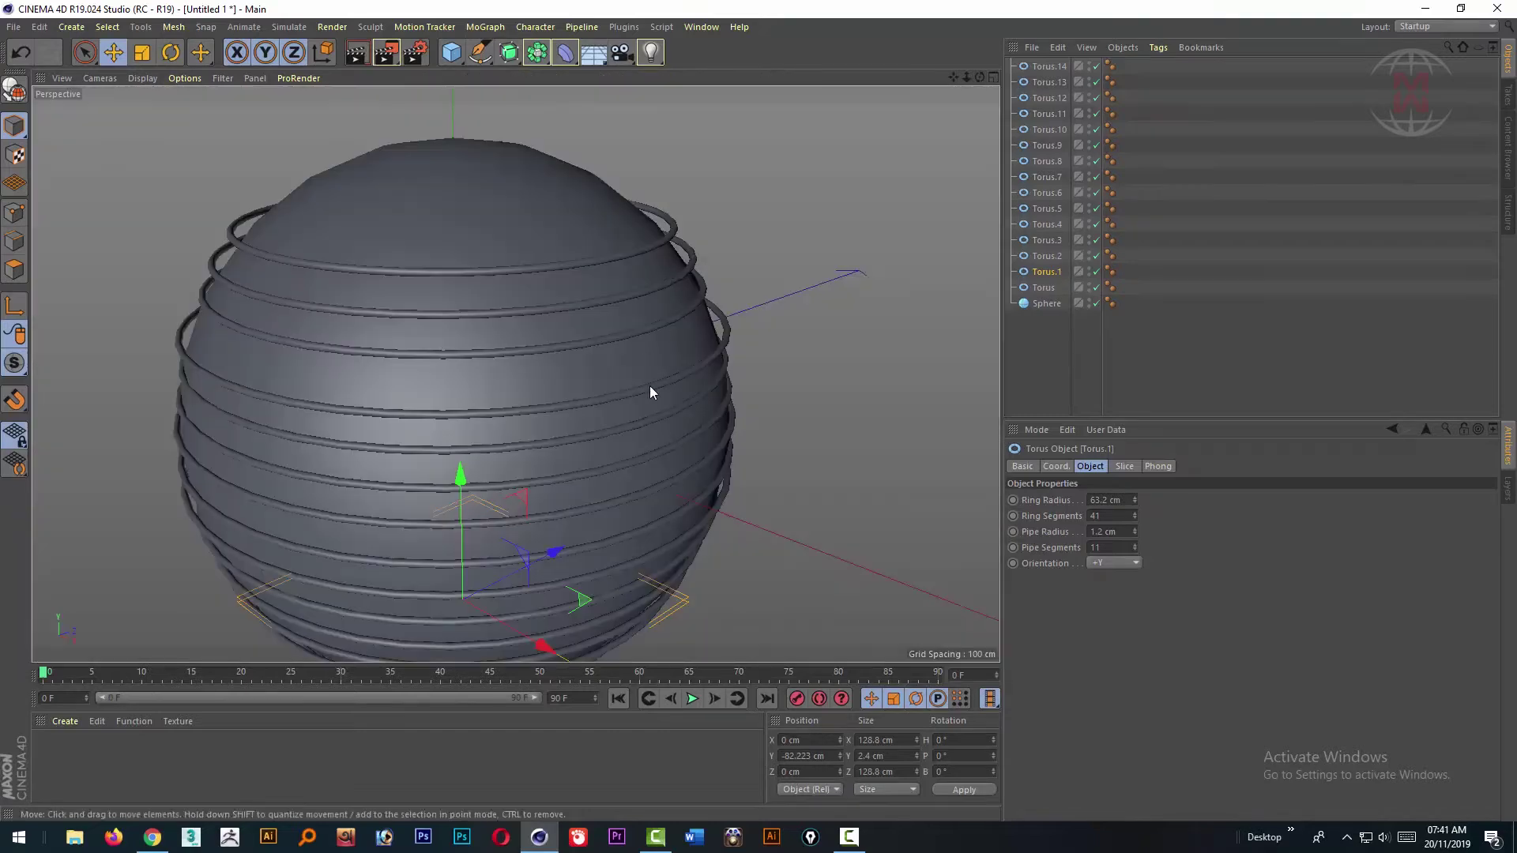
pyautogui.scroll(-3, 666, 414)
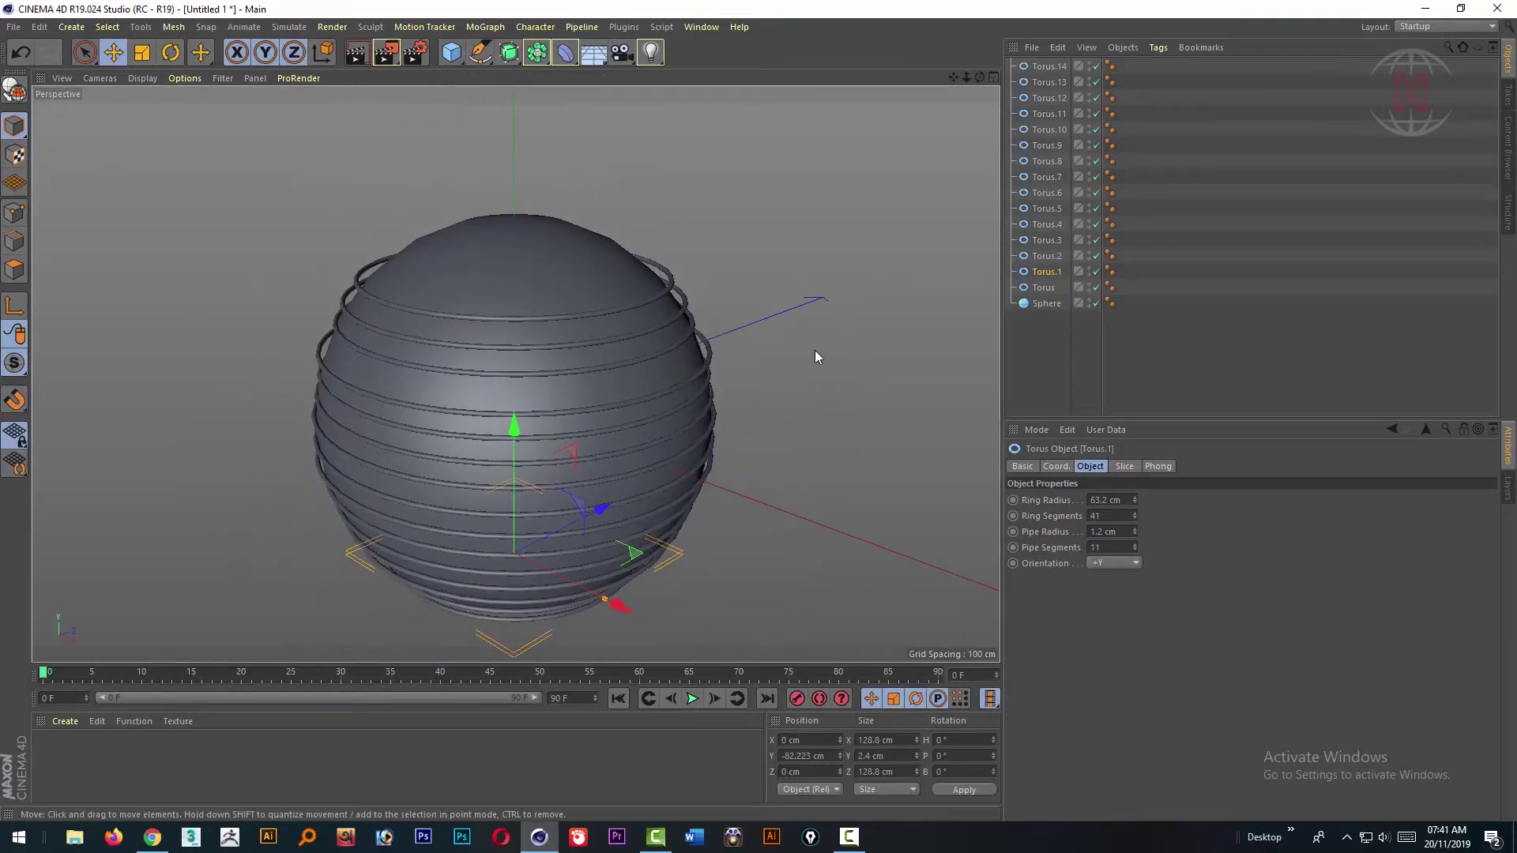
pyautogui.keyDown('alt'); pyautogui.moveTo(816, 357); pyautogui.dragTo(708, 297); pyautogui.keyUp('alt')
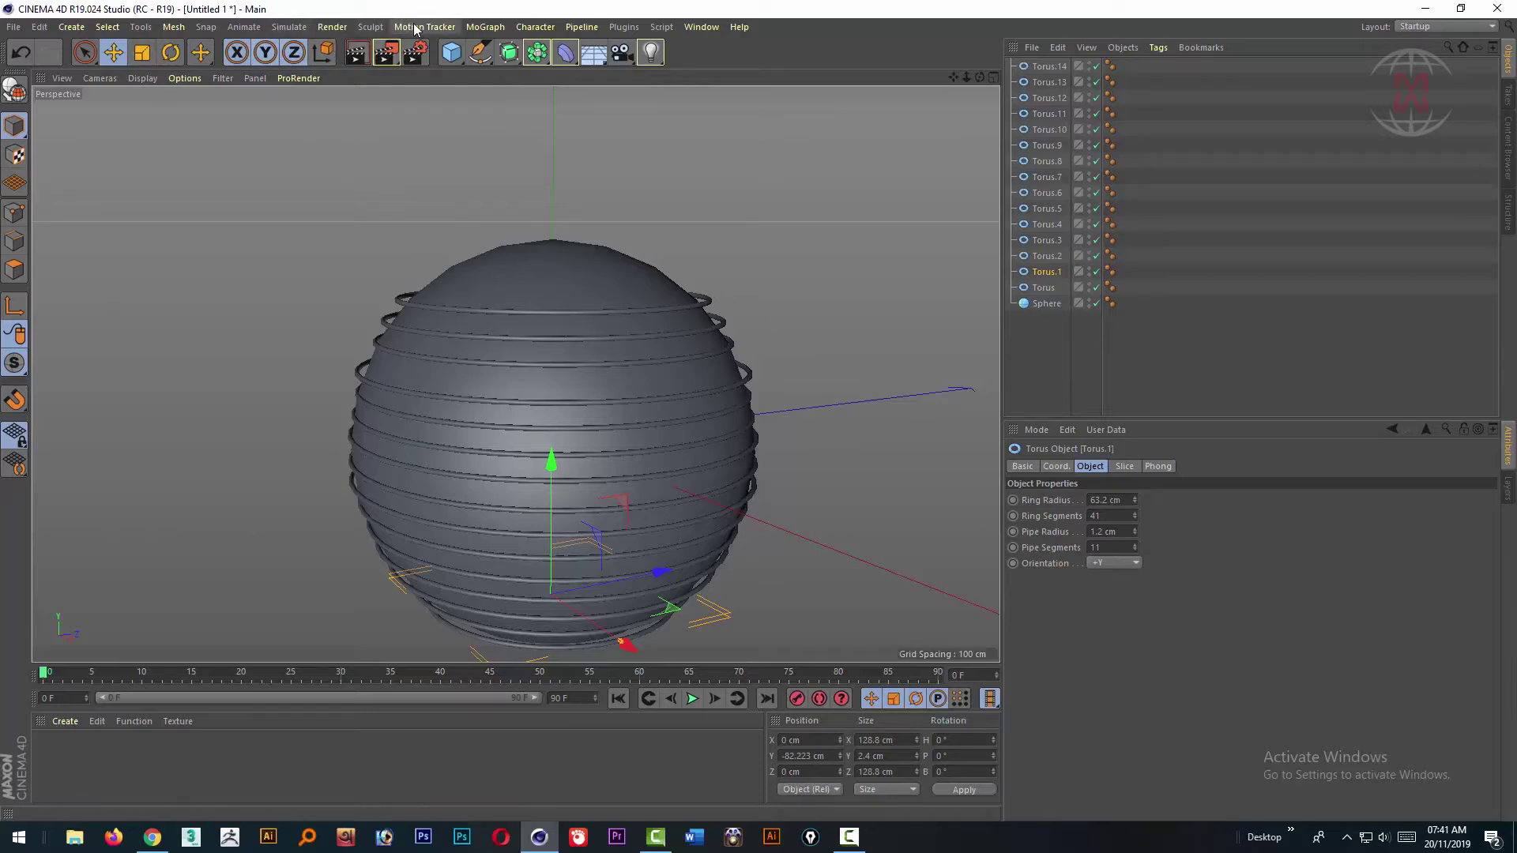
pyautogui.click(485, 27)
pyautogui.click(526, 229)
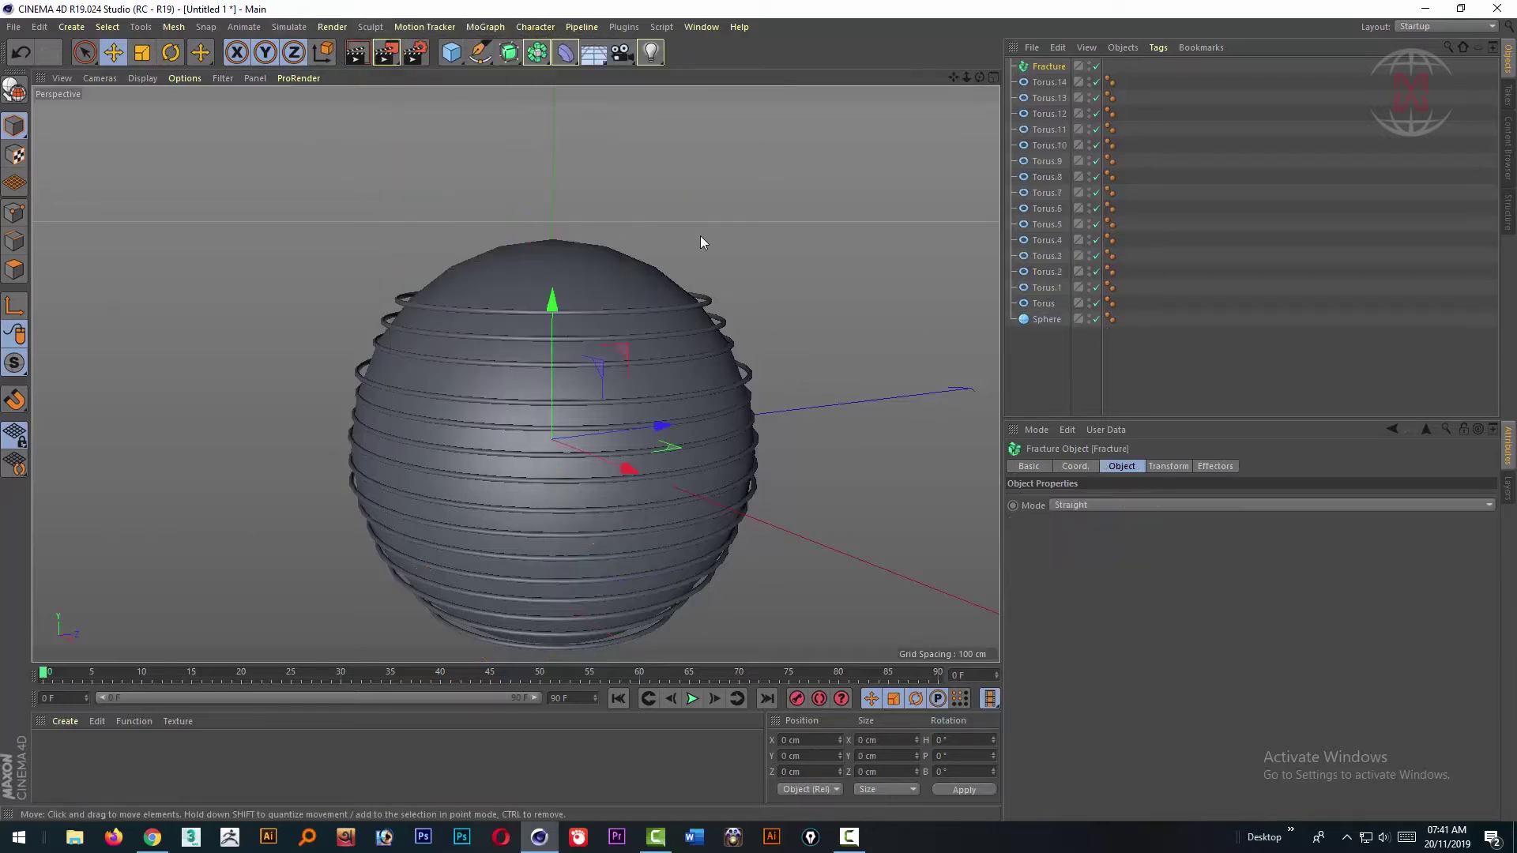
# Step: Place all fifteen torus rings, from Torus.14 down to Torus, inside the Fracture object and collapse its hierarchy
pyautogui.click(1050, 84)
pyautogui.keyDown('shift'); pyautogui.click(1052, 303); pyautogui.keyUp('shift')
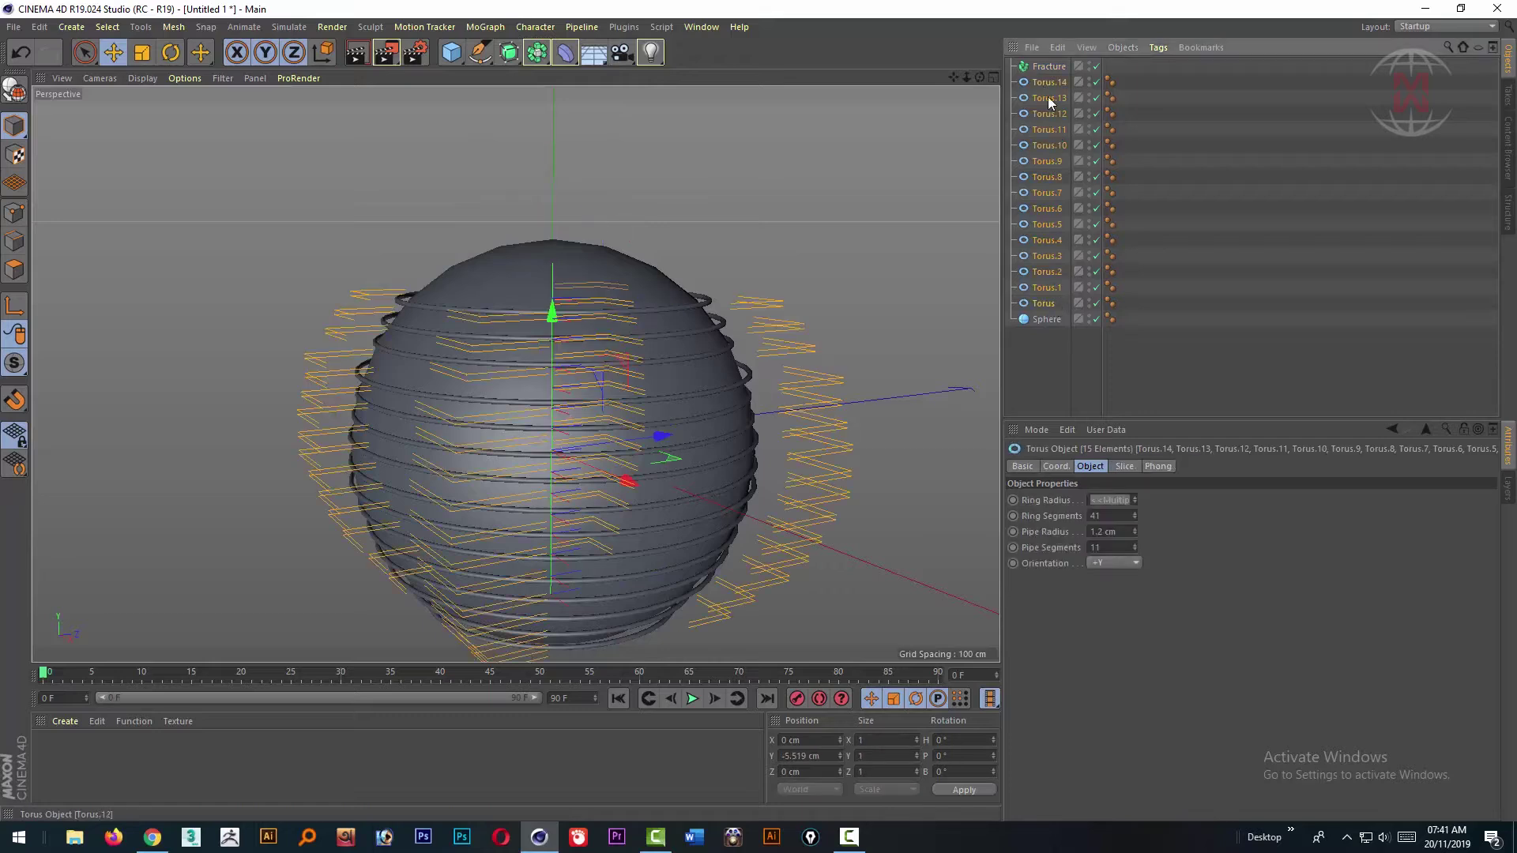
pyautogui.moveTo(1043, 74); pyautogui.dragTo(1042, 71)
pyautogui.click(1013, 68)
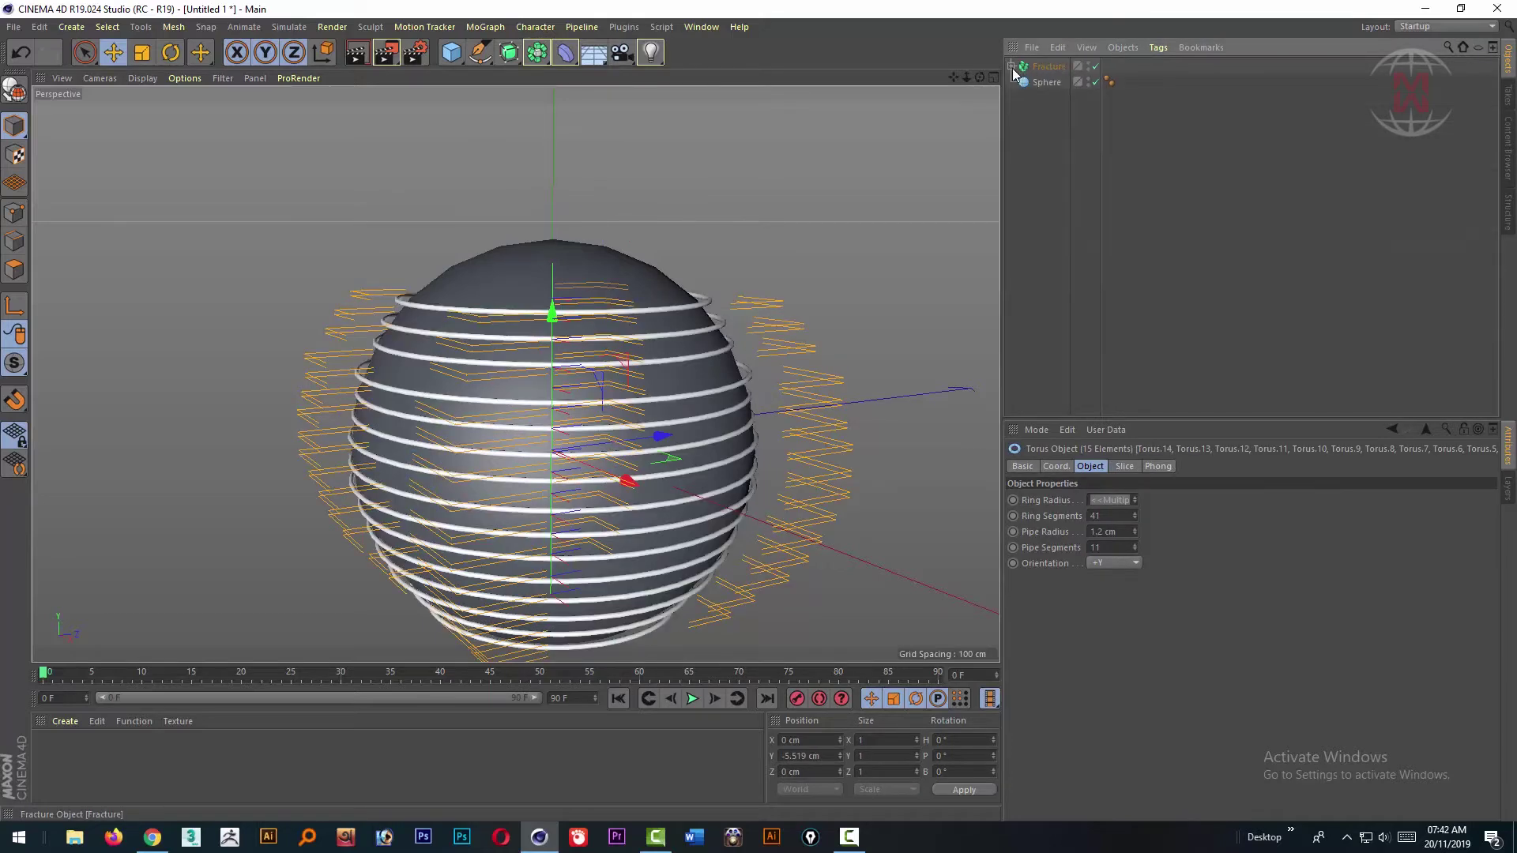
pyautogui.click(1027, 133)
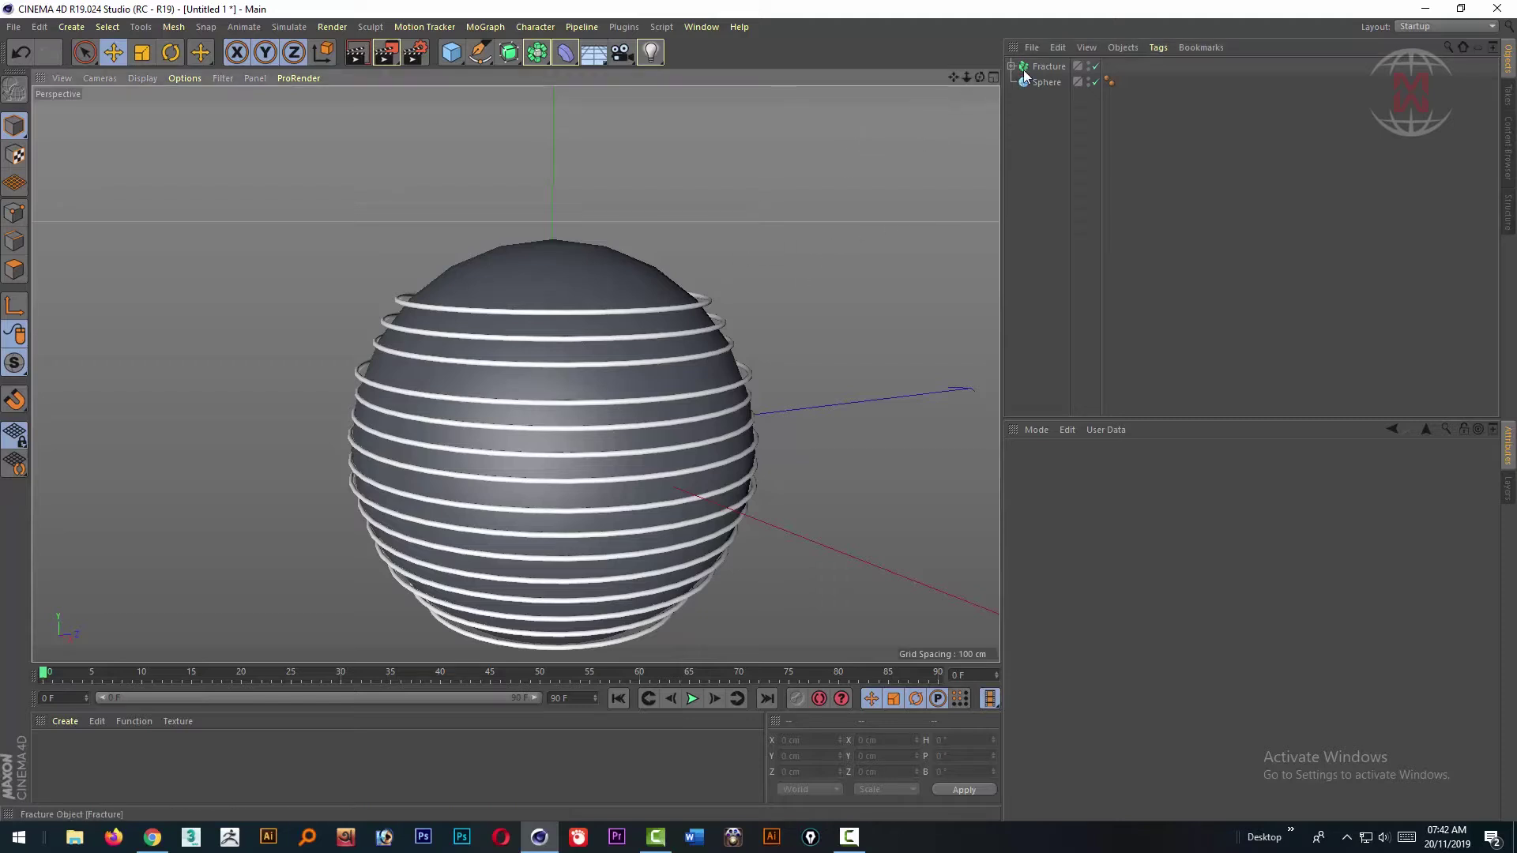
# Step: Add a Plain effector to the Fracture object and set its falloff shape to Sphere
pyautogui.click(1048, 67)
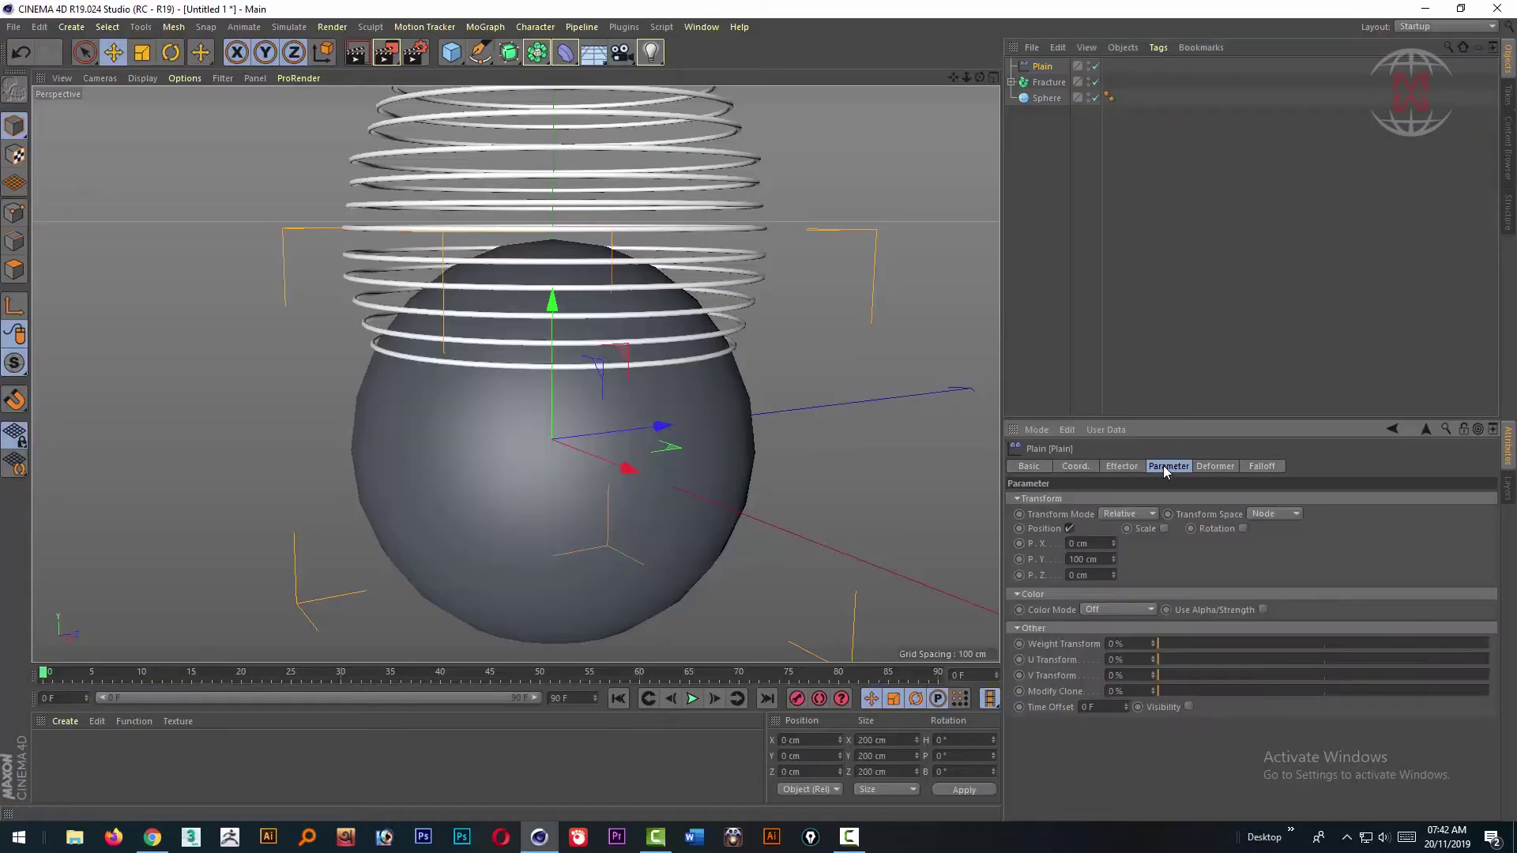
pyautogui.click(1214, 466)
pyautogui.click(1173, 500)
pyautogui.click(1253, 467)
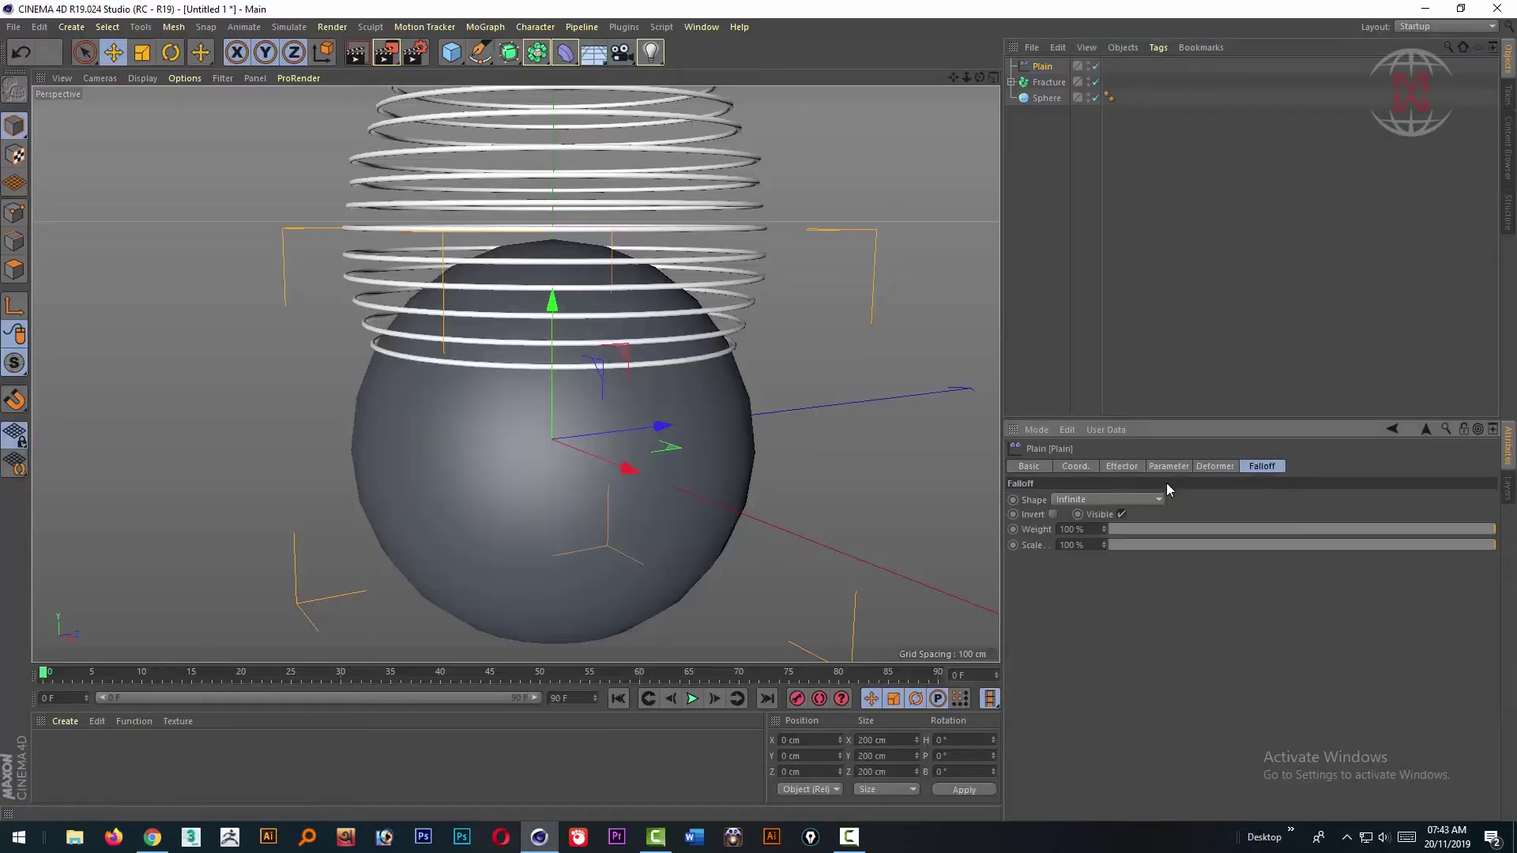
pyautogui.click(1146, 501)
pyautogui.click(1107, 659)
# Step: Raise the Plain effector above the sphere to Y 138.085 cm, trying its influence on the upper rings
pyautogui.moveTo(553, 309); pyautogui.dragTo(522, 111)
pyautogui.click(1030, 467)
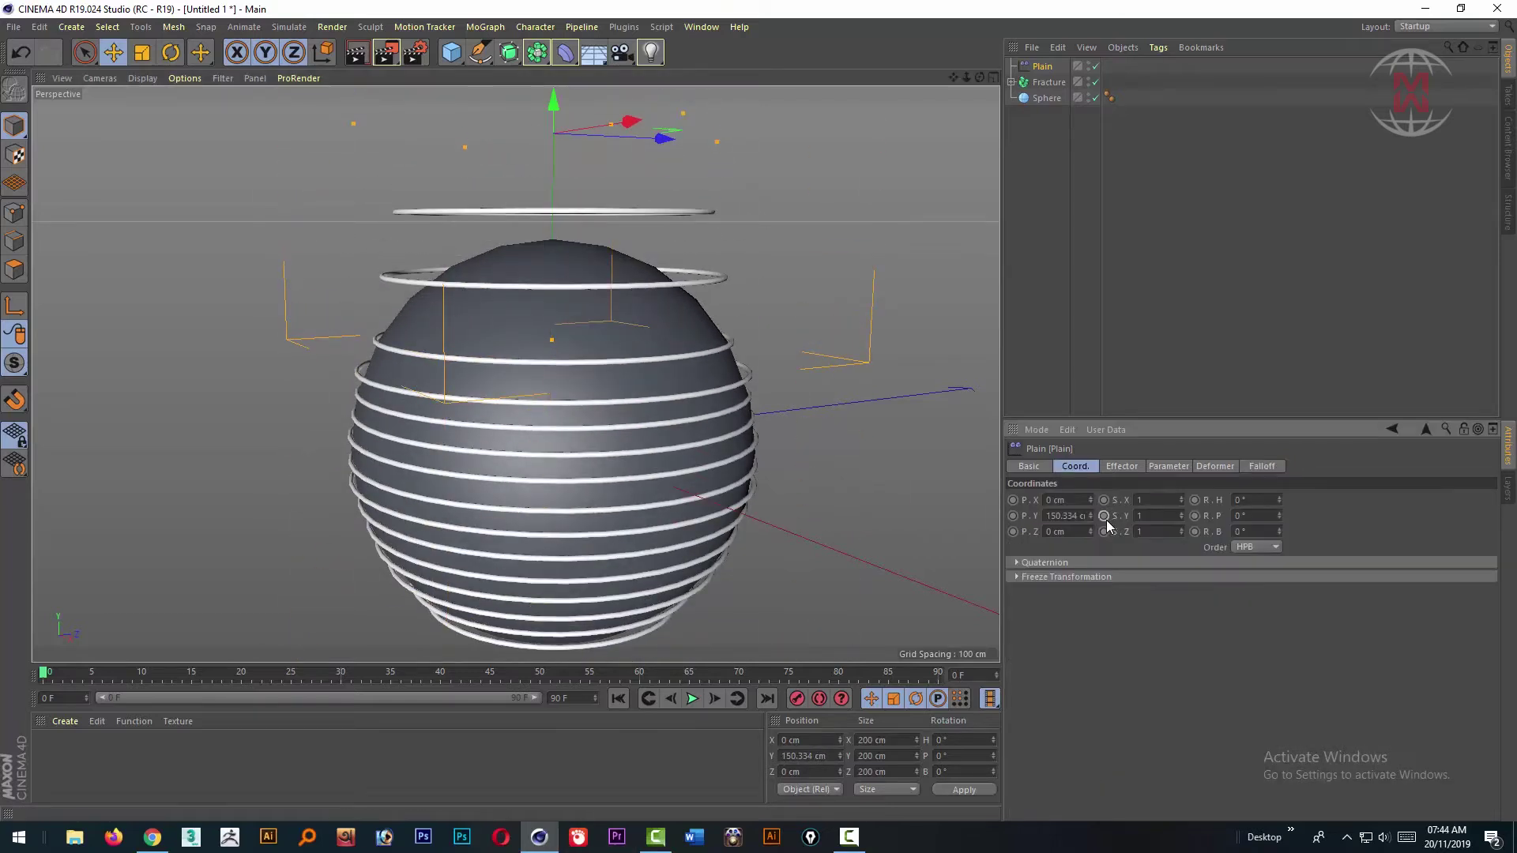
pyautogui.click(1256, 467)
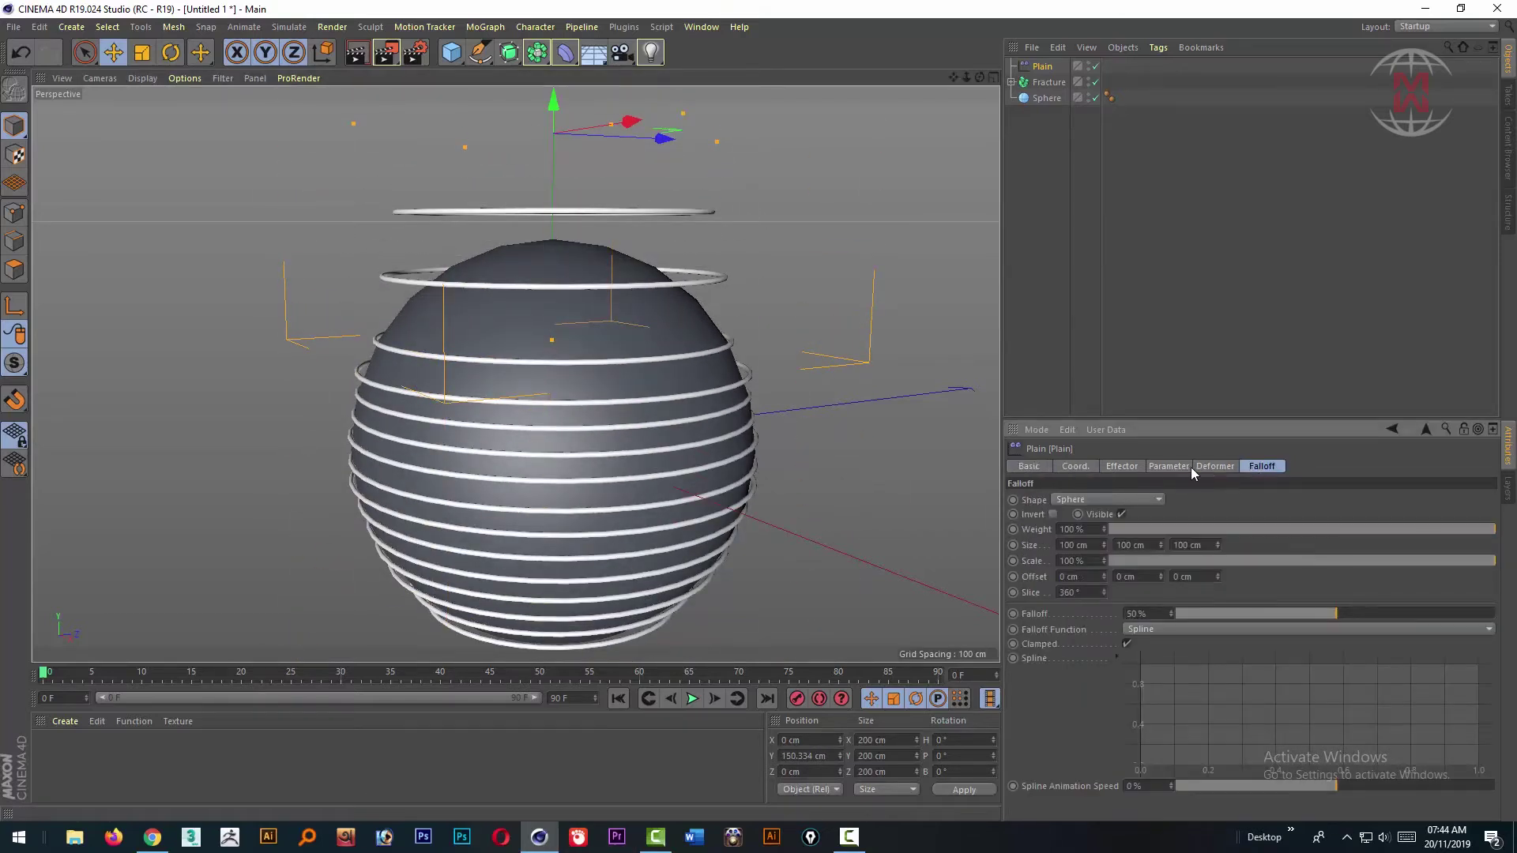
pyautogui.moveTo(552, 106); pyautogui.dragTo(534, 131)
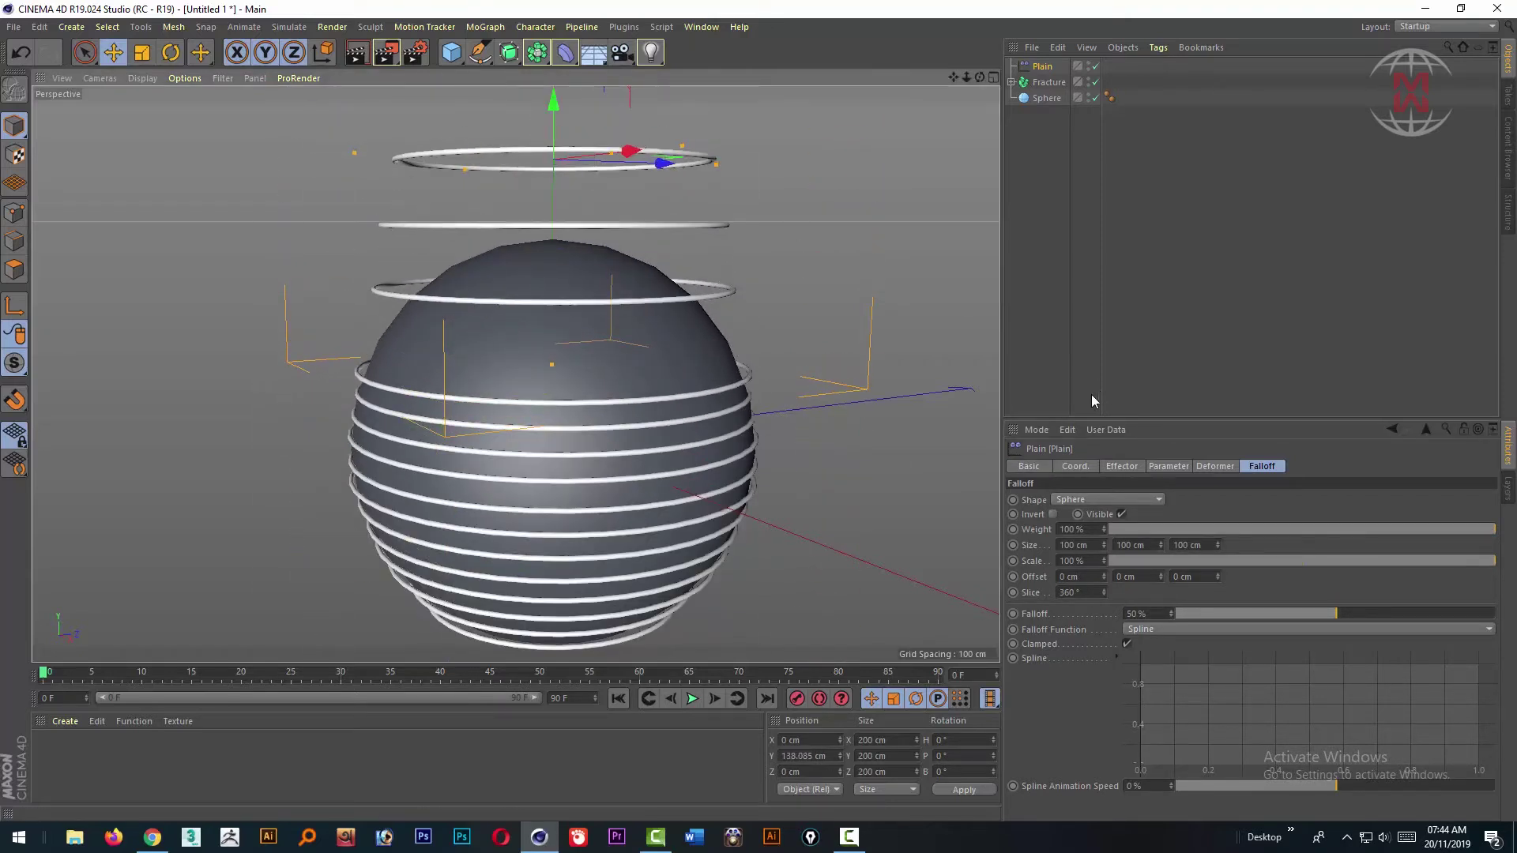
pyautogui.click(1120, 468)
pyautogui.click(1217, 466)
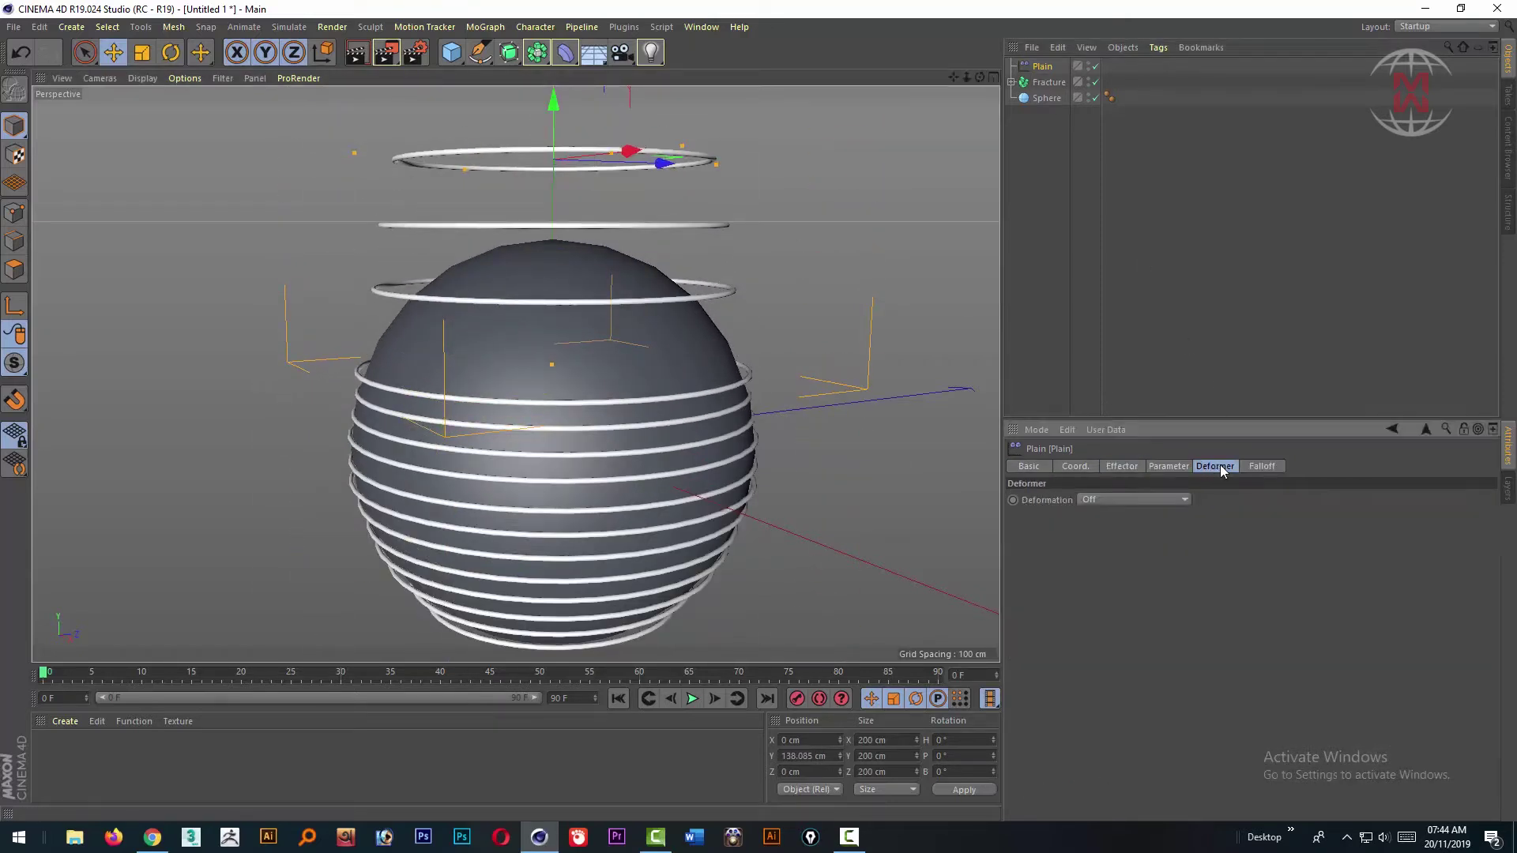
pyautogui.click(1090, 499)
pyautogui.click(1096, 511)
pyautogui.click(1169, 466)
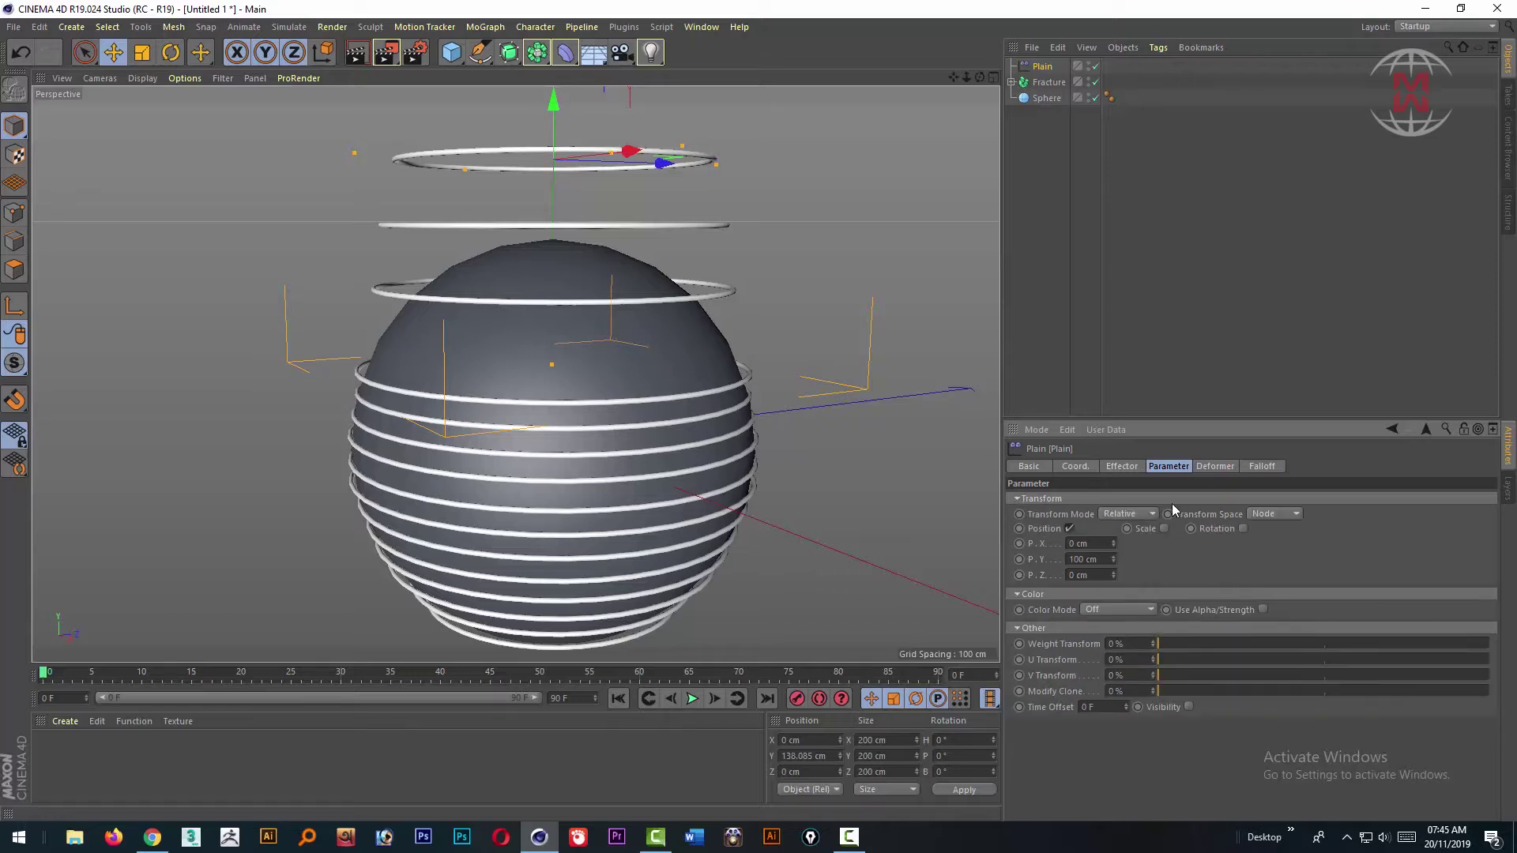
pyautogui.click(1079, 466)
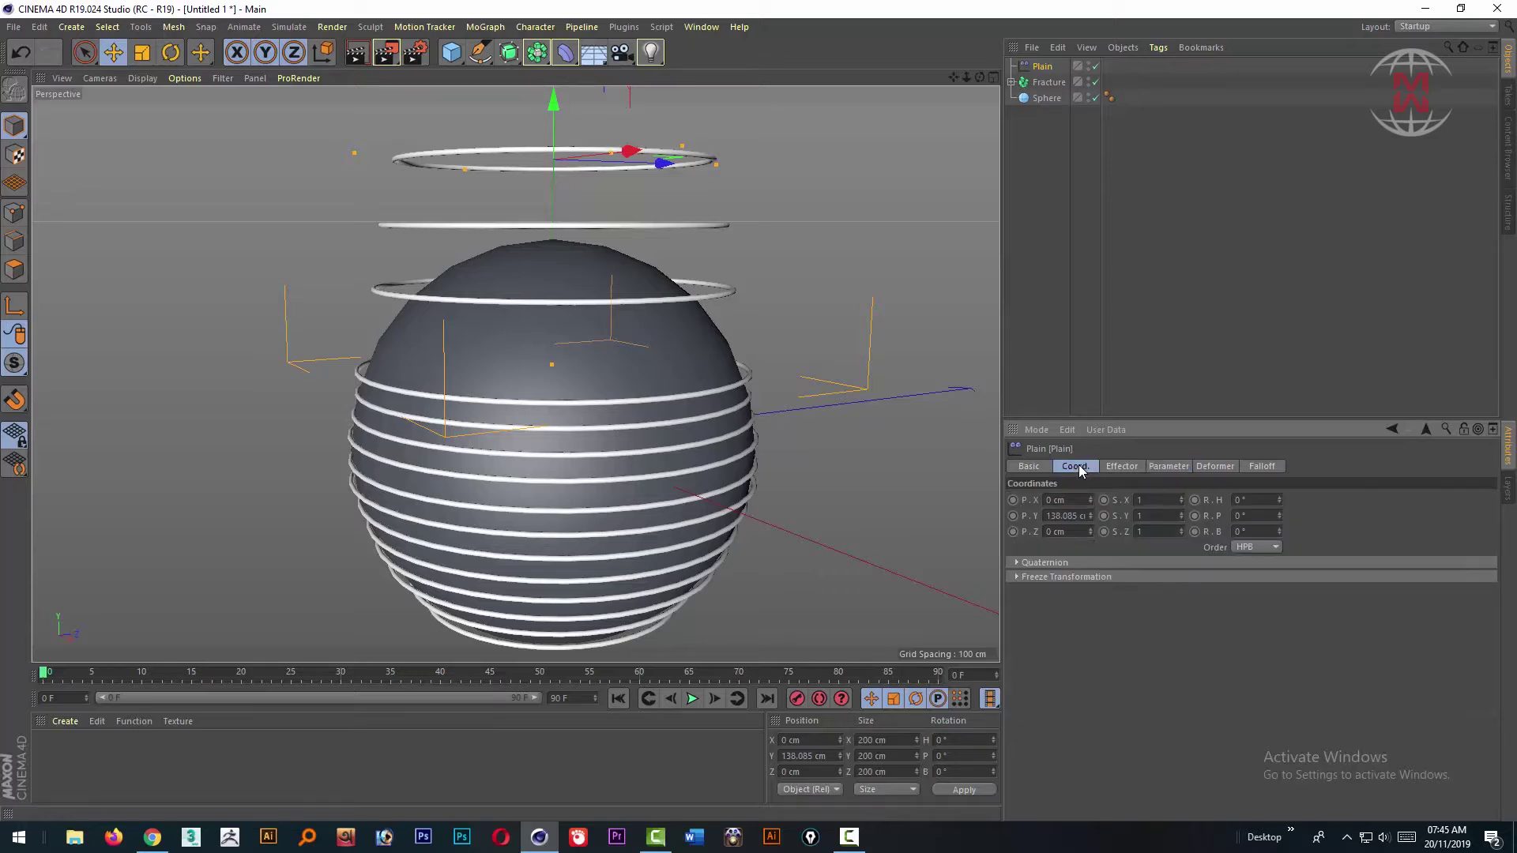
# Step: Enable Scale in the Plain effector's transform parameters and set its Y position offset to 0 cm
pyautogui.click(1167, 467)
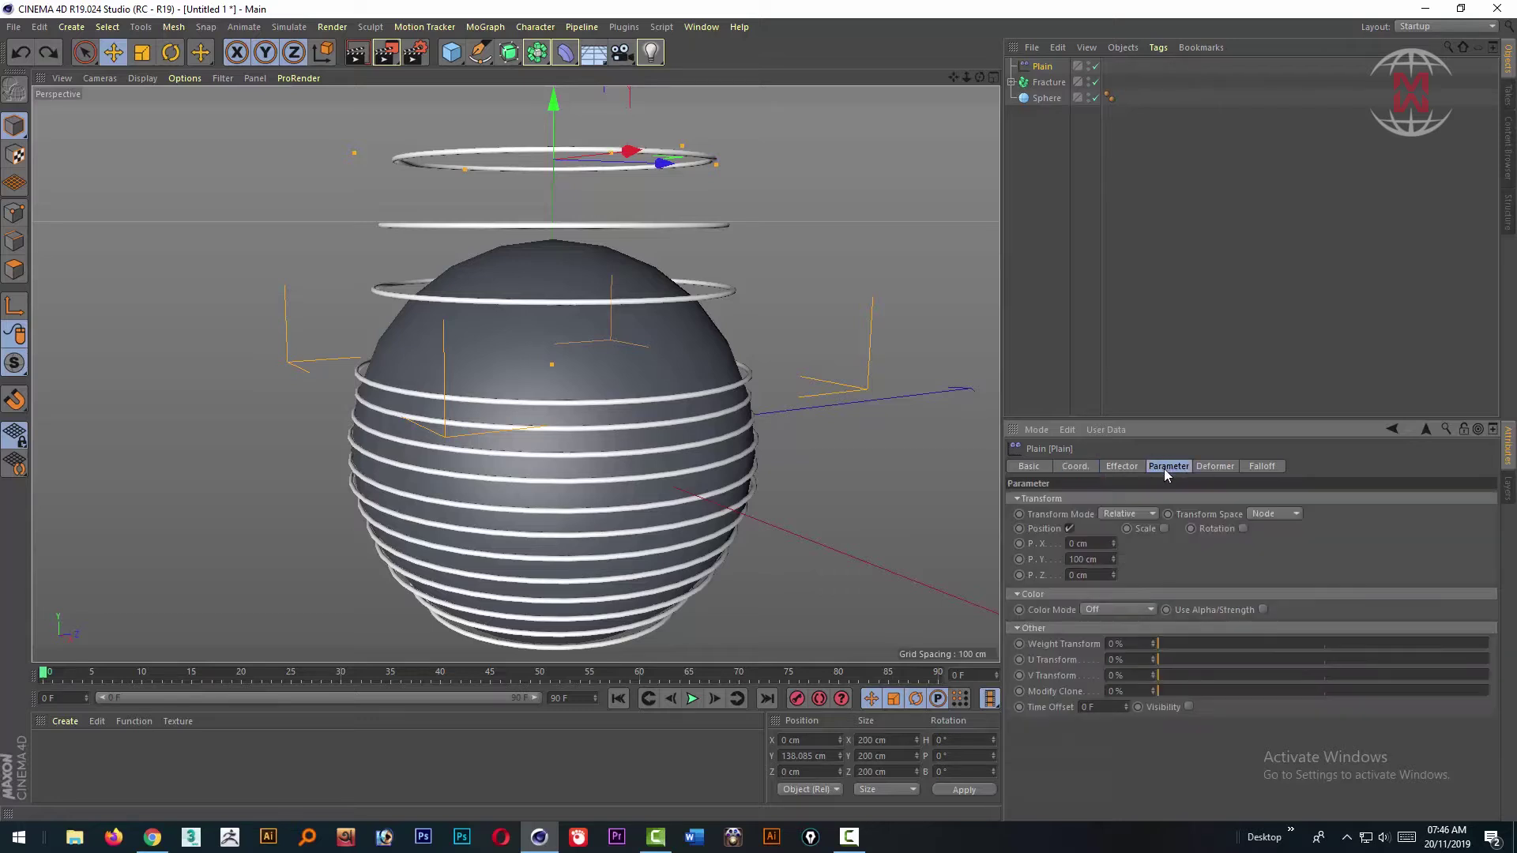
pyautogui.click(1165, 528)
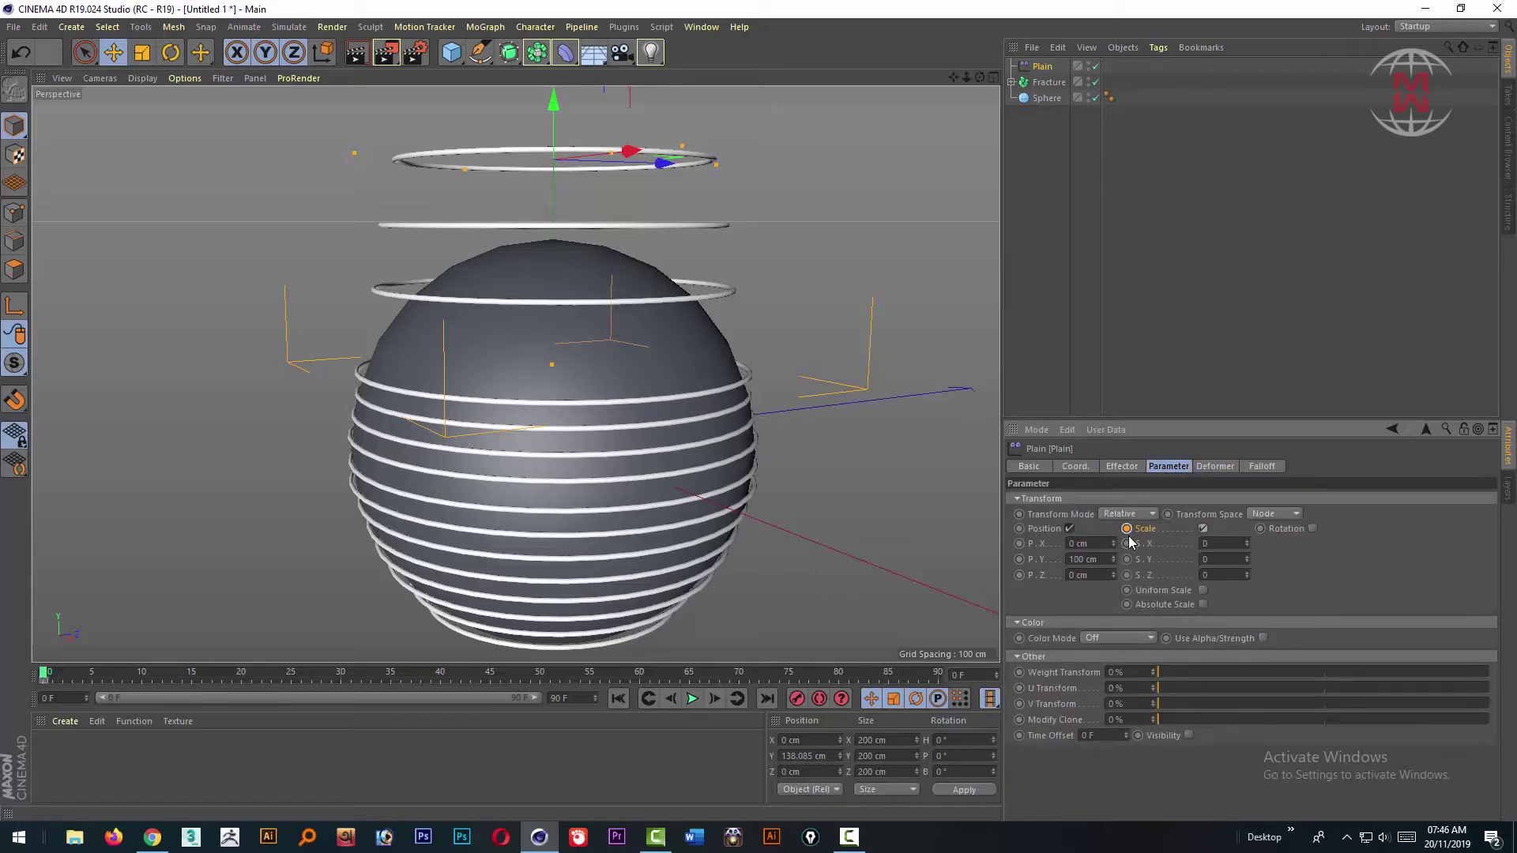
pyautogui.moveTo(1114, 559); pyautogui.dragTo(1118, 545)
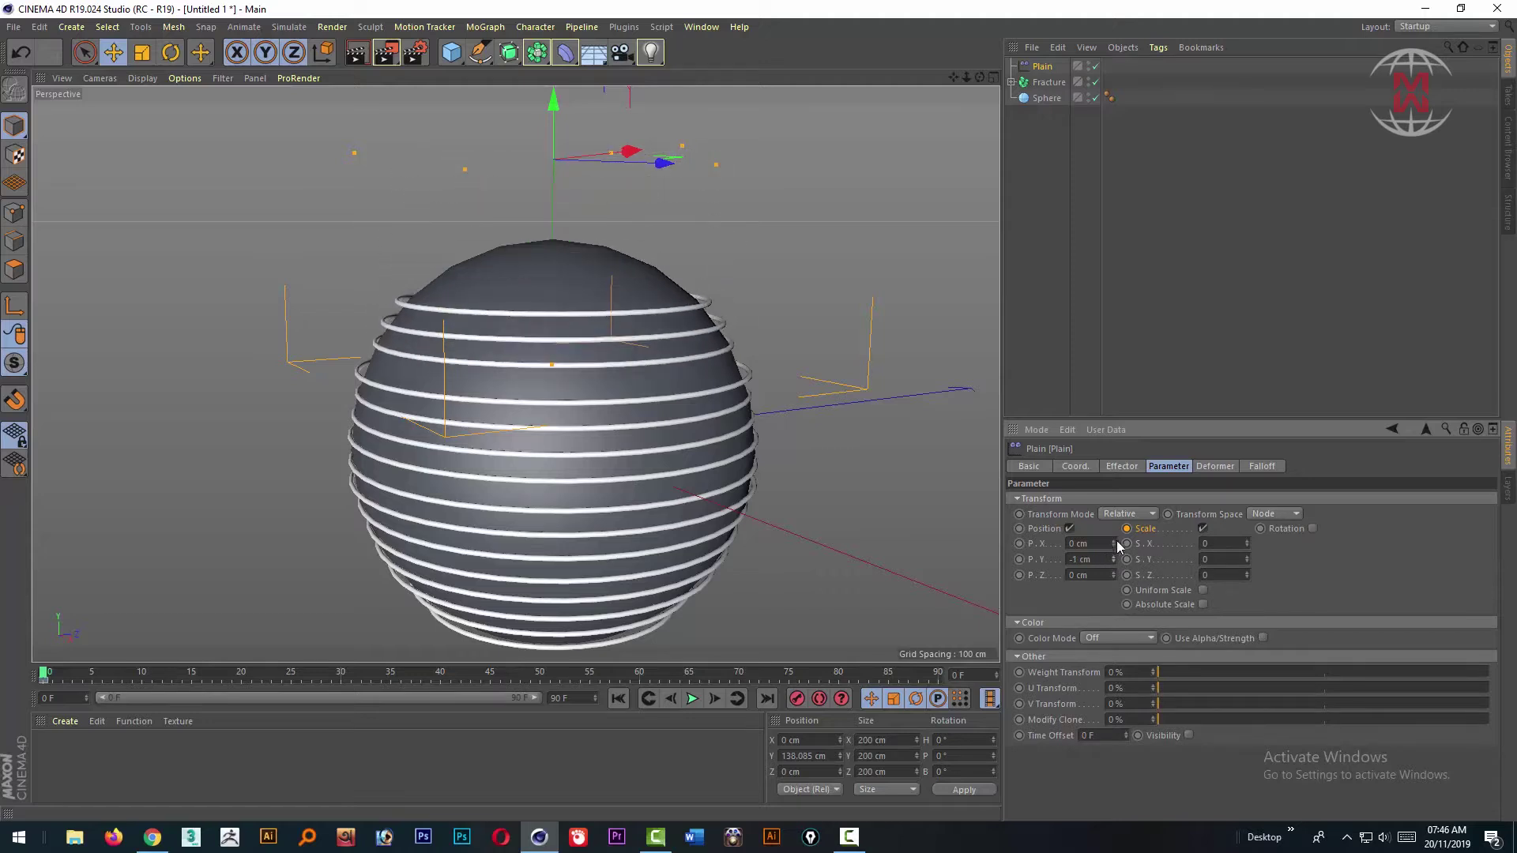
pyautogui.press('Return')
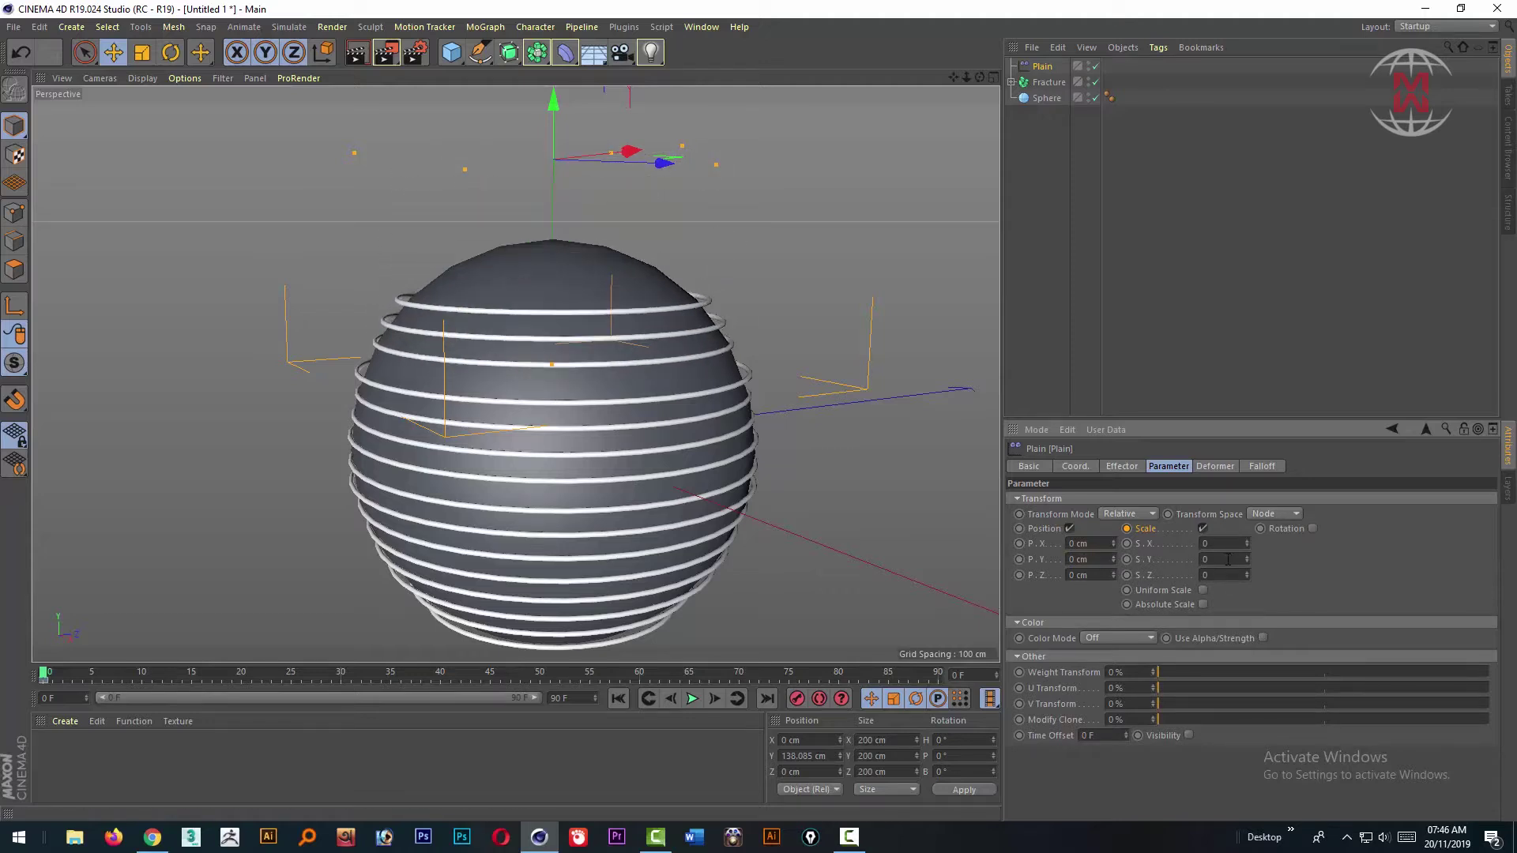
# Step: Lower the Plain effector to Y 31.398 cm and have it enlarge the rings with a uniform scale of 0.7
pyautogui.moveTo(1248, 561); pyautogui.dragTo(1247, 554)
pyautogui.moveTo(555, 103); pyautogui.dragTo(554, 241)
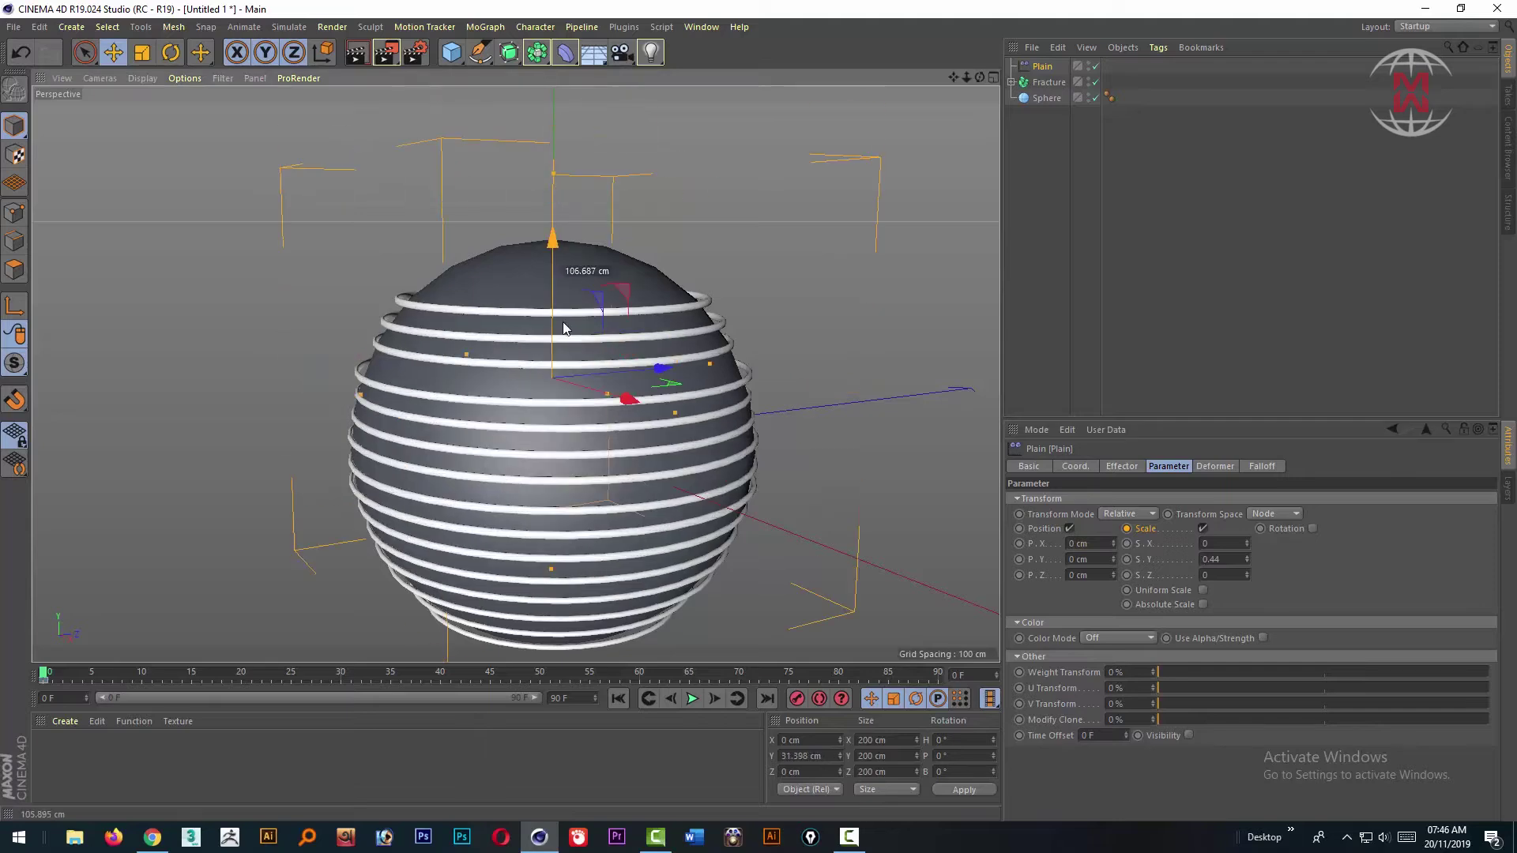
pyautogui.click(1202, 590)
pyautogui.moveTo(1246, 545); pyautogui.dragTo(1247, 515)
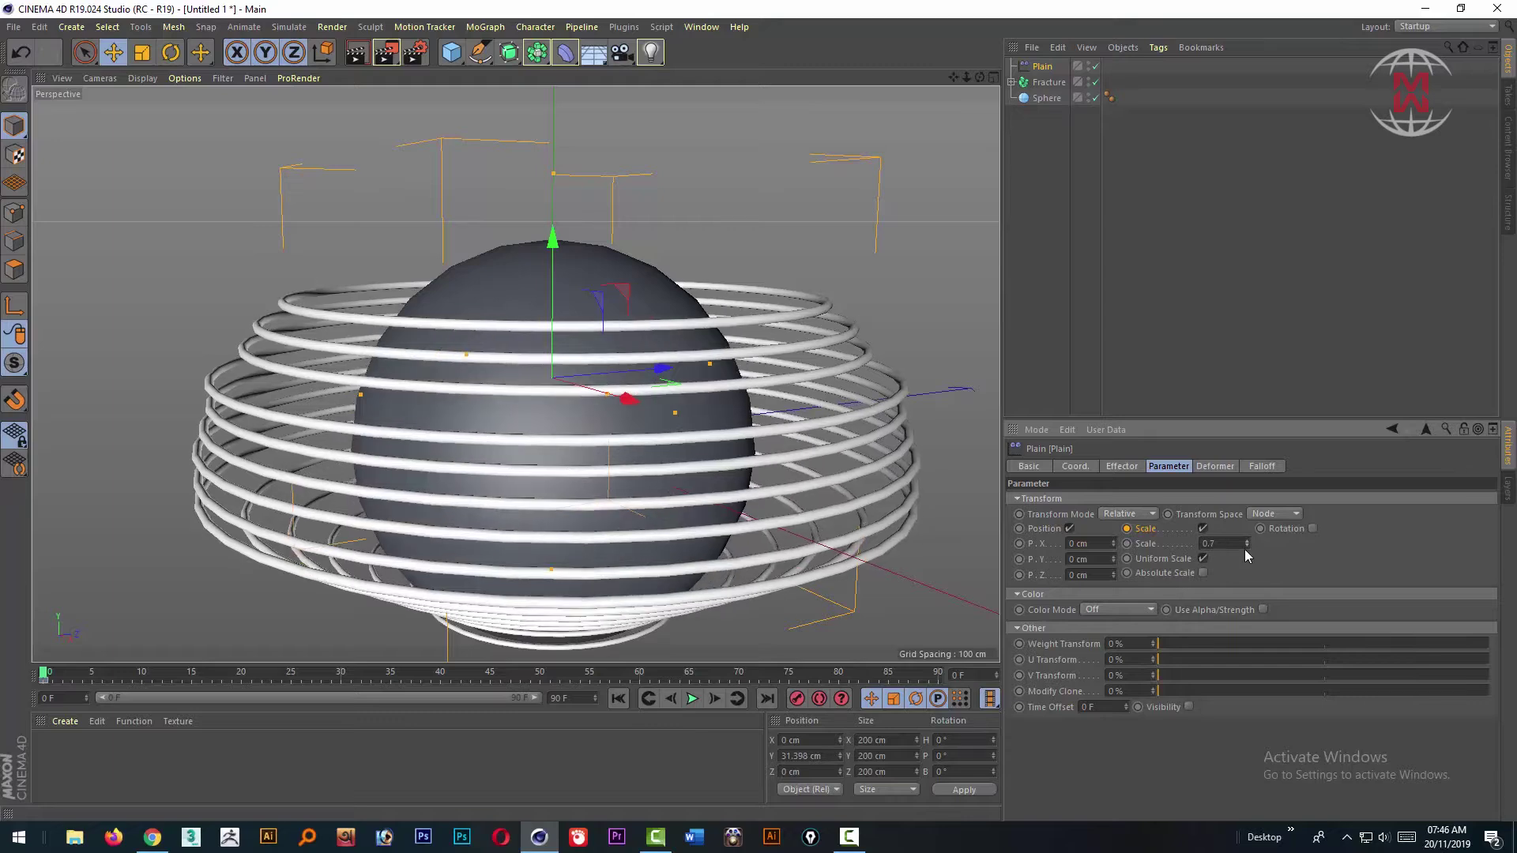
# Step: Flatten the Plain effector to a Y scale of 0.22 and slide it along the vertical axis to test it on the rings
pyautogui.click(1076, 467)
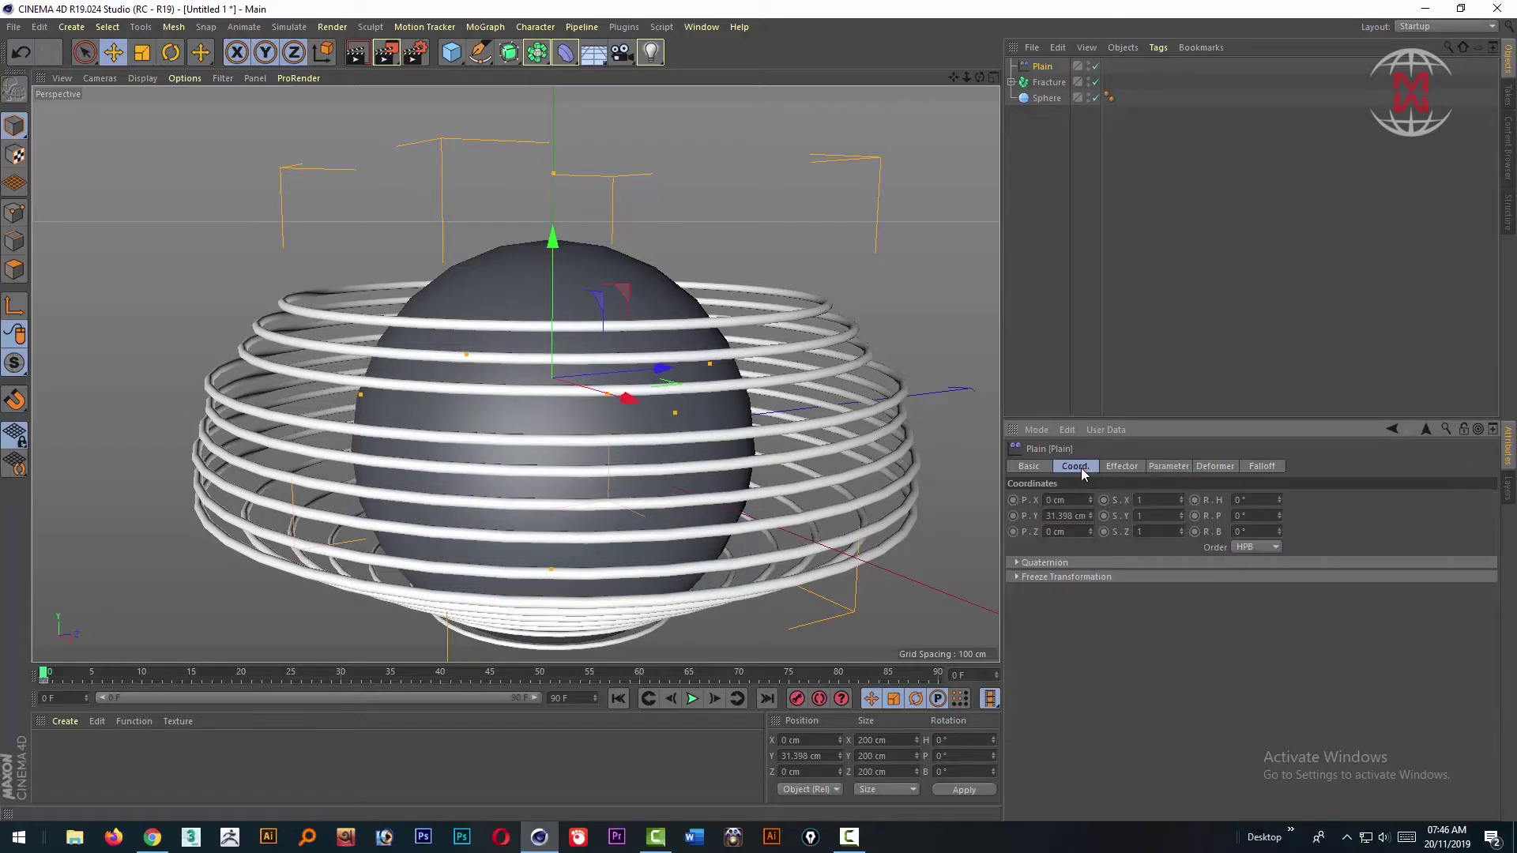
pyautogui.moveTo(1181, 516); pyautogui.dragTo(1181, 534)
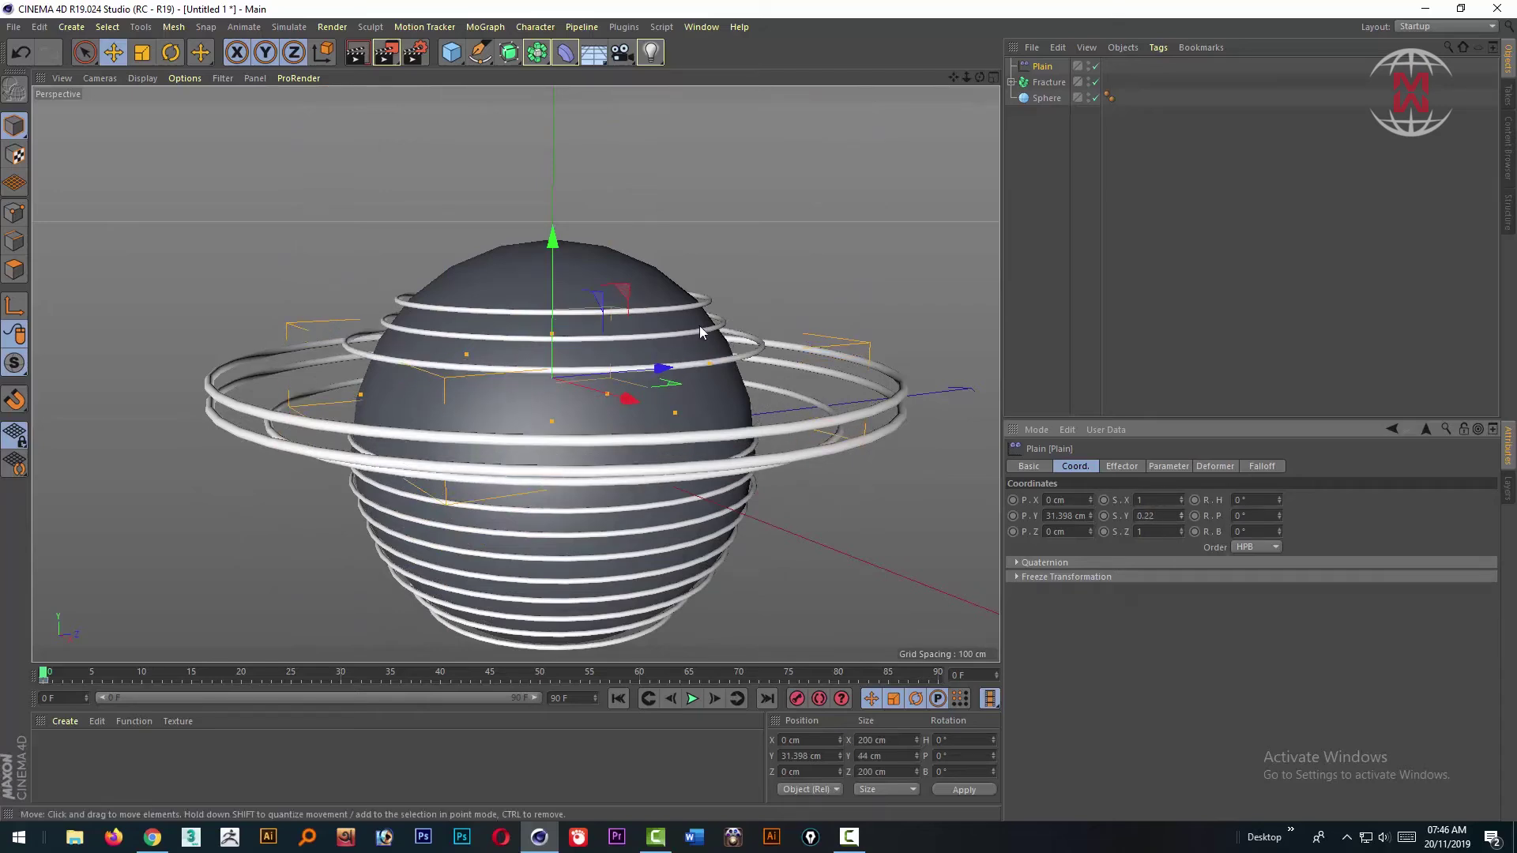
pyautogui.moveTo(553, 241); pyautogui.dragTo(695, 332)
pyautogui.keyDown('alt'); pyautogui.moveTo(814, 257); pyautogui.dragTo(769, 169, button='middle'); pyautogui.keyUp('alt')
# Step: Reduce the effector's falloff size to 63 cm in Y and 74 cm in Z, and raise it to Y 98.116 cm
pyautogui.moveTo(513, 203); pyautogui.dragTo(614, 237)
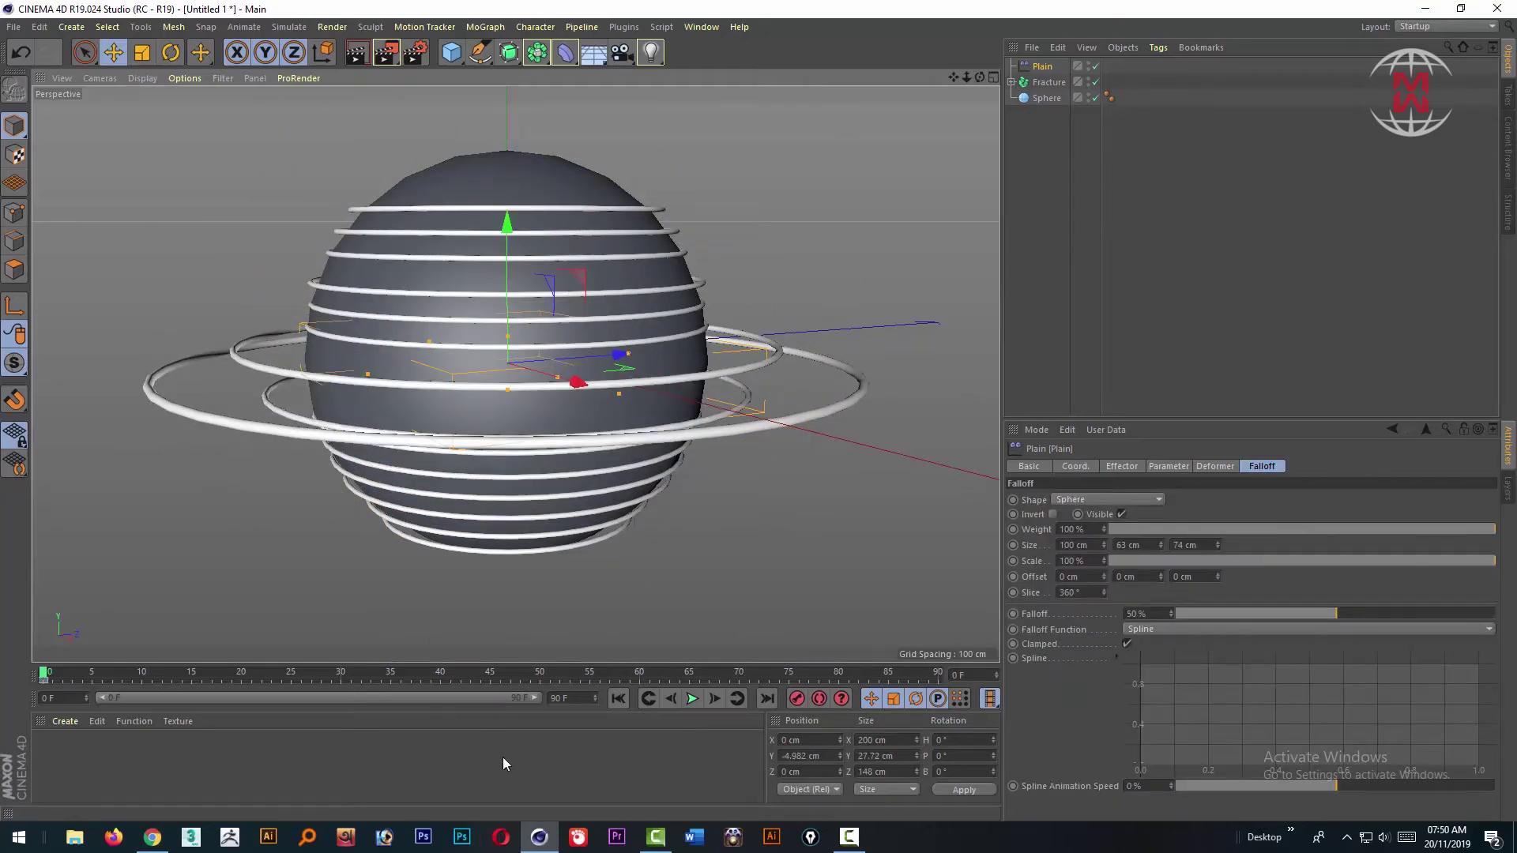
pyautogui.click(506, 764)
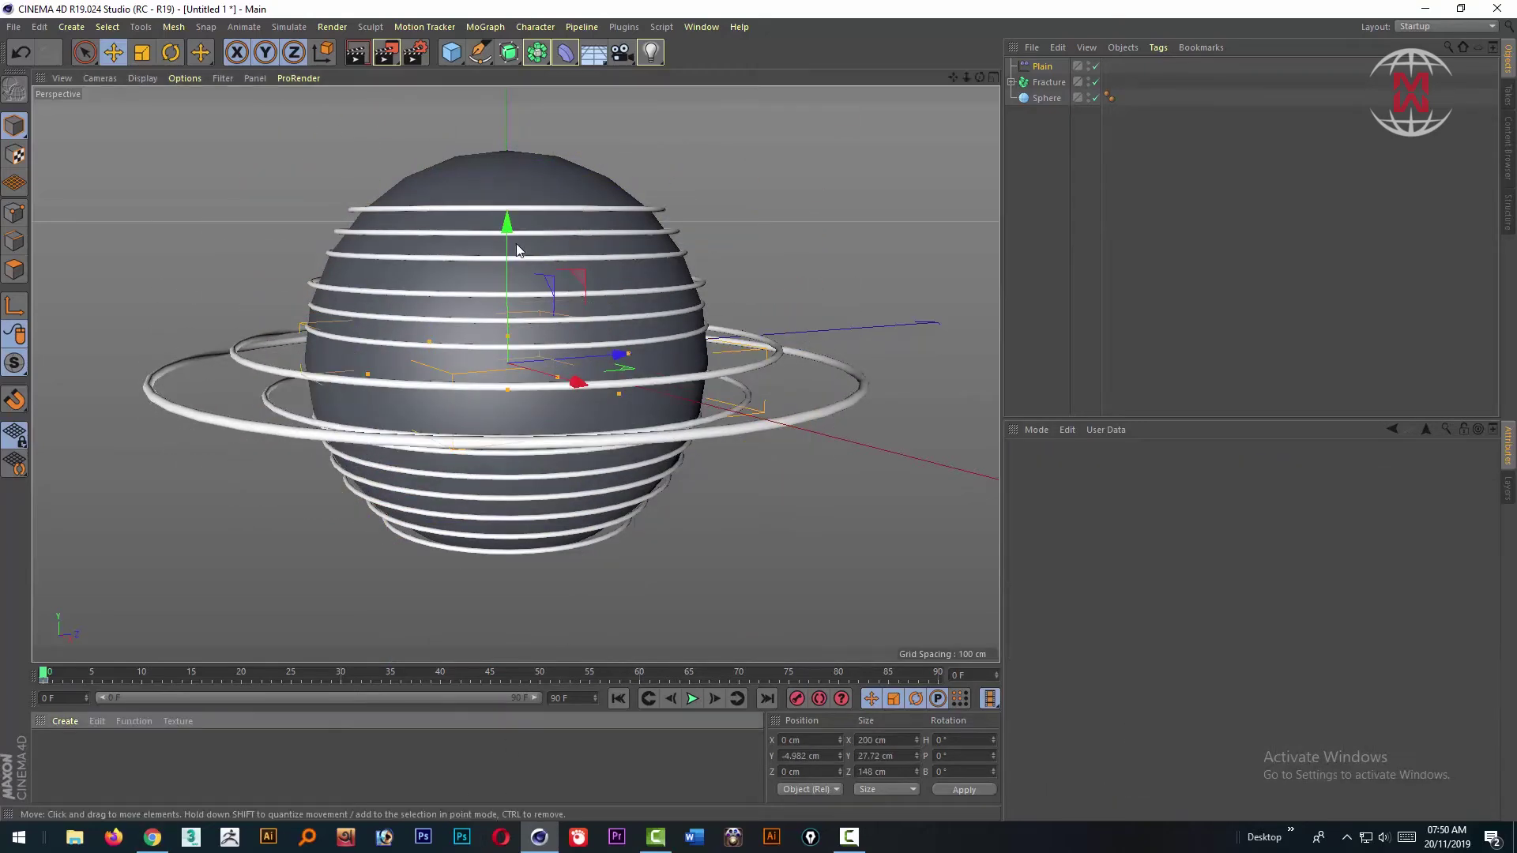
pyautogui.moveTo(512, 229); pyautogui.dragTo(530, 23)
# Step: Set the pipe radius of all fifteen torus rings inside the Fracture object to 0.5 cm
pyautogui.click(1012, 82)
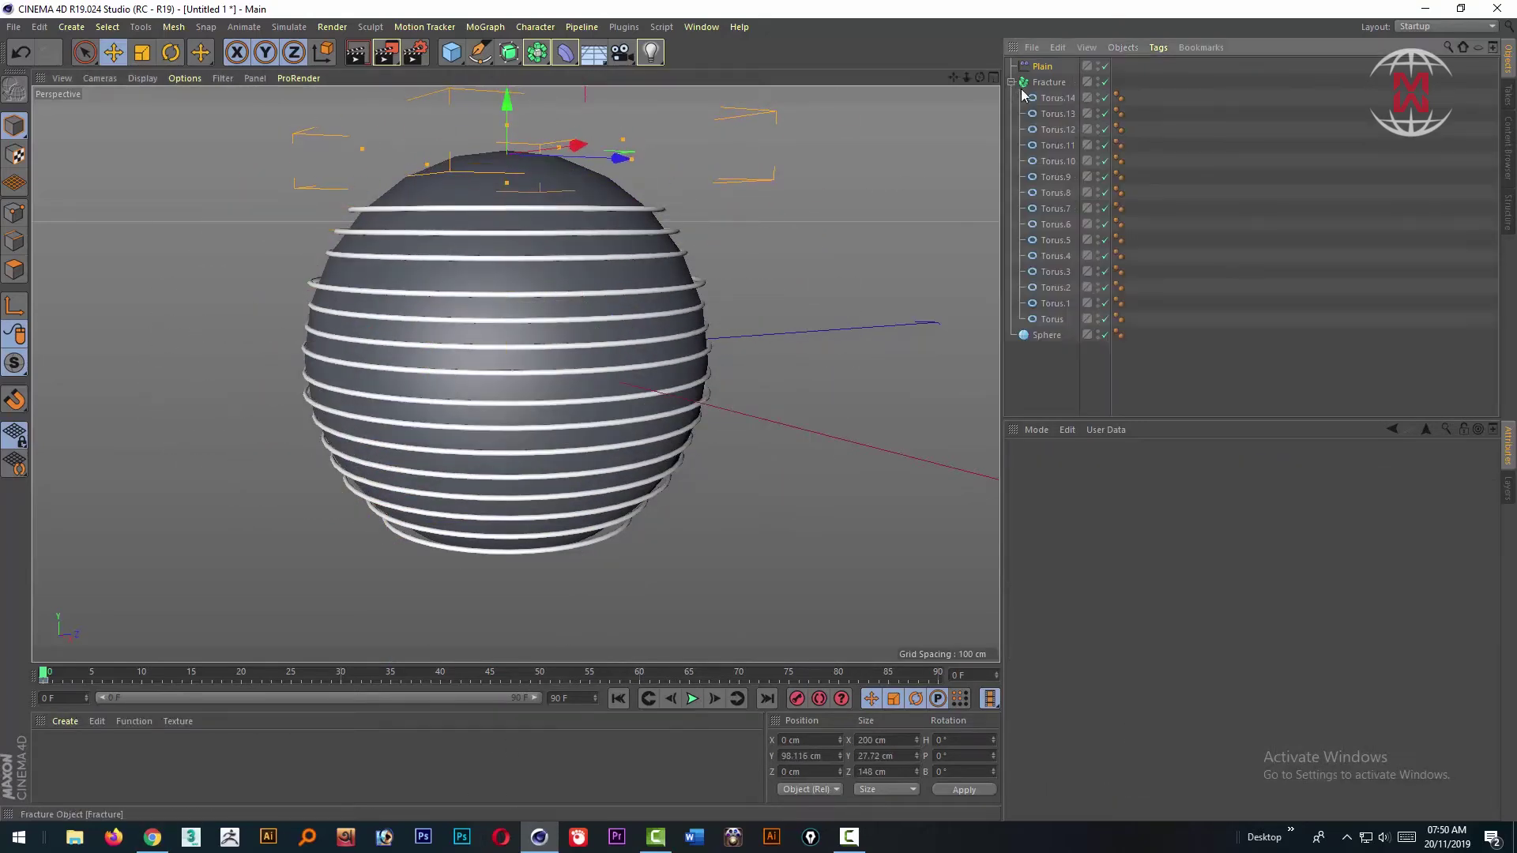
pyautogui.click(1052, 319)
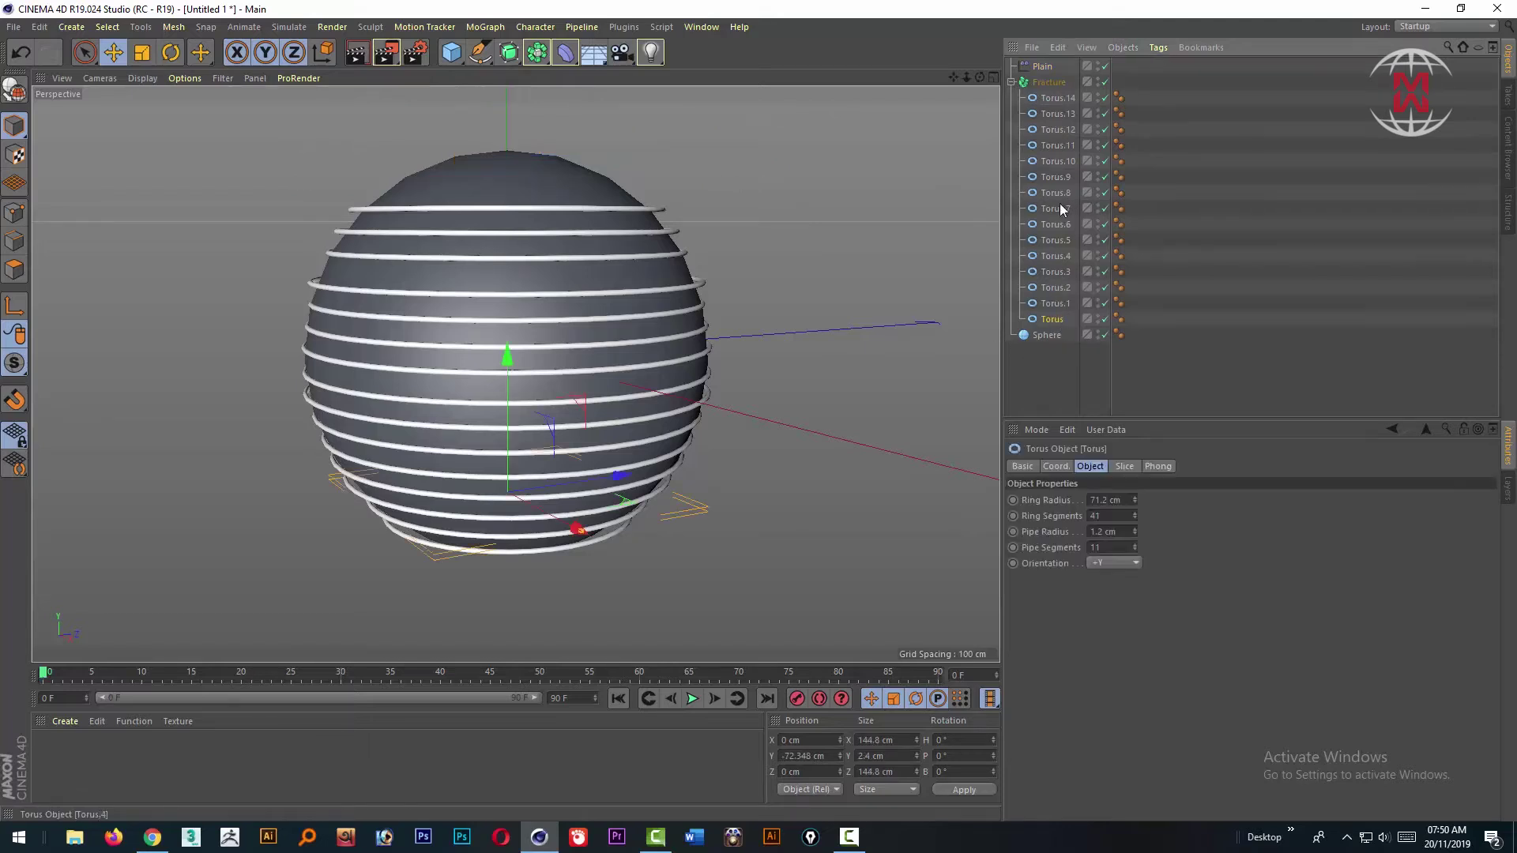
pyautogui.keyDown('shift'); pyautogui.click(1055, 97); pyautogui.keyUp('shift')
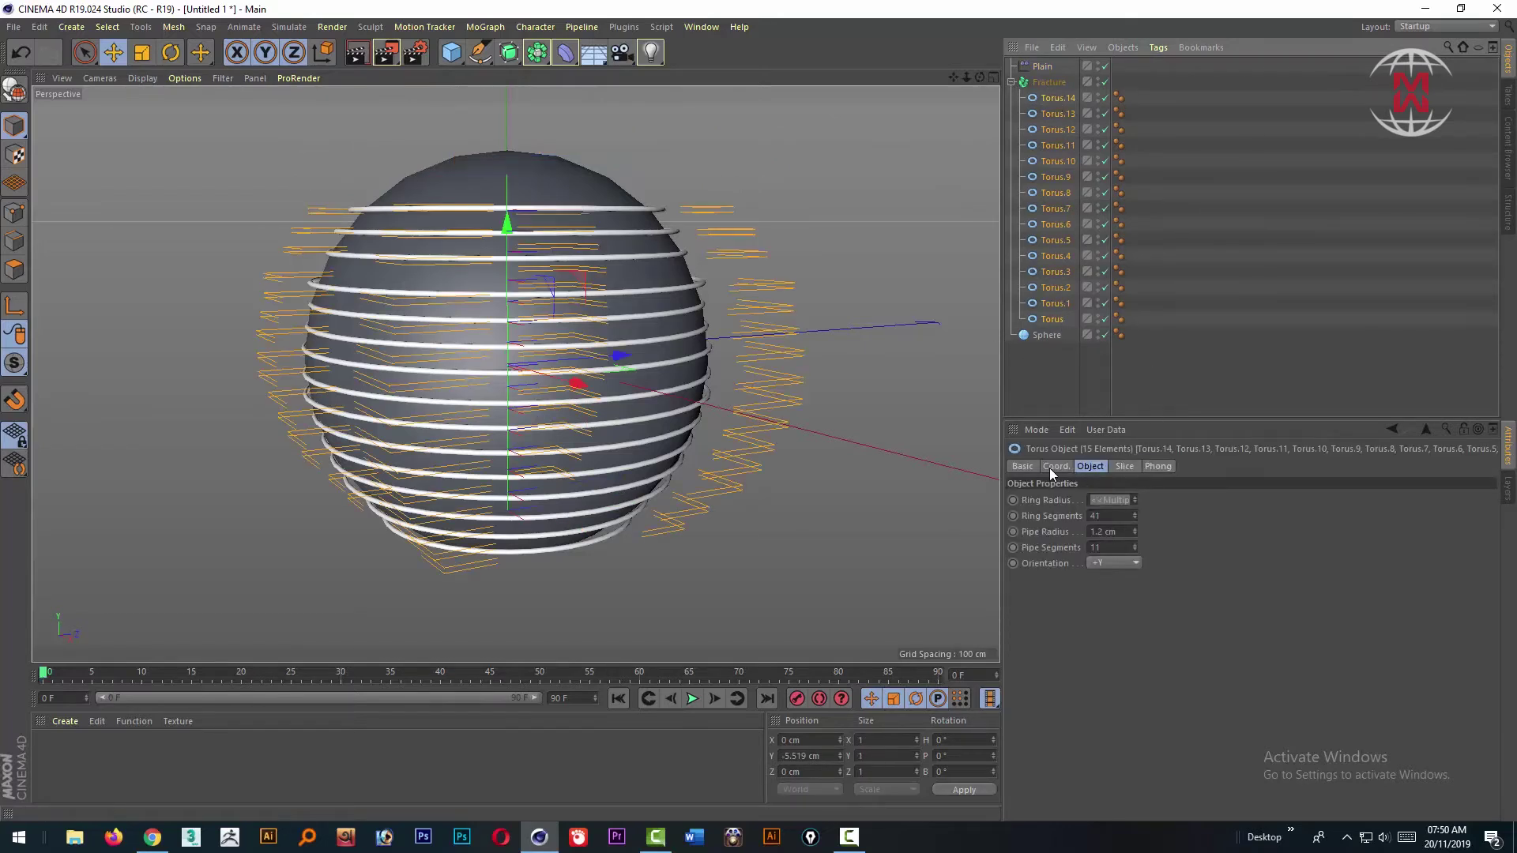
pyautogui.click(1023, 466)
pyautogui.click(1091, 467)
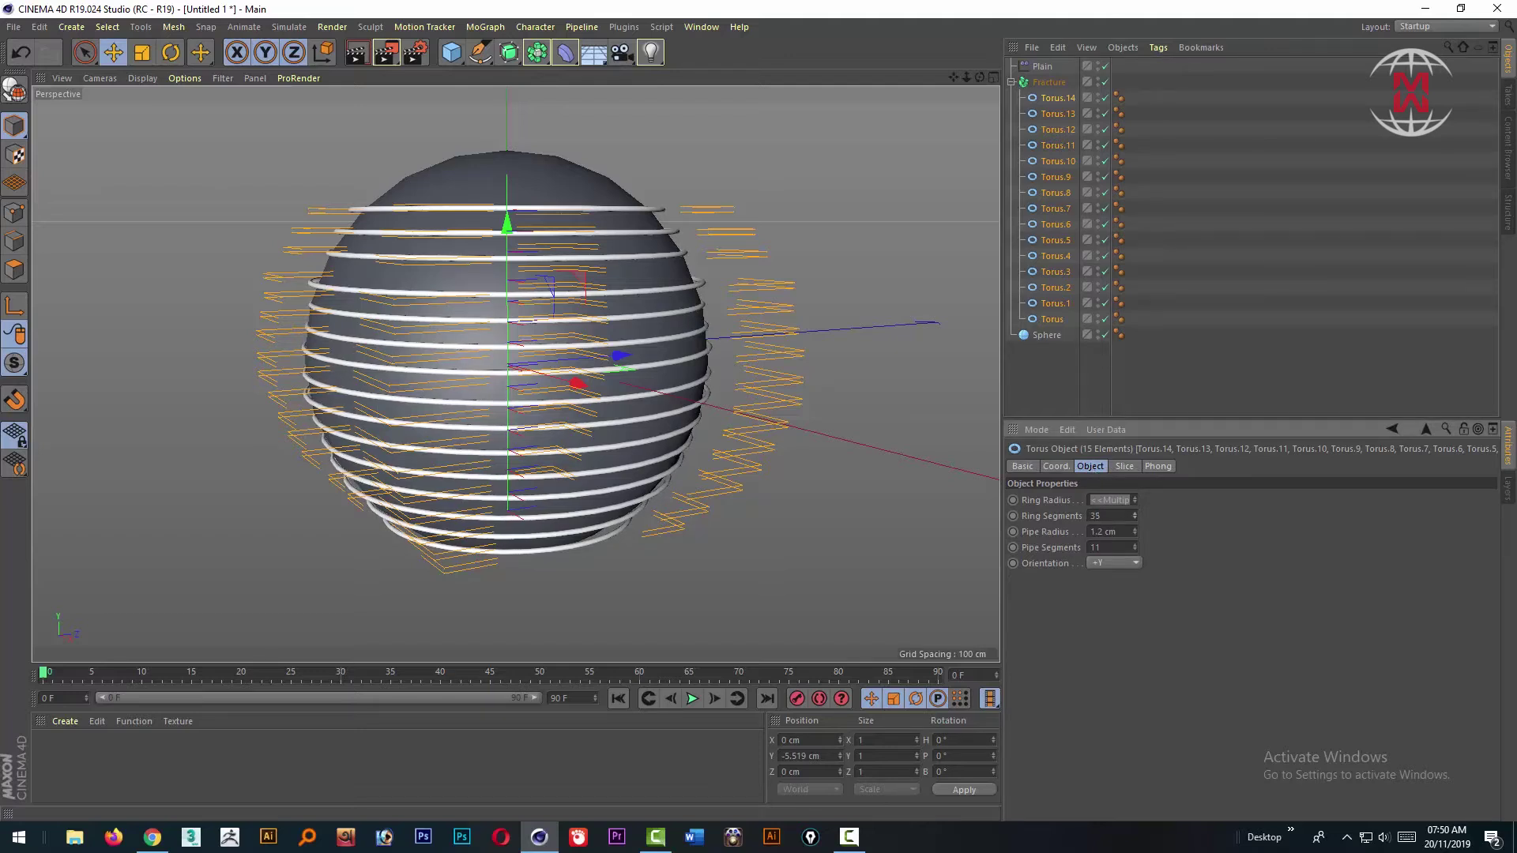
pyautogui.moveTo(1136, 533); pyautogui.dragTo(1084, 528)
pyautogui.click(1136, 530)
pyautogui.click(1135, 534)
pyautogui.write('.5')
pyautogui.press('Return')
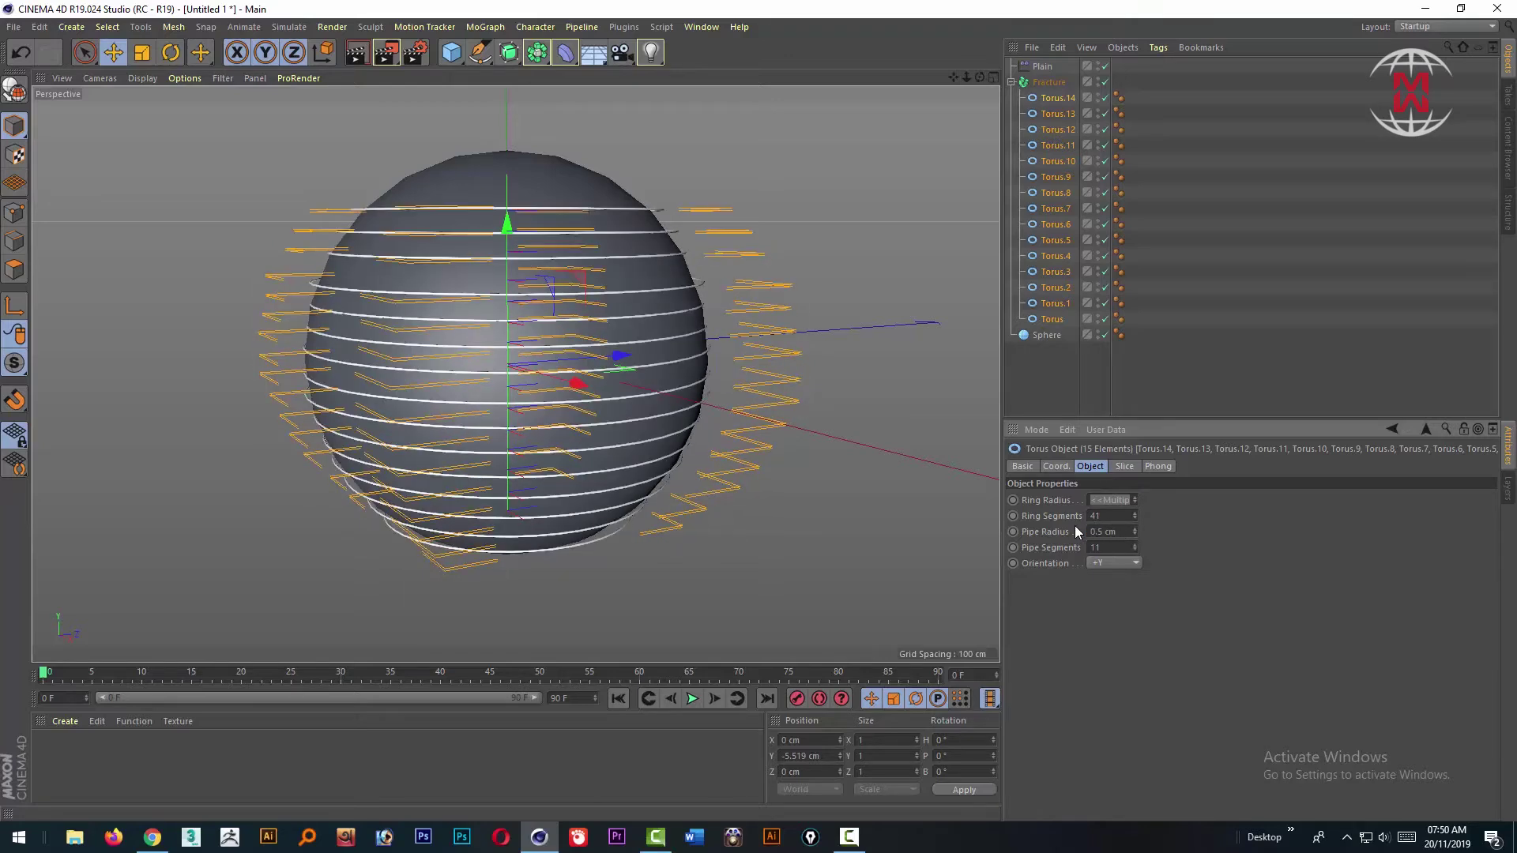
# Step: Slide the Plain effector down through the thinner rings to test the effect, and return it above the sphere at Y 103.278 cm
pyautogui.click(1042, 66)
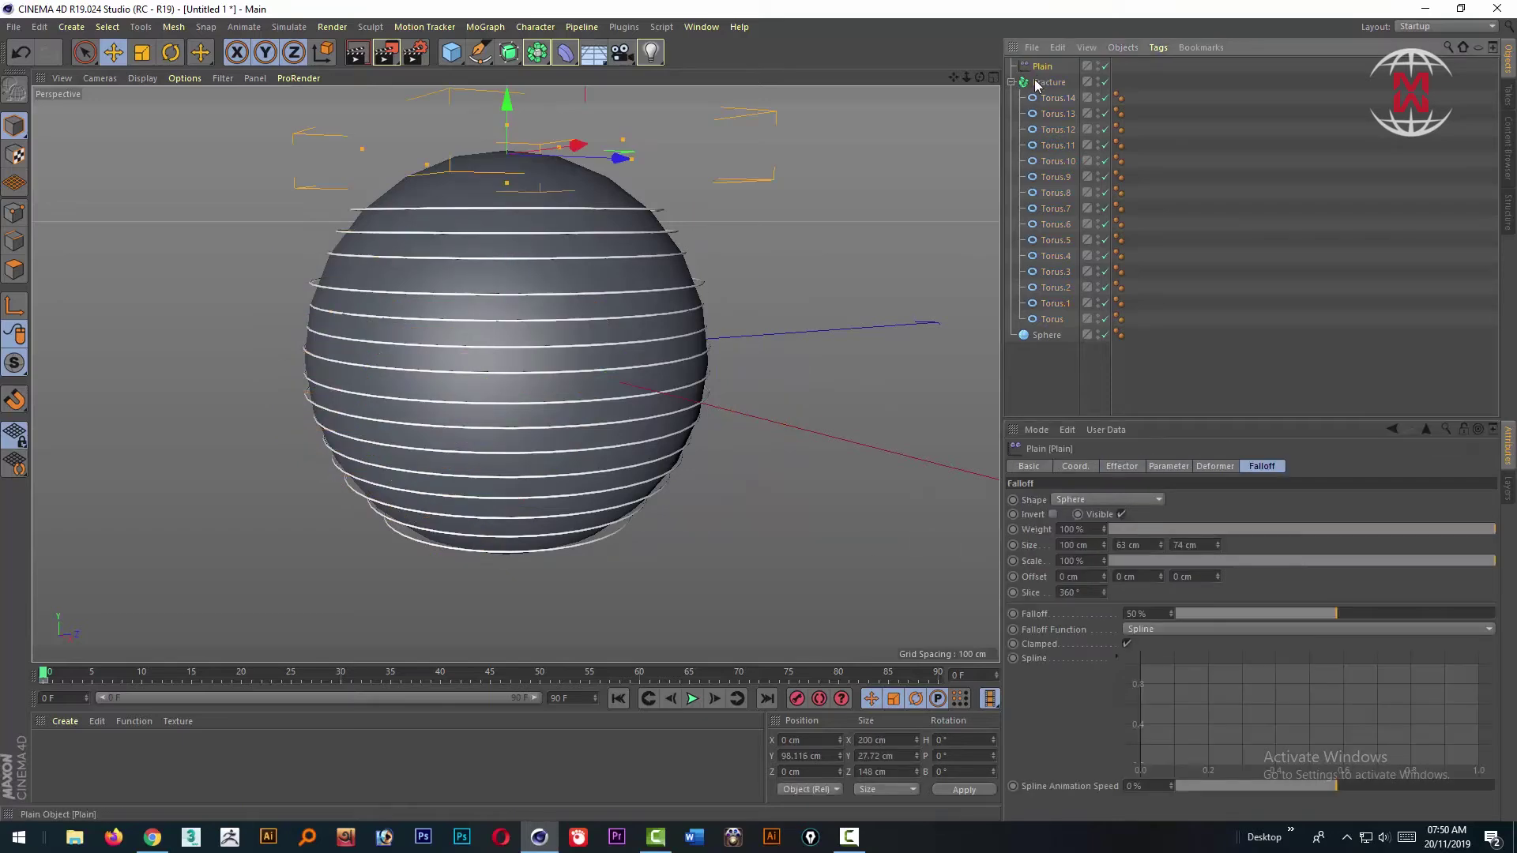
pyautogui.moveTo(508, 103); pyautogui.dragTo(561, 390)
pyautogui.click(1169, 467)
pyautogui.click(1074, 466)
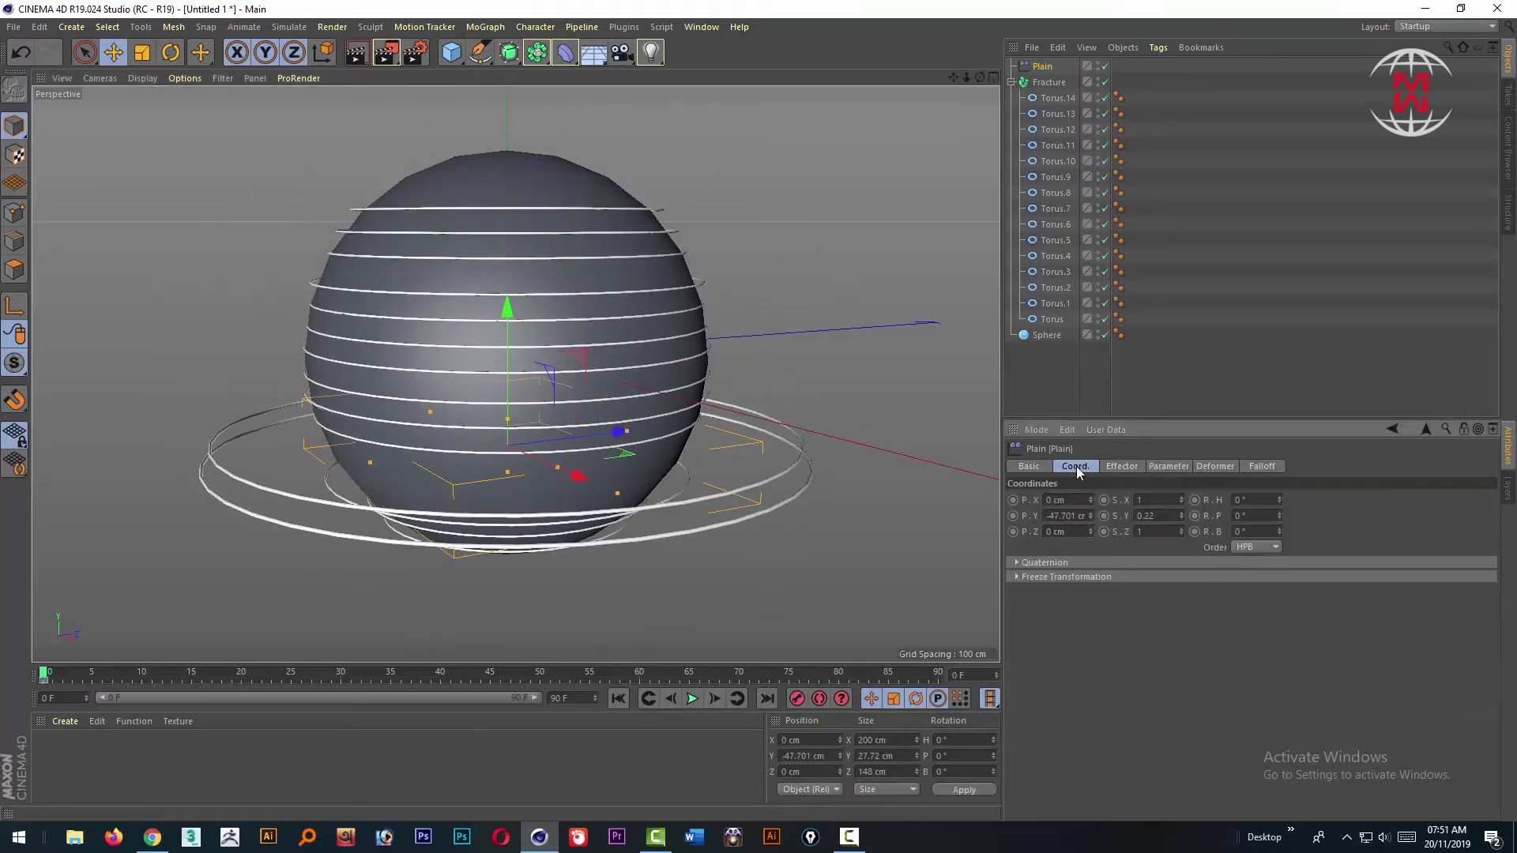
pyautogui.moveTo(507, 312); pyautogui.dragTo(508, 126)
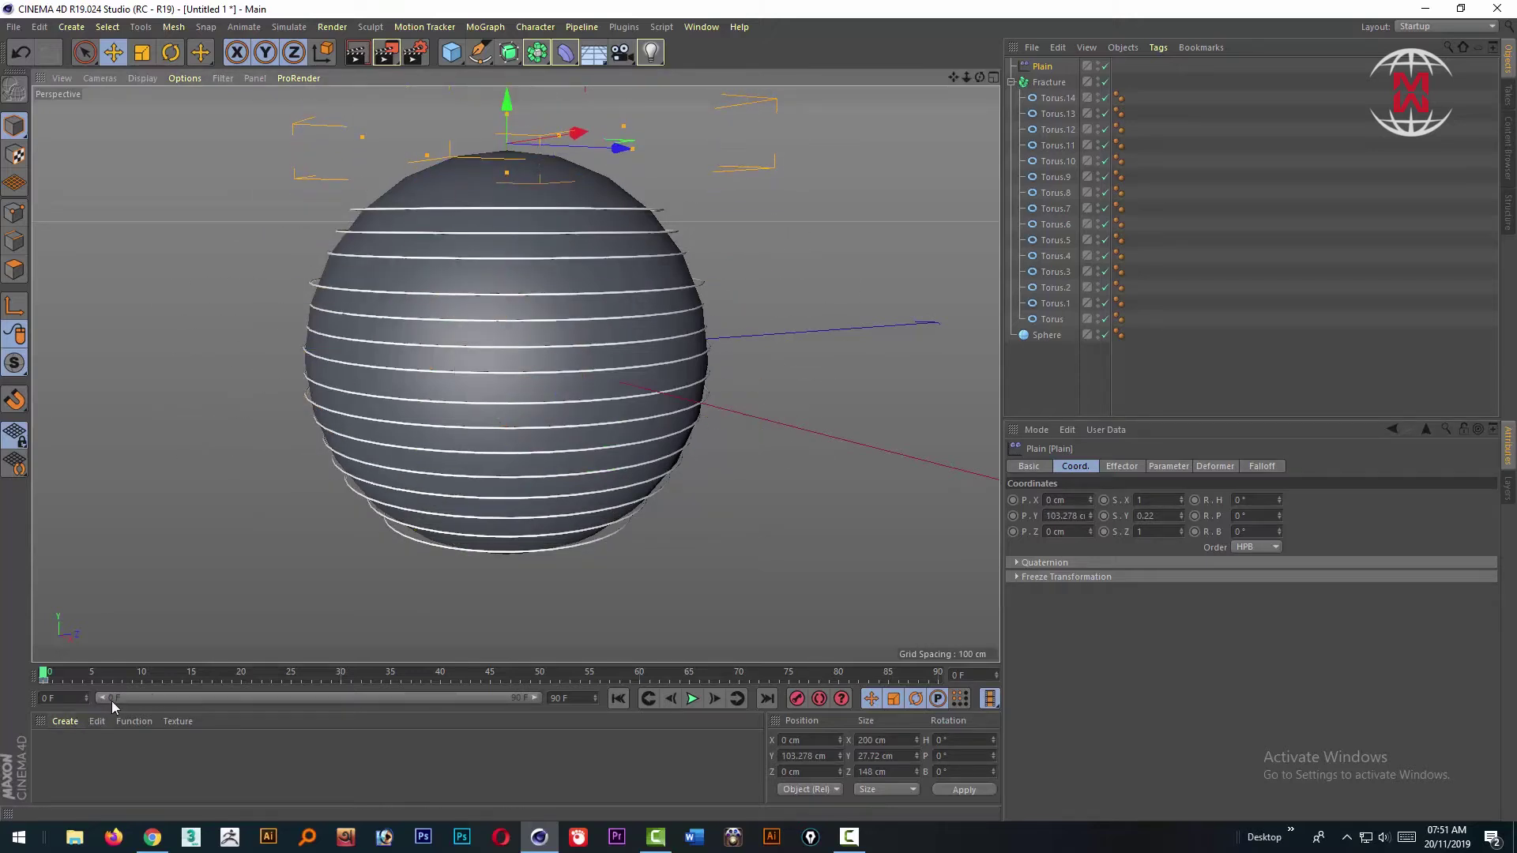
pyautogui.click(1043, 337)
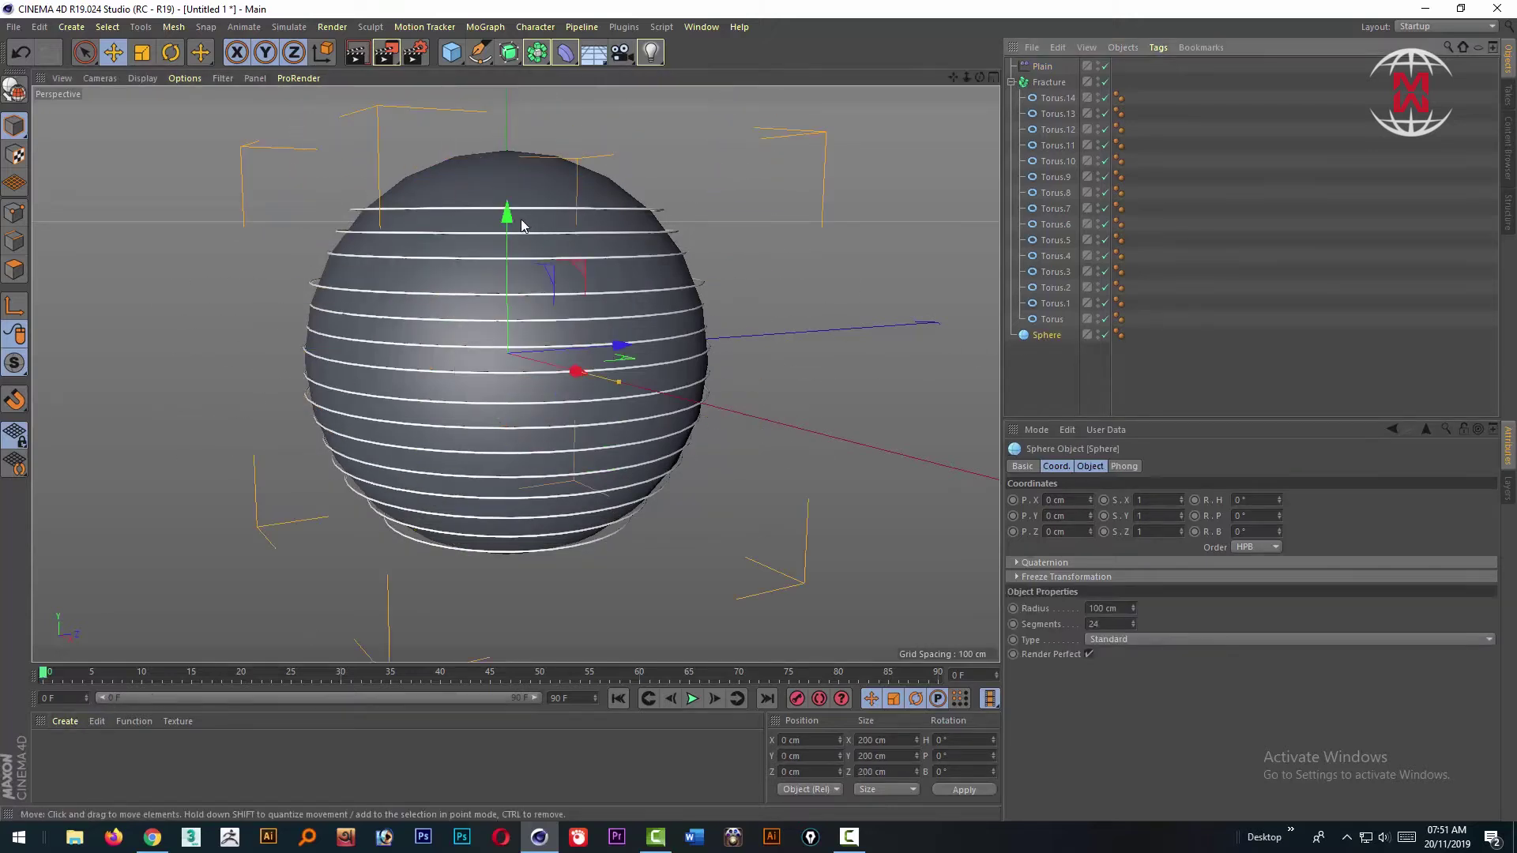
pyautogui.moveTo(508, 224); pyautogui.dragTo(507, 237)
pyautogui.hotkey('ctrl', 'z')
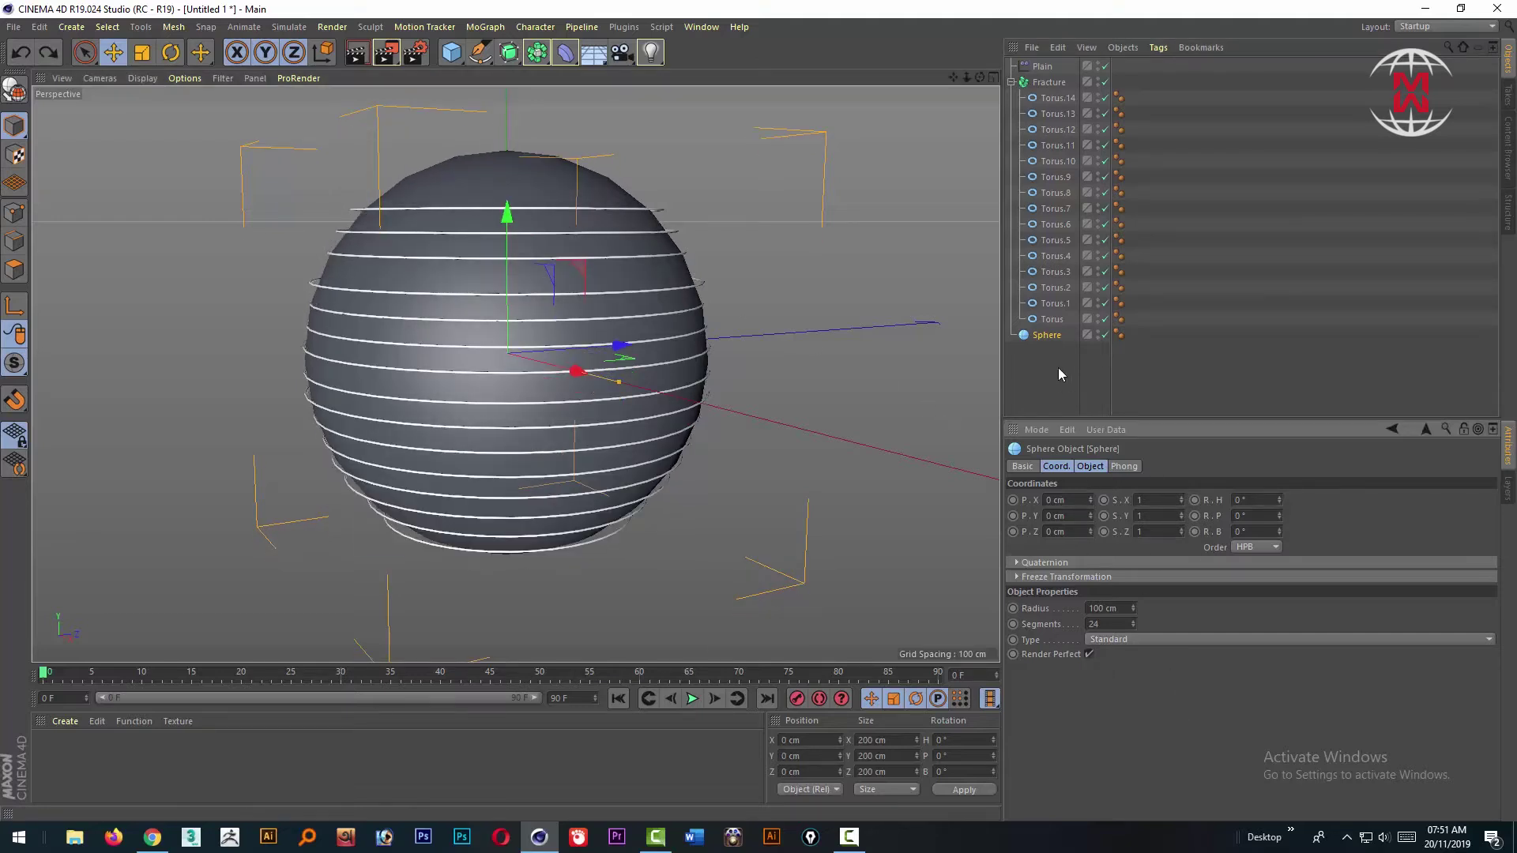
pyautogui.click(1043, 372)
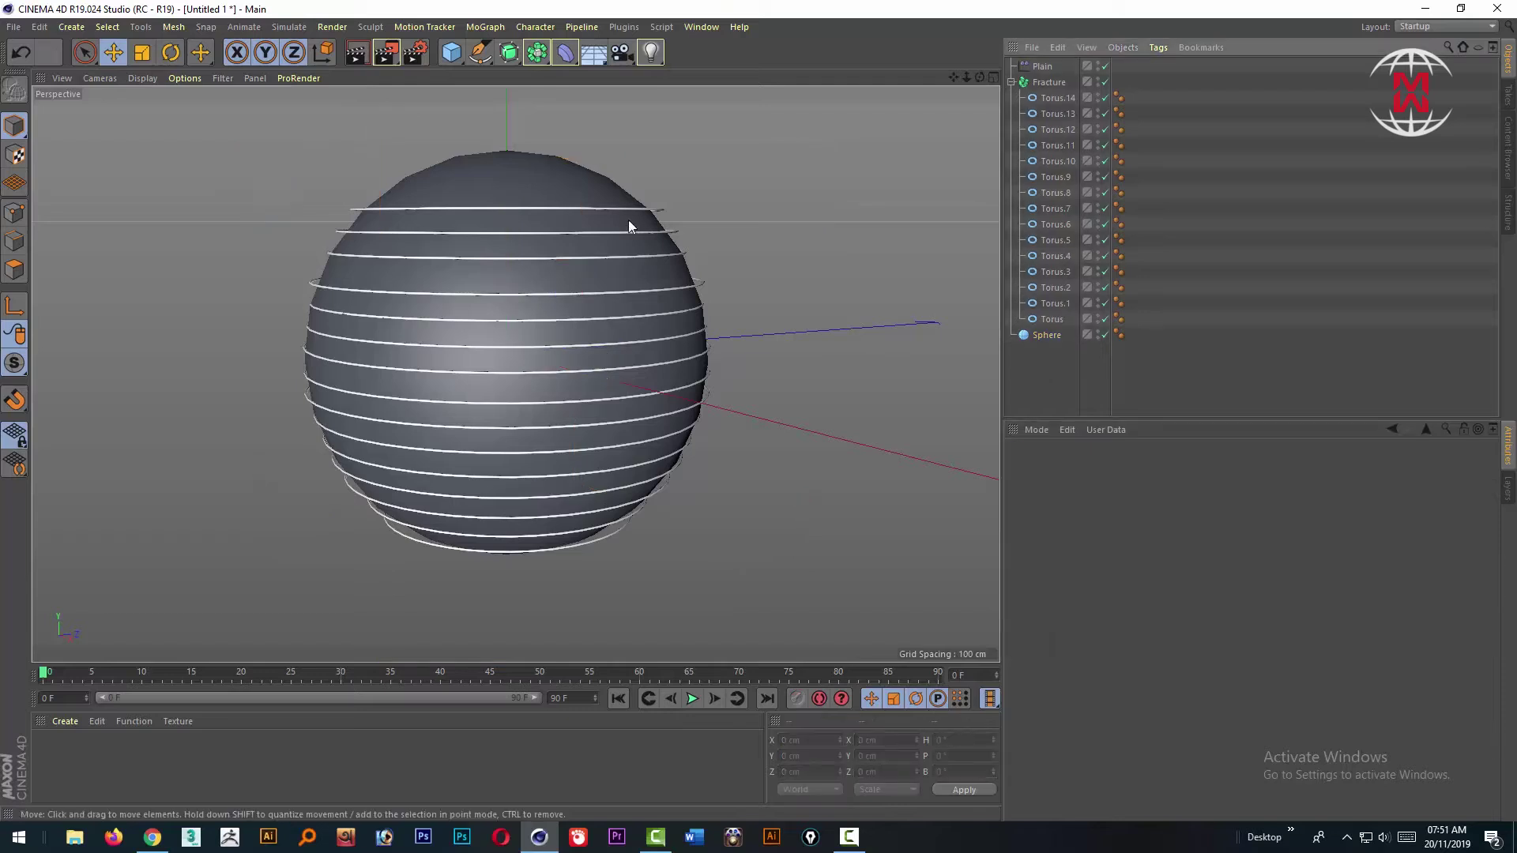
# Step: Duplicate the uppermost ring, Torus.14, a little higher on the sphere and scale the copy down to fit the outline
pyautogui.click(627, 208)
pyautogui.click(1042, 365)
pyautogui.click(1051, 100)
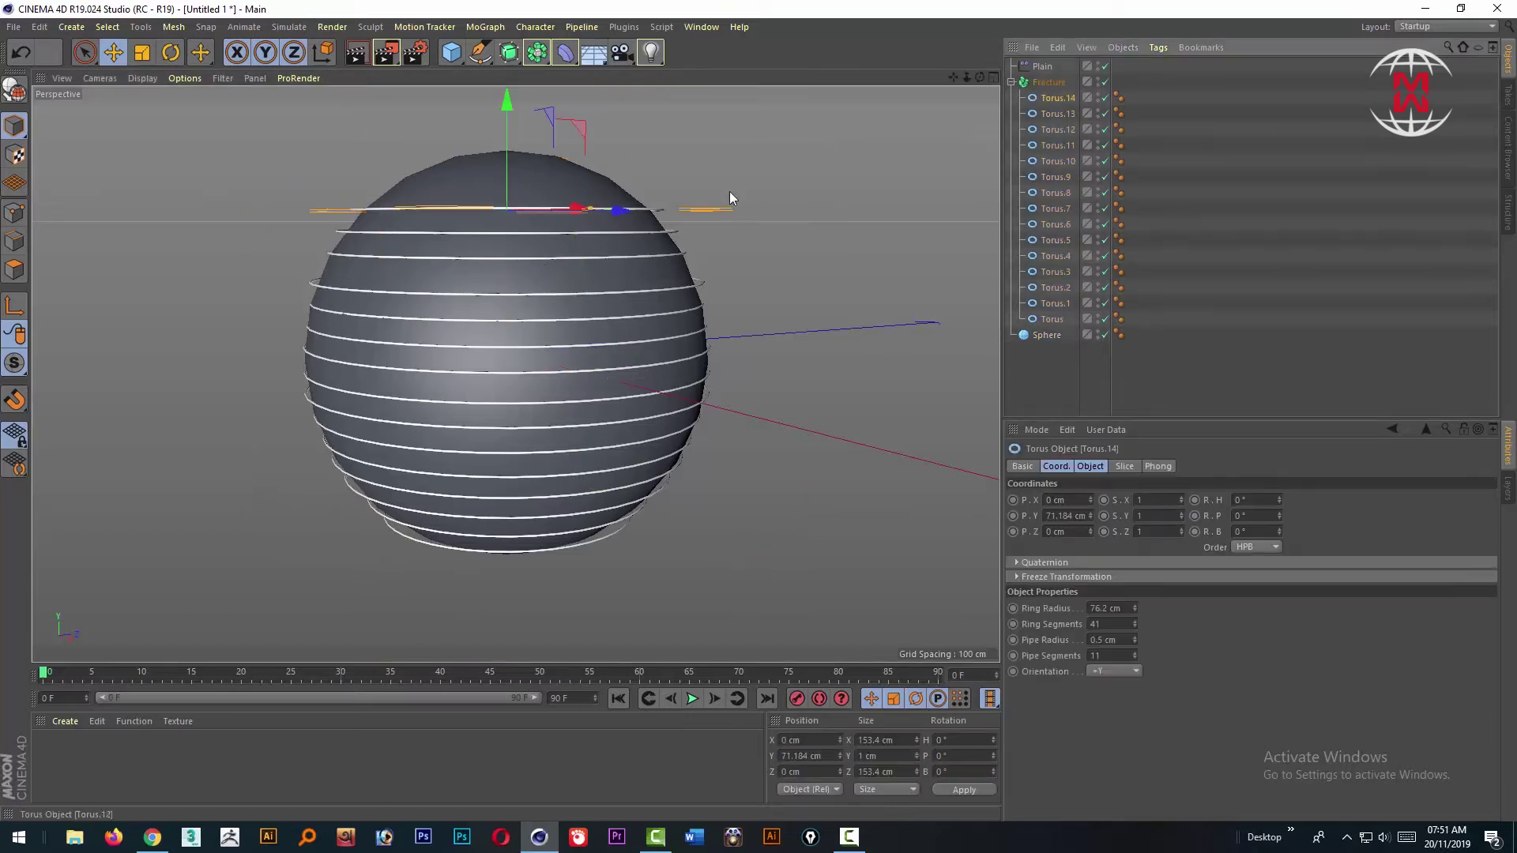
pyautogui.keyDown('ctrl'); pyautogui.moveTo(502, 117); pyautogui.dragTo(509, 87); pyautogui.keyUp('ctrl')
pyautogui.click(142, 52)
pyautogui.moveTo(696, 144); pyautogui.dragTo(653, 207)
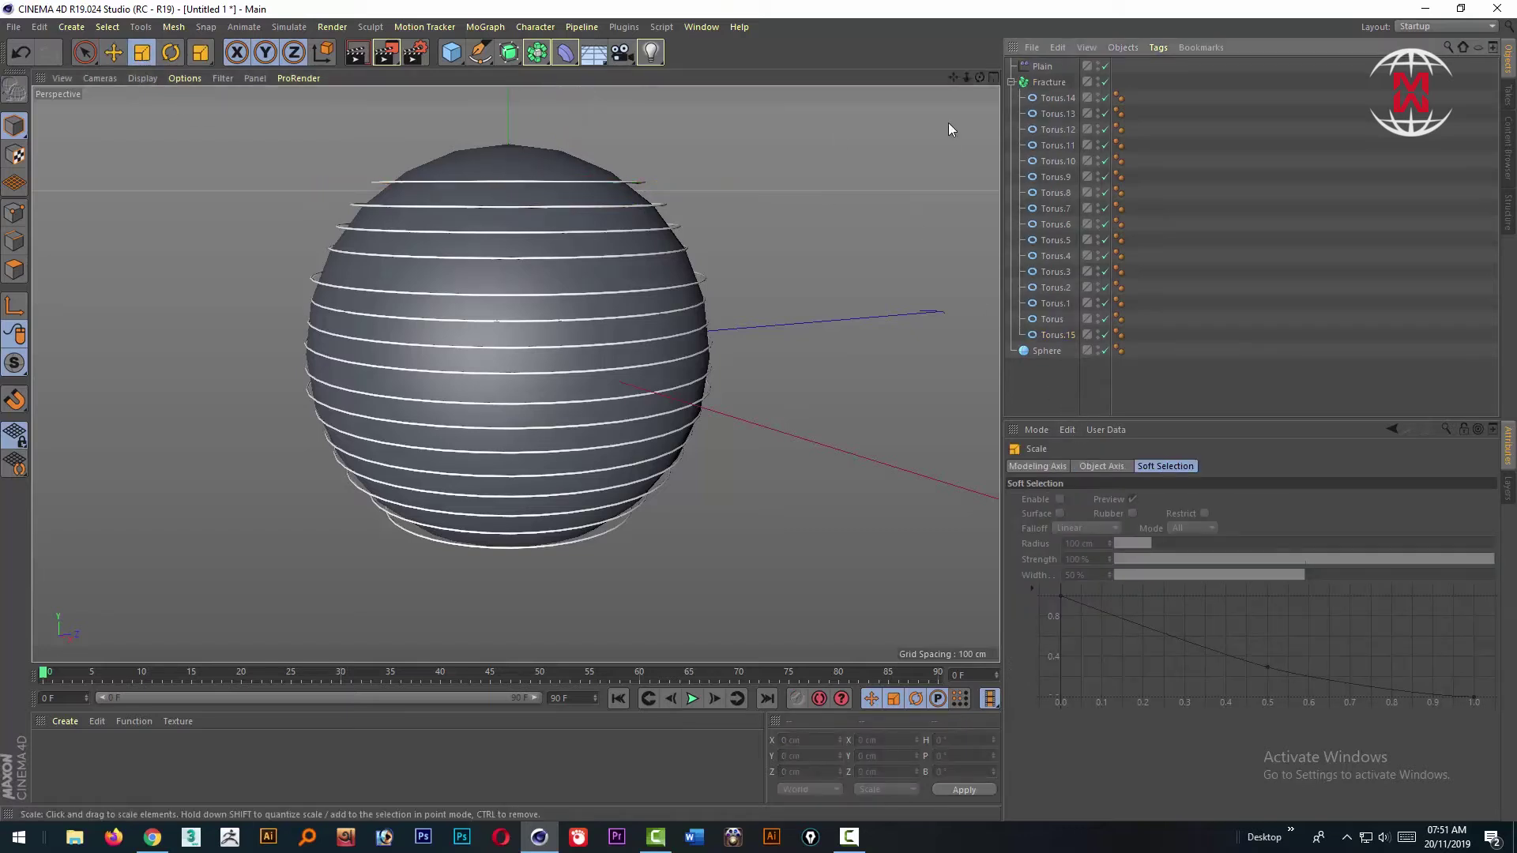
# Step: Slide the Plain effector down through the rings to test its effect, and return it near the sphere's top at Y 83.648 cm
pyautogui.click(1042, 67)
pyautogui.scroll(-2, 494, 258)
pyautogui.press('e')
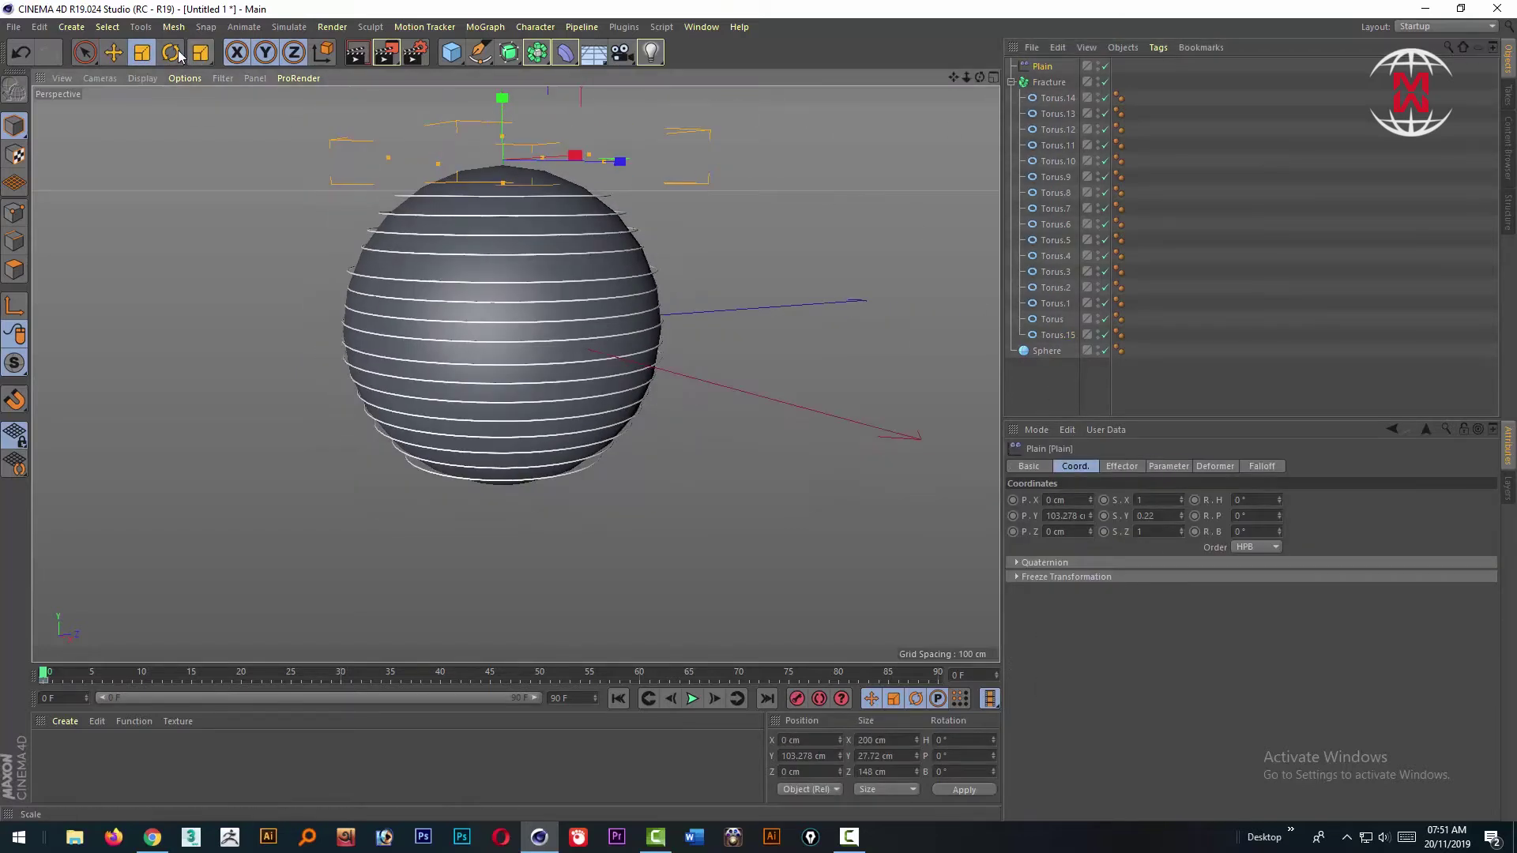
pyautogui.moveTo(507, 136); pyautogui.dragTo(505, 308)
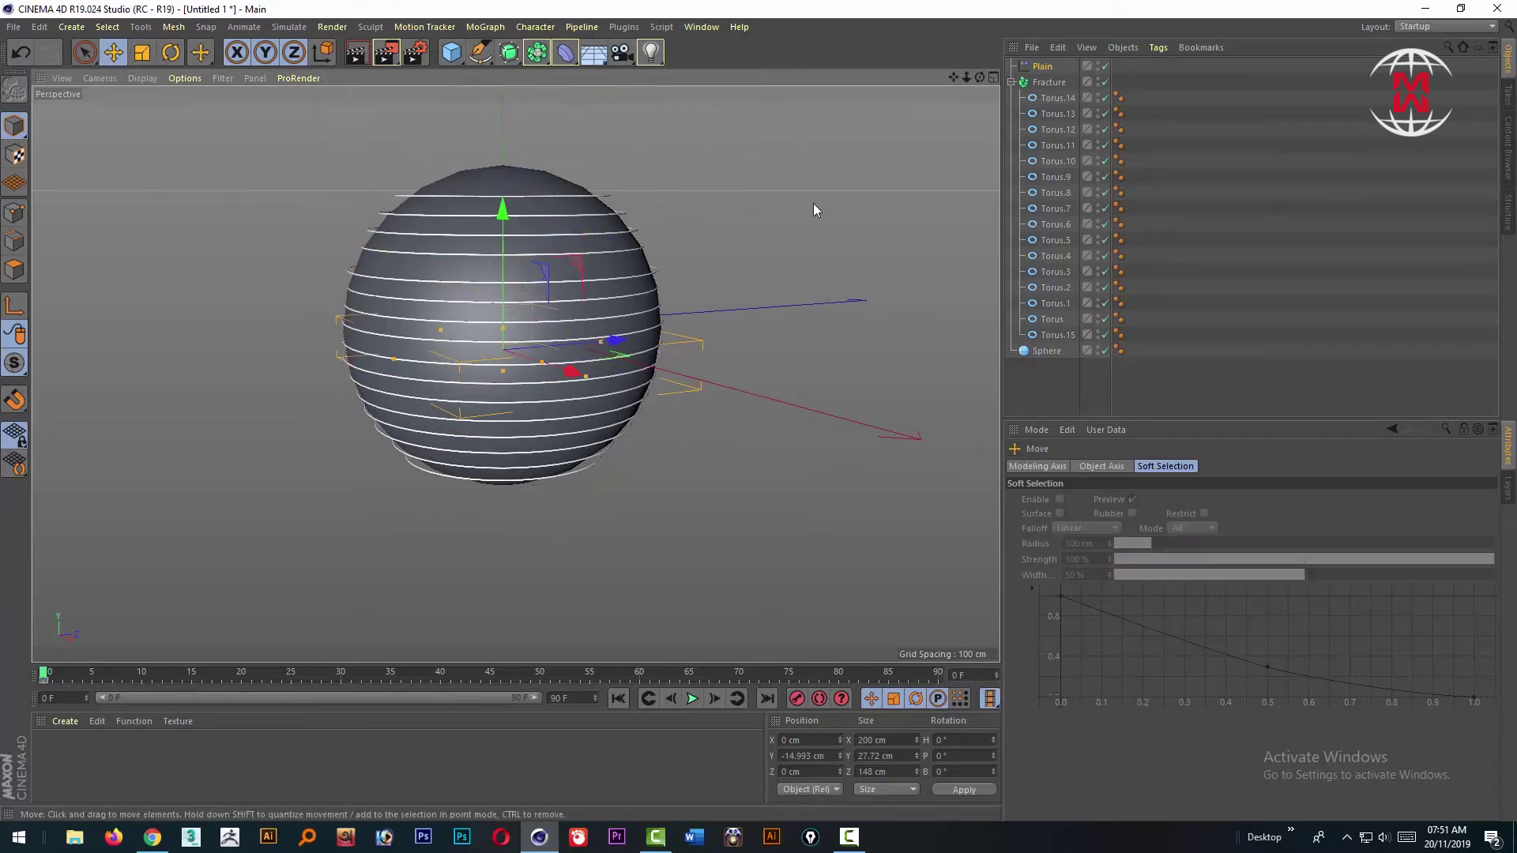
pyautogui.click(1042, 67)
pyautogui.moveTo(502, 211); pyautogui.dragTo(502, 314)
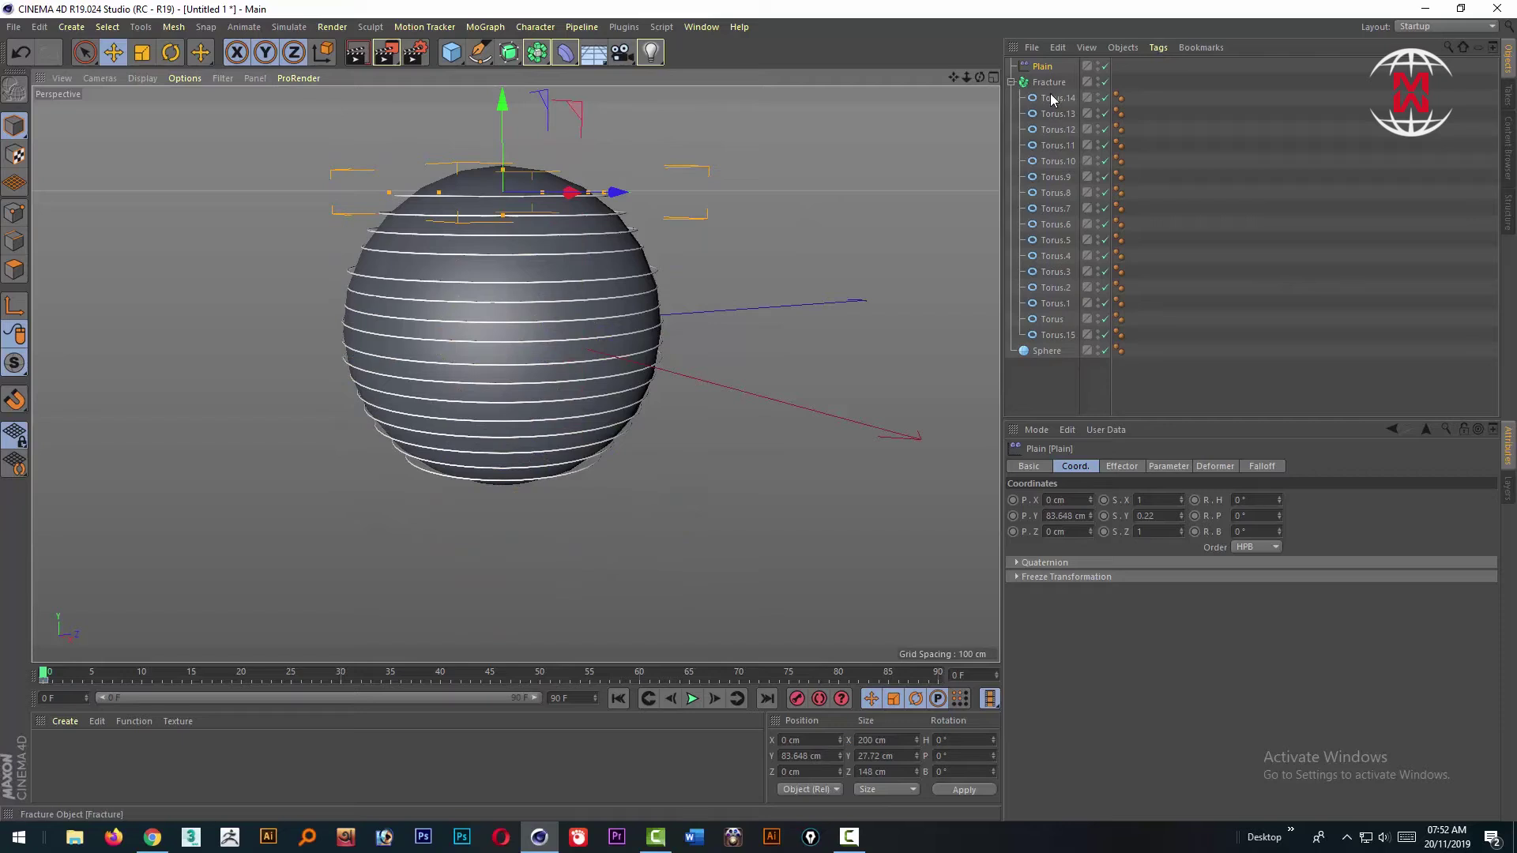
pyautogui.click(1061, 404)
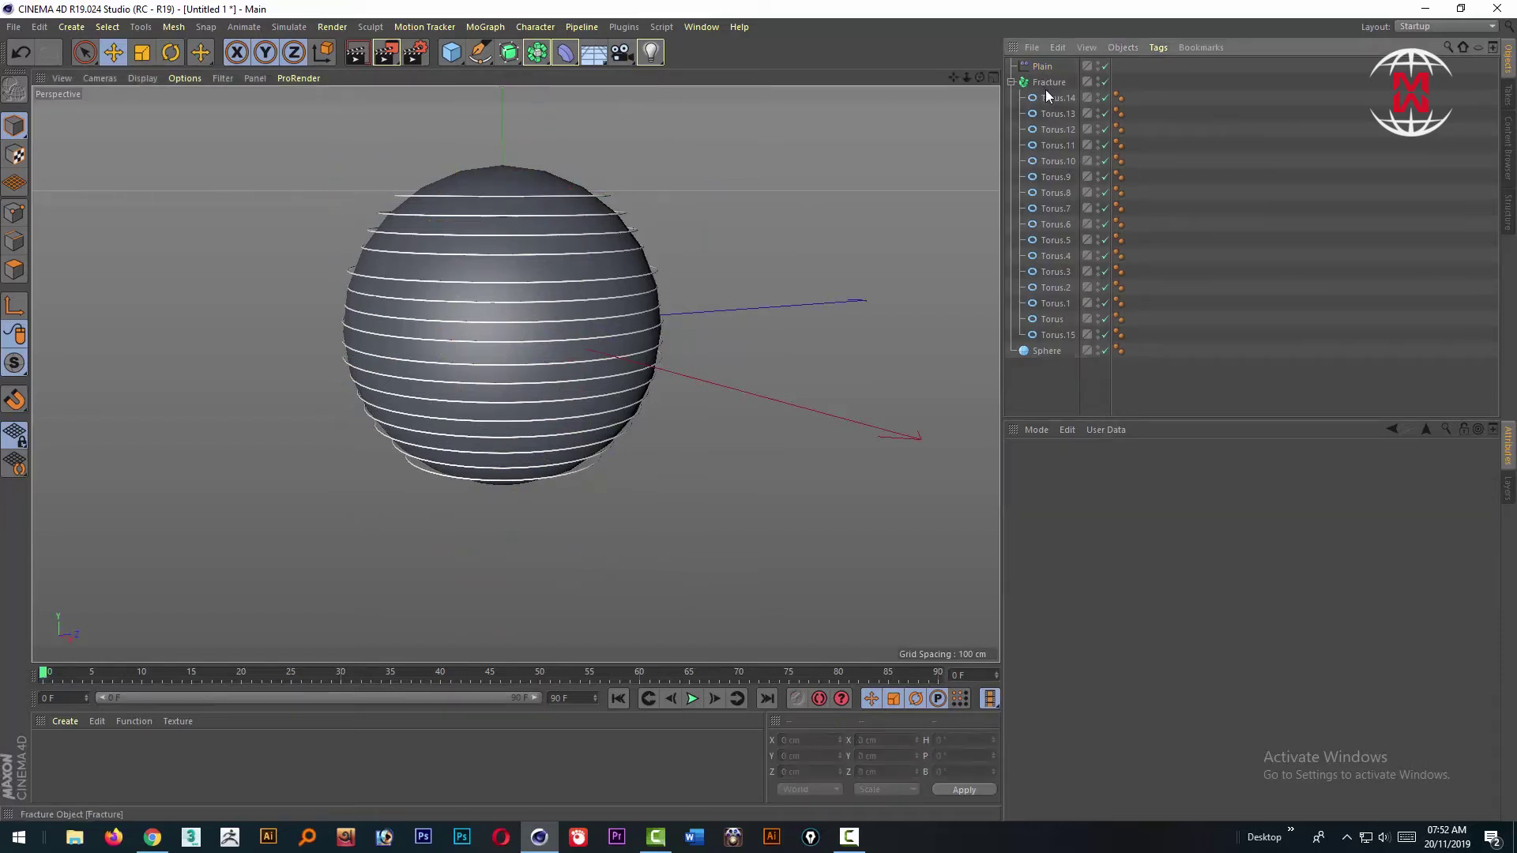
# Step: Test a downward move and undo it, lower the Plain effector to Y 68.331 cm, and collapse the Fracture hierarchy
pyautogui.click(1057, 98)
pyautogui.moveTo(506, 116); pyautogui.dragTo(516, 369)
pyautogui.hotkey('ctrl', 'z')
pyautogui.click(1042, 67)
pyautogui.moveTo(504, 136); pyautogui.dragTo(576, 135)
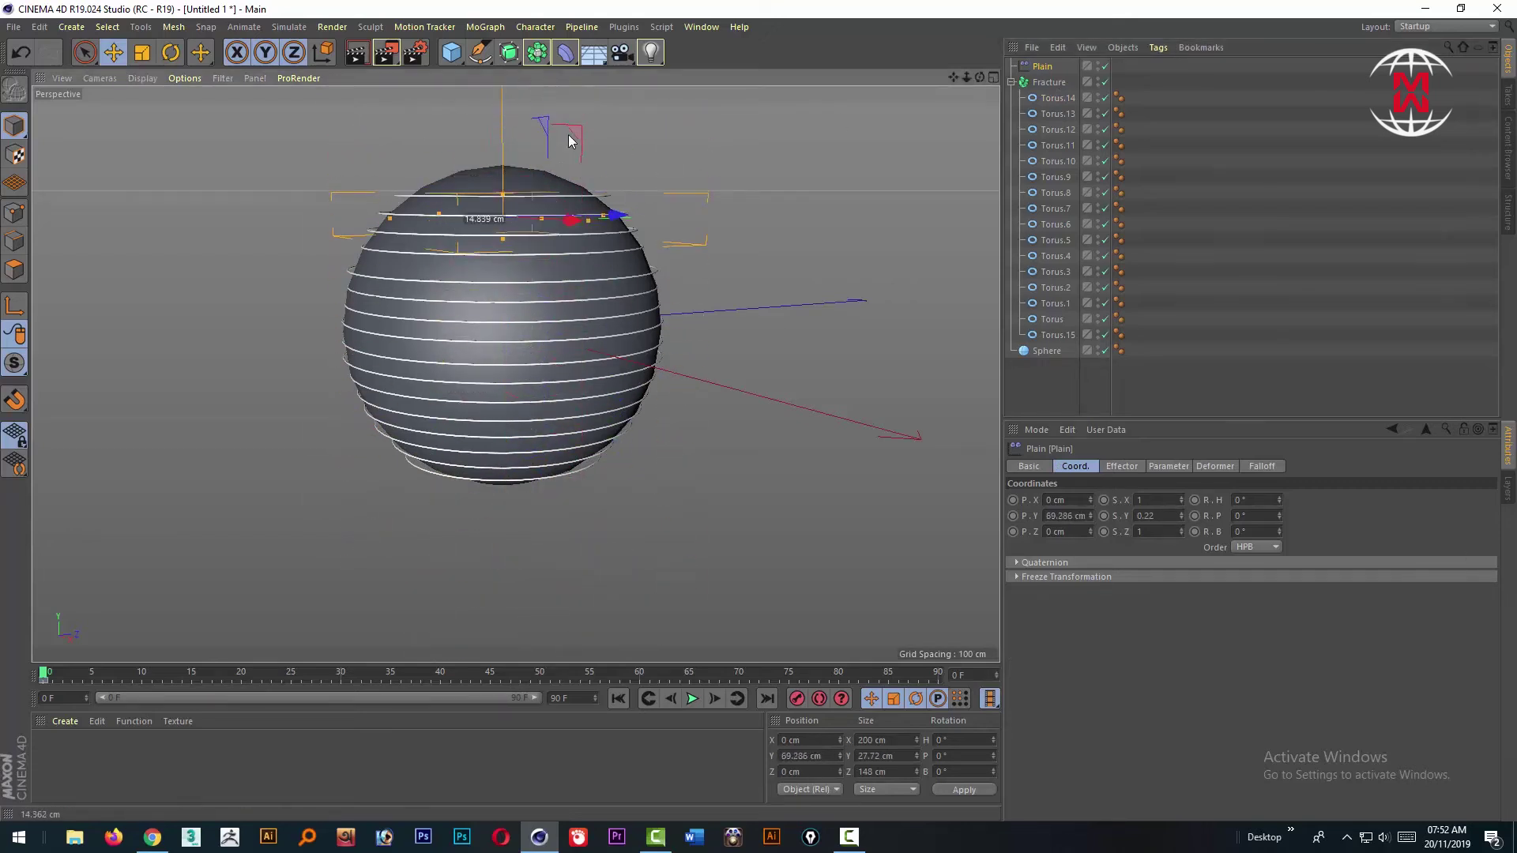
pyautogui.click(1013, 82)
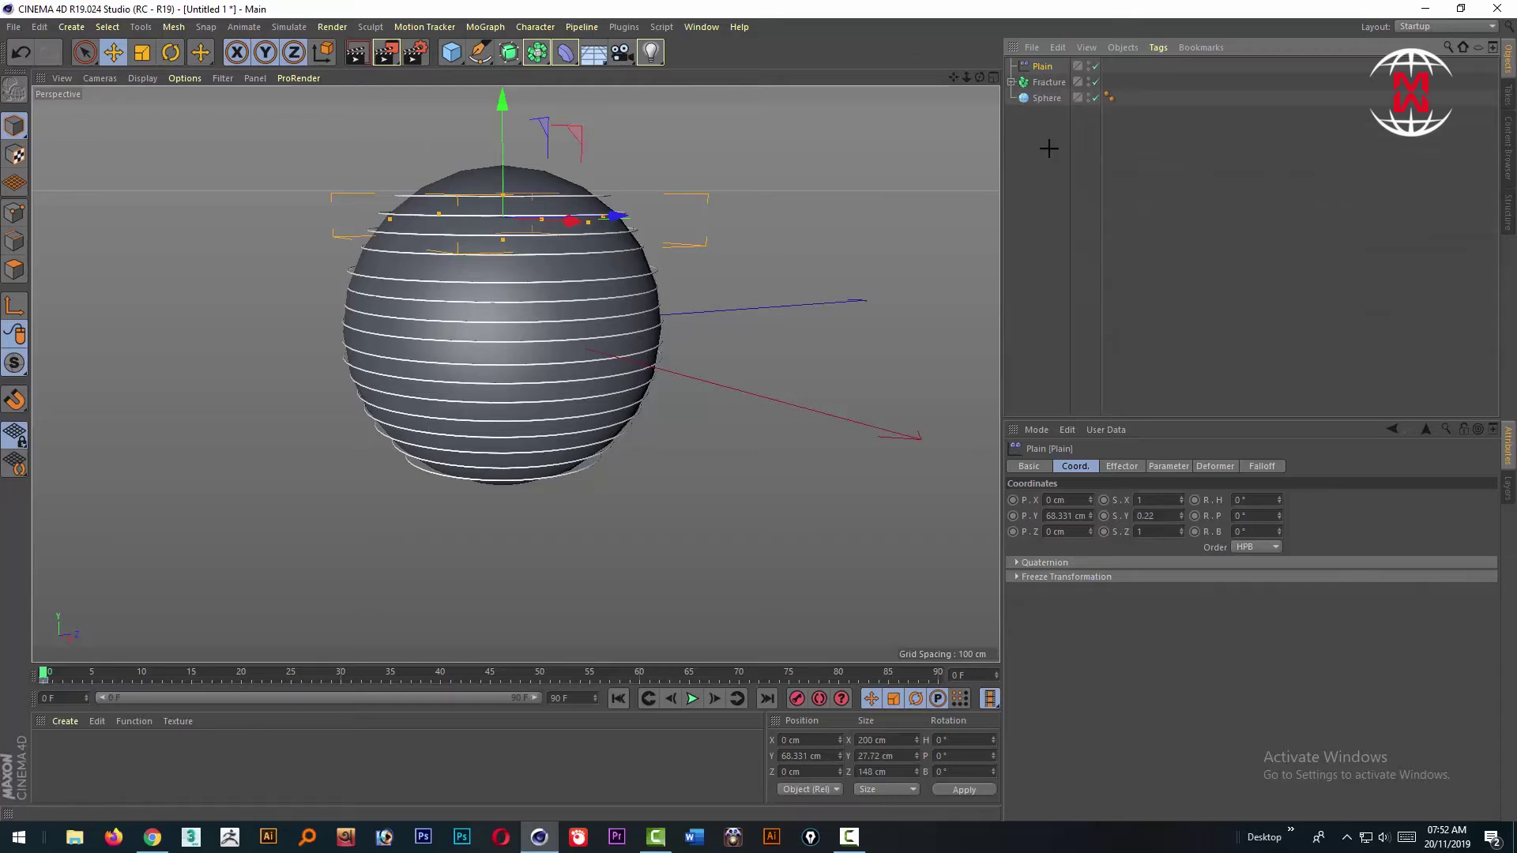
# Step: Try nesting the Fracture object under the Plain effector, and test moving each of them vertically
pyautogui.click(1050, 82)
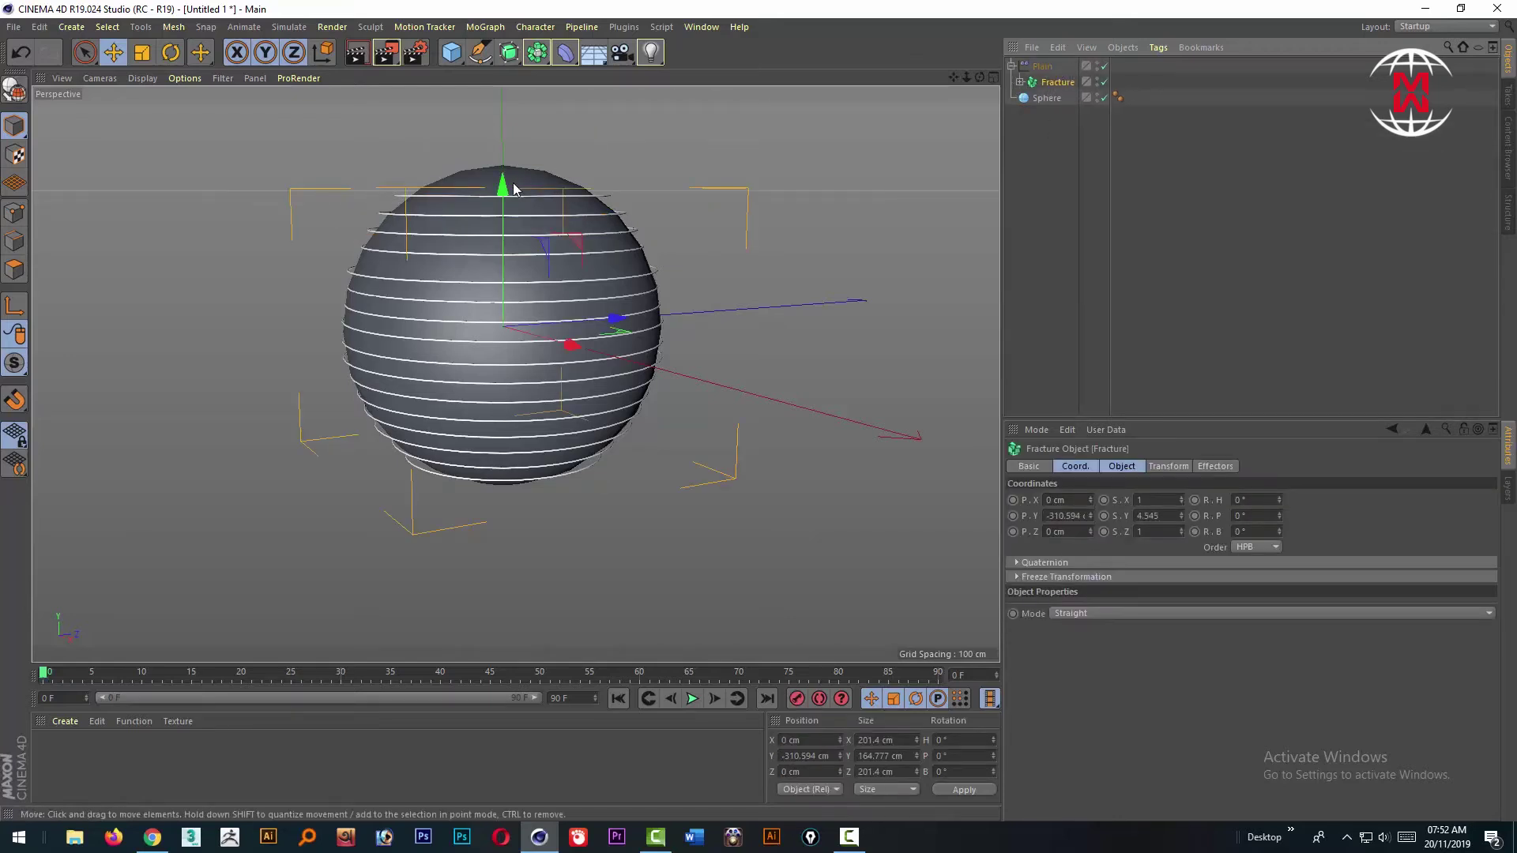
pyautogui.moveTo(503, 188); pyautogui.dragTo(505, 341)
pyautogui.hotkey('ctrl', 'z')
pyautogui.click(1047, 70)
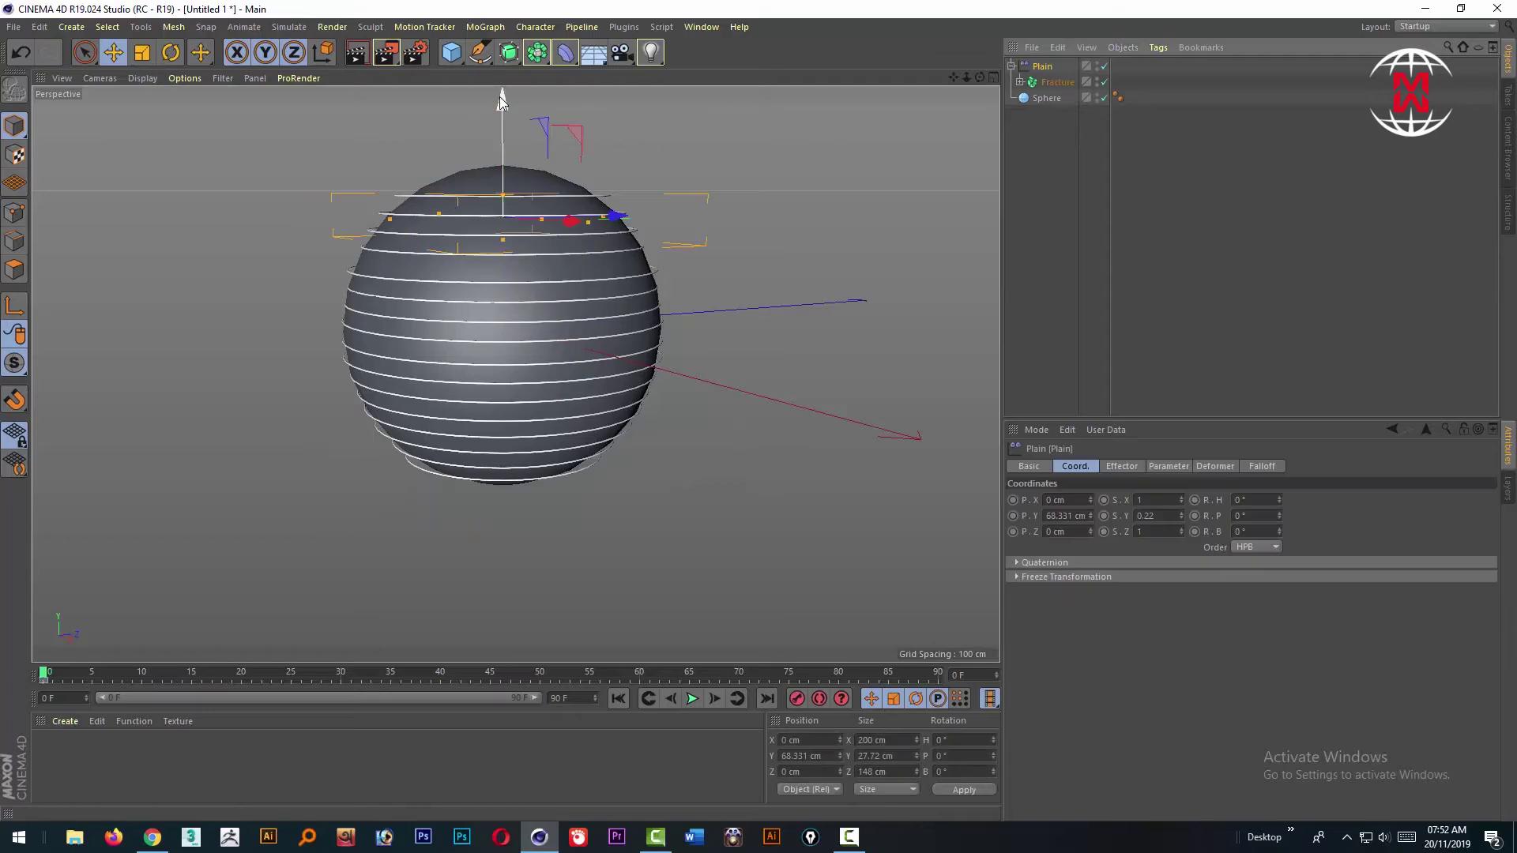
pyautogui.moveTo(504, 125); pyautogui.dragTo(527, 491)
pyautogui.hotkey('ctrl', 'z')
# Step: Undo the nesting so that the Fracture object is separate from the Plain effector again
pyautogui.click(1076, 235)
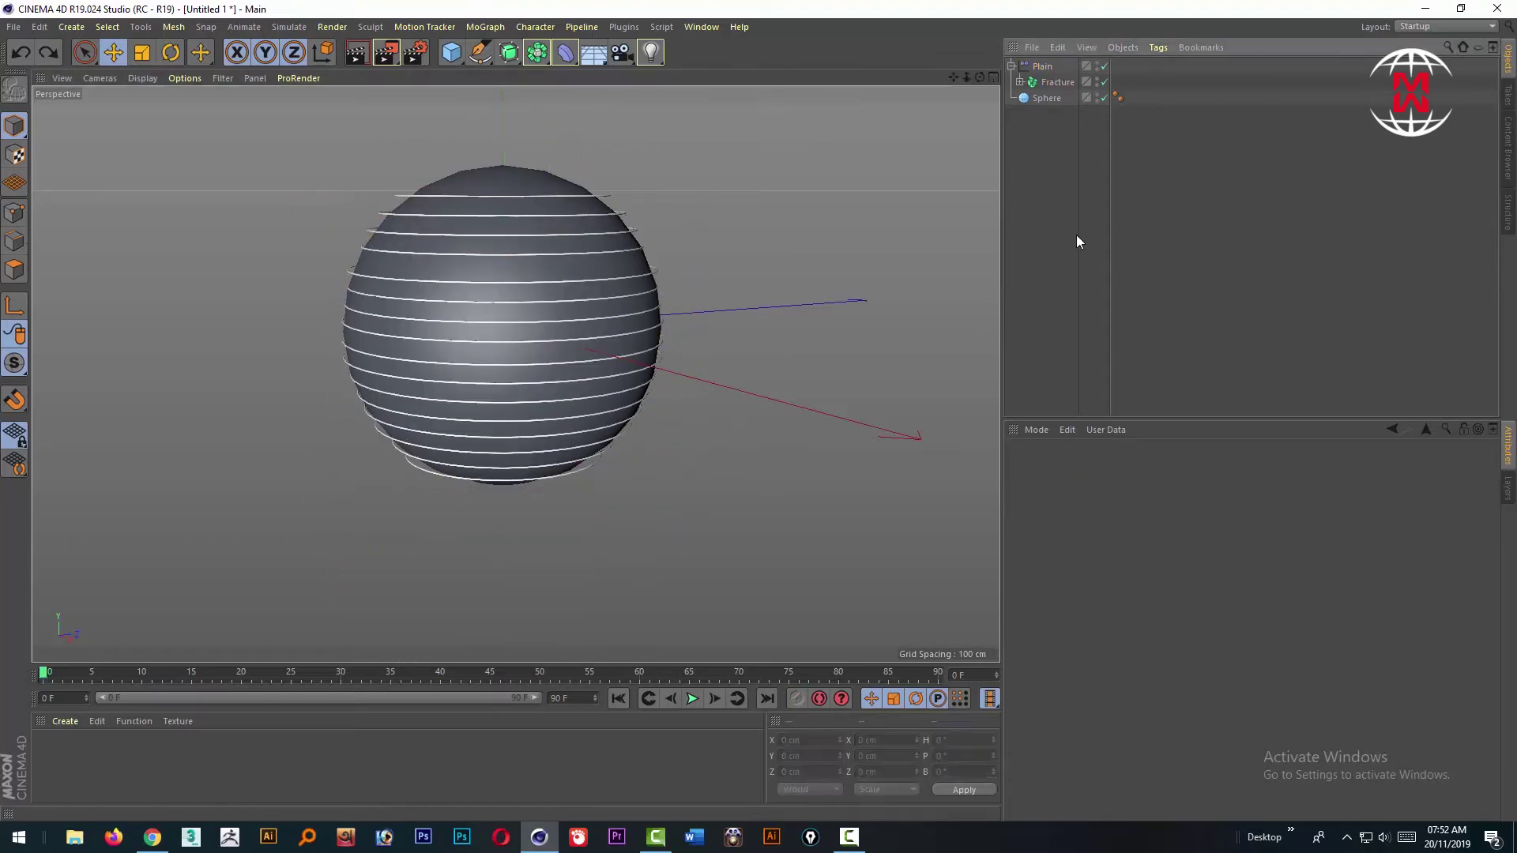
pyautogui.hotkey('ctrl', 'z')
pyautogui.hotkey('ctrl', 'z')
pyautogui.moveTo(504, 199); pyautogui.dragTo(506, 304)
pyautogui.hotkey('ctrl', 'z')
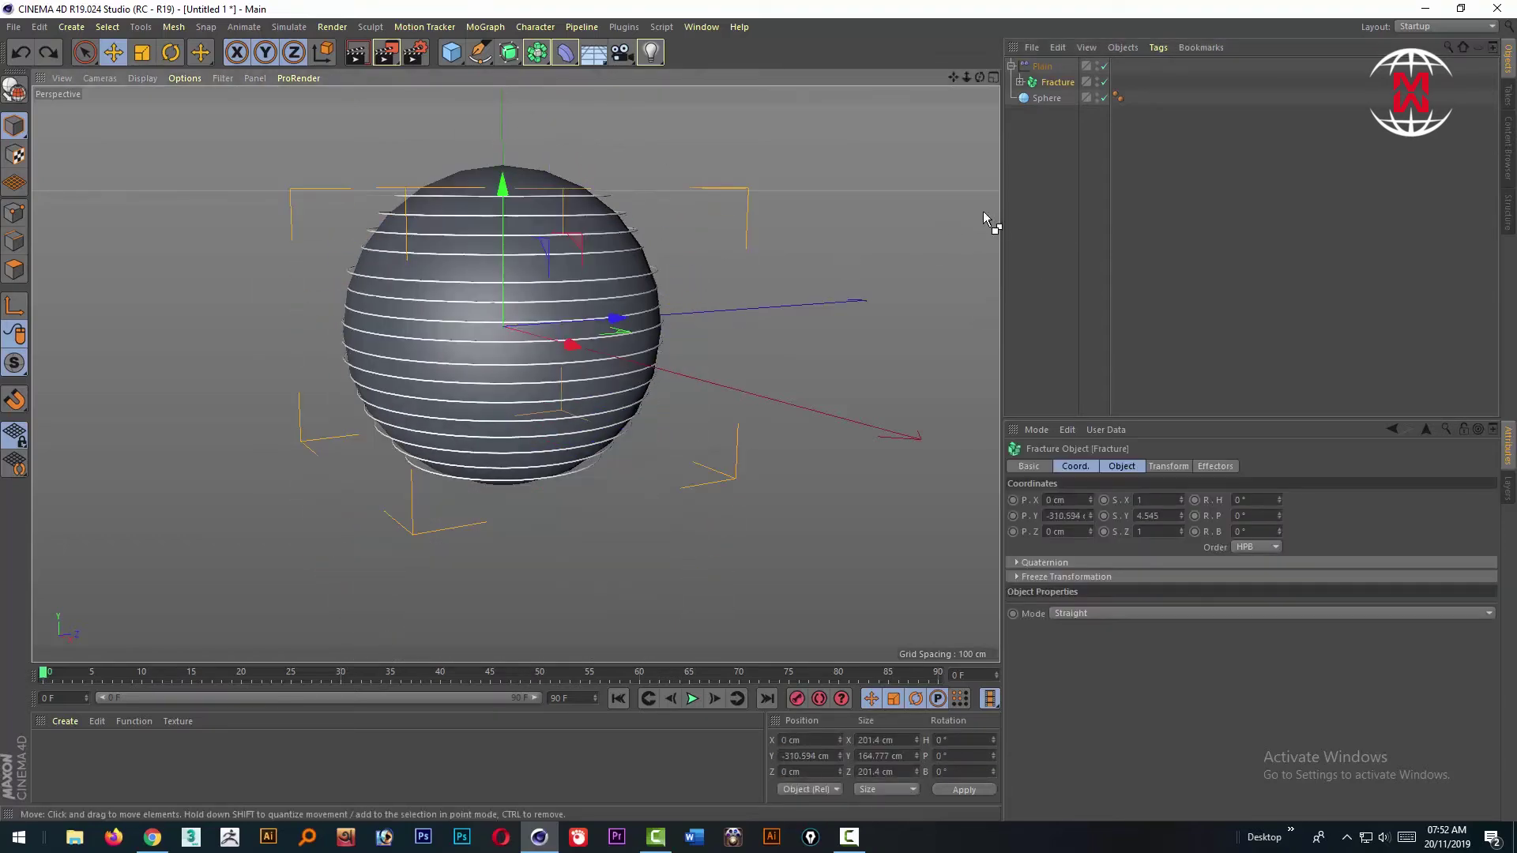
pyautogui.hotkey('ctrl', 'z')
pyautogui.click(935, 198)
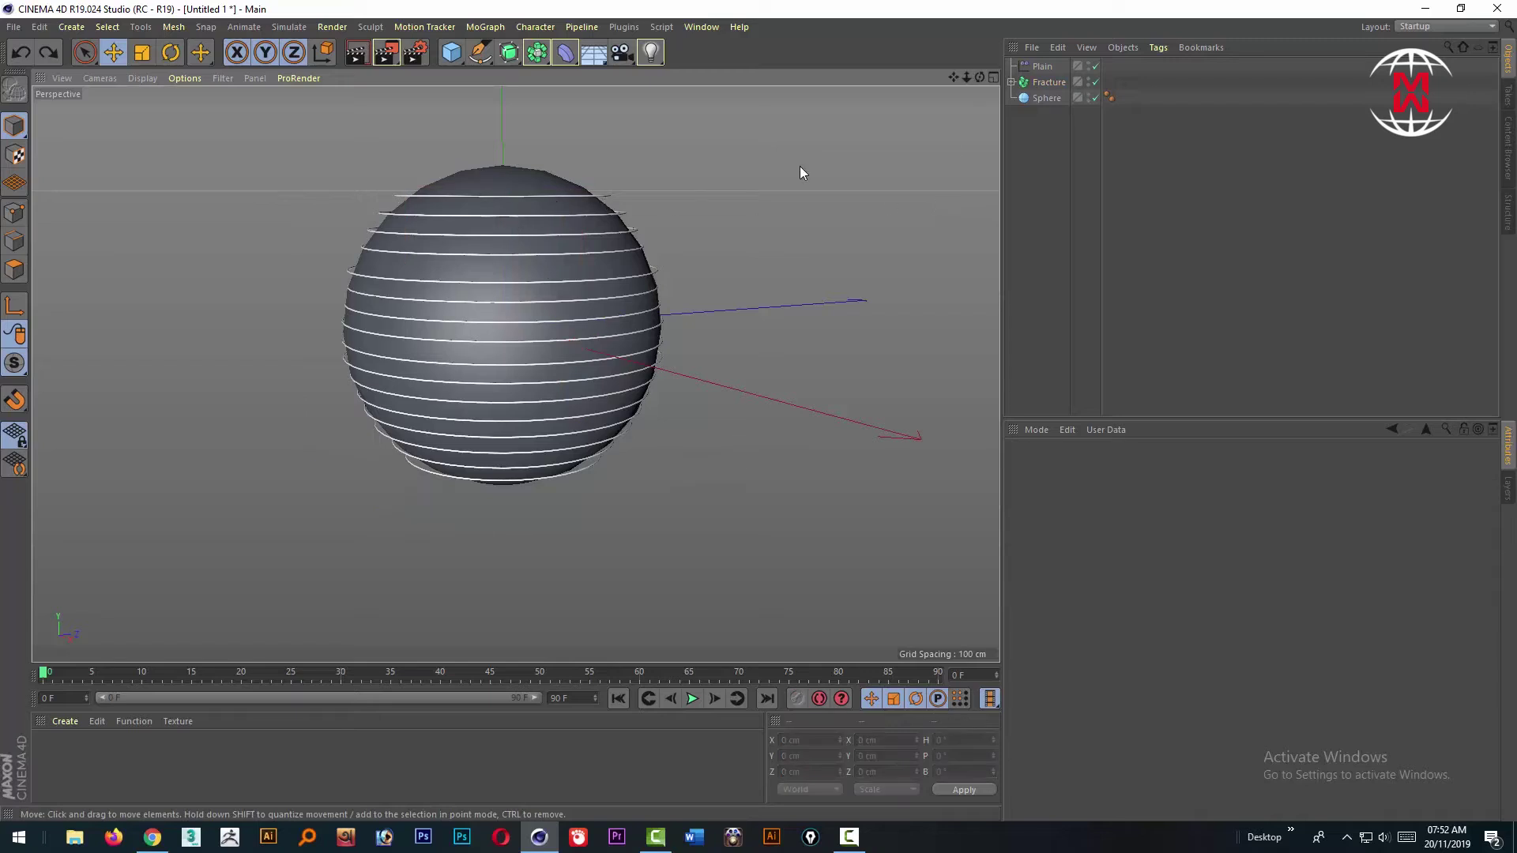
# Step: Test moving the Plain effector down over the rings, undo the move, and place it near the sphere's top at Y 85.67 cm
pyautogui.click(1044, 68)
pyautogui.moveTo(503, 109); pyautogui.dragTo(711, 288)
pyautogui.hotkey('ctrl', 'z')
pyautogui.hotkey('ctrl', 'z')
pyautogui.hotkey('ctrl', 'y')
pyautogui.moveTo(503, 98)
pyautogui.mouseDown()
pyautogui.moveTo(528, 358)
pyautogui.moveTo(521, 89)
pyautogui.mouseUp()
# Step: Turn the Scale transform of the Plain effector back on
pyautogui.click(1262, 467)
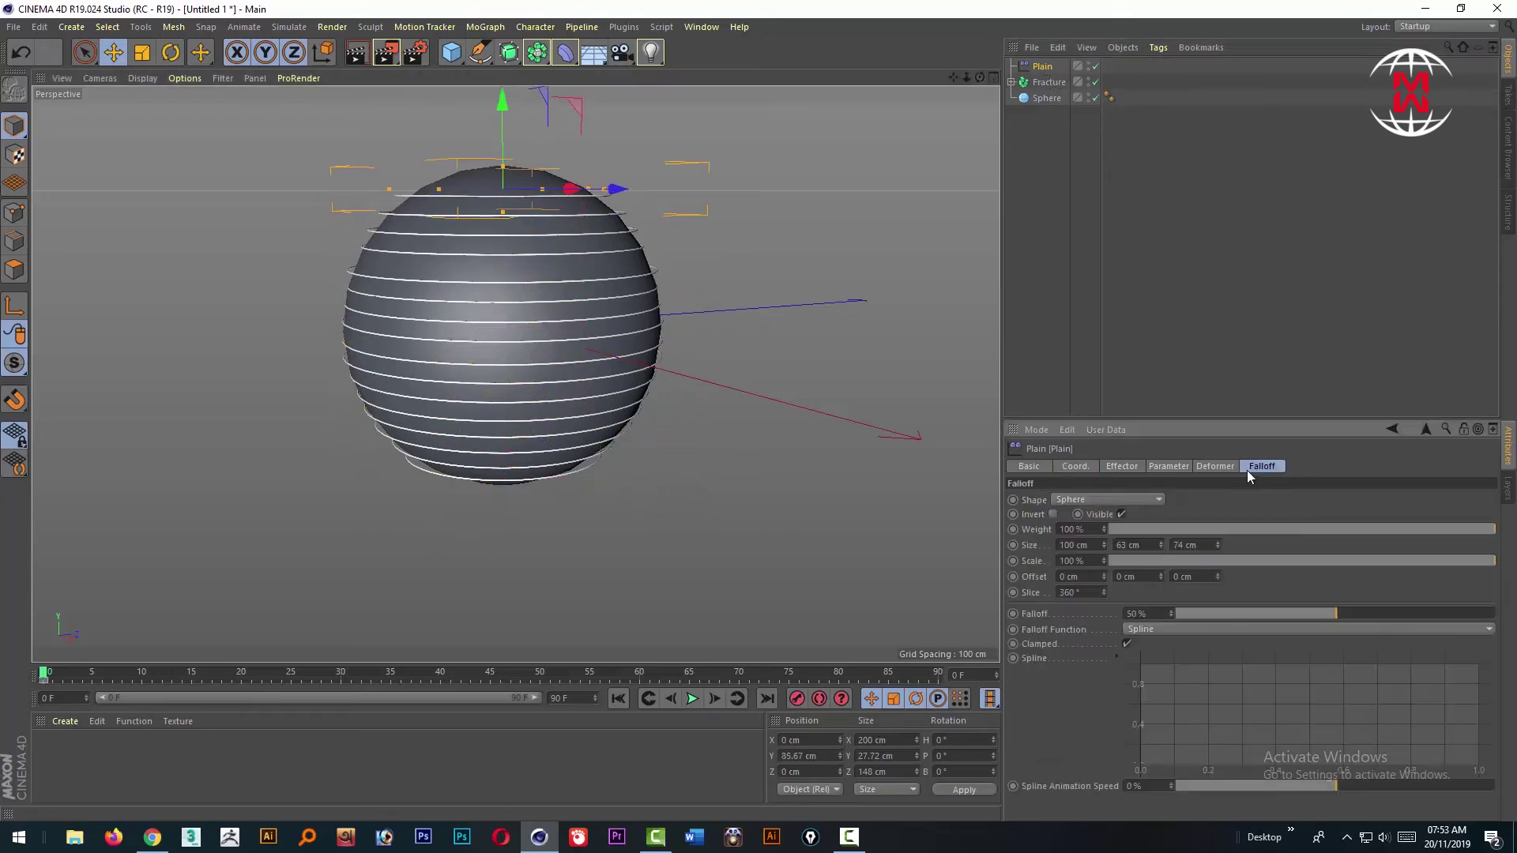
pyautogui.click(1168, 467)
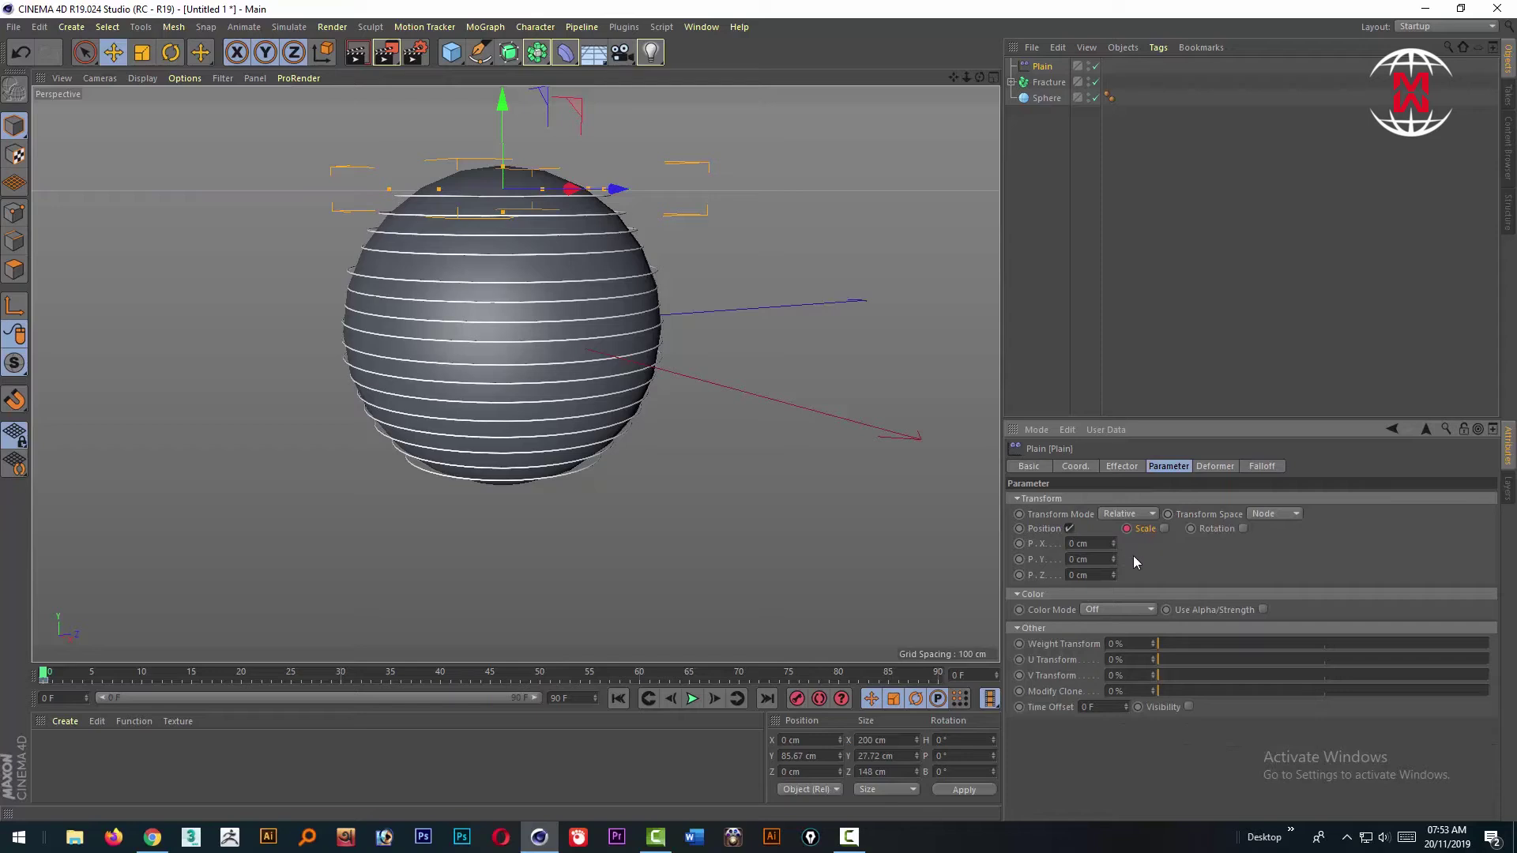
pyautogui.click(1165, 530)
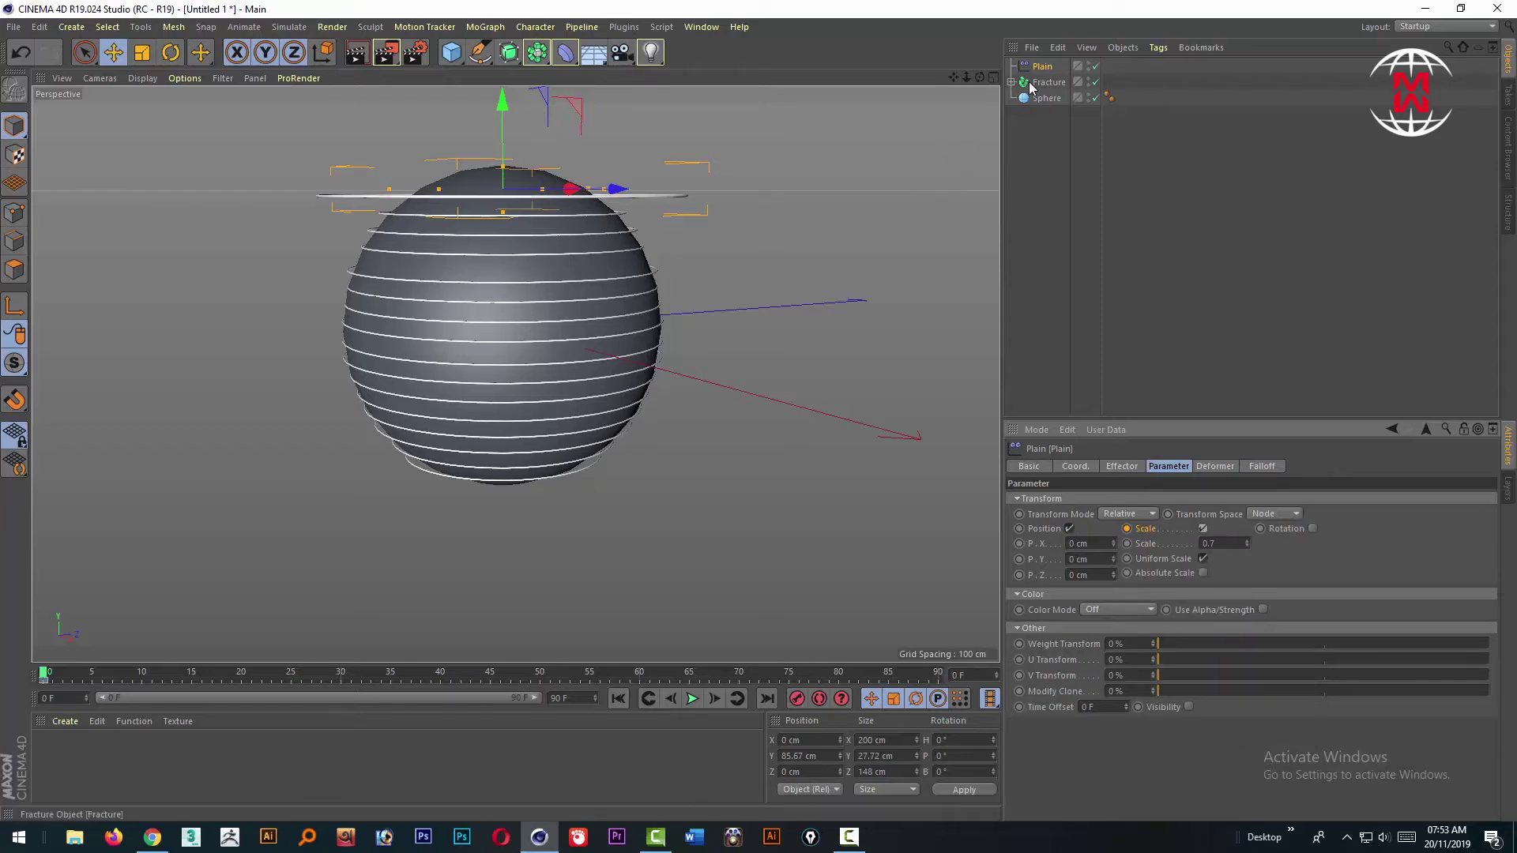
# Step: Raise the Plain effector clear of the sphere to Y 111.044 cm
pyautogui.moveTo(503, 121); pyautogui.dragTo(597, 144)
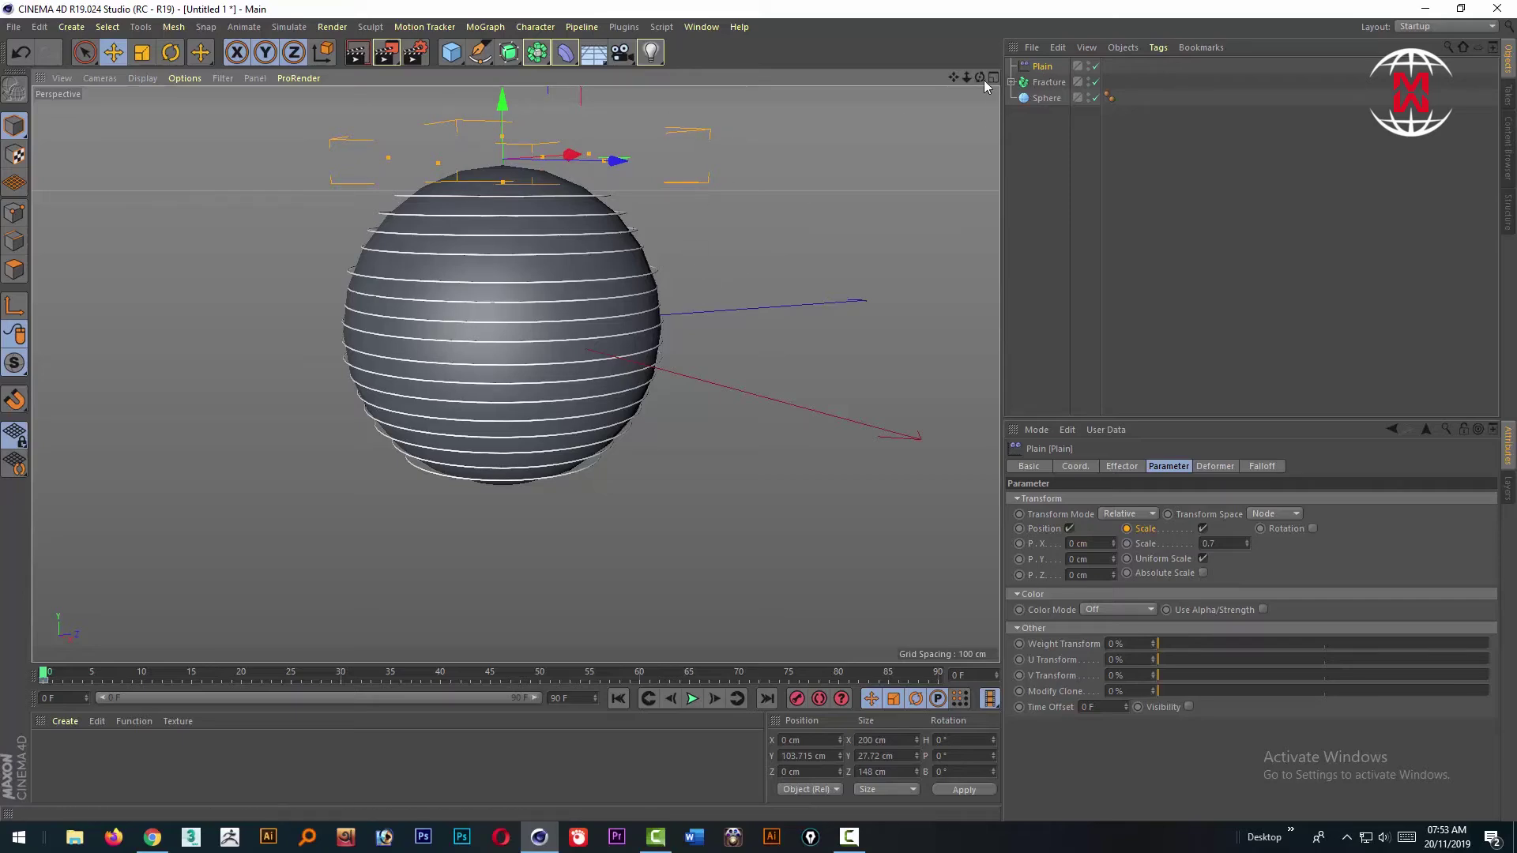
pyautogui.moveTo(979, 78)
pyautogui.mouseDown()
pyautogui.moveTo(970, 88)
pyautogui.moveTo(997, 98)
pyautogui.moveTo(992, 86)
pyautogui.mouseUp()
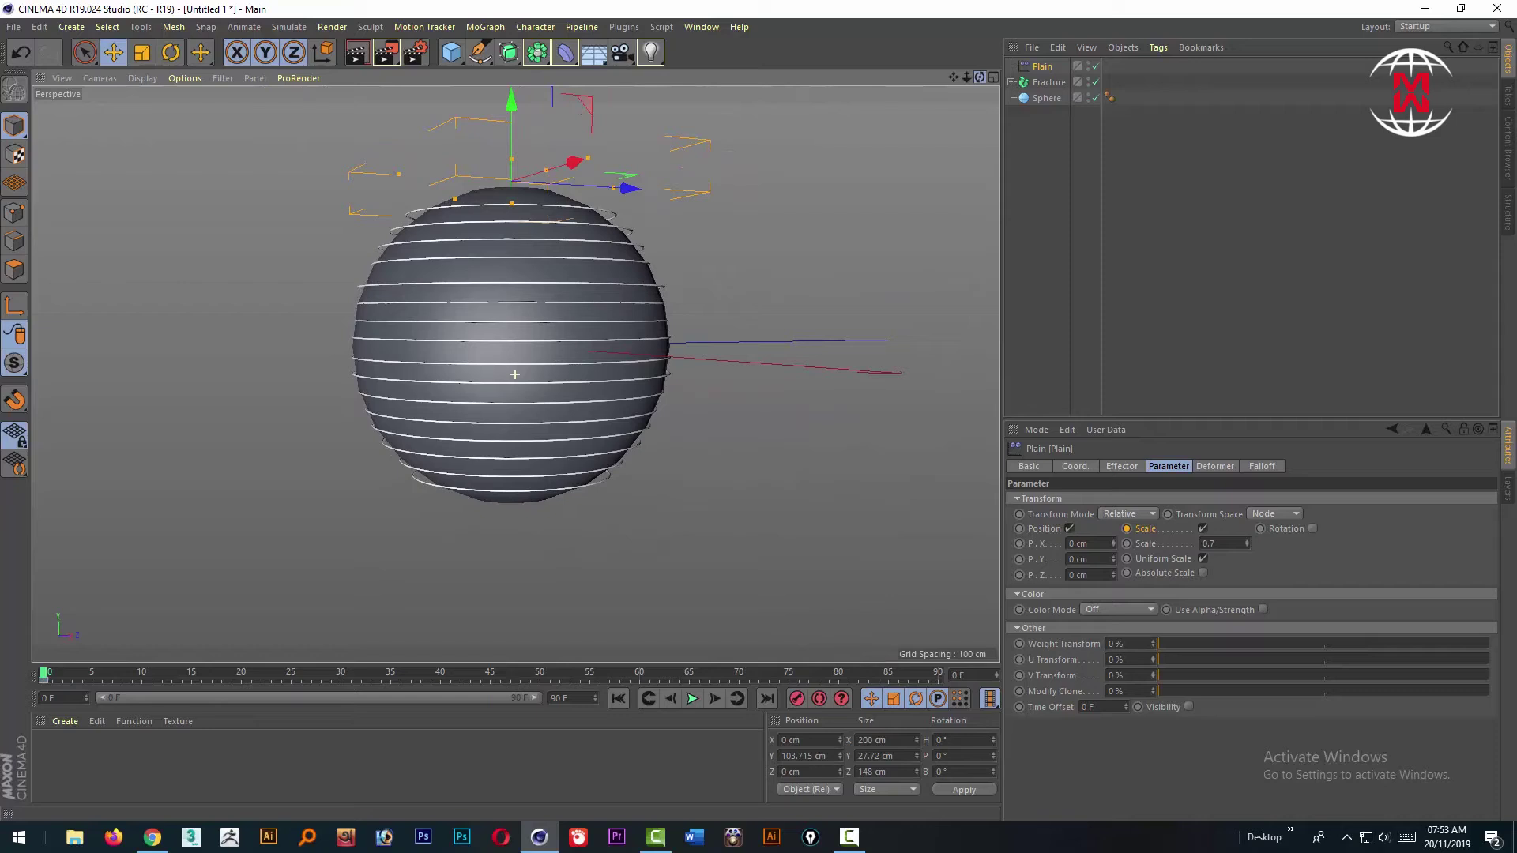
pyautogui.click(1027, 156)
pyautogui.click(1039, 68)
pyautogui.moveTo(563, 150); pyautogui.dragTo(566, 99)
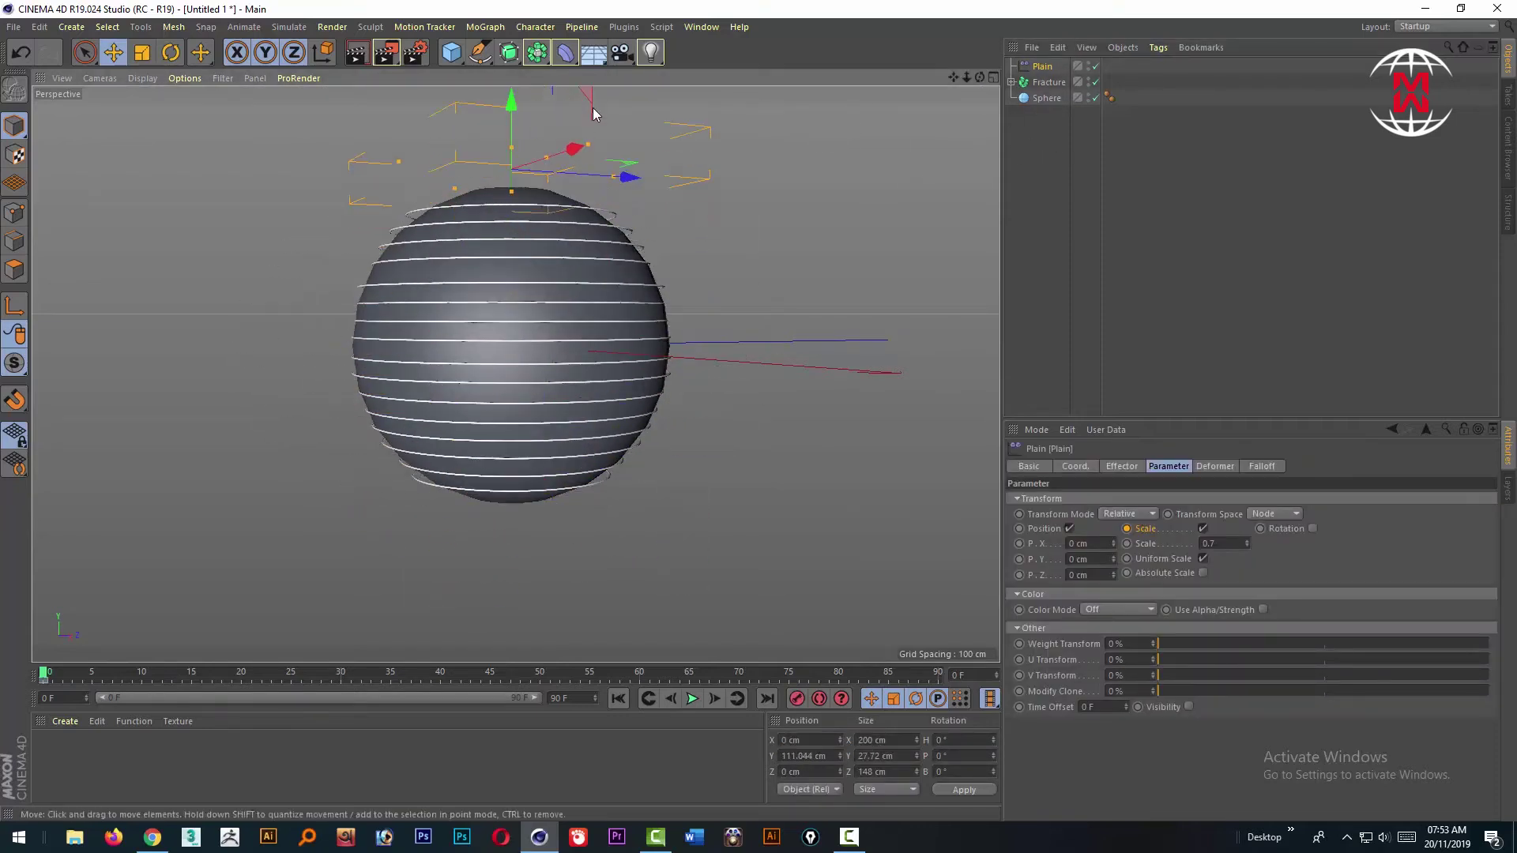
# Step: Keyframe the Plain effector's Y position at frame 0, and lower the effector to Y -50.051 cm at frame 50
pyautogui.click(1075, 467)
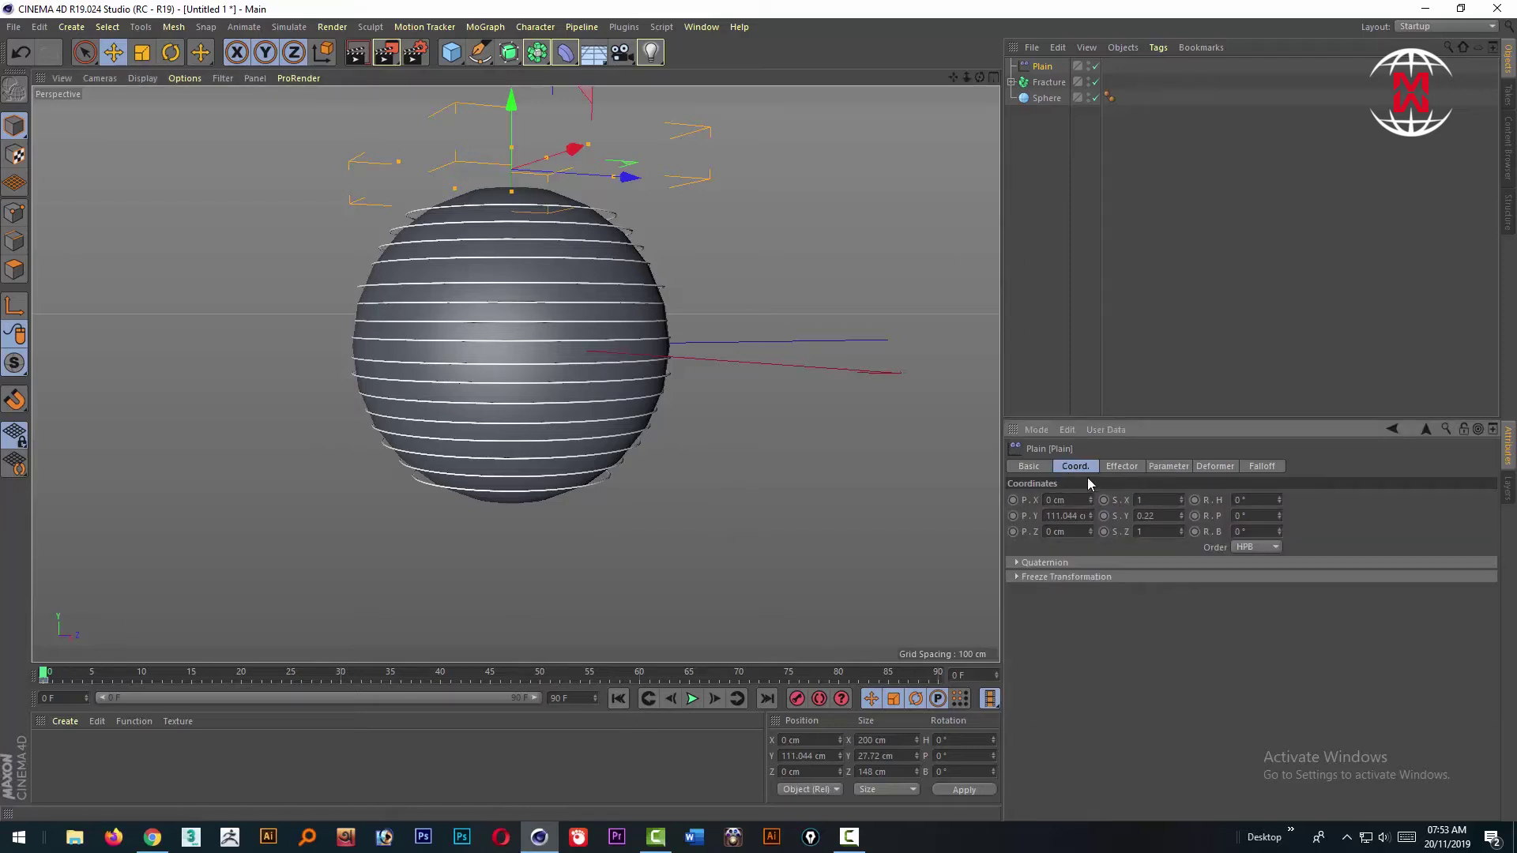
pyautogui.click(1013, 516)
pyautogui.moveTo(45, 678); pyautogui.dragTo(374, 693)
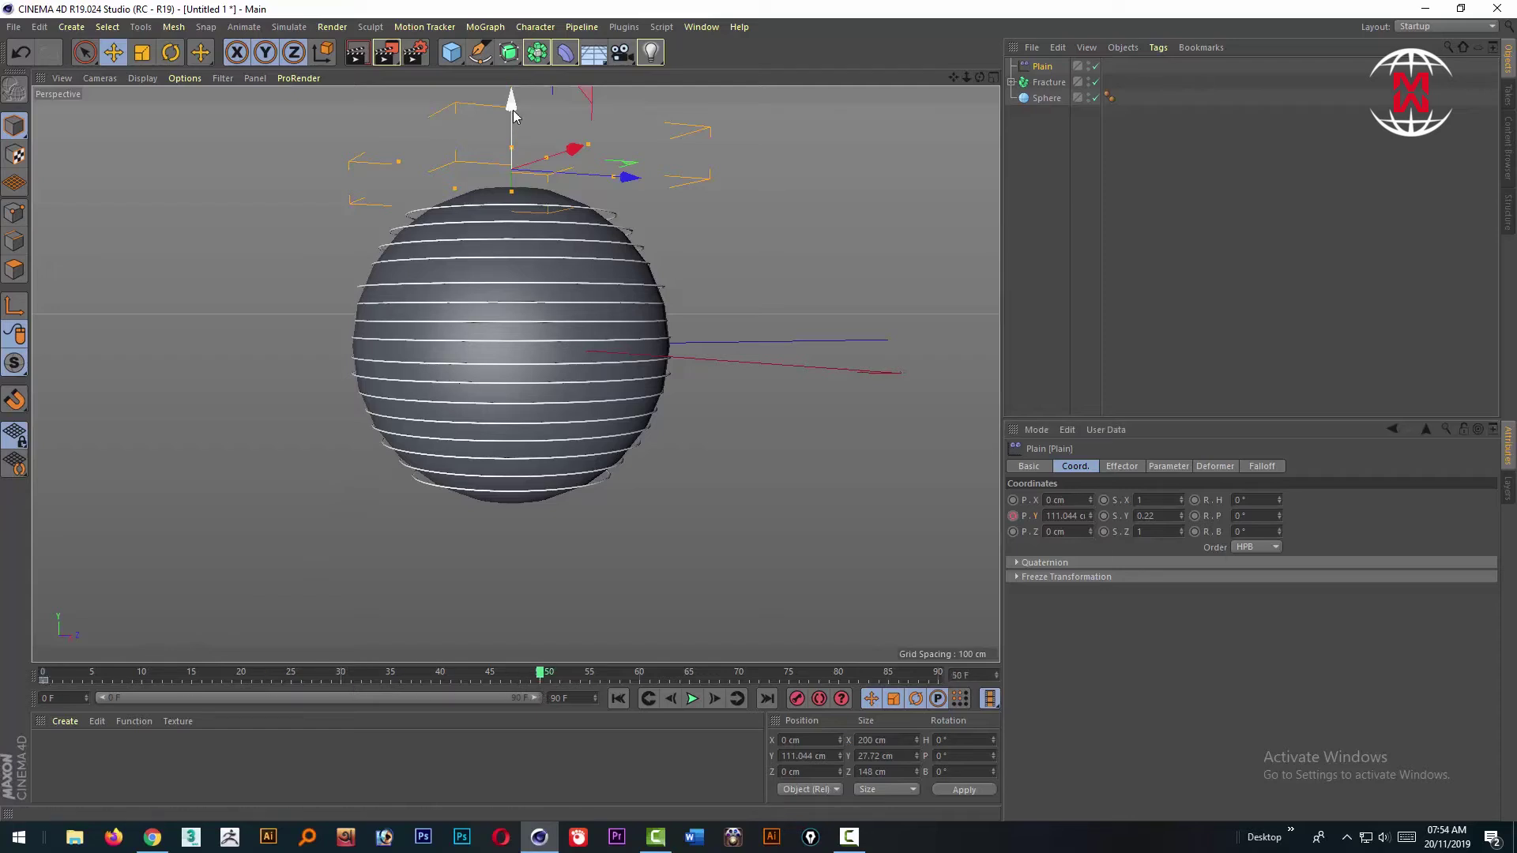
pyautogui.moveTo(513, 116); pyautogui.dragTo(515, 297)
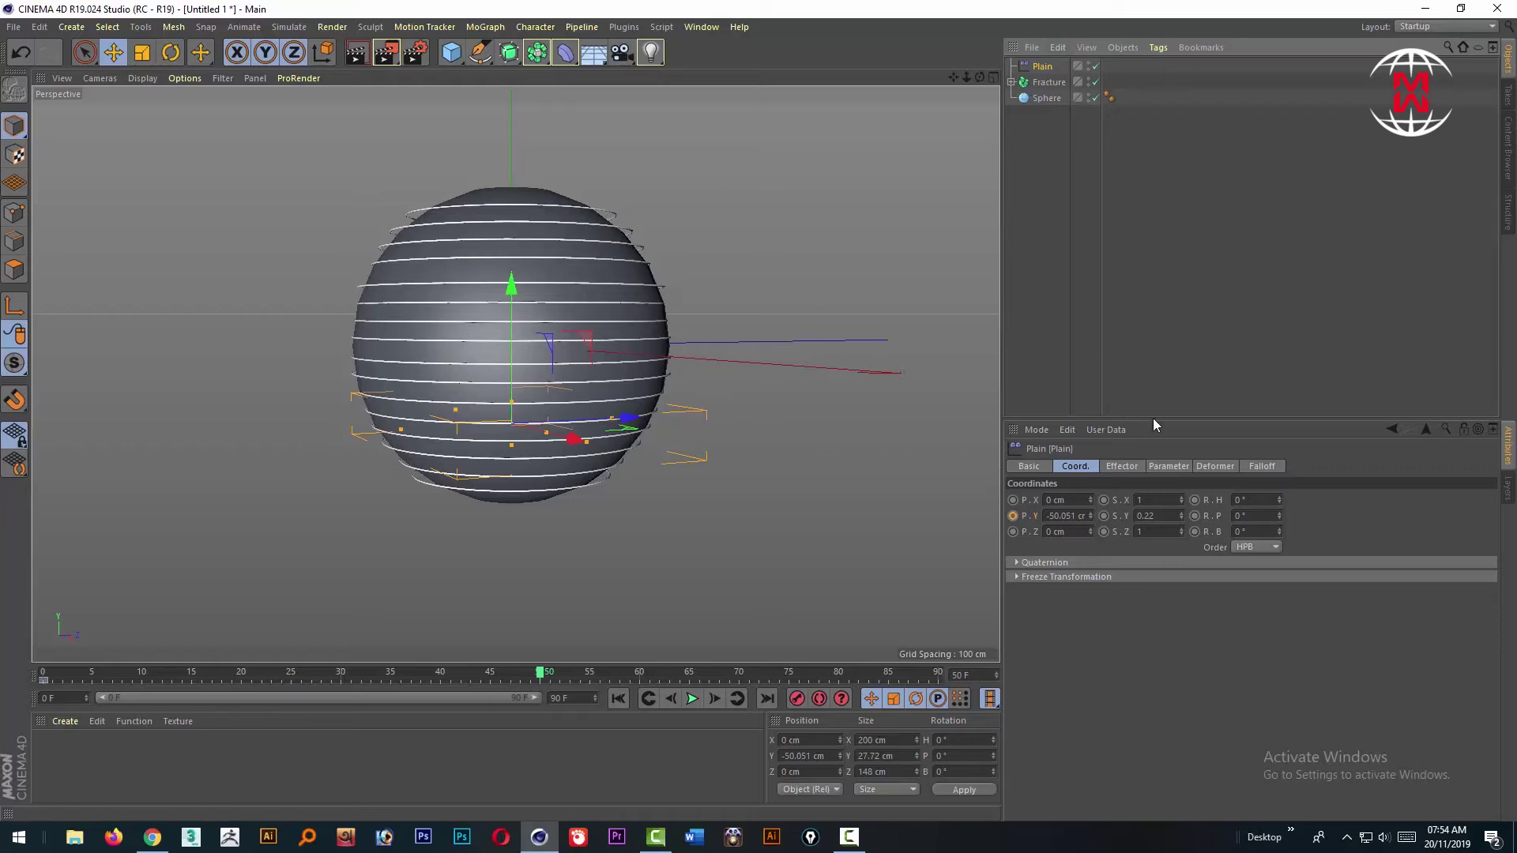
# Step: Re-enable the effector's Scale transform at frame 50, lower it below the sphere to Y -101.298 cm, and keyframe its Y position
pyautogui.click(1168, 467)
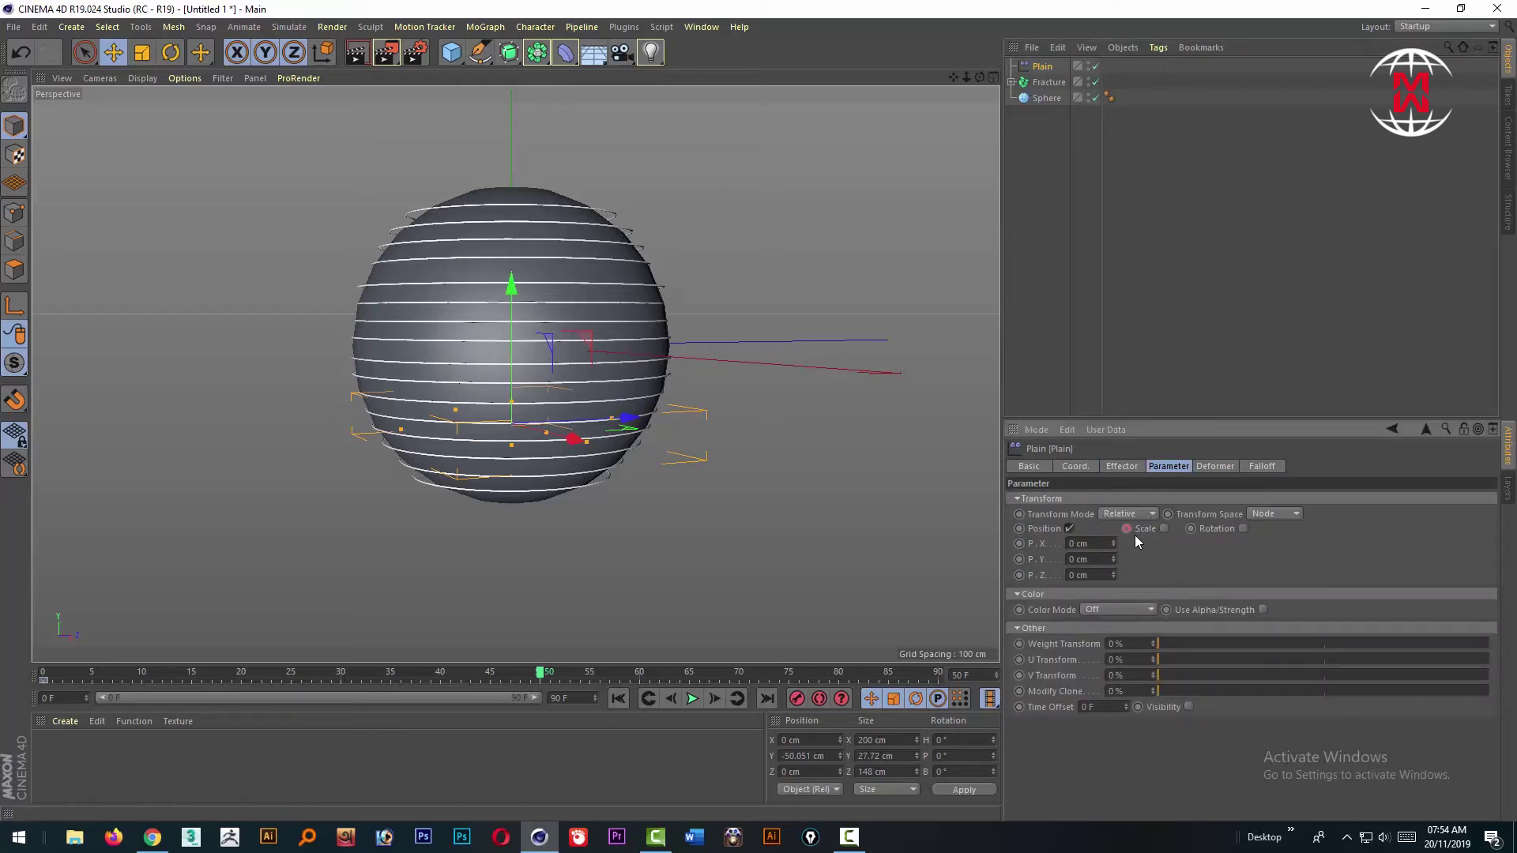
pyautogui.click(1164, 528)
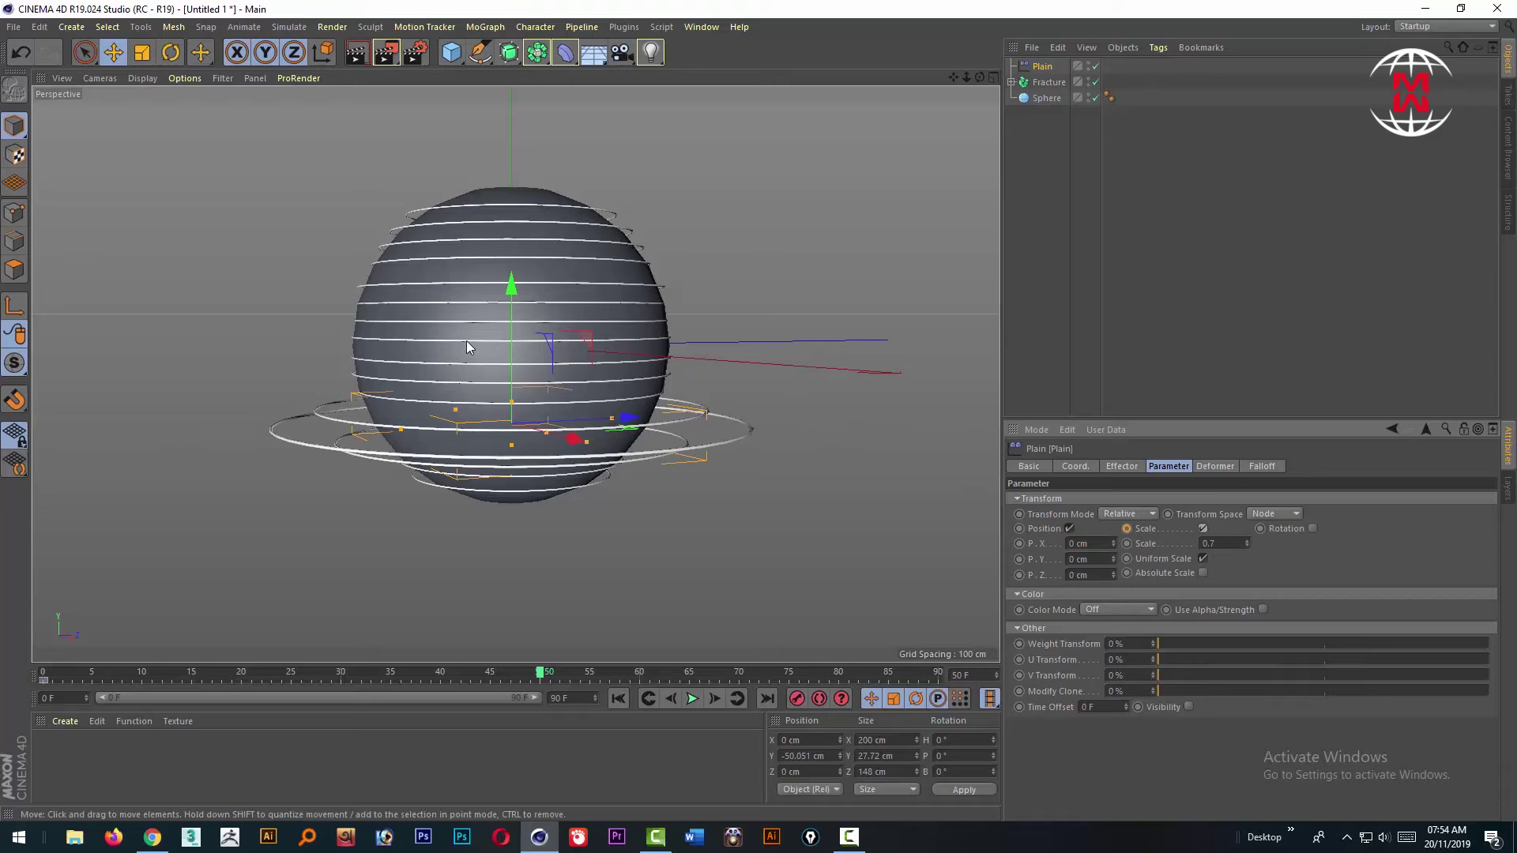
pyautogui.moveTo(510, 297); pyautogui.dragTo(589, 575)
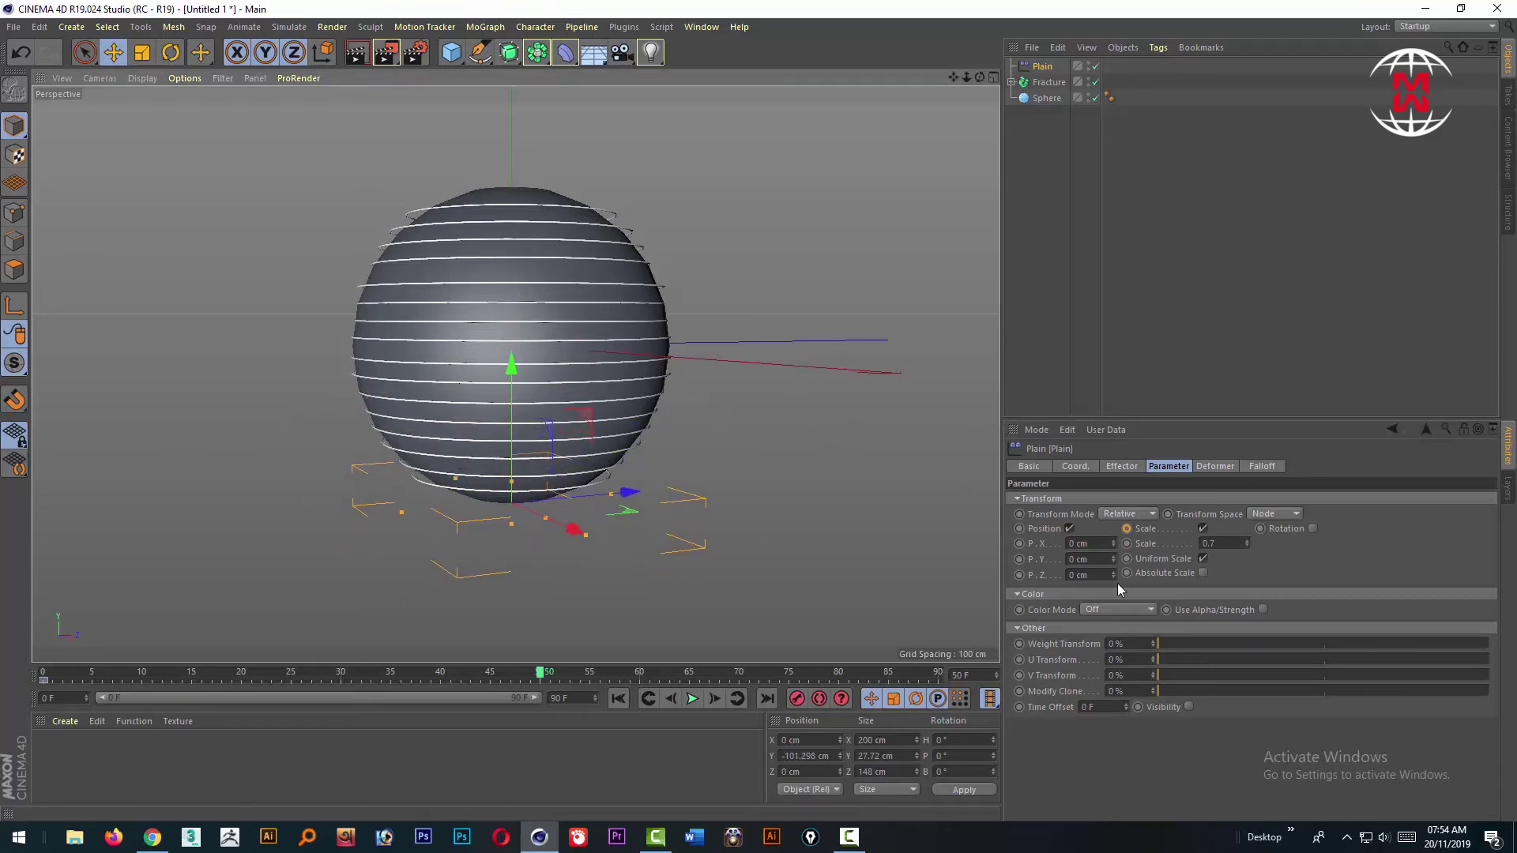
pyautogui.click(1075, 466)
pyautogui.click(1012, 517)
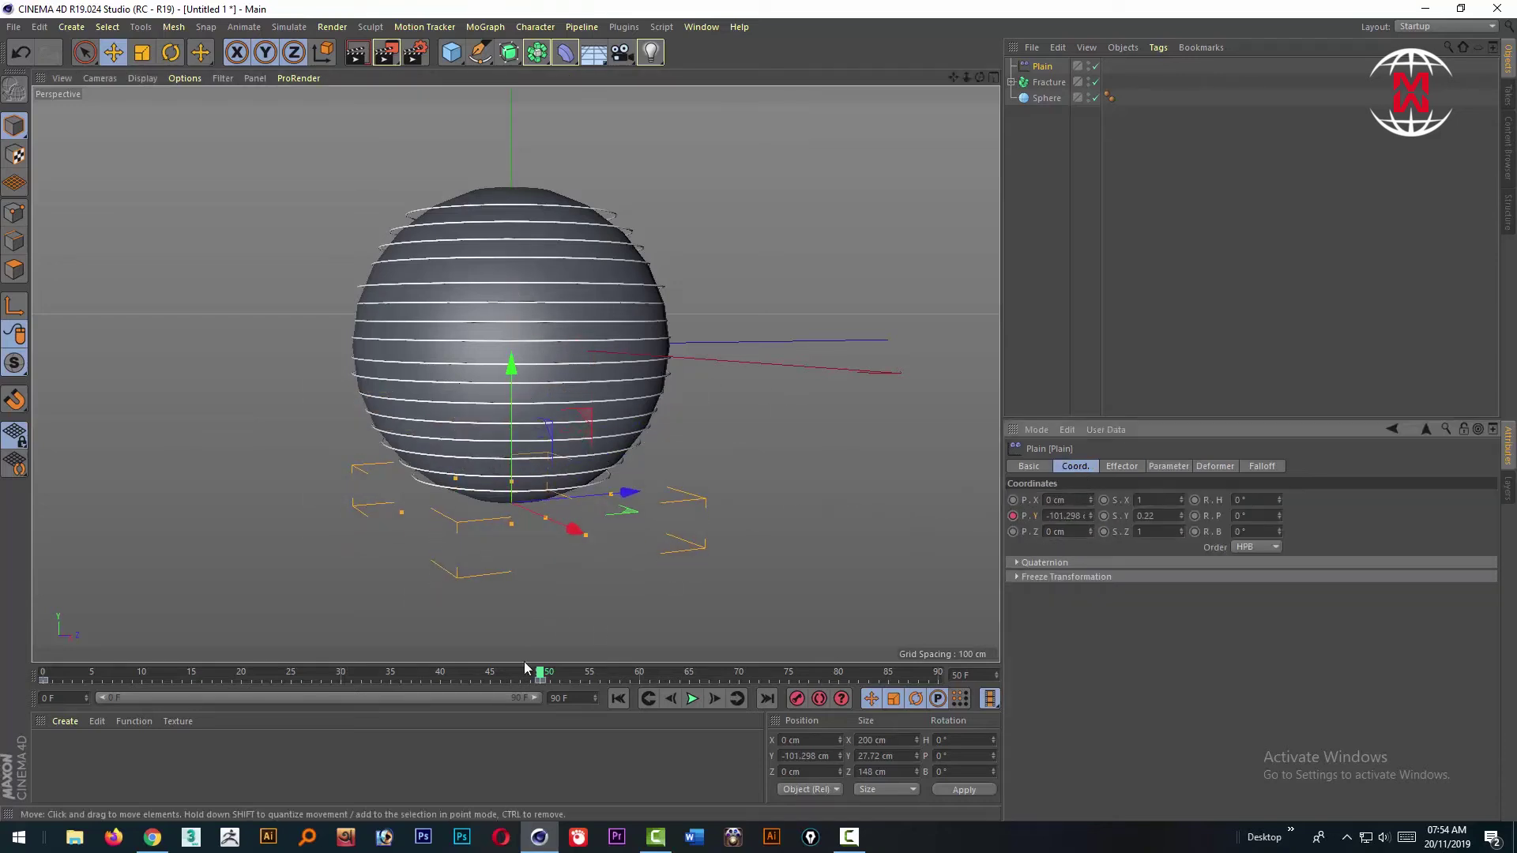
# Step: Return to frame 0, check the effector's transform parameters, and test sliding it down past the rings
pyautogui.moveTo(539, 673); pyautogui.dragTo(44, 673)
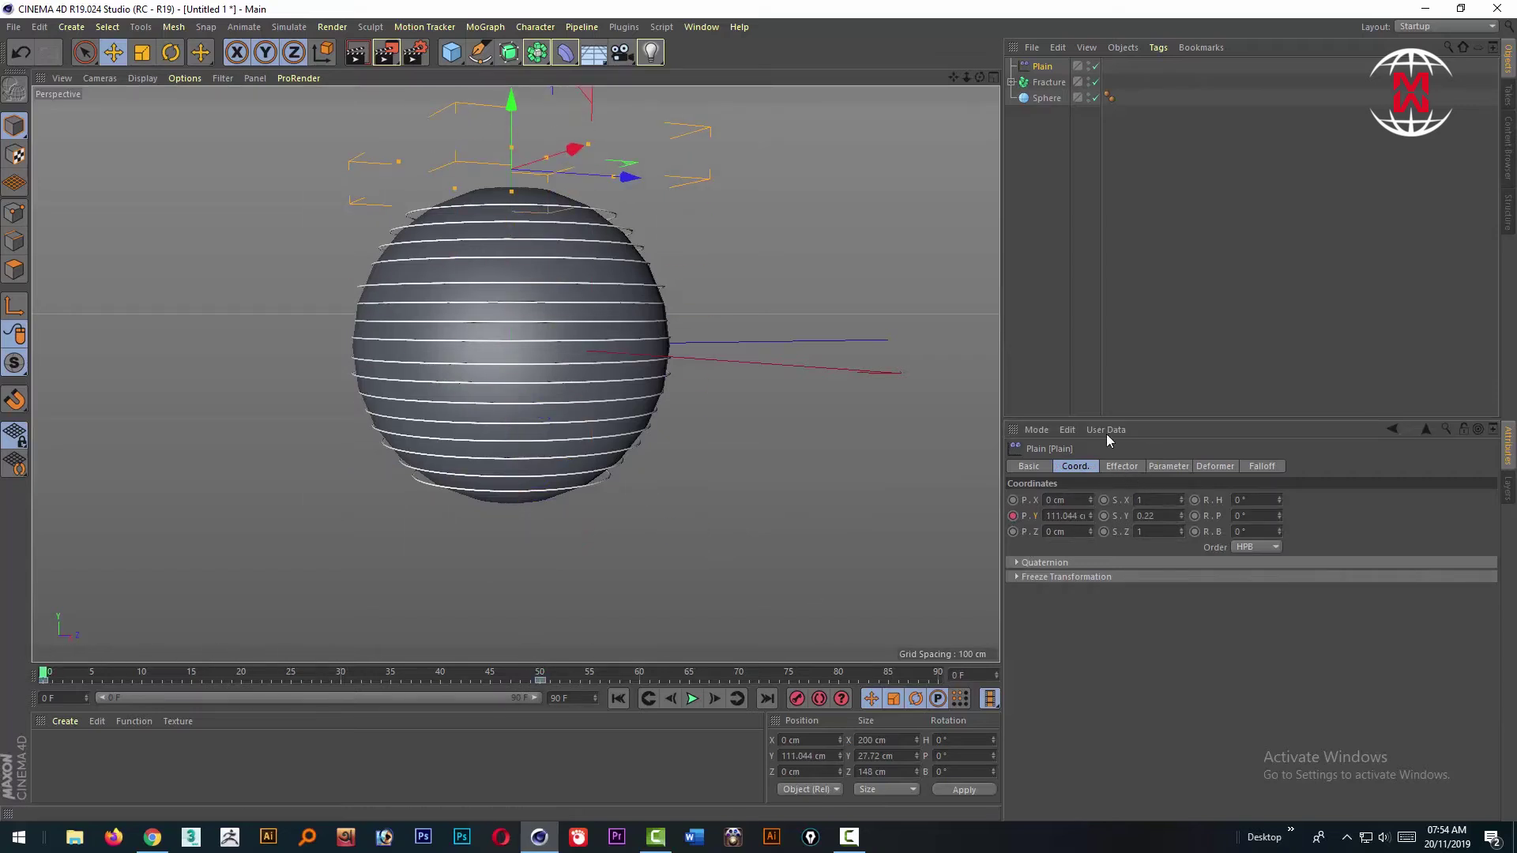
pyautogui.click(1173, 466)
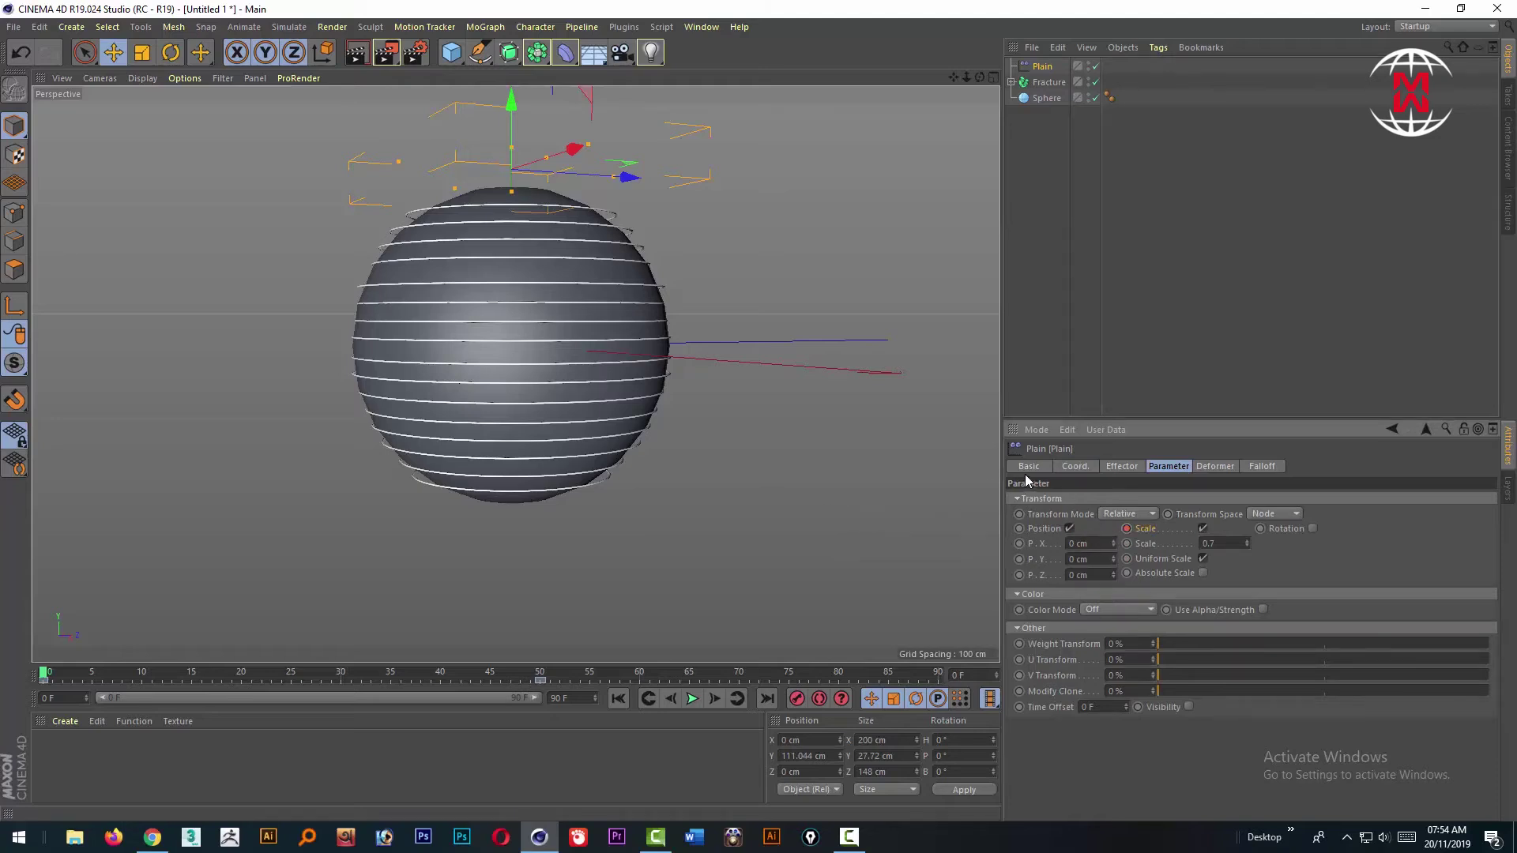
pyautogui.moveTo(512, 107); pyautogui.dragTo(574, 498)
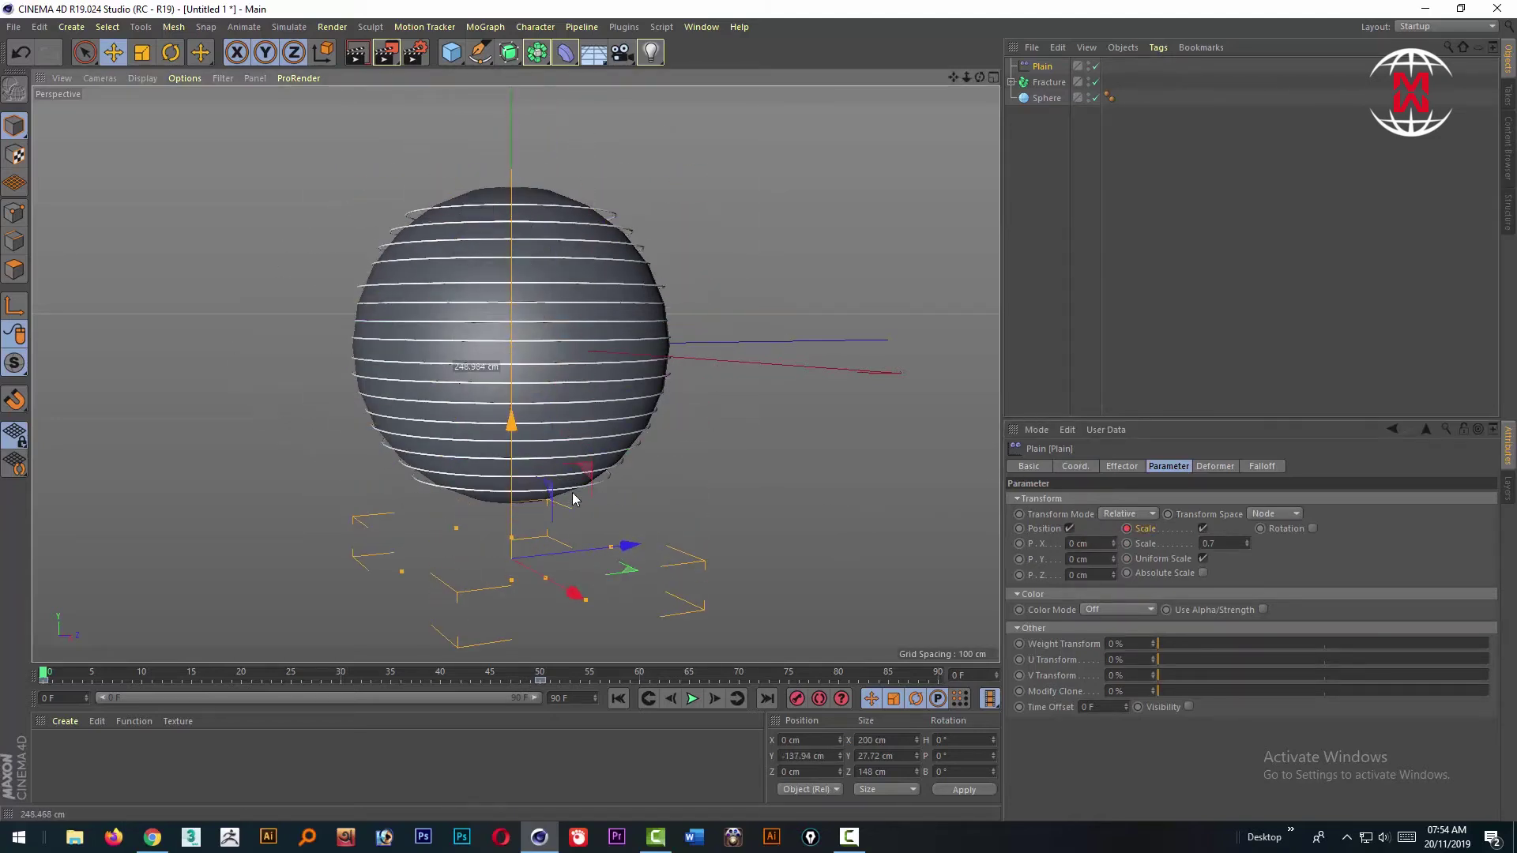
pyautogui.click(680, 676)
# Step: Inspect the effector's keyframe at frame 50 and scrub the timeline back to frame 0 to review its movement
pyautogui.click(540, 680)
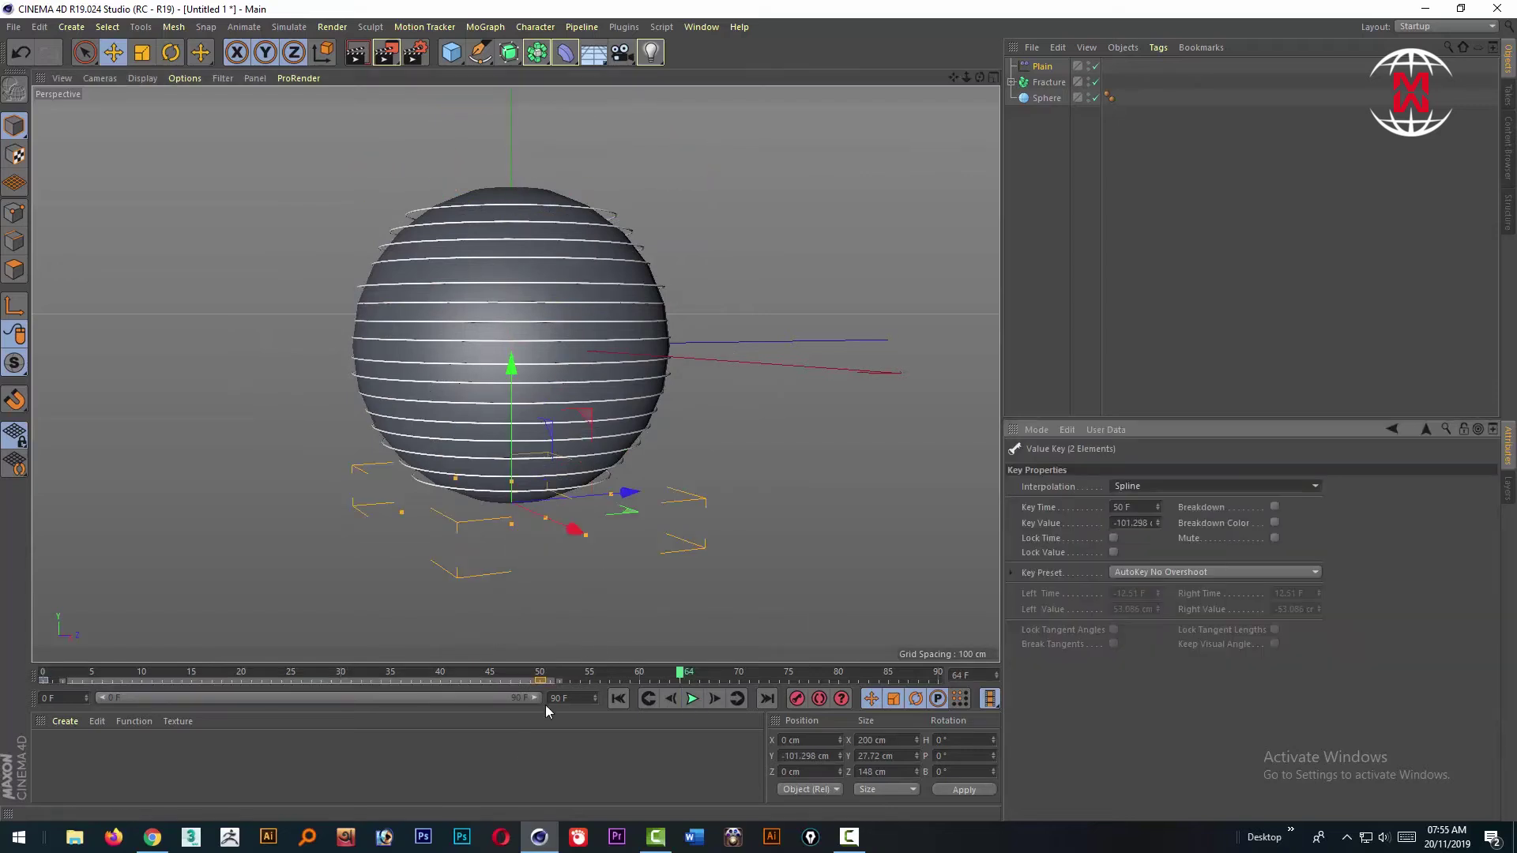
pyautogui.moveTo(563, 679); pyautogui.dragTo(40, 684)
pyautogui.click(374, 781)
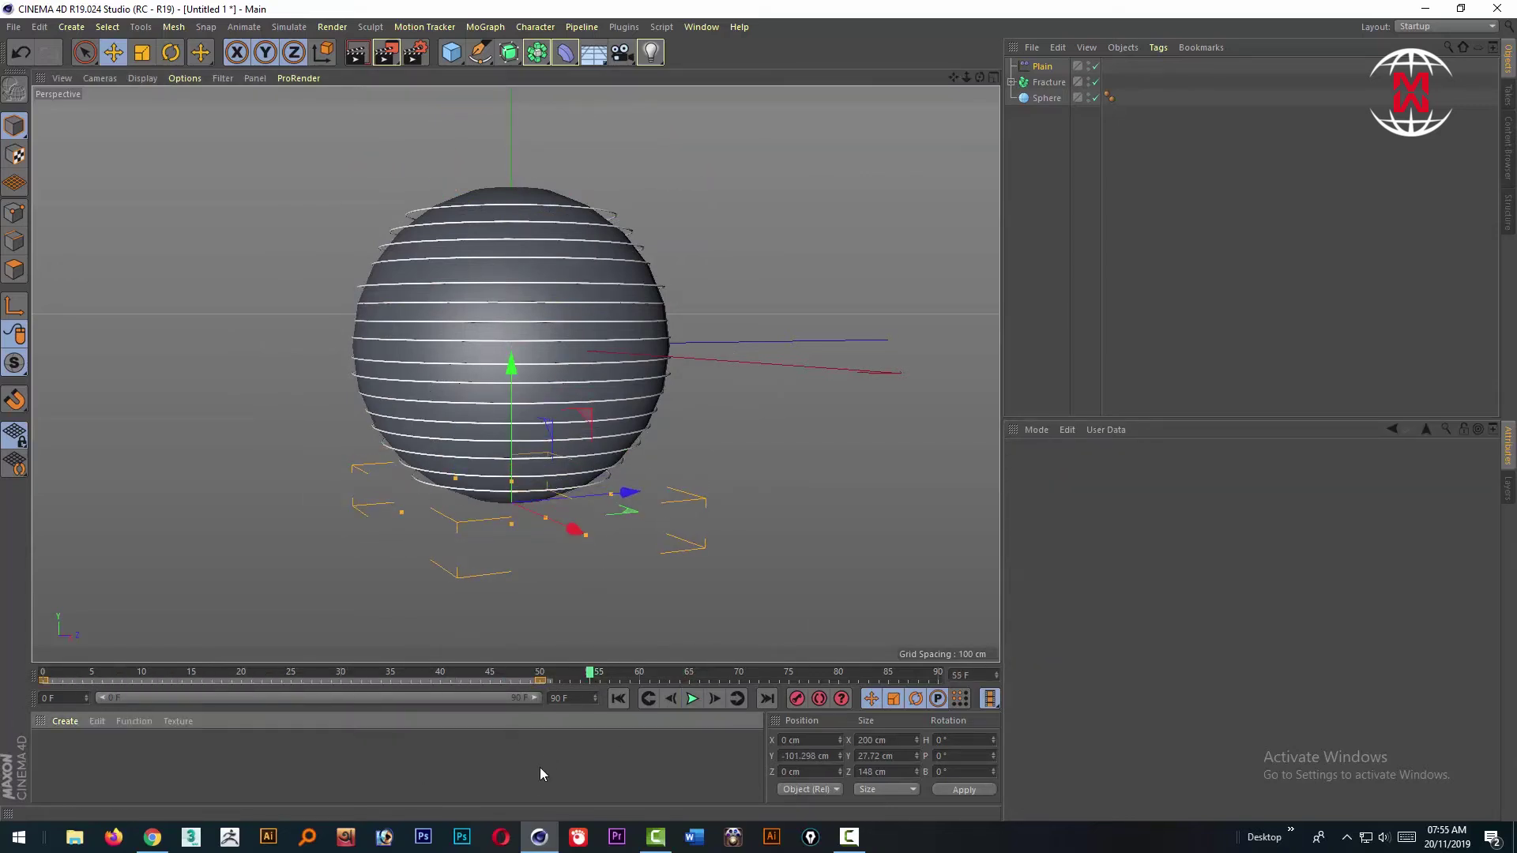
pyautogui.click(539, 679)
pyautogui.click(560, 681)
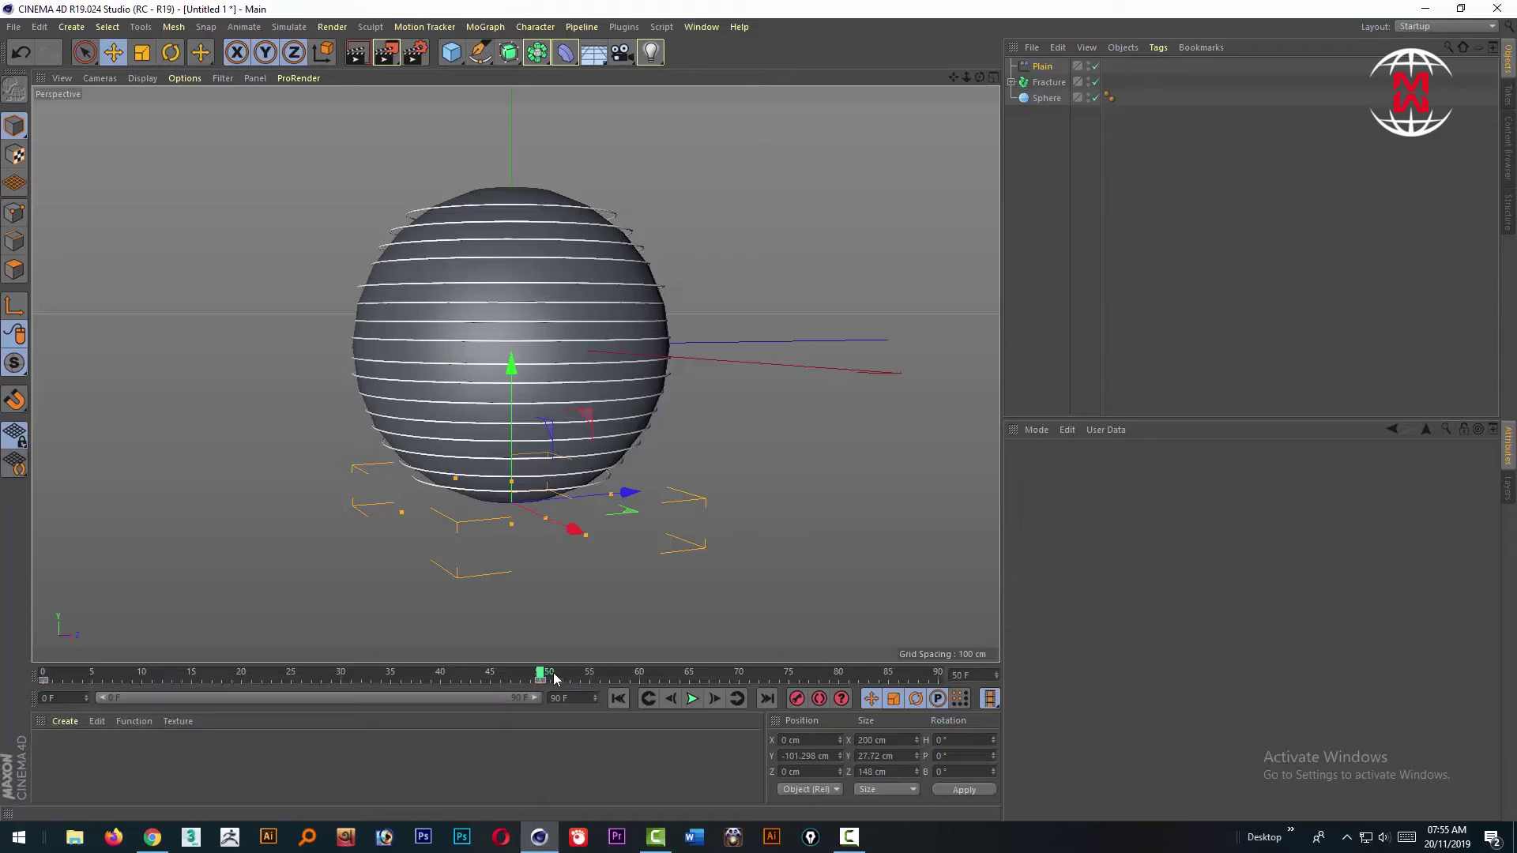
pyautogui.moveTo(541, 676); pyautogui.dragTo(2, 697)
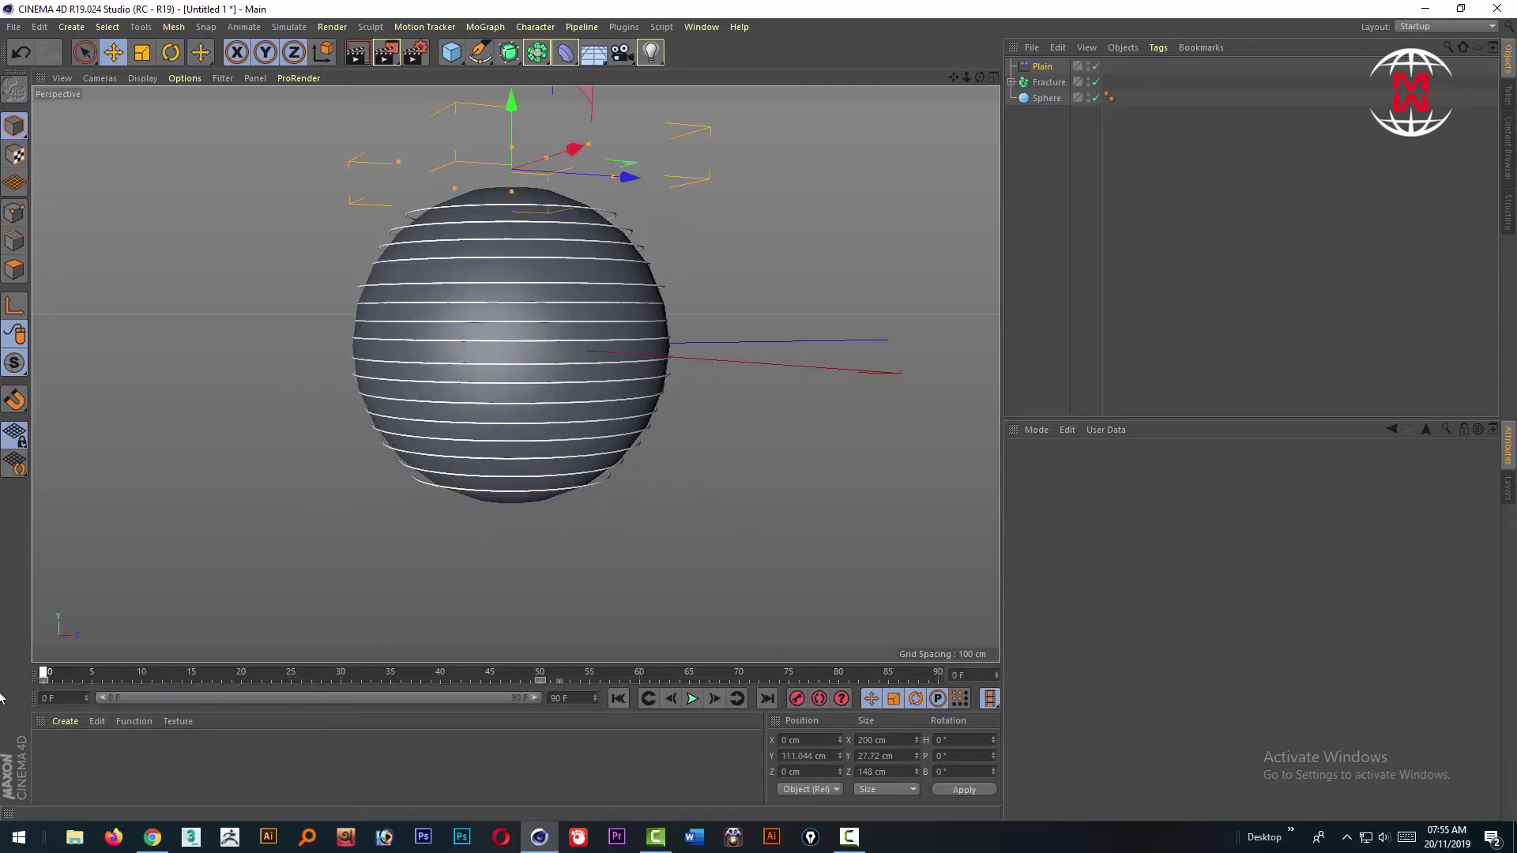
# Step: Select the effector's keyframes from frame 0 to frame 50 on the timeline, and scrub back to frame 0
pyautogui.click(553, 680)
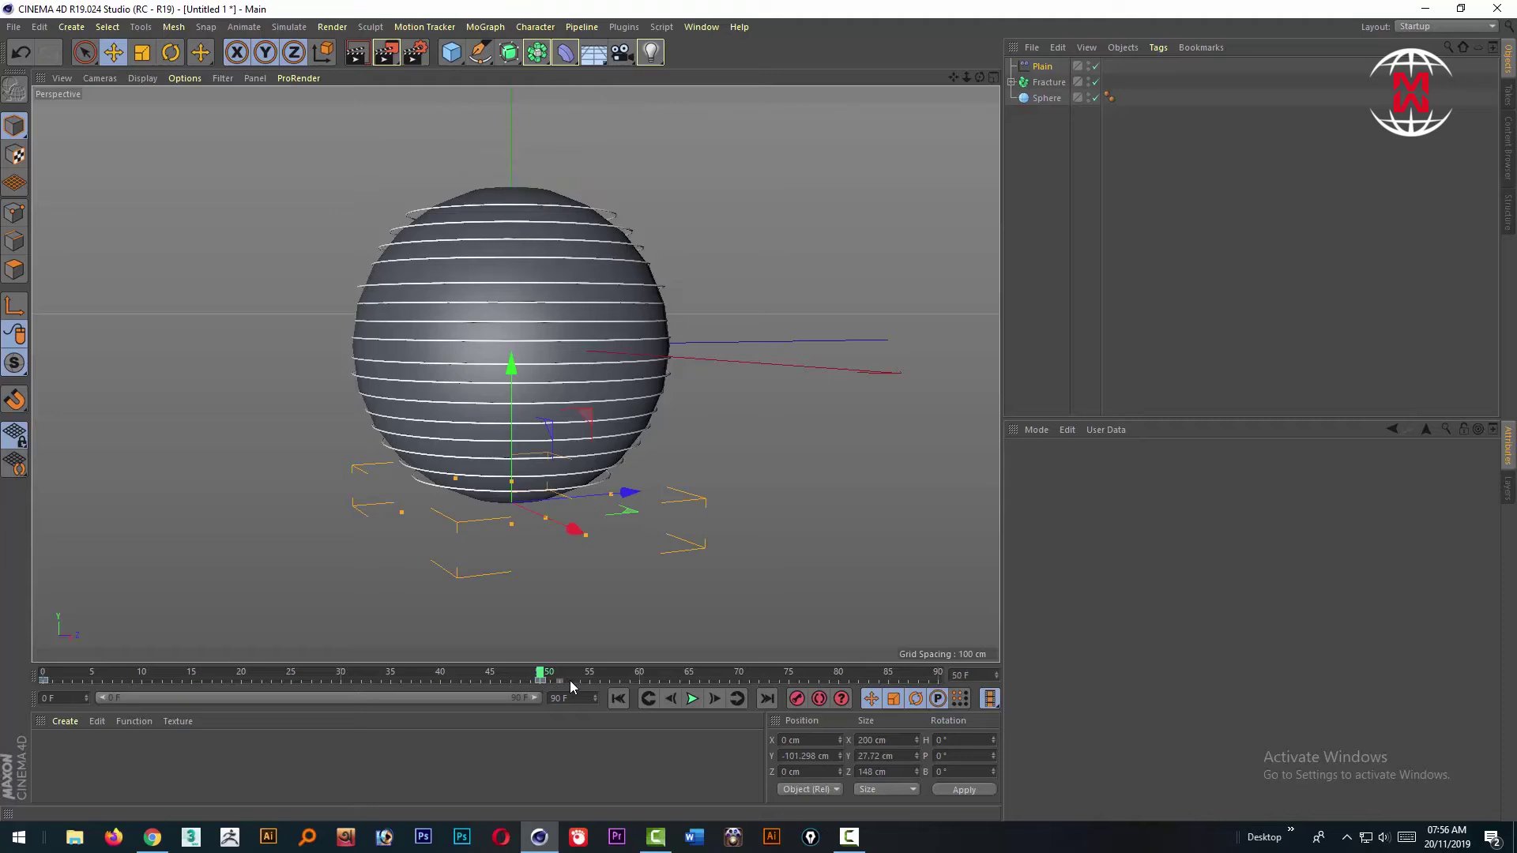
pyautogui.moveTo(572, 686); pyautogui.dragTo(41, 683)
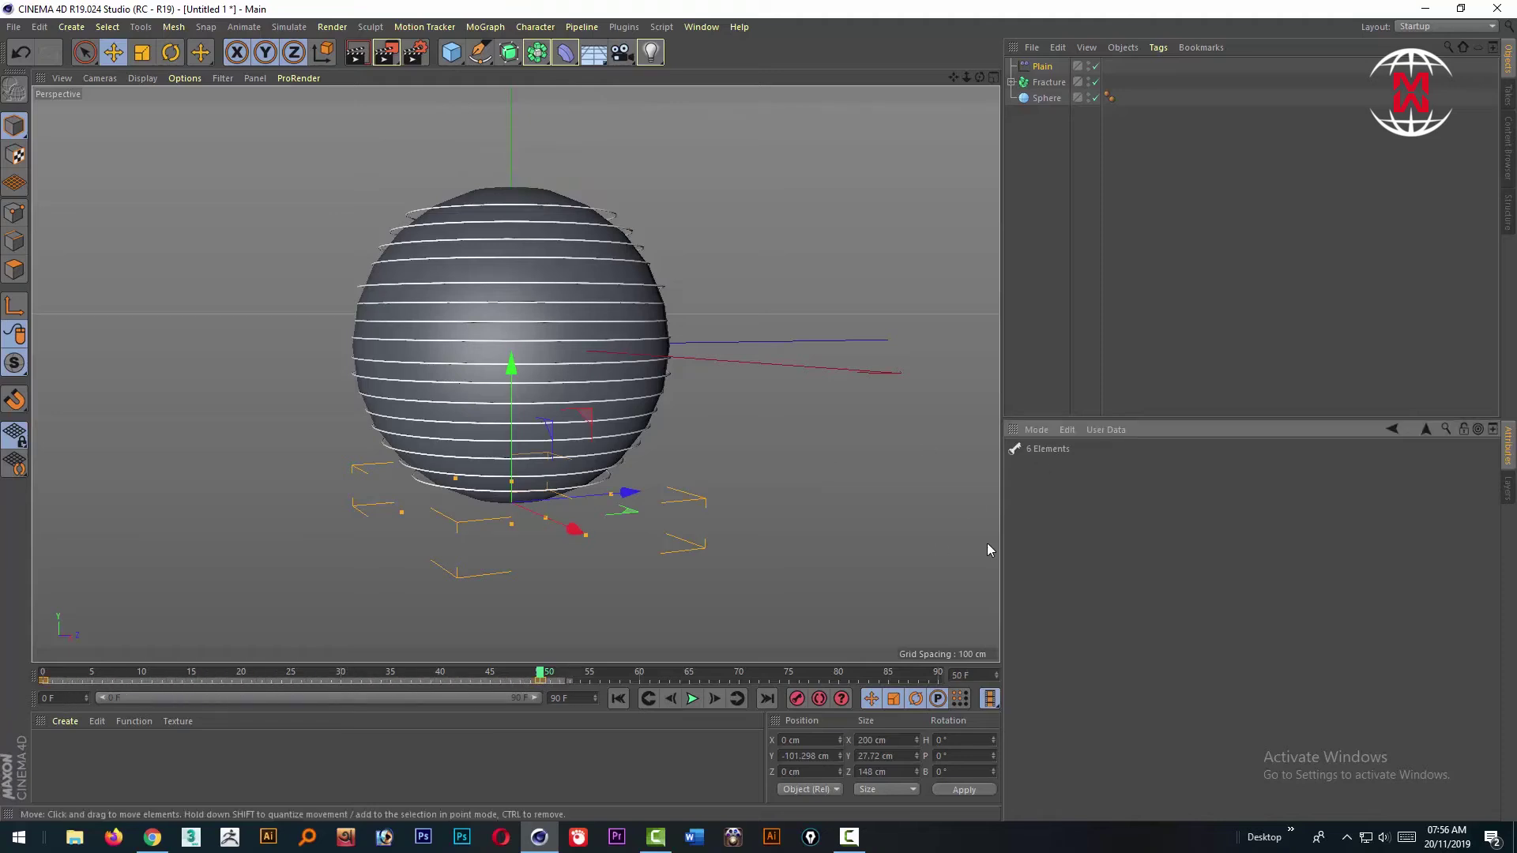
pyautogui.click(1030, 430)
pyautogui.click(1053, 616)
pyautogui.click(612, 721)
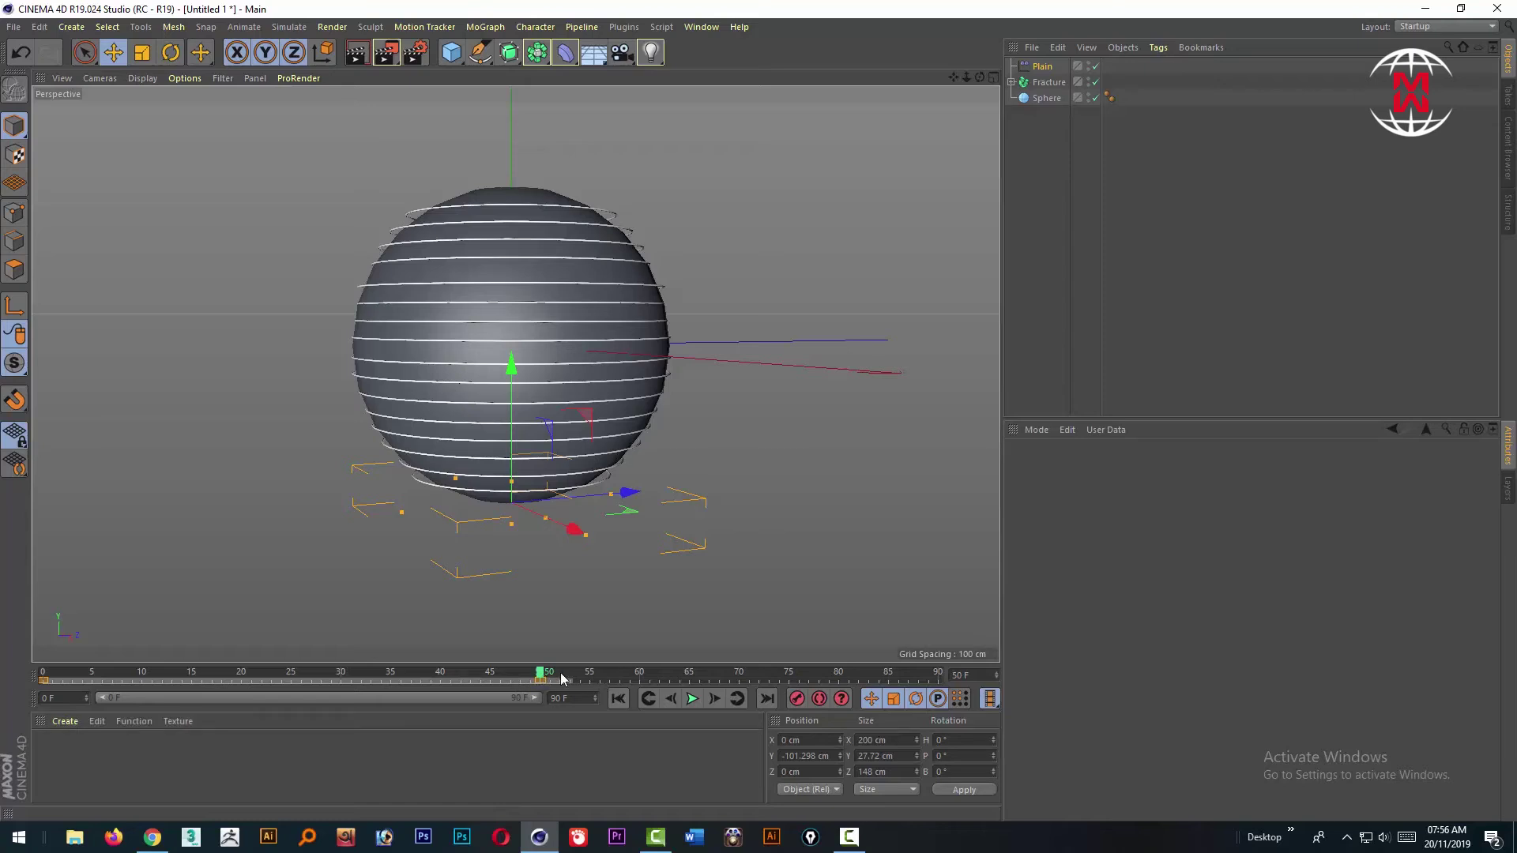
pyautogui.moveTo(557, 674); pyautogui.dragTo(28, 677)
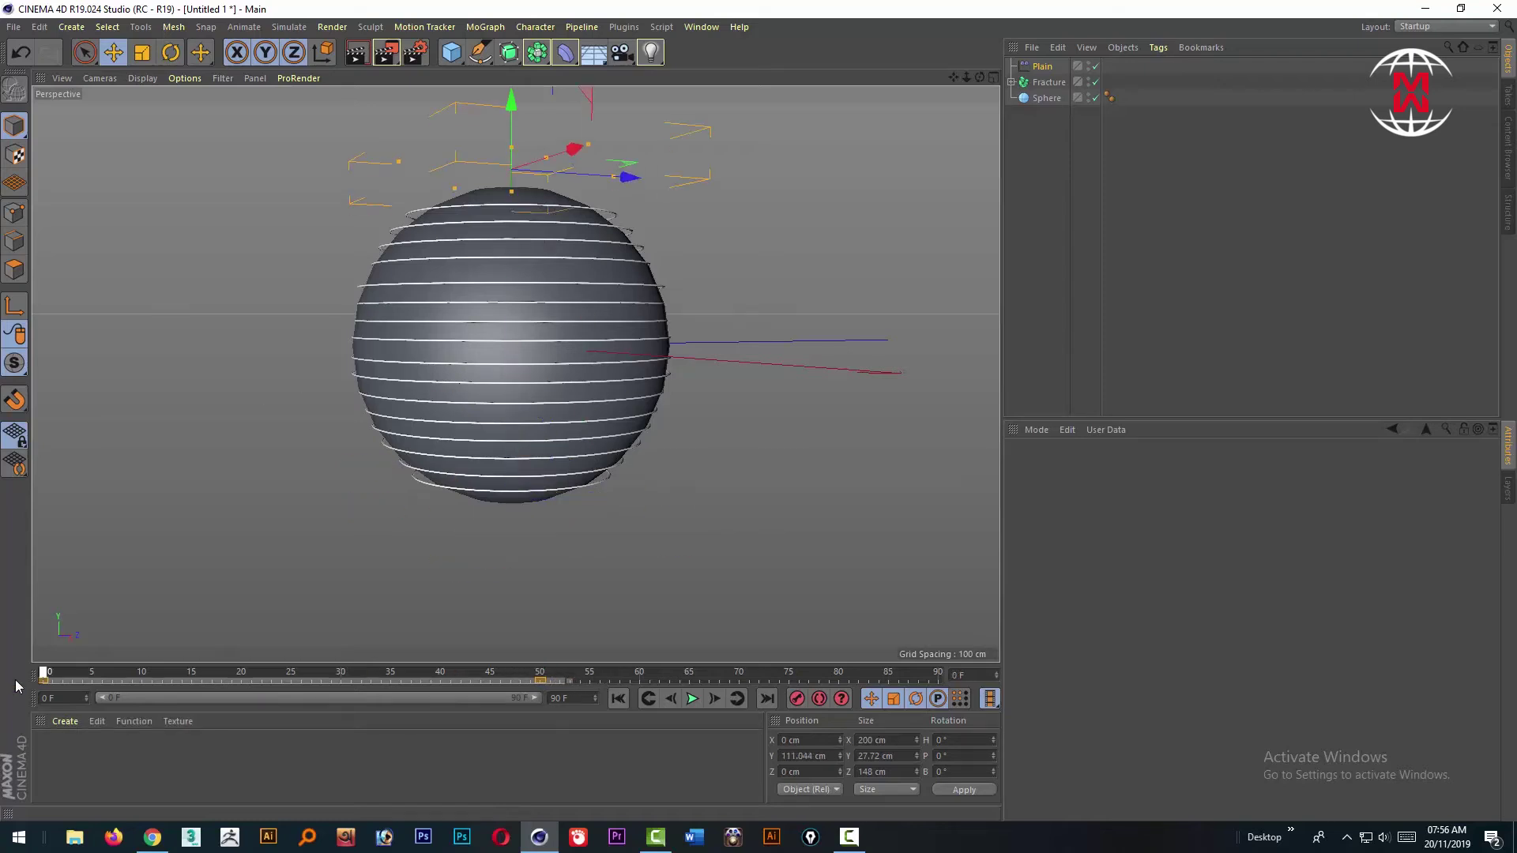
# Step: Play the animation to preview the Plain effector moving down past the rings, and stop playback
pyautogui.press('F8')
pyautogui.press('F8')
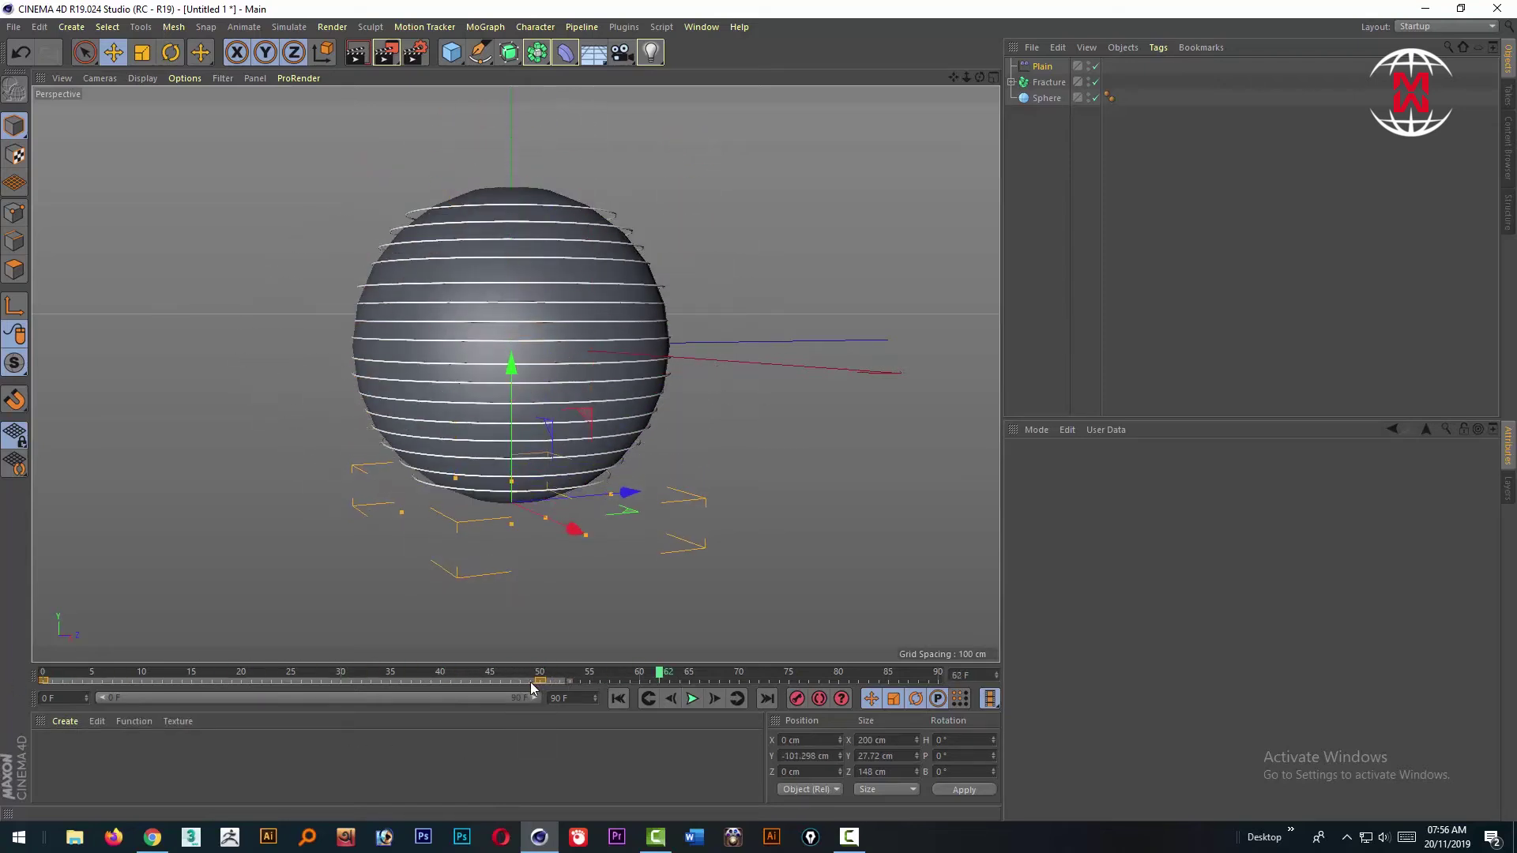
pyautogui.press('F8')
pyautogui.click(569, 678)
pyautogui.press('Delete')
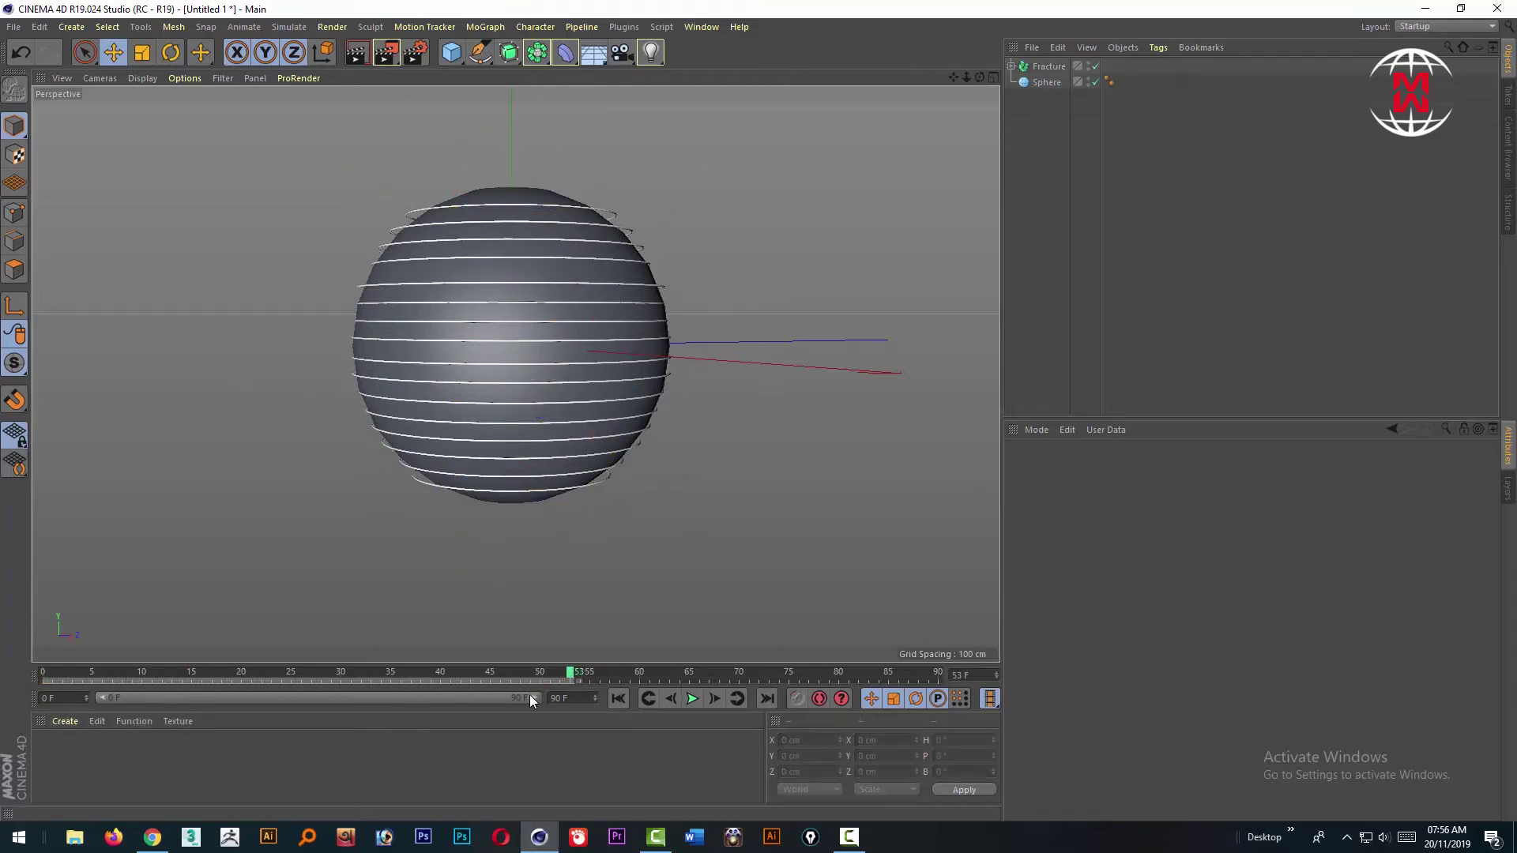
pyautogui.click(520, 311)
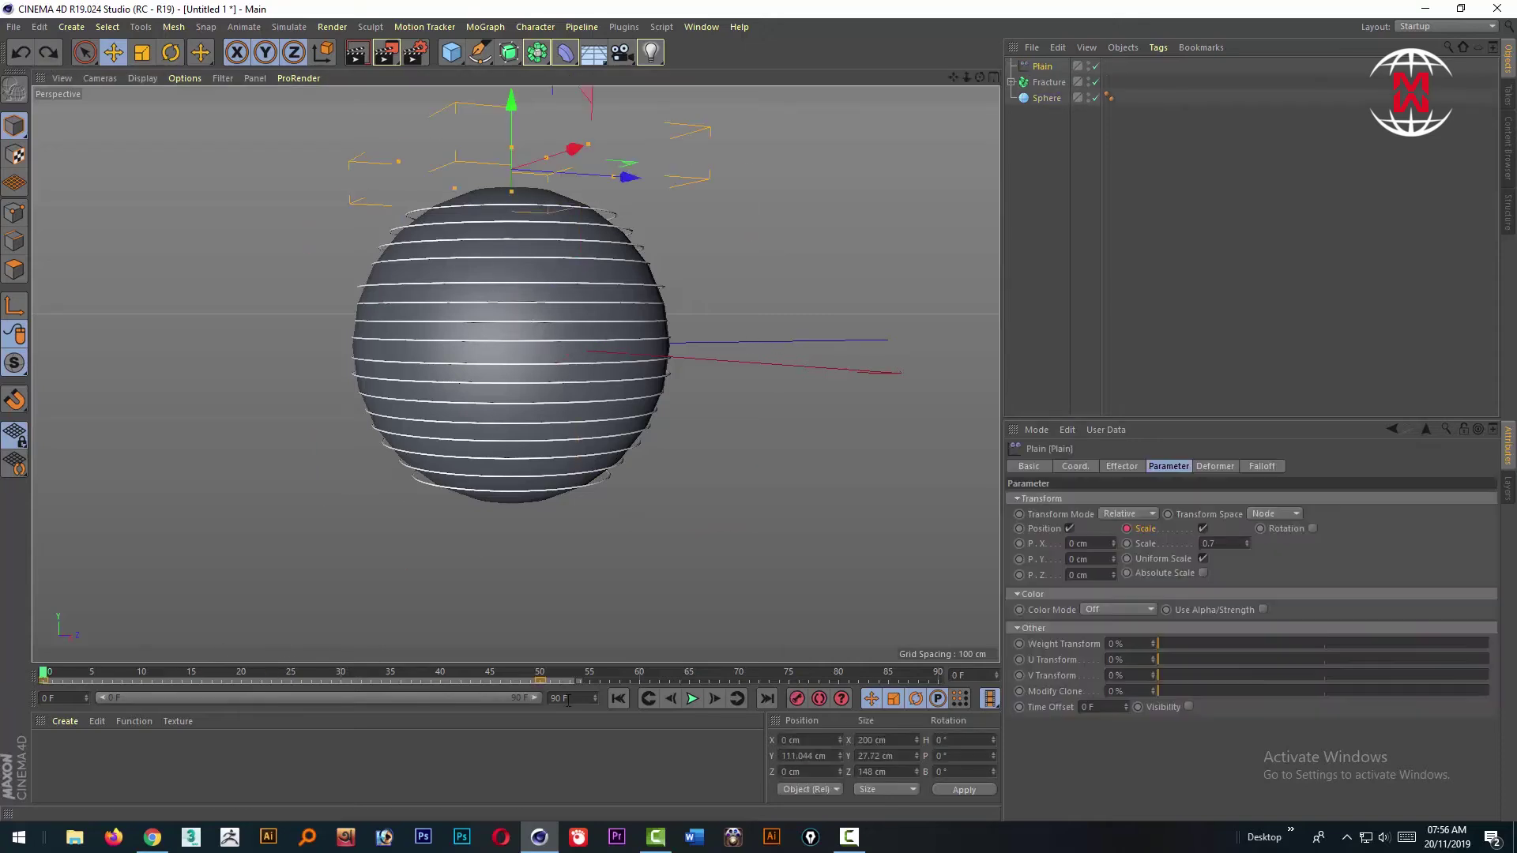
# Step: Play the animation from the start to review how the rings enlarge around the sphere, and stop it
pyautogui.click(691, 698)
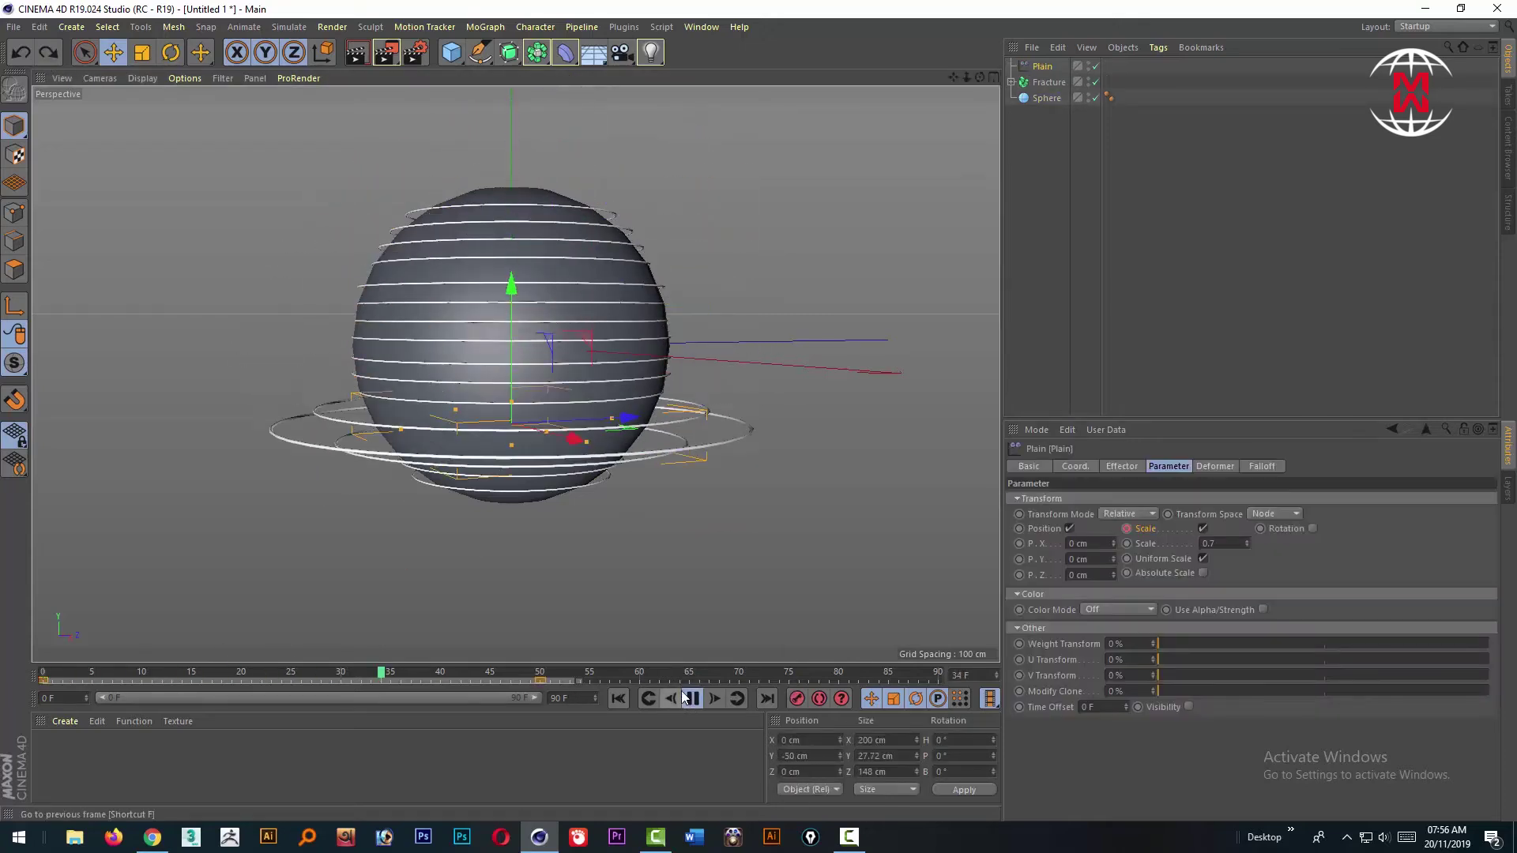
pyautogui.press('space')
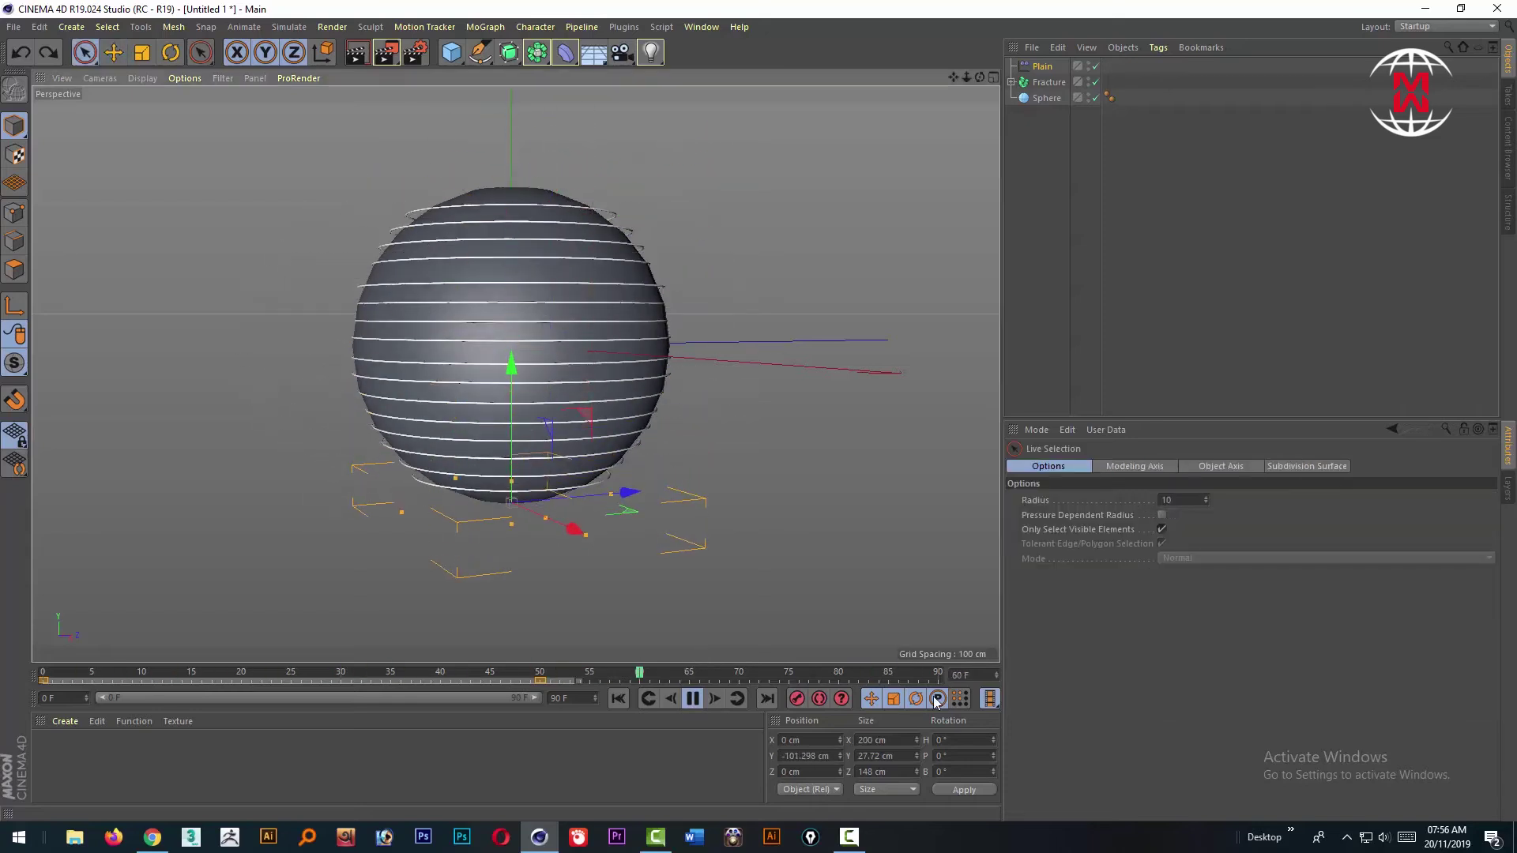
pyautogui.click(691, 699)
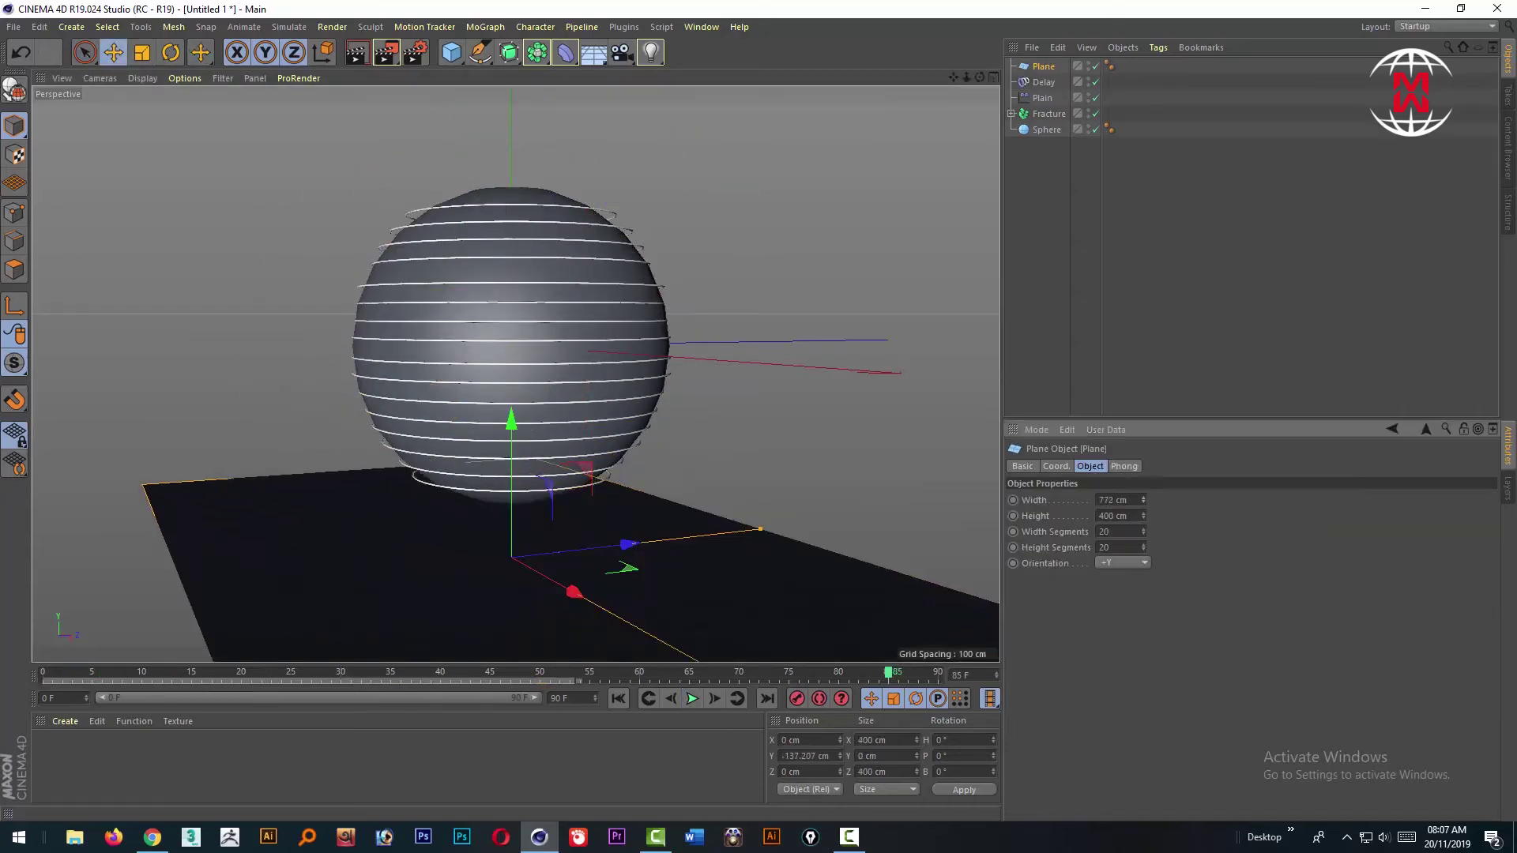
# Step: Enlarge the floor plane to 2058 by 839 cm and create a material with pure red color at 100% saturation and value
pyautogui.moveTo(1143, 516); pyautogui.dragTo(819, 535)
pyautogui.doubleClick(161, 756)
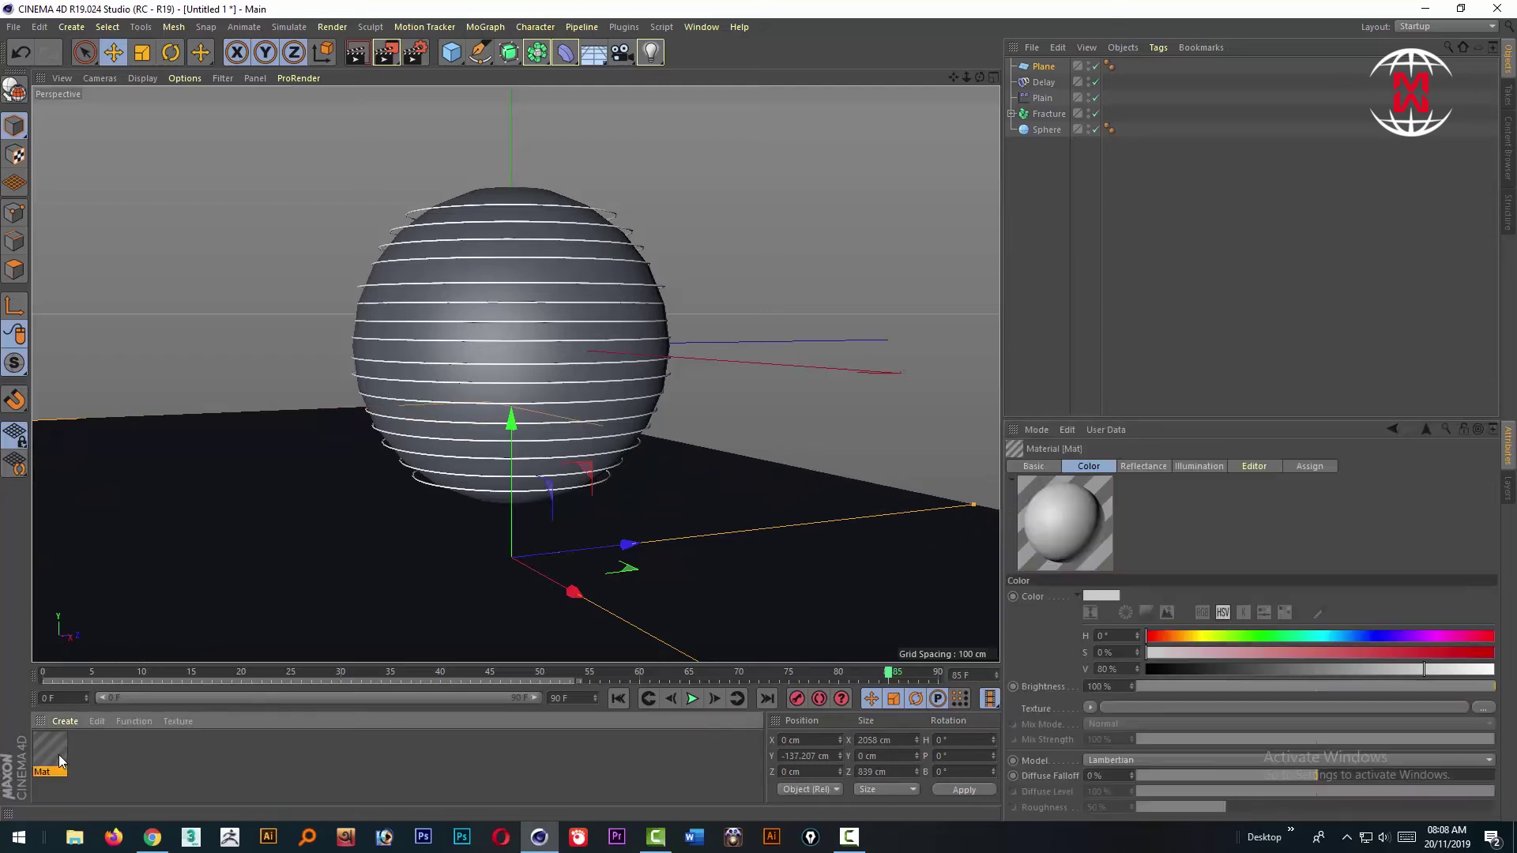
pyautogui.doubleClick(49, 751)
pyautogui.moveTo(701, 258); pyautogui.dragTo(856, 264)
pyautogui.click(753, 242)
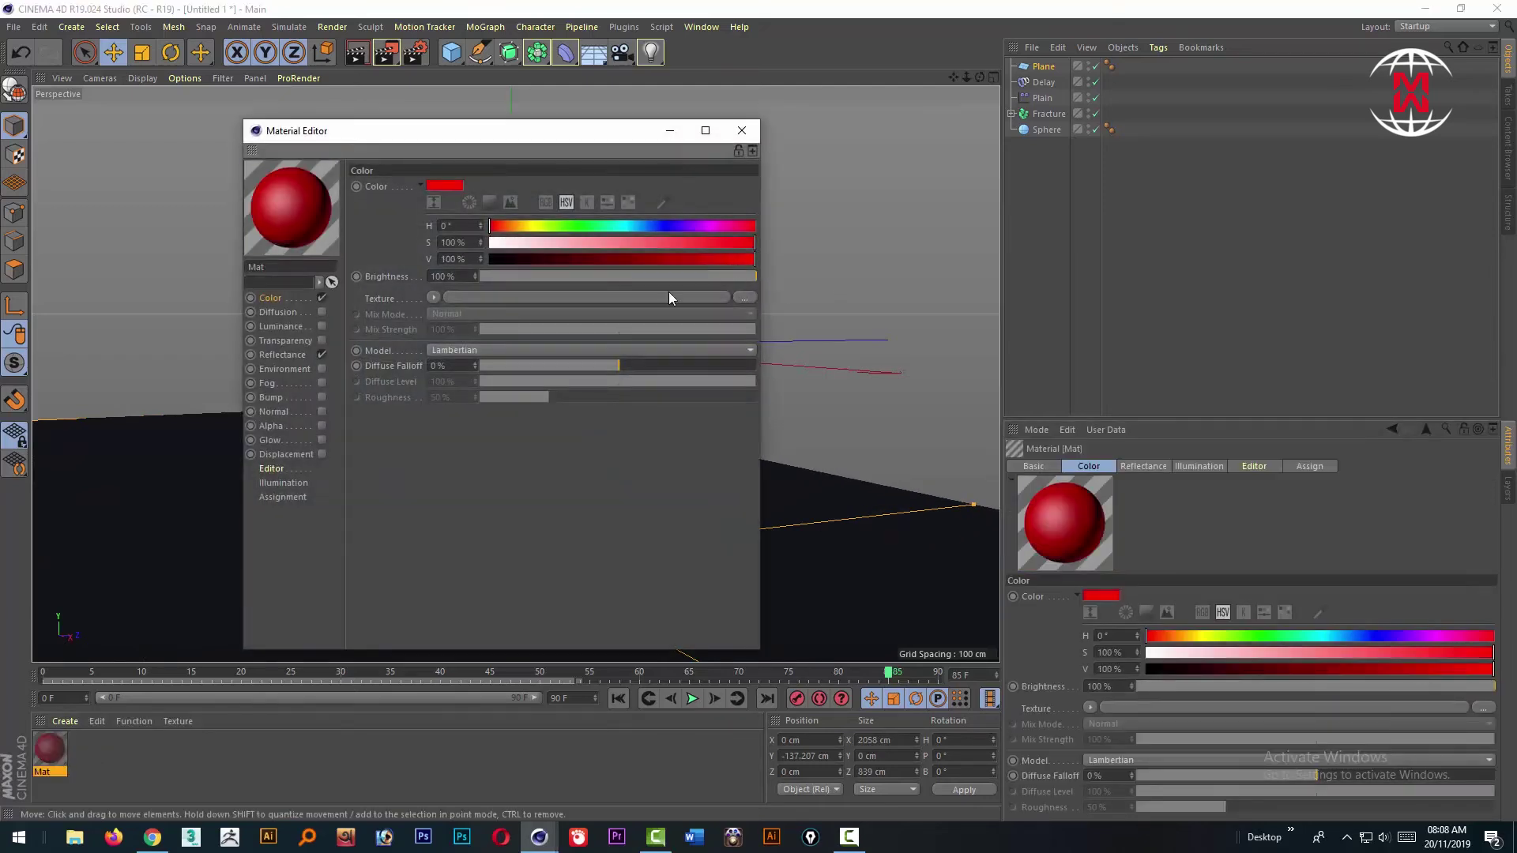
pyautogui.click(293, 340)
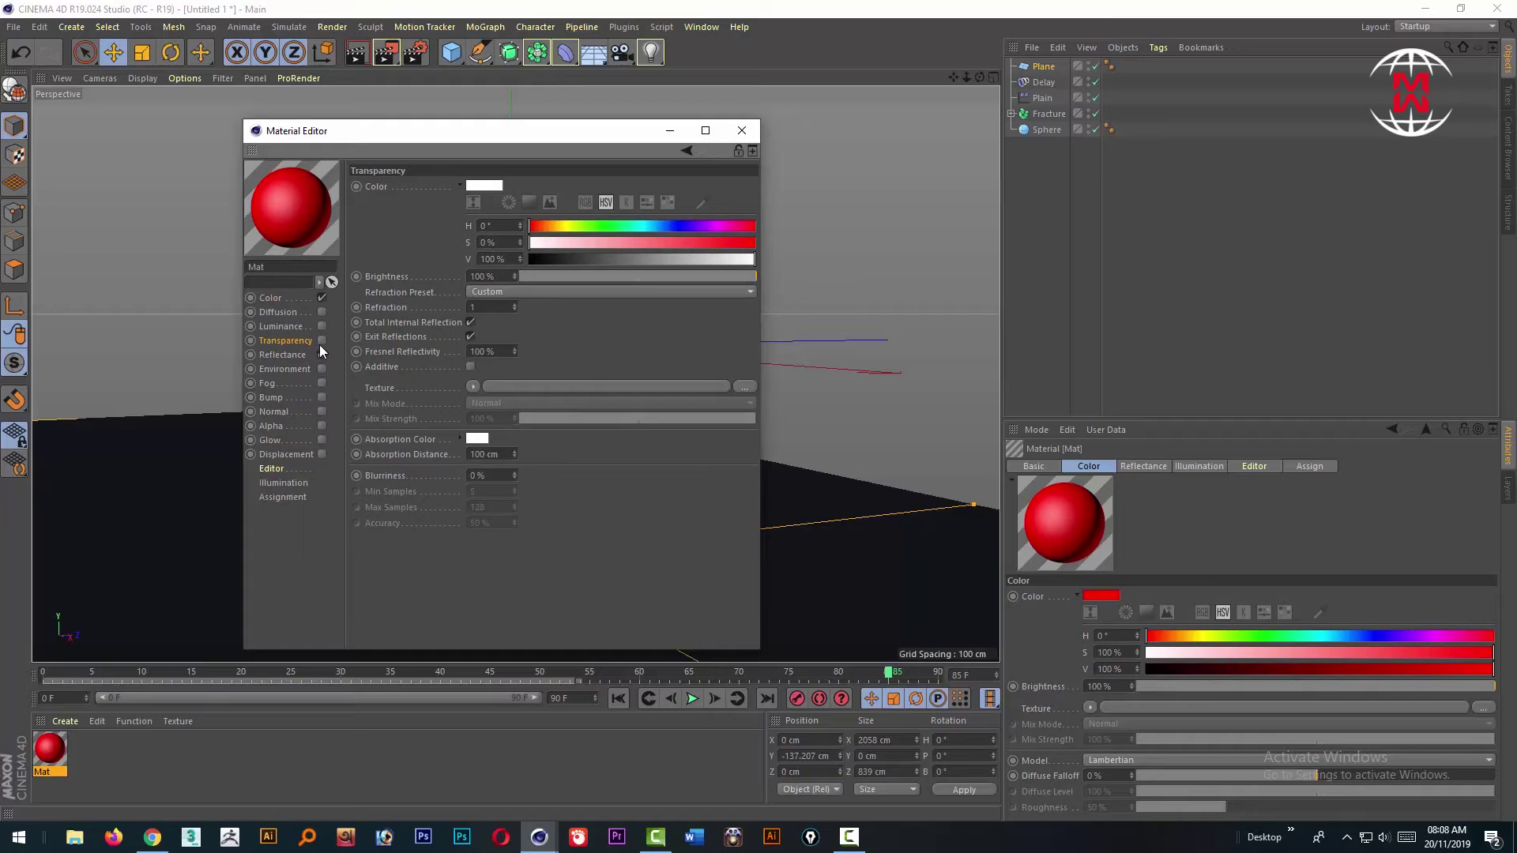
pyautogui.click(320, 341)
pyautogui.click(319, 341)
# Step: Add a reflectance layer of type Reflection (Legacy) to the red material, with global reflection brightness 7% and global specular brightness 99%
pyautogui.click(286, 354)
pyautogui.click(378, 219)
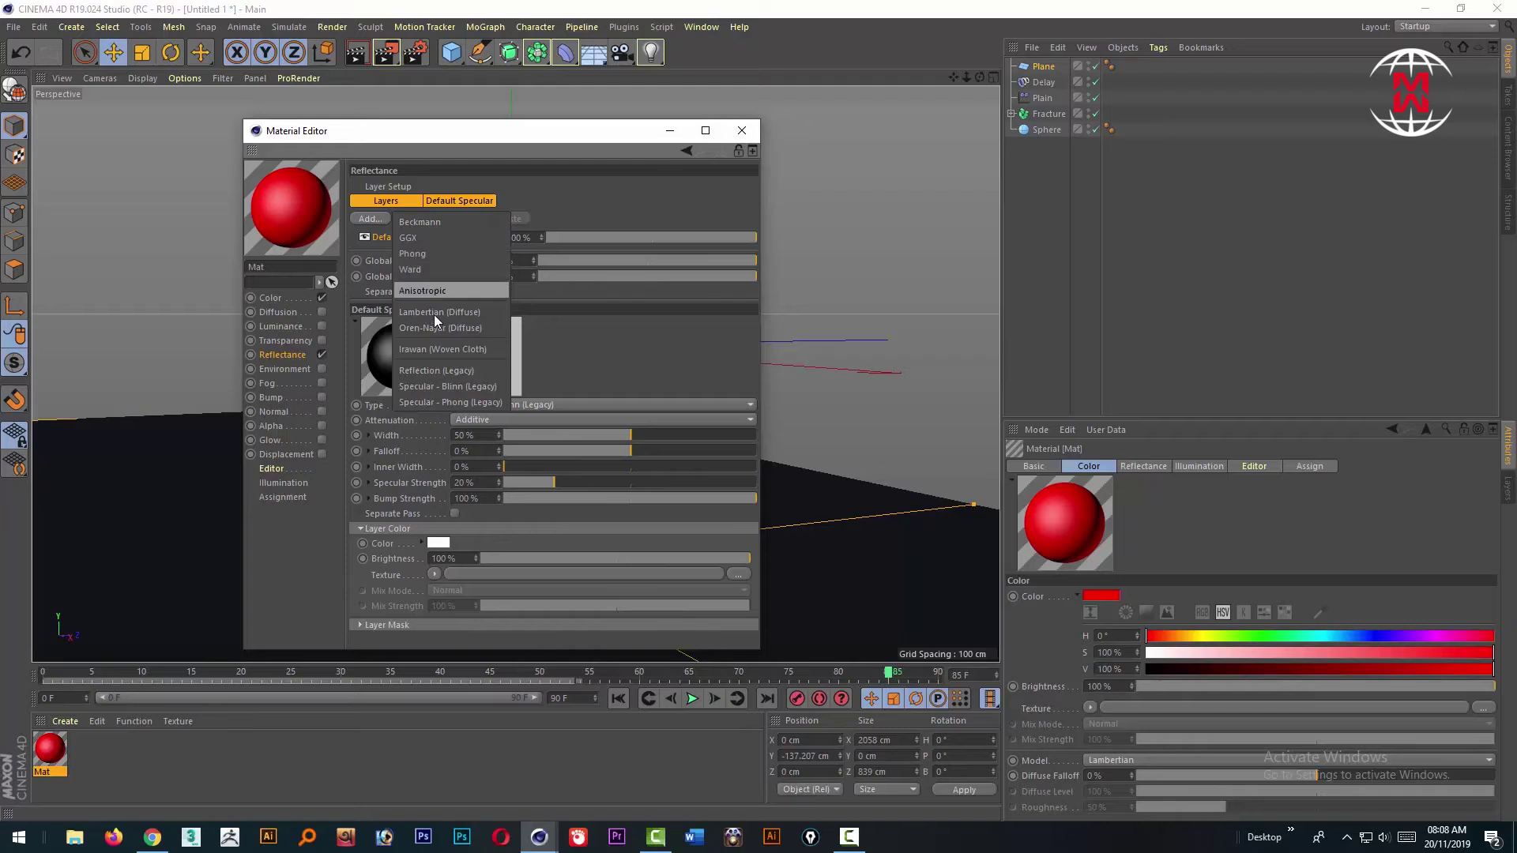
pyautogui.click(461, 384)
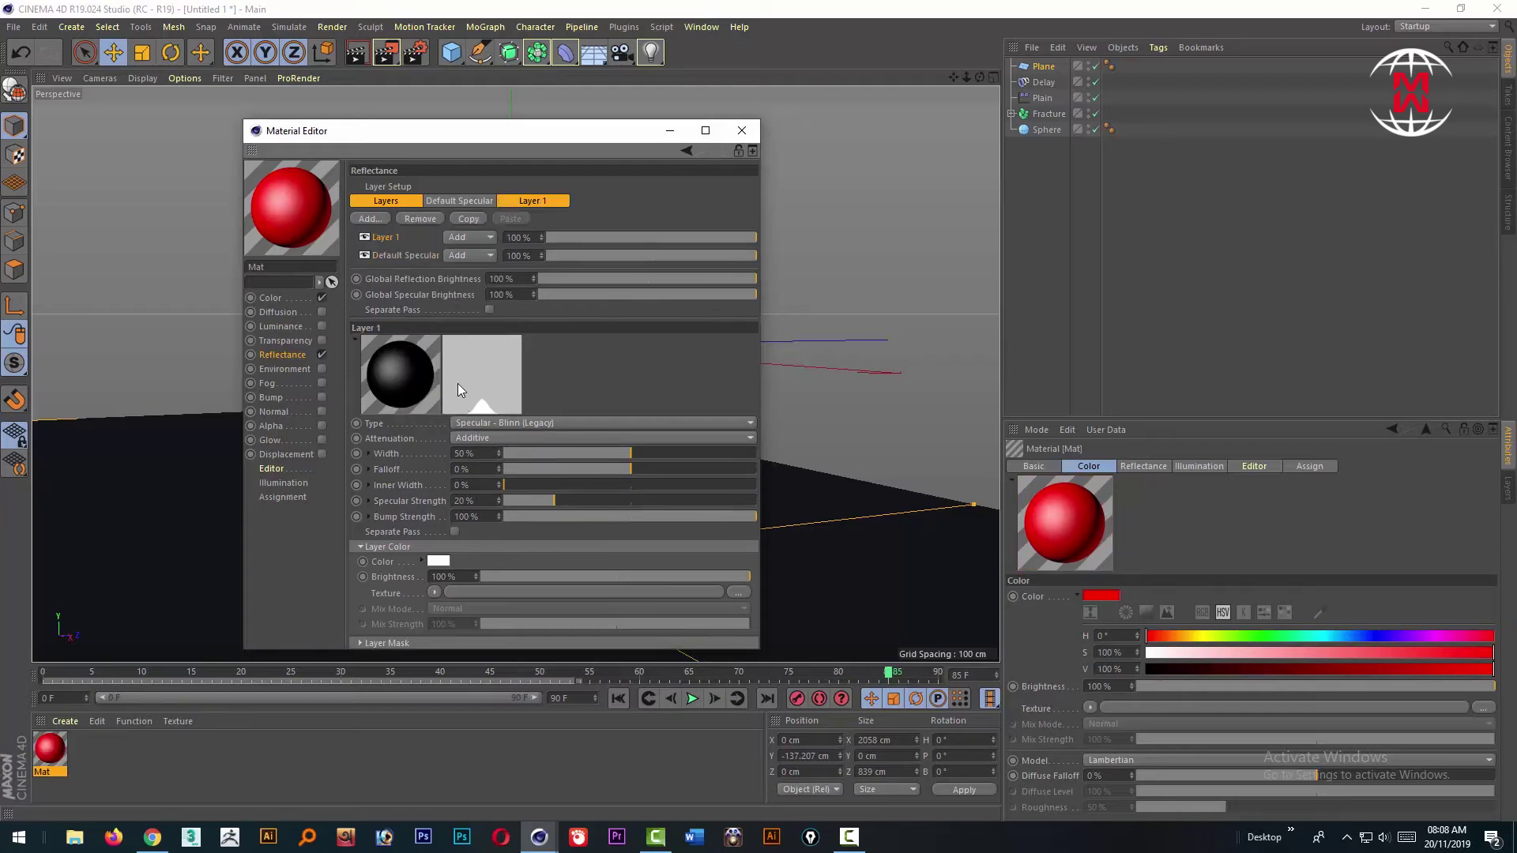
pyautogui.click(498, 423)
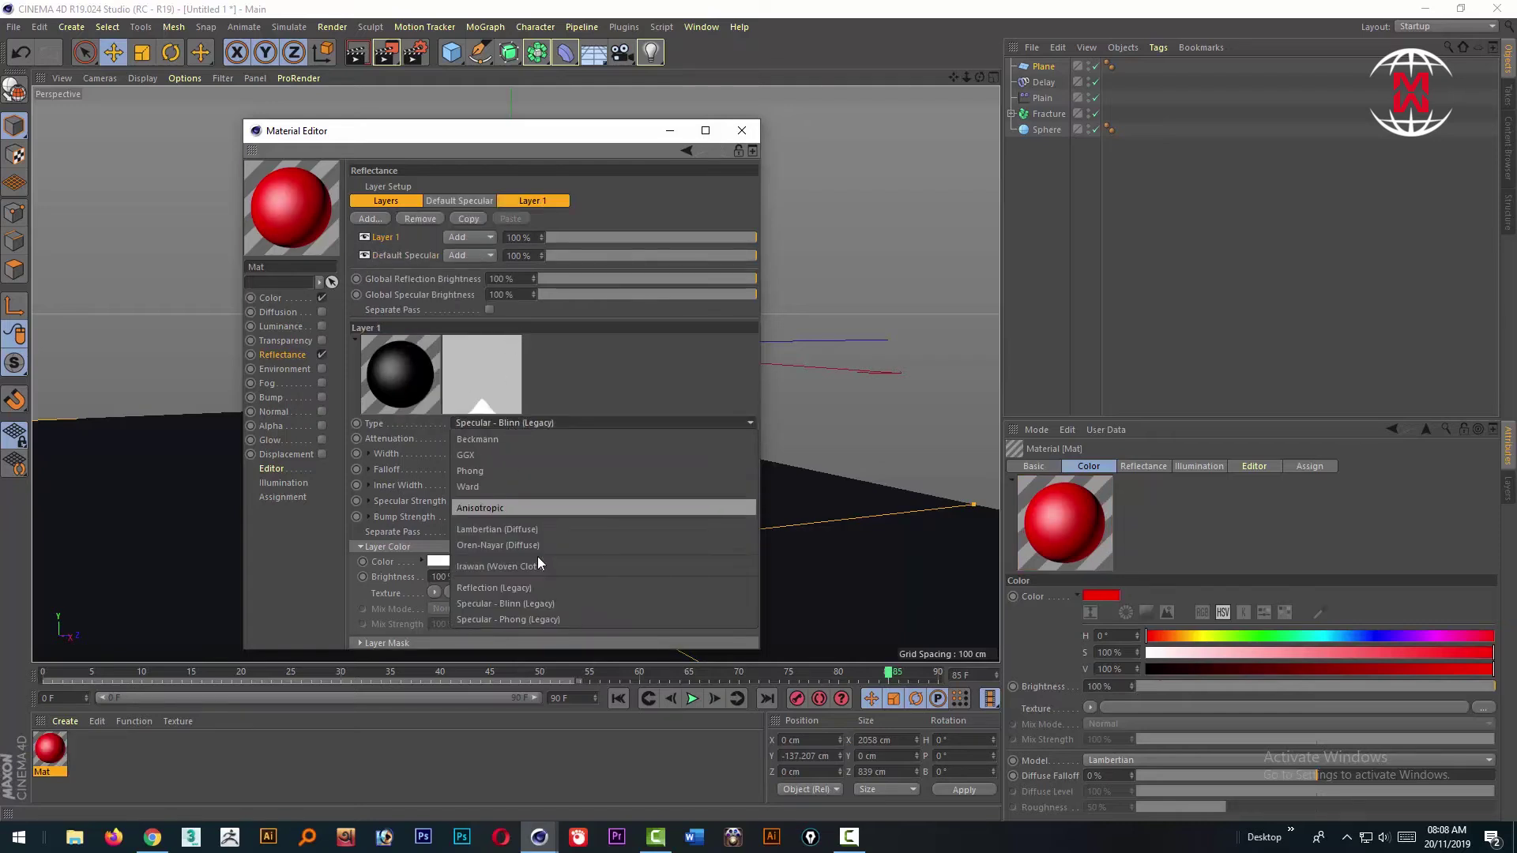
pyautogui.click(554, 592)
pyautogui.moveTo(607, 293); pyautogui.dragTo(555, 277)
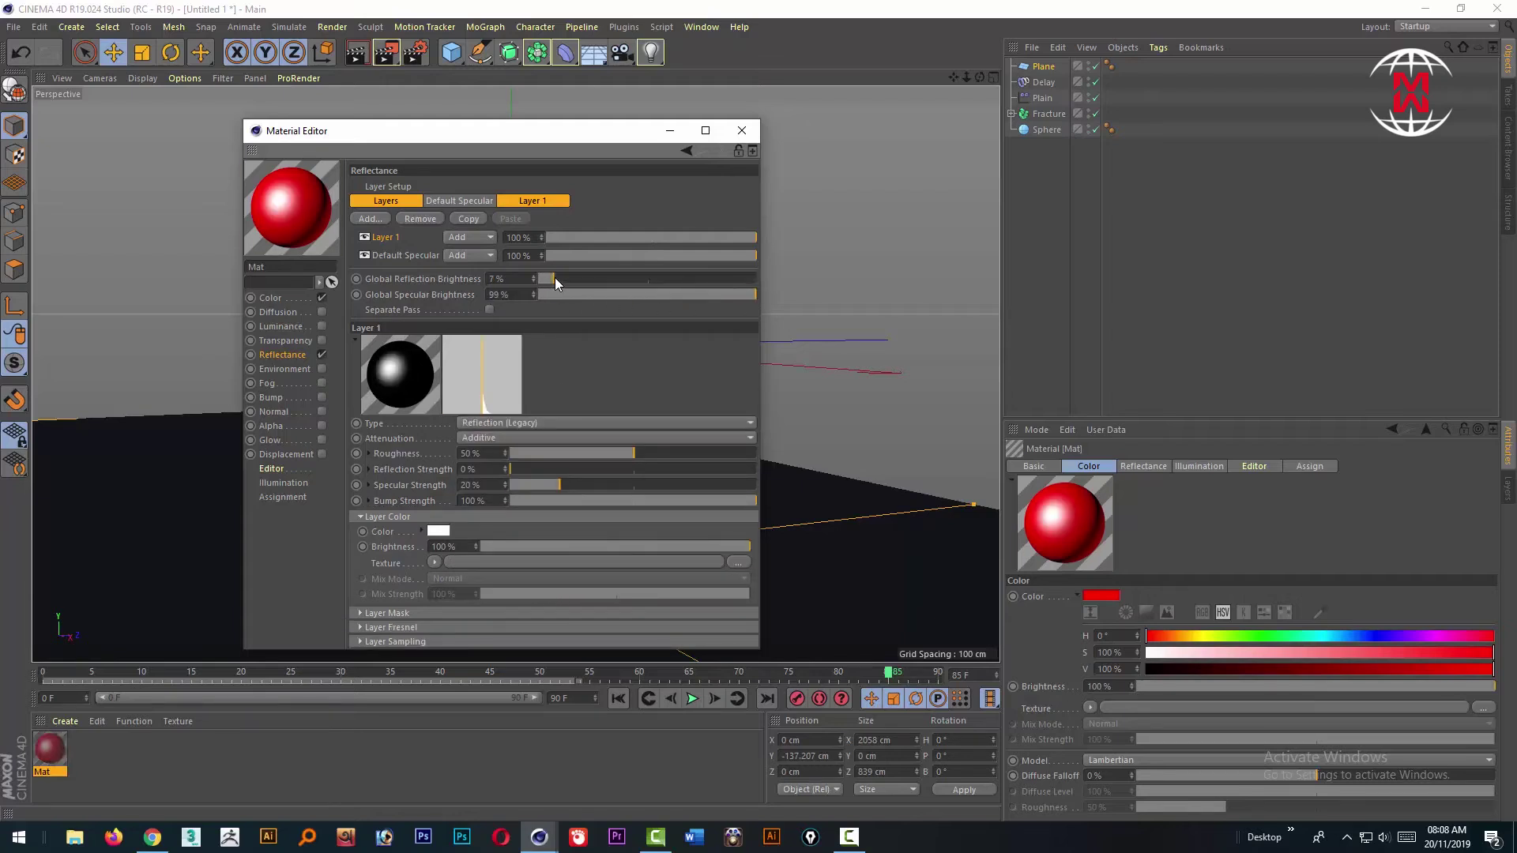
# Step: Change Layer 1's type to Specular - Phong (Legacy) and add a GGX reflectance layer to the red material
pyautogui.click(503, 424)
pyautogui.click(522, 619)
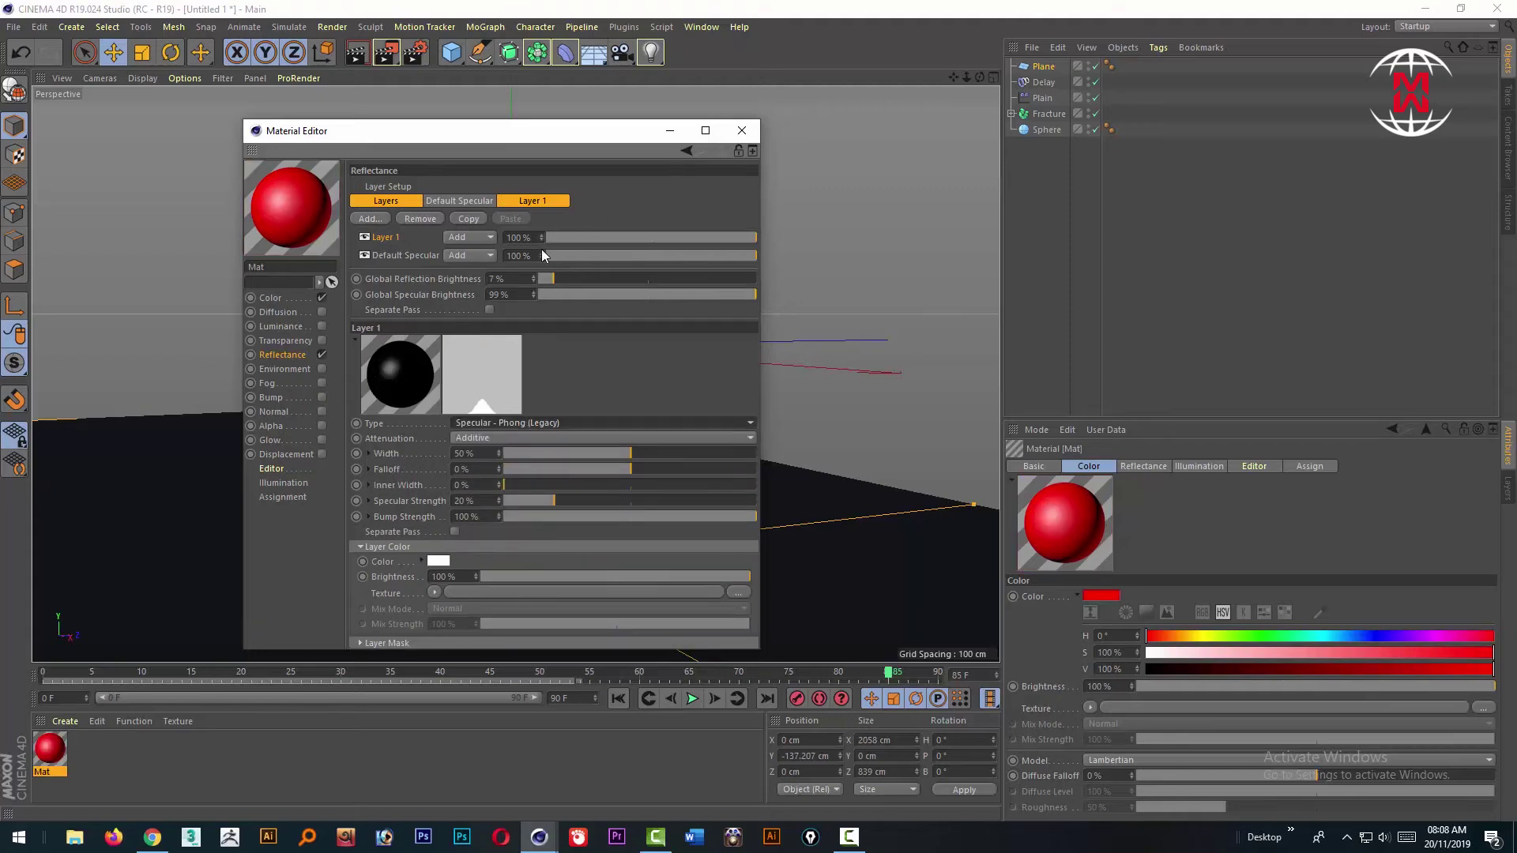
pyautogui.click(370, 219)
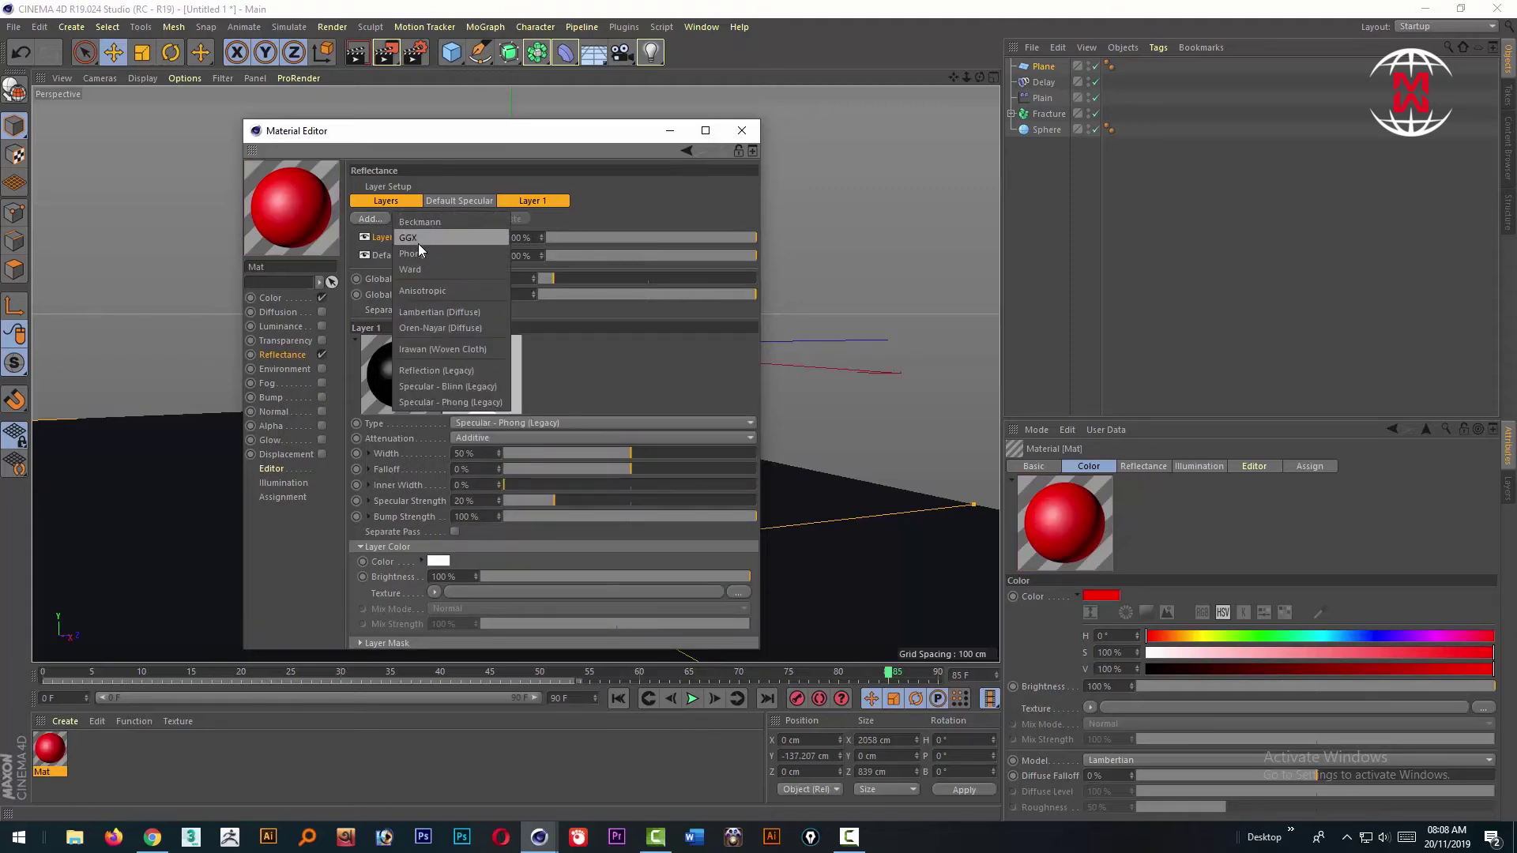
pyautogui.click(419, 238)
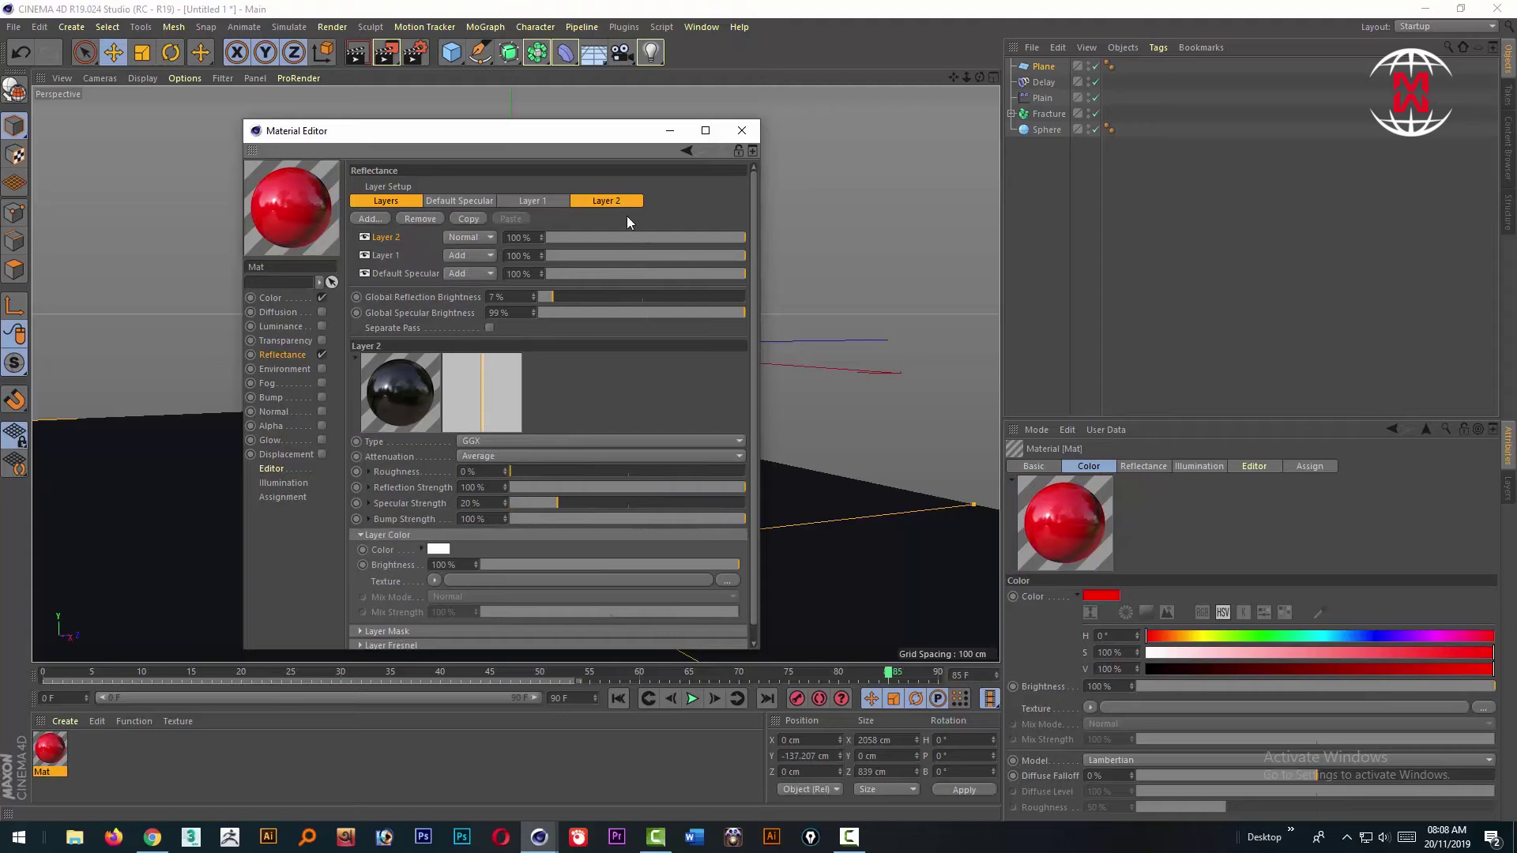
# Step: Apply the red material to the sphere and play the animation to check the rings against it
pyautogui.click(670, 131)
pyautogui.moveTo(490, 316); pyautogui.dragTo(488, 317)
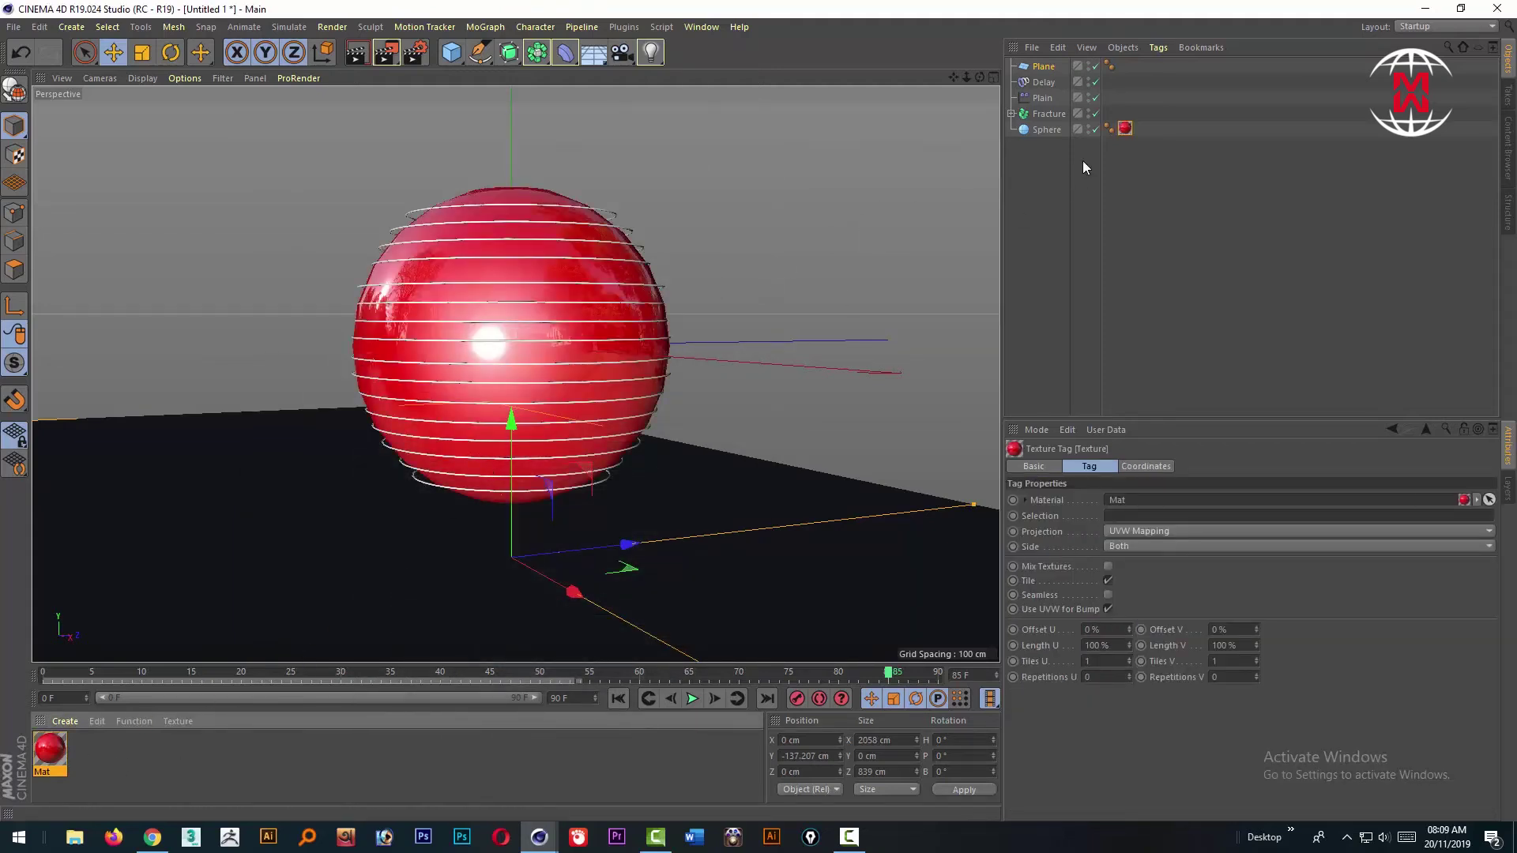
pyautogui.click(689, 700)
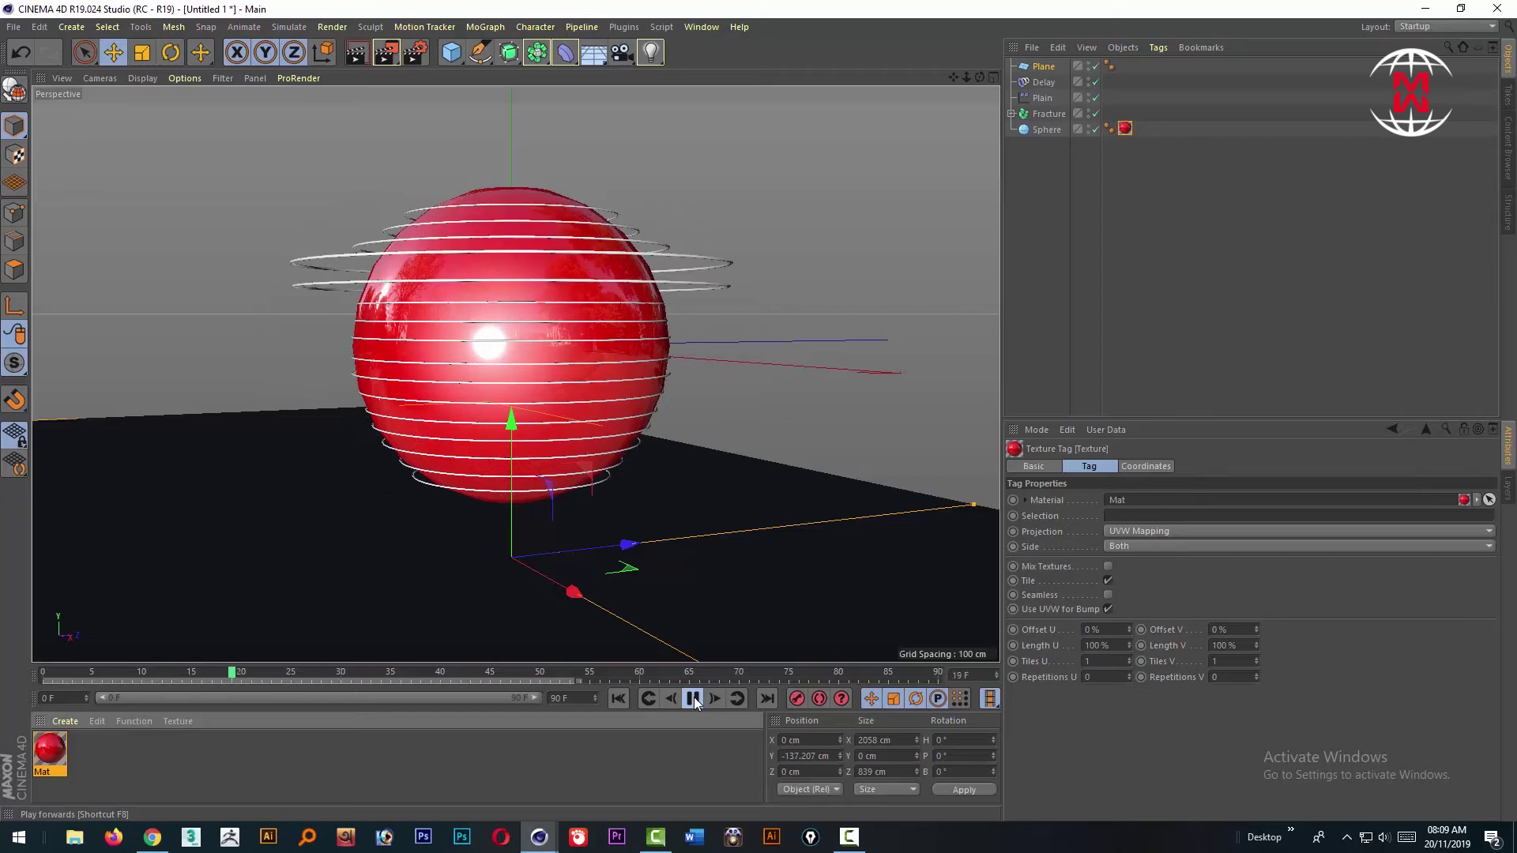
pyautogui.click(693, 699)
# Step: Create a second material in pure white with 100% value and apply it to the floor plane
pyautogui.doubleClick(125, 760)
pyautogui.doubleClick(46, 747)
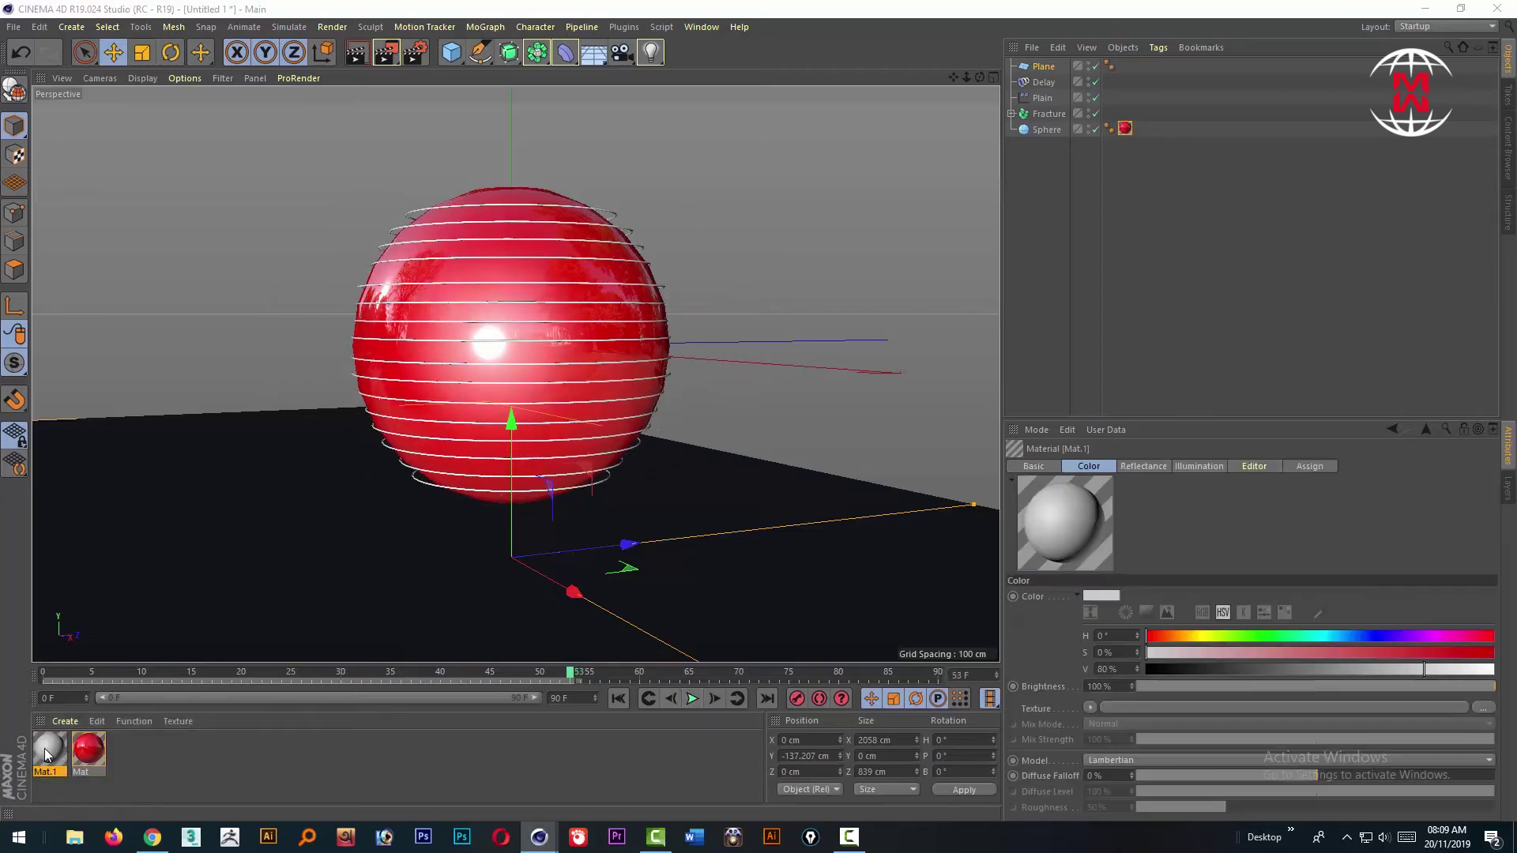
pyautogui.click(270, 298)
pyautogui.moveTo(586, 261); pyautogui.dragTo(822, 275)
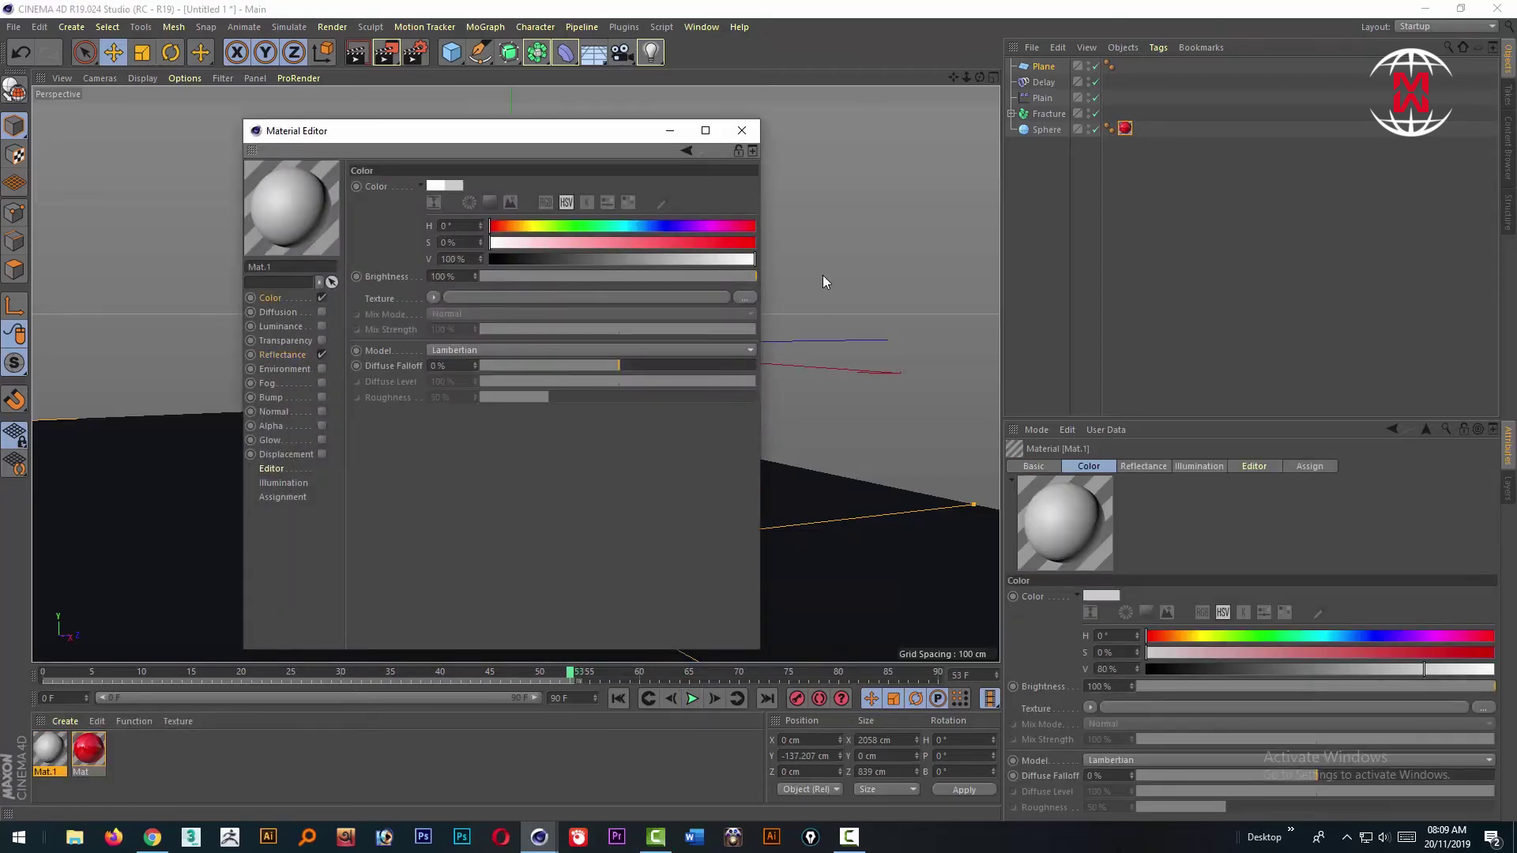
pyautogui.click(741, 130)
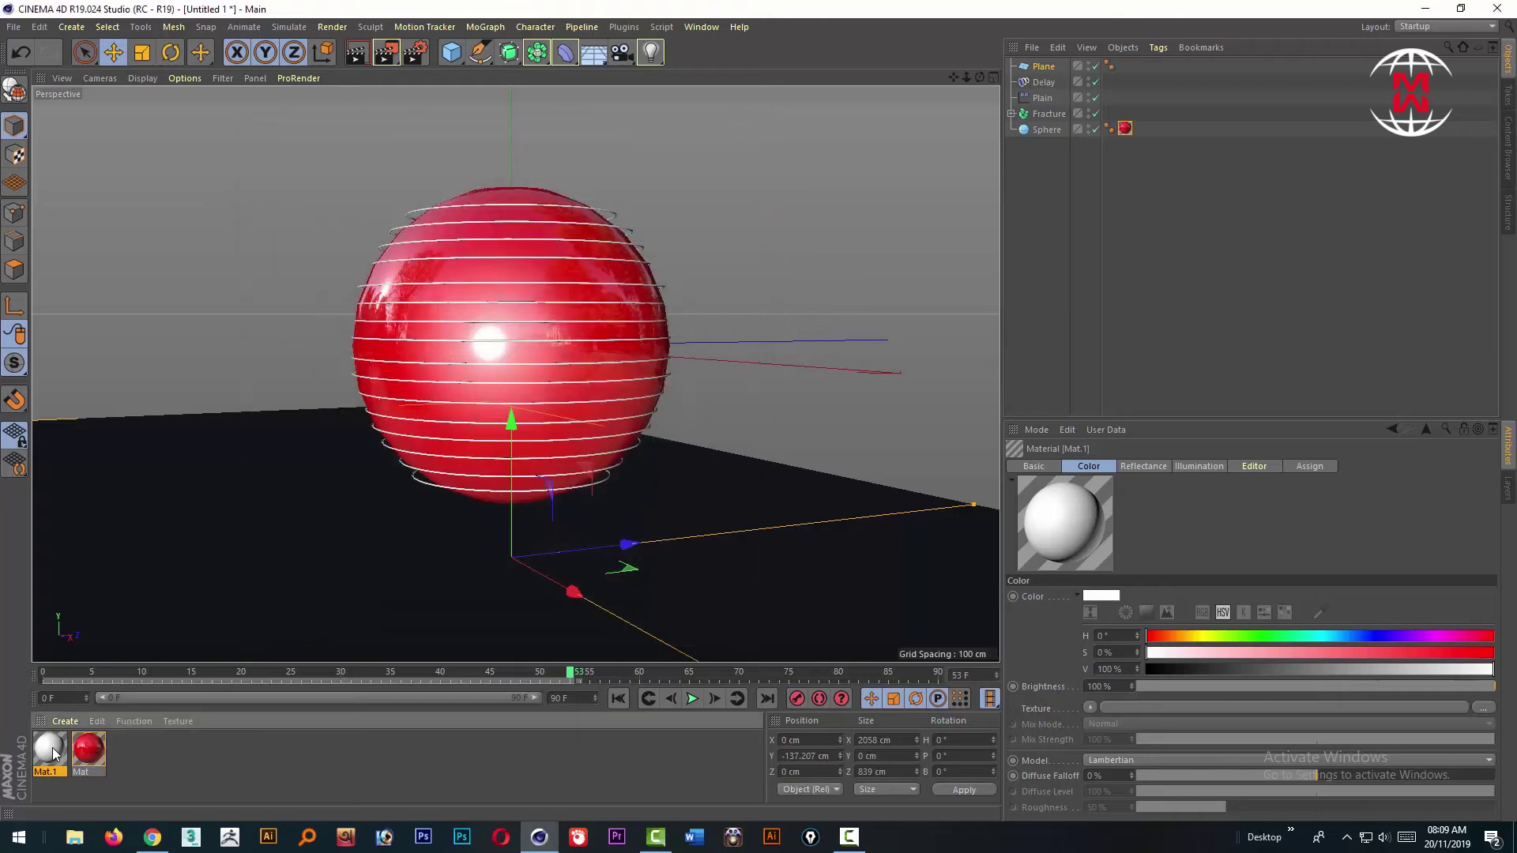
pyautogui.moveTo(49, 751); pyautogui.dragTo(237, 591)
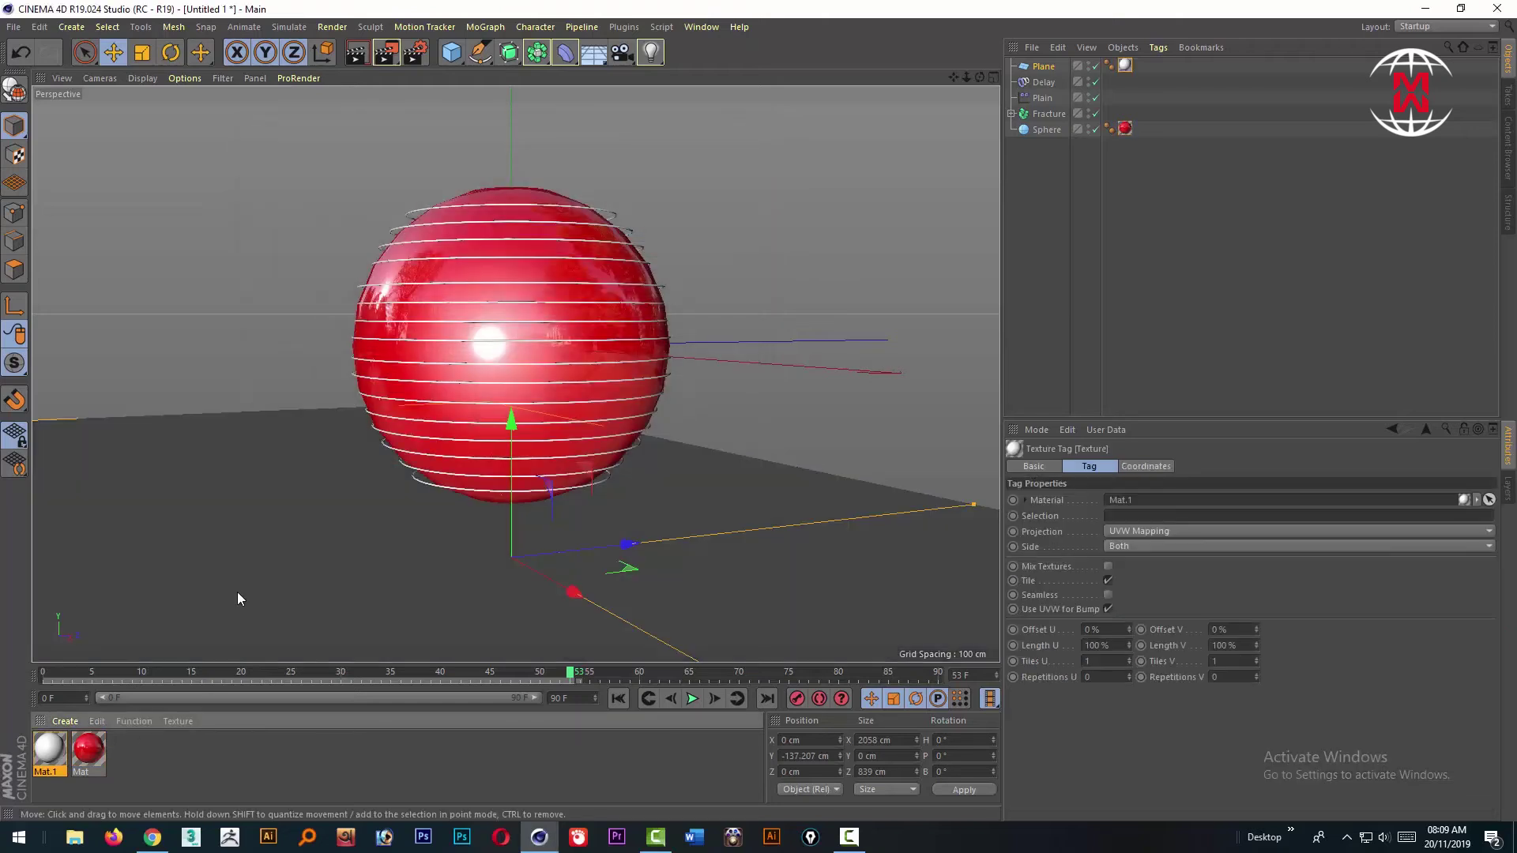
# Step: Add a Sky object and render the scene from a raised angle in the Picture Viewer as a test
pyautogui.click(601, 56)
pyautogui.click(647, 101)
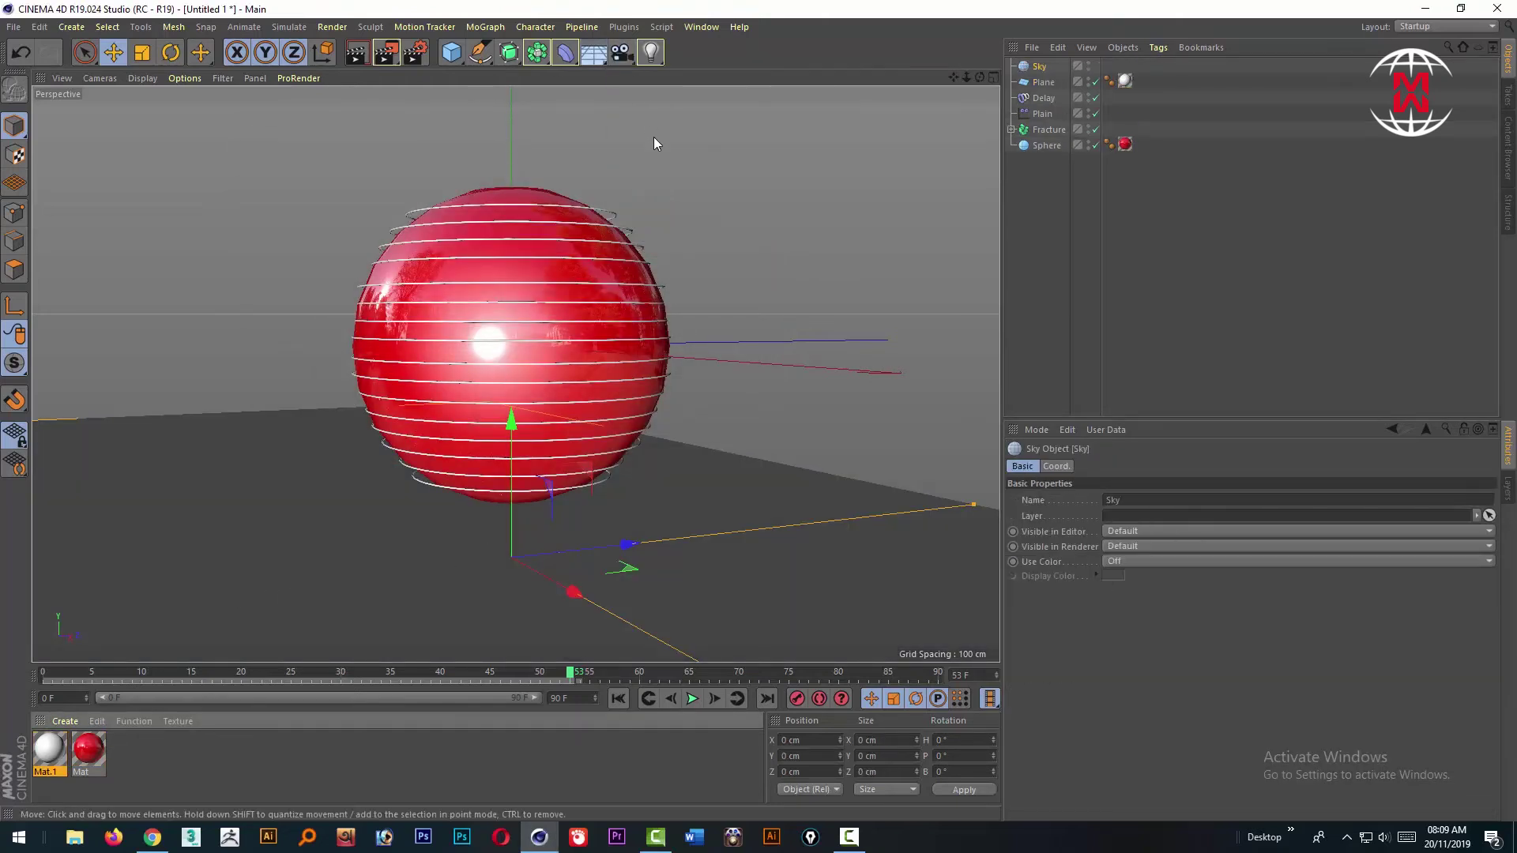
pyautogui.keyDown('alt'); pyautogui.moveTo(742, 230); pyautogui.dragTo(831, 315); pyautogui.keyUp('alt')
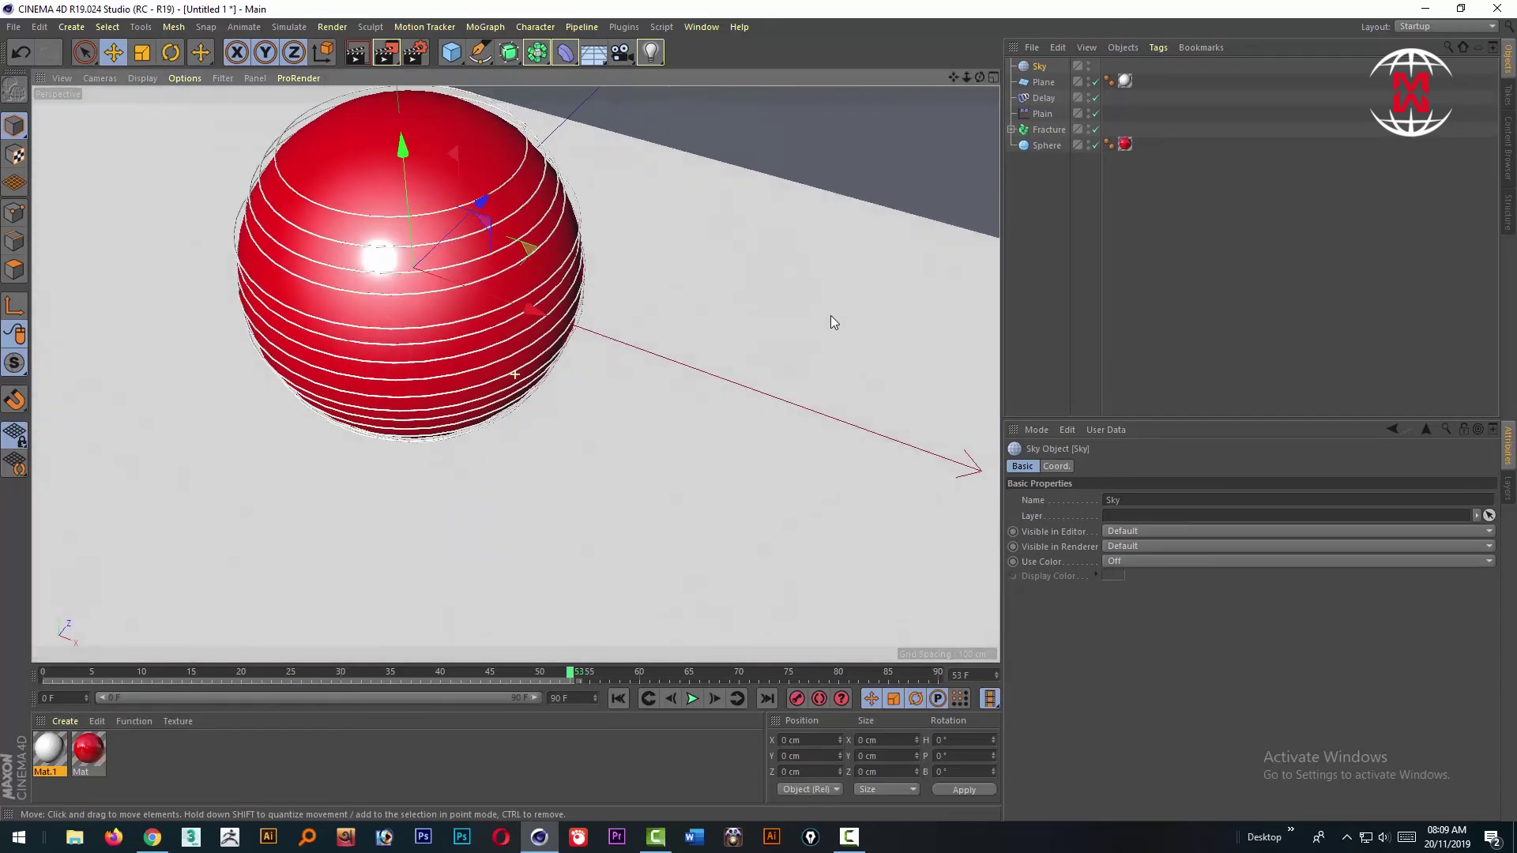
pyautogui.click(387, 52)
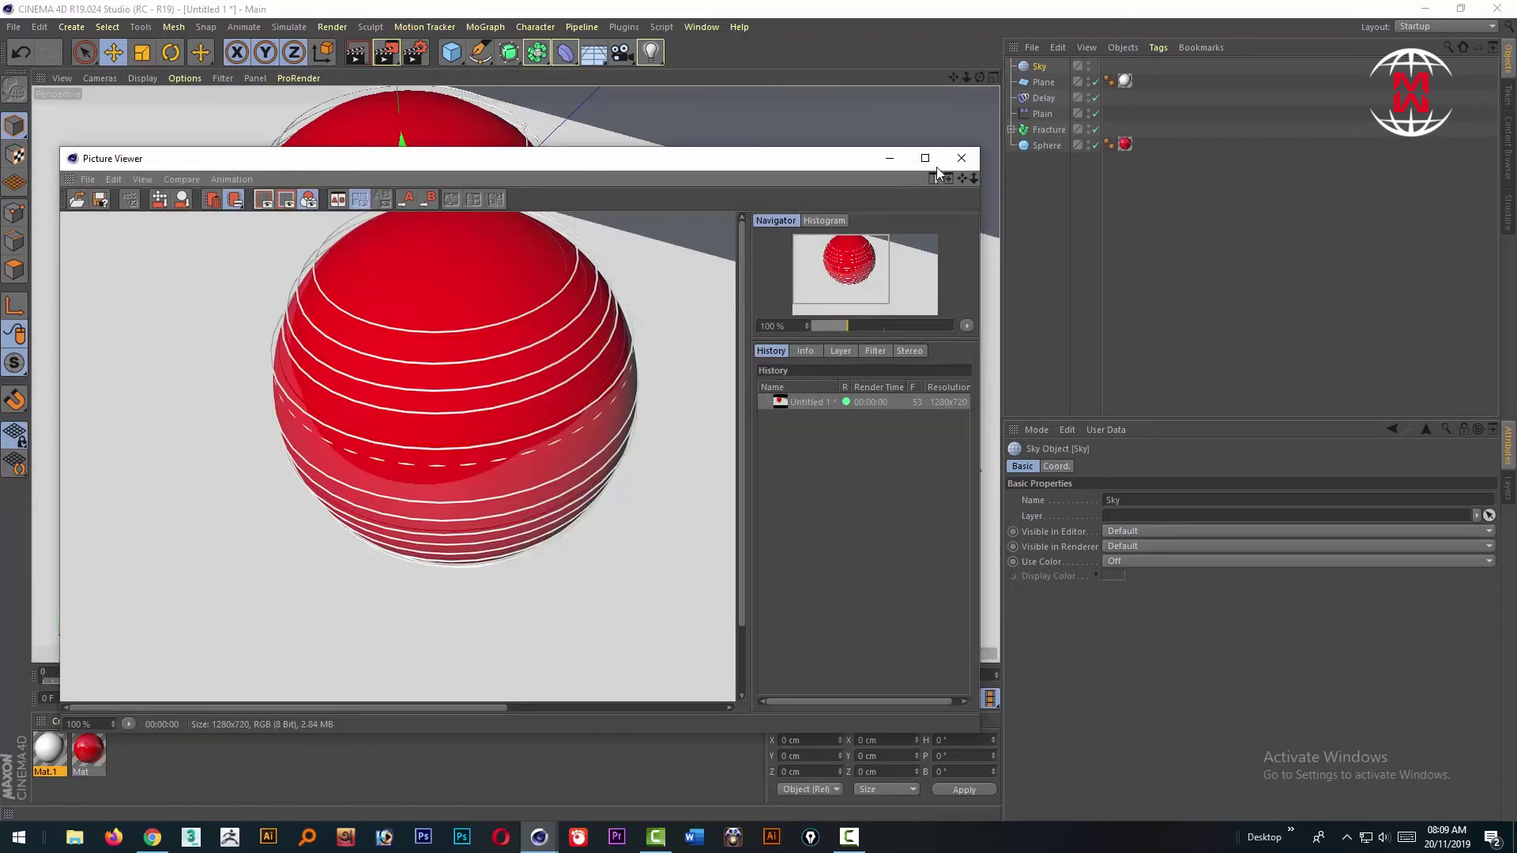
pyautogui.click(960, 159)
# Step: Play the animation and review the rings around the red sphere from a closer, raised angle
pyautogui.click(693, 698)
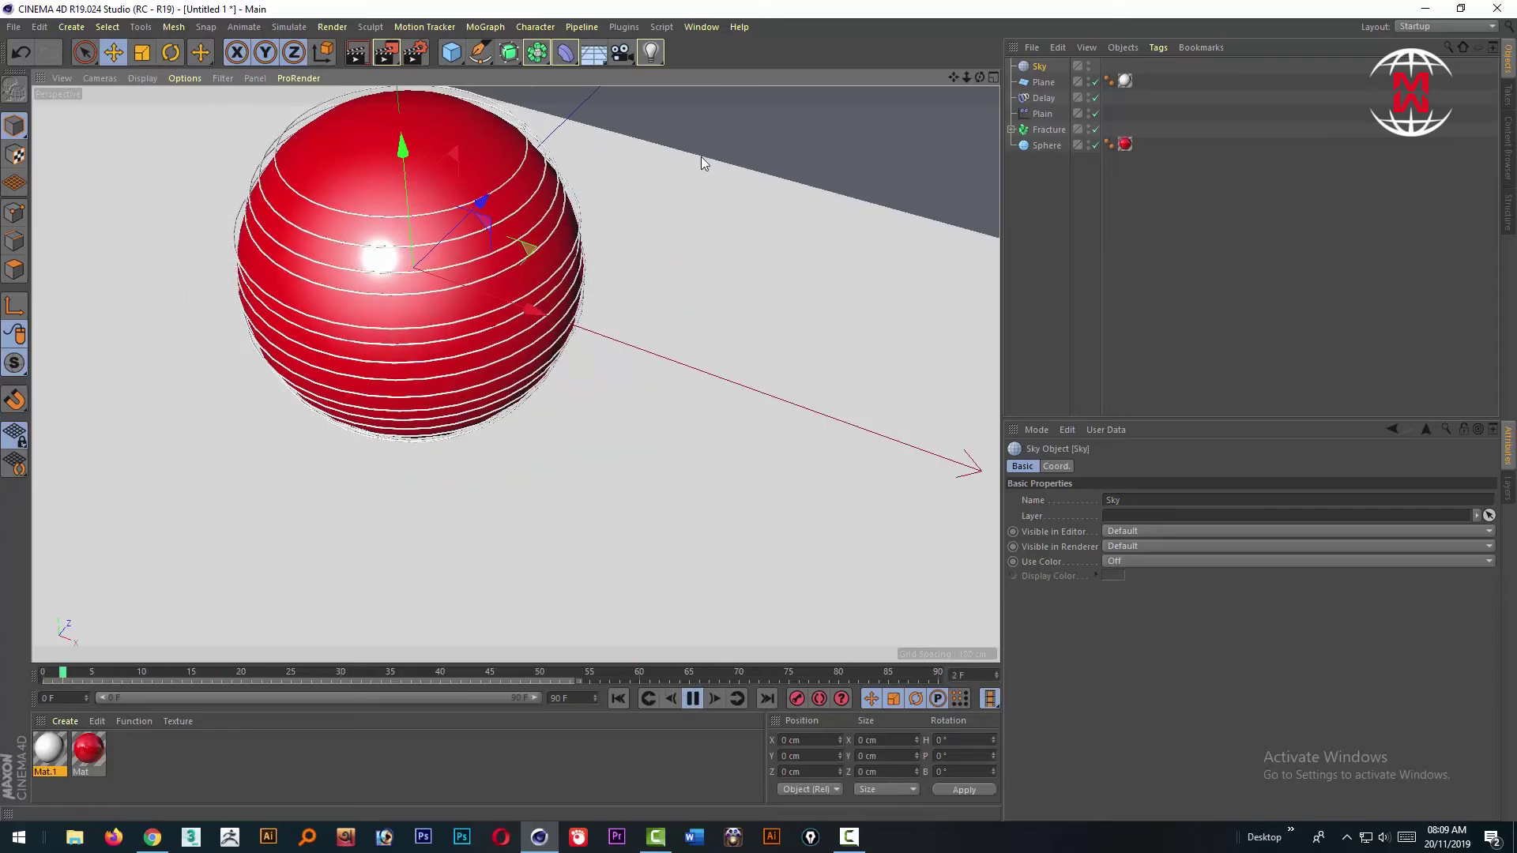
pyautogui.keyDown('alt'); pyautogui.moveTo(818, 139); pyautogui.dragTo(763, 176); pyautogui.keyUp('alt')
pyautogui.keyDown('alt'); pyautogui.moveTo(723, 251); pyautogui.dragTo(855, 131, button='right'); pyautogui.keyUp('alt')
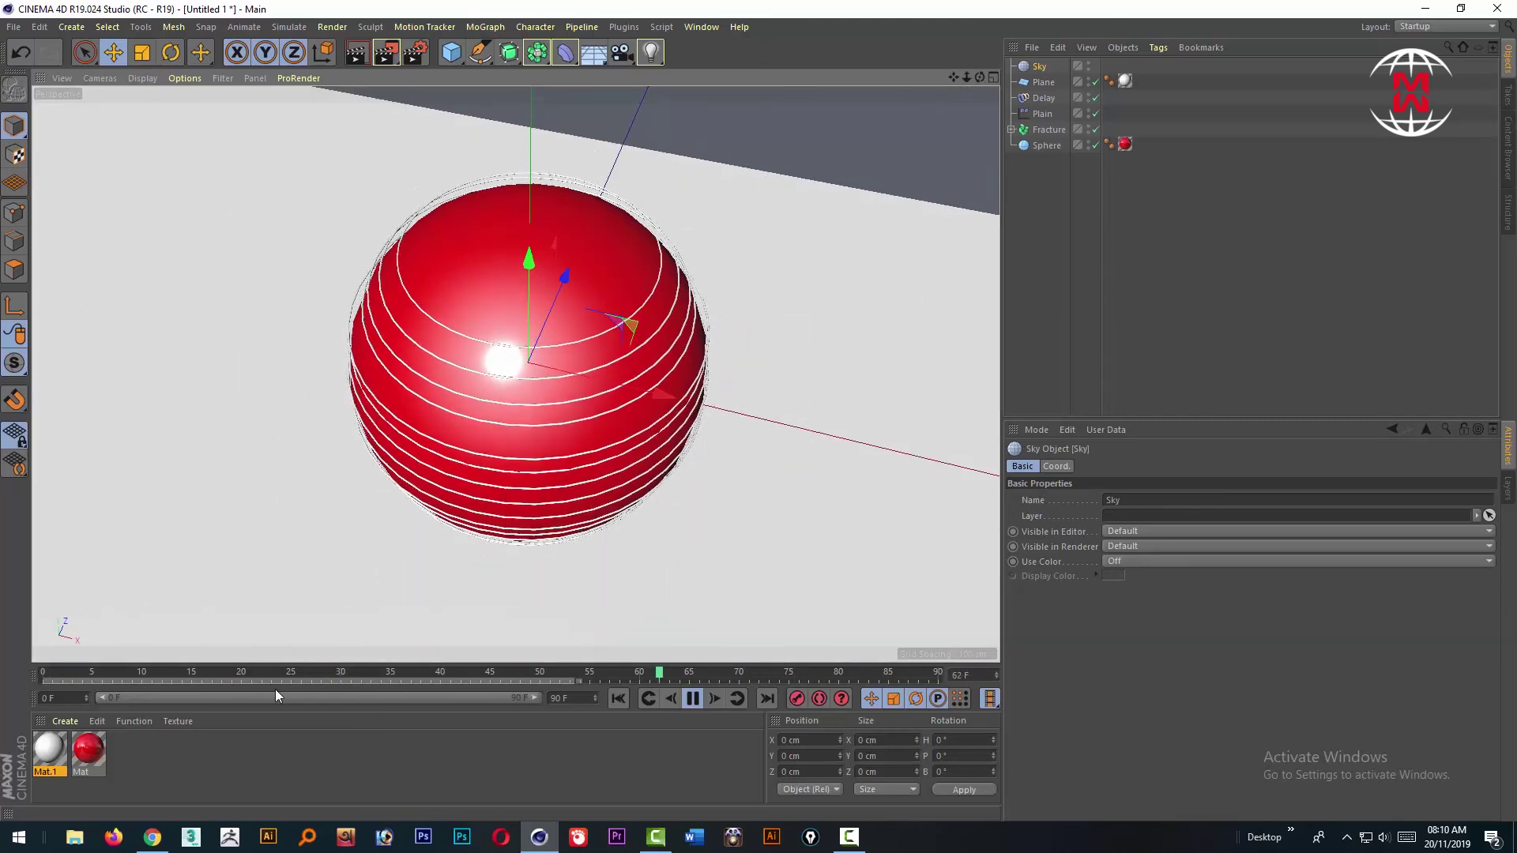
pyautogui.press('space')
# Step: Recolor the floor plane's white material to light blue with hue 197° and 100% saturation
pyautogui.doubleClick(49, 749)
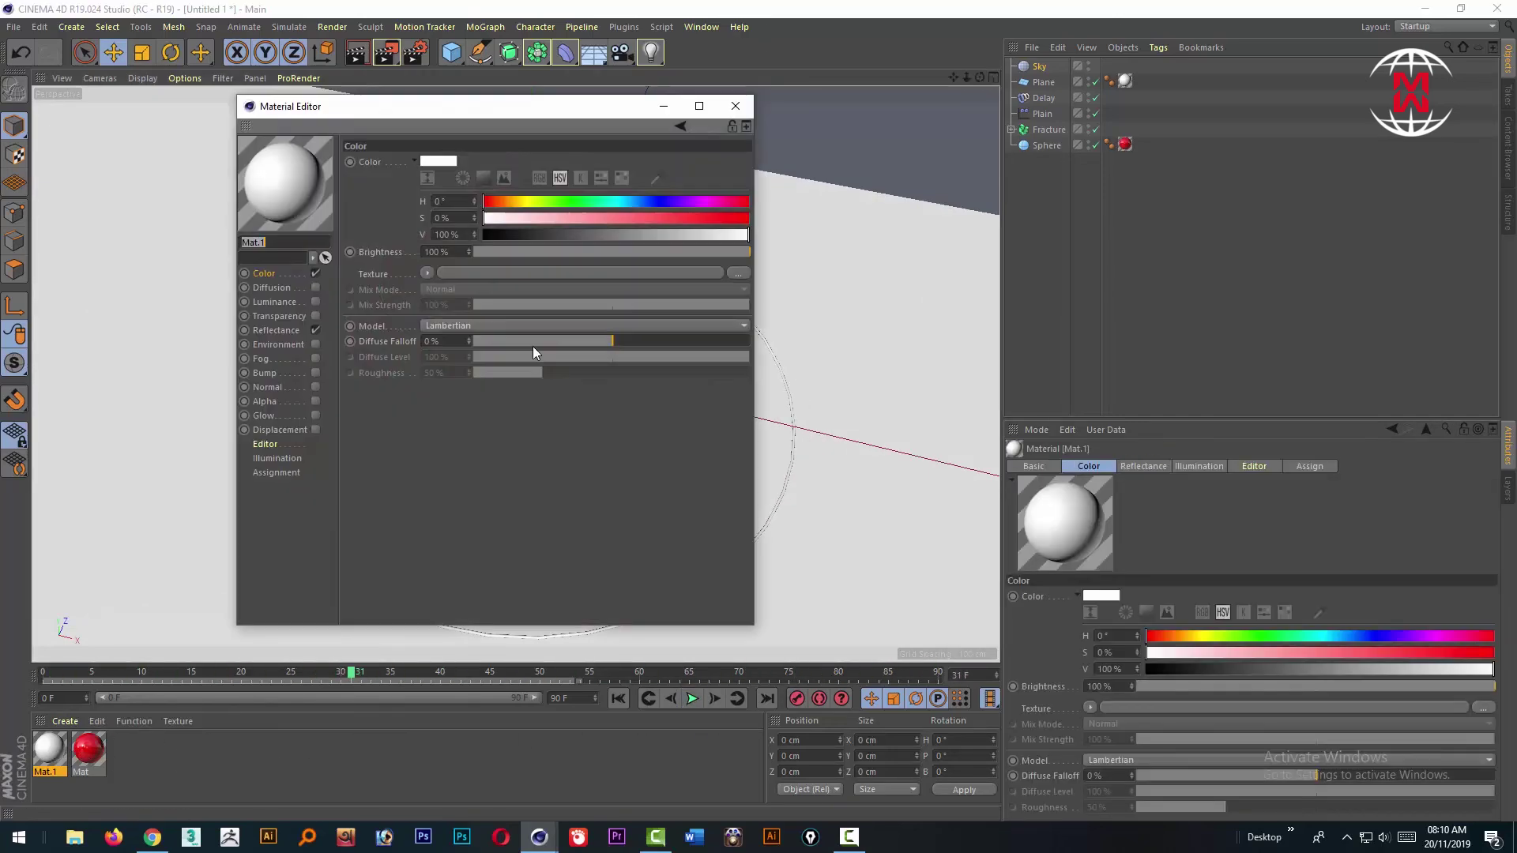
pyautogui.moveTo(644, 218); pyautogui.dragTo(770, 234)
pyautogui.moveTo(633, 110); pyautogui.dragTo(986, 131)
pyautogui.click(982, 222)
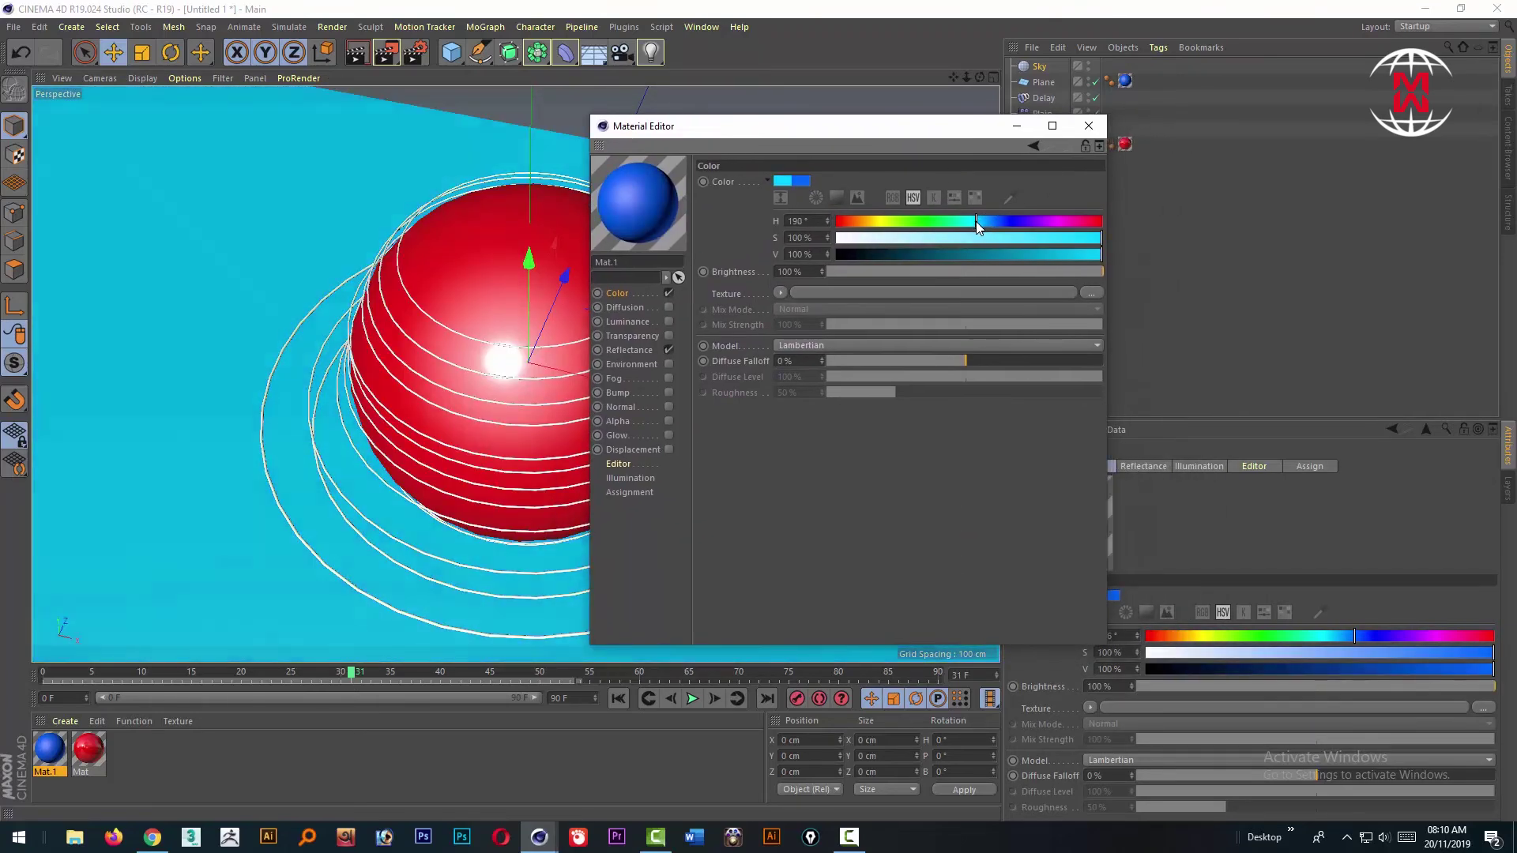
pyautogui.click(1089, 125)
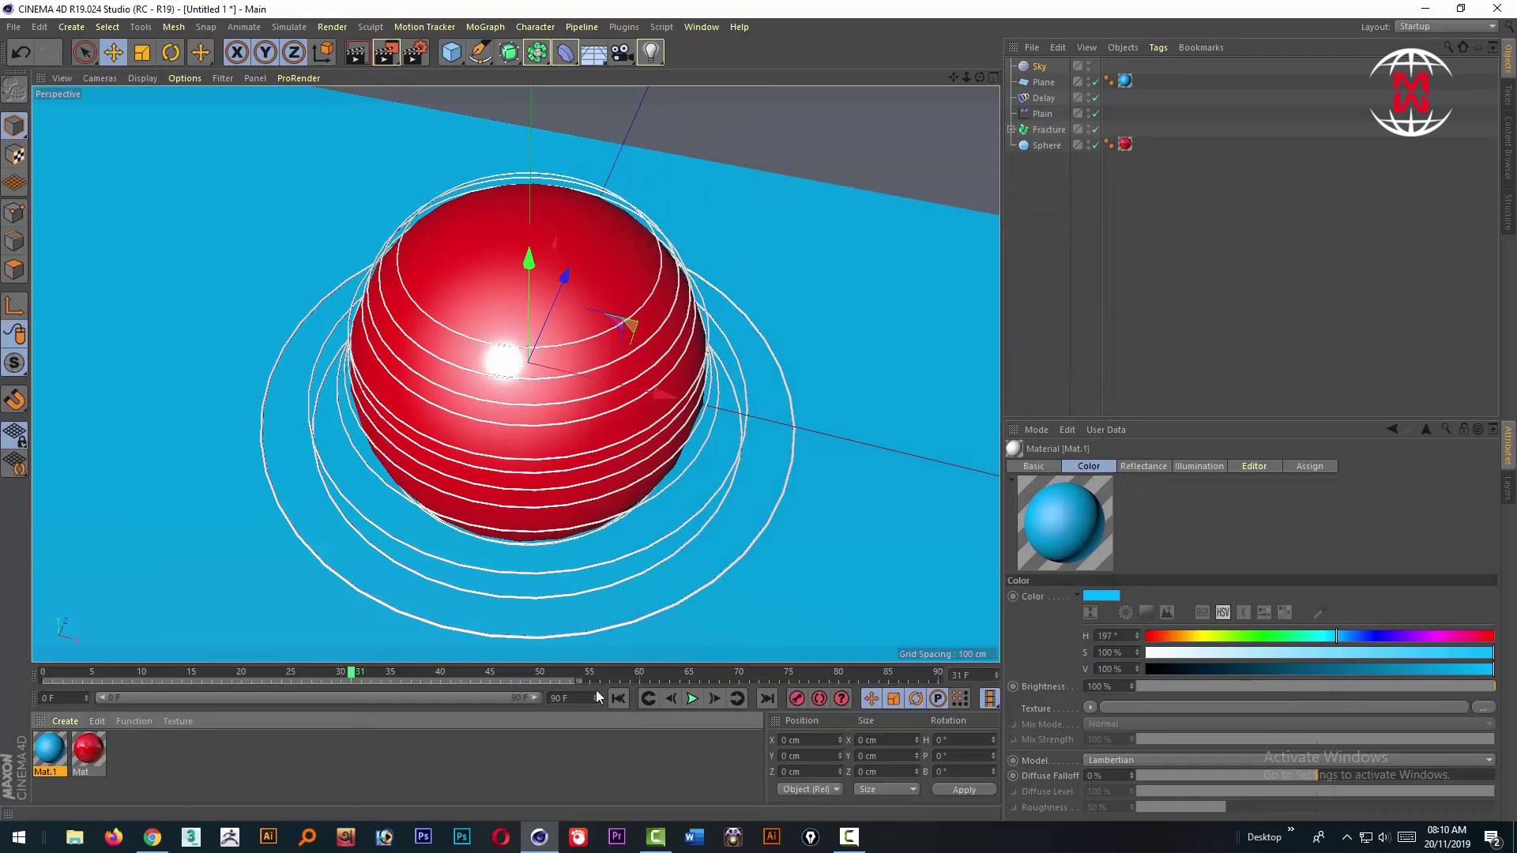
# Step: Play the animation and test-render a frame of the ringed sphere on the blue floor in the Picture Viewer
pyautogui.click(693, 699)
pyautogui.keyDown('alt'); pyautogui.moveTo(800, 434); pyautogui.dragTo(695, 495); pyautogui.keyUp('alt')
pyautogui.click(386, 52)
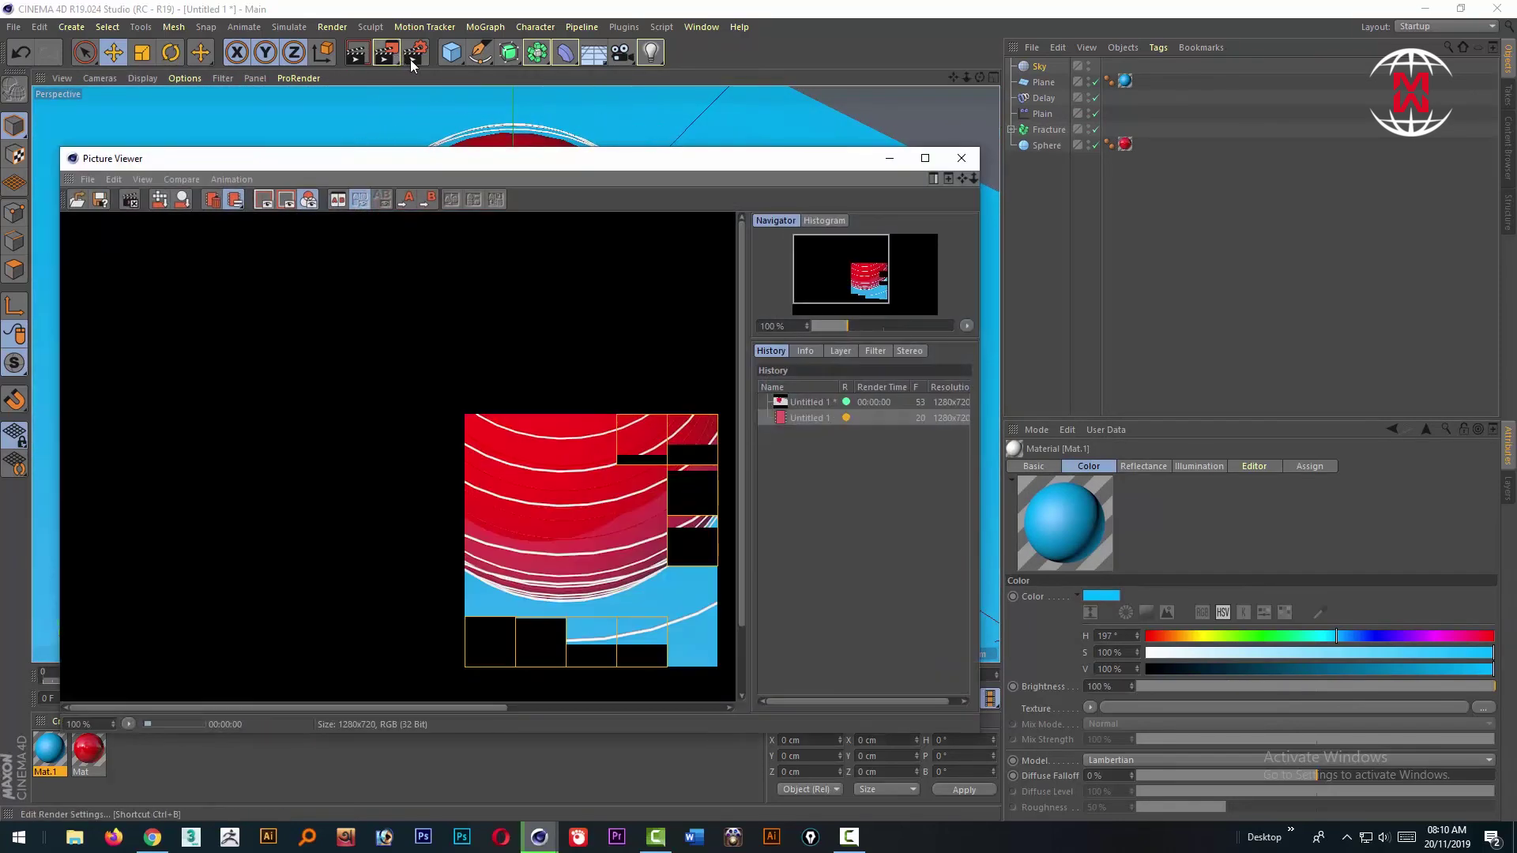
pyautogui.click(962, 158)
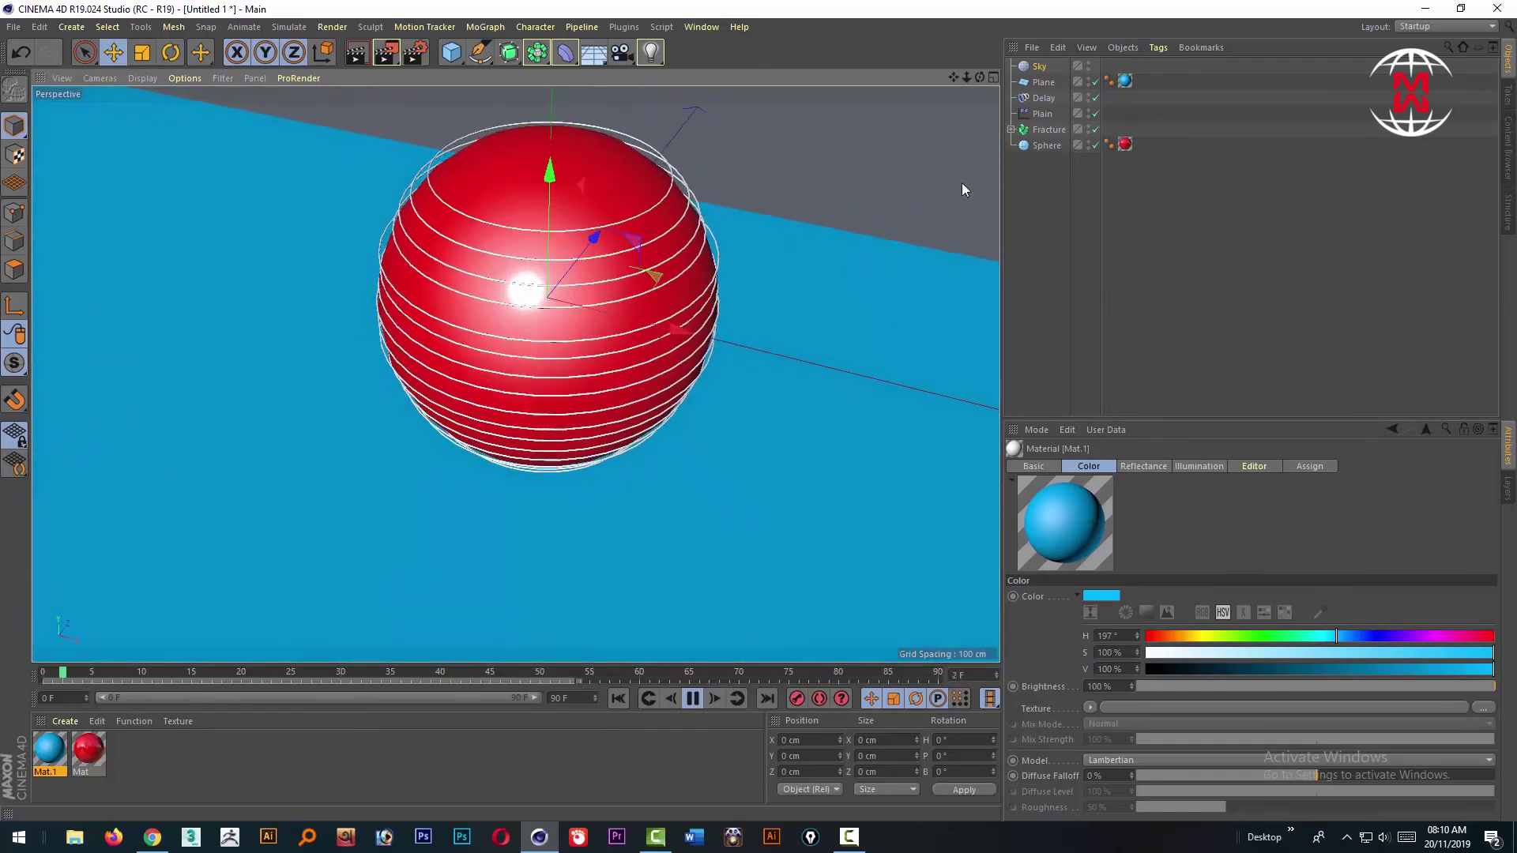
# Step: Frame the sphere centrally from a low front angle during playback, and stop the animation
pyautogui.click(61, 77)
pyautogui.click(117, 188)
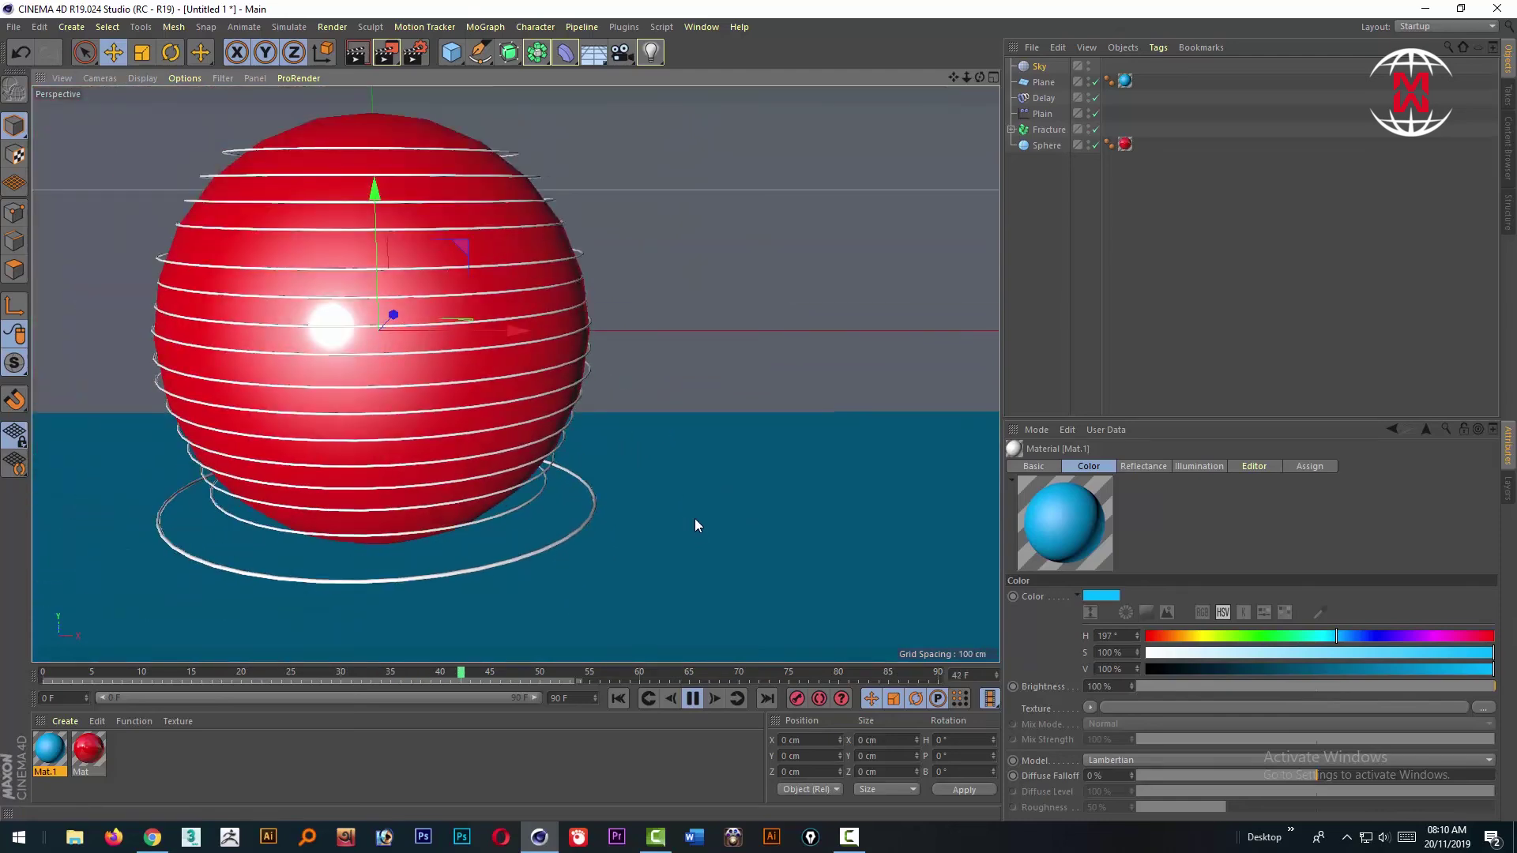
pyautogui.keyDown('alt'); pyautogui.moveTo(678, 433); pyautogui.dragTo(670, 449); pyautogui.keyUp('alt')
pyautogui.moveTo(954, 78); pyautogui.dragTo(1181, 51)
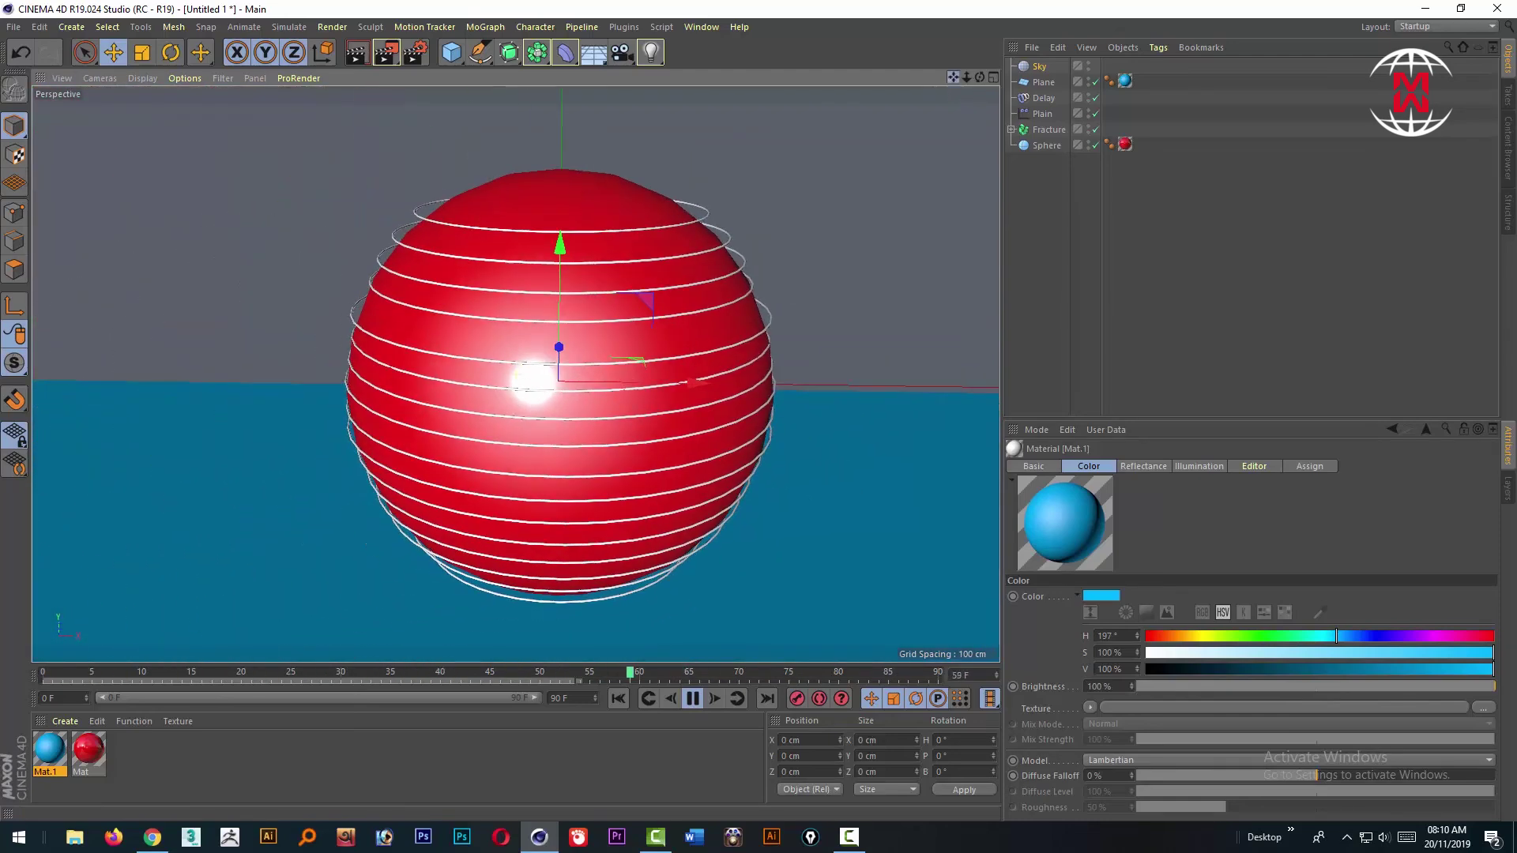
pyautogui.click(692, 697)
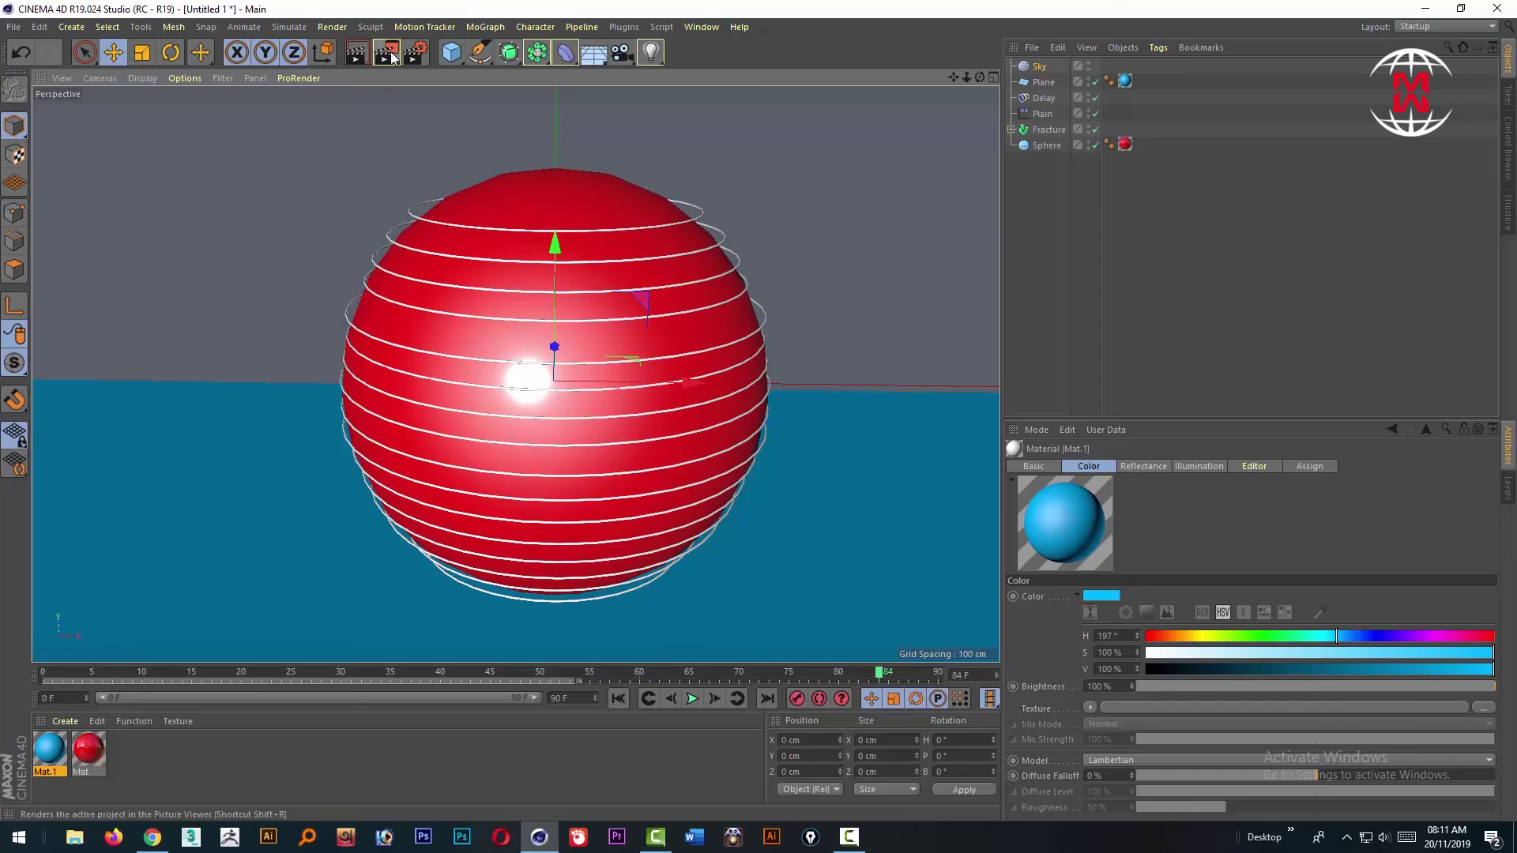
# Step: Set the render output to the HDTV 1080 29.97 film/video preset
pyautogui.click(416, 52)
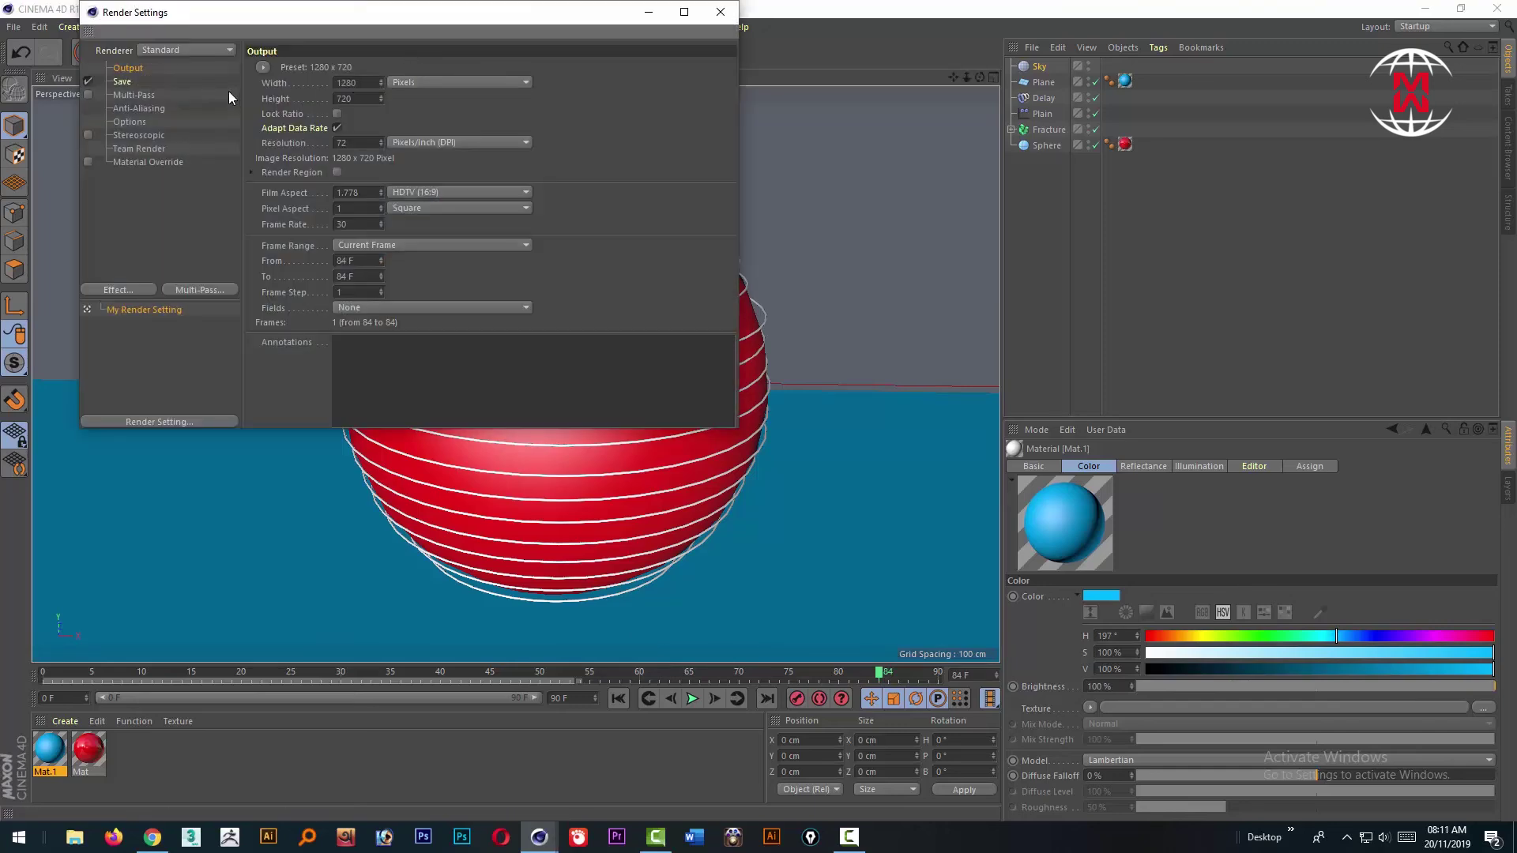
pyautogui.click(262, 68)
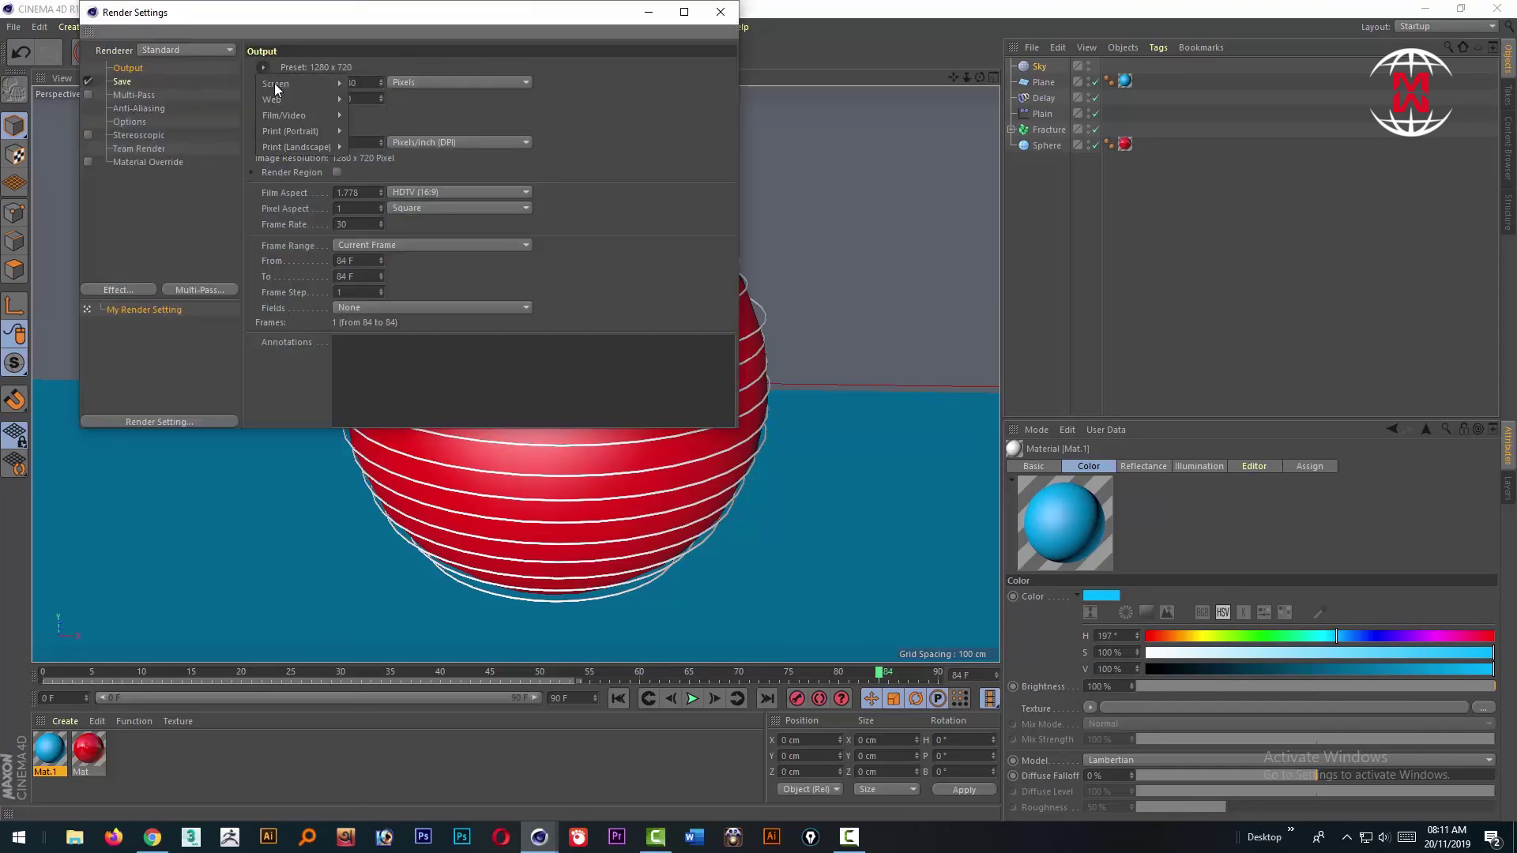
pyautogui.moveTo(289, 119)
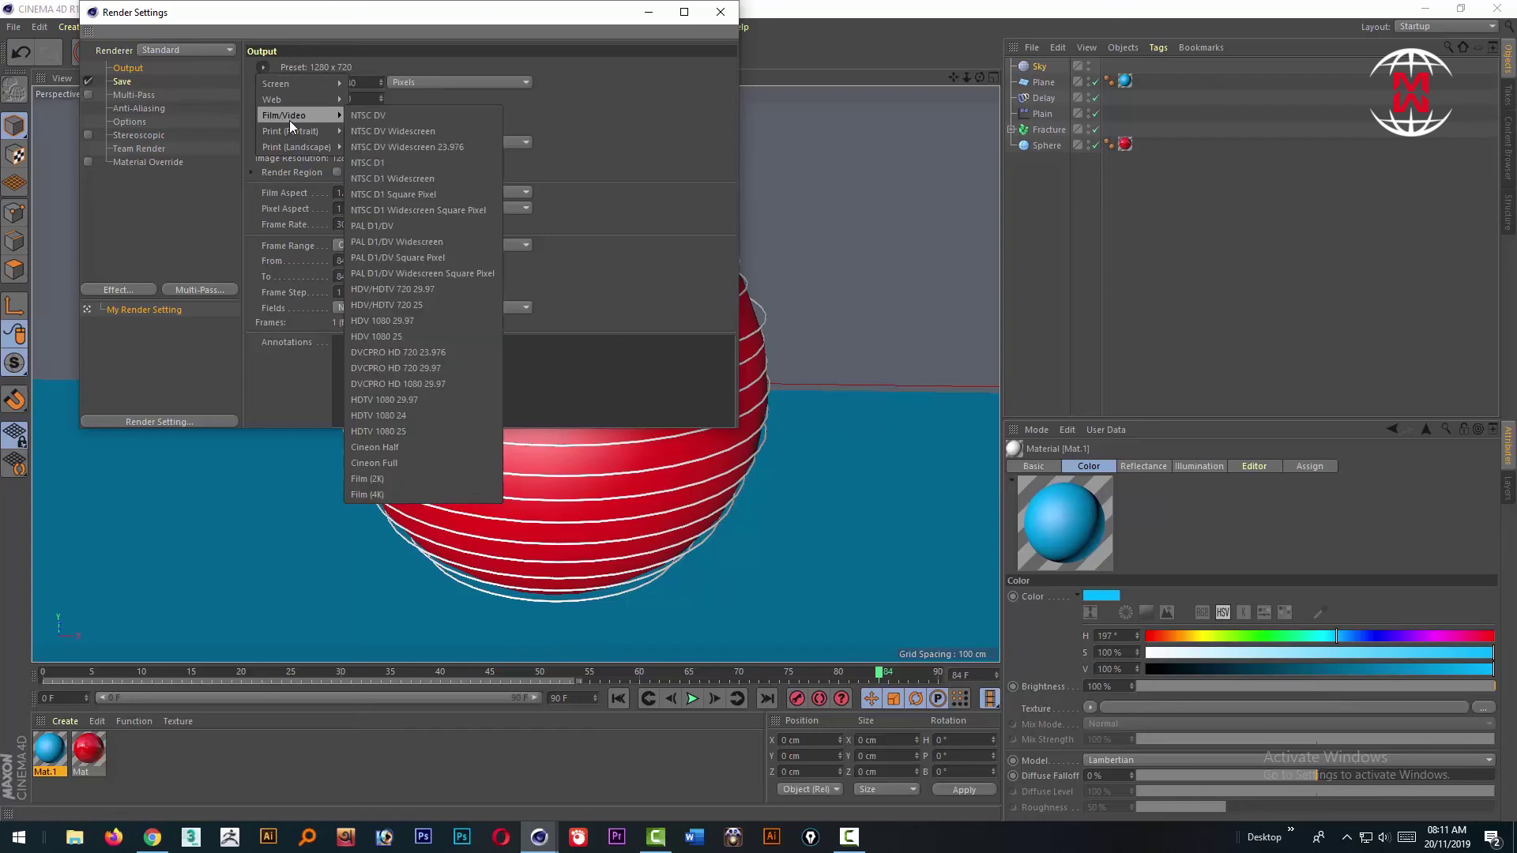
pyautogui.click(420, 320)
pyautogui.click(262, 67)
pyautogui.moveTo(290, 84)
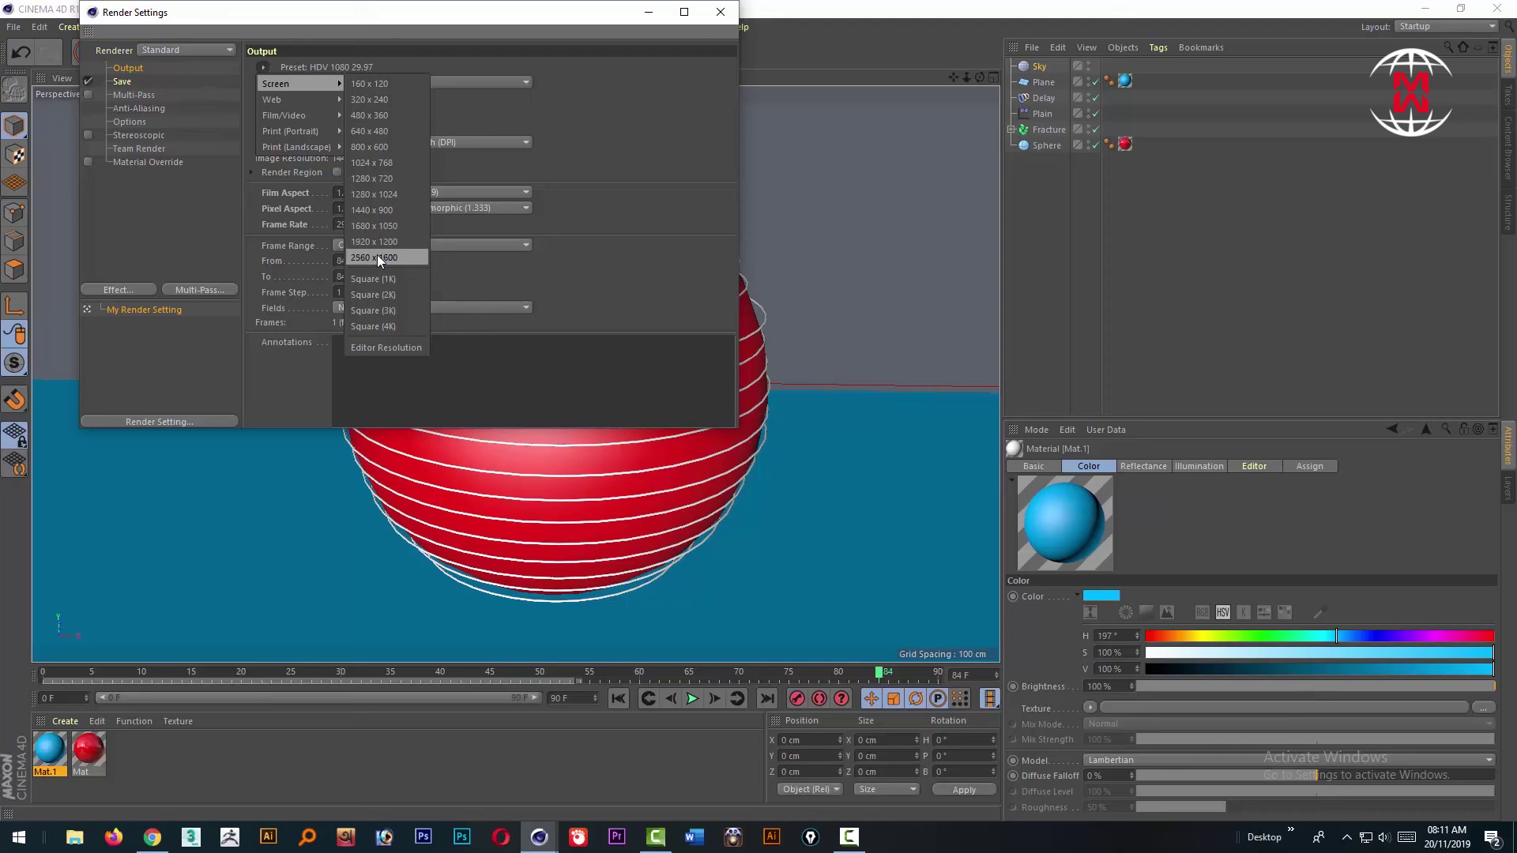
pyautogui.moveTo(316, 117)
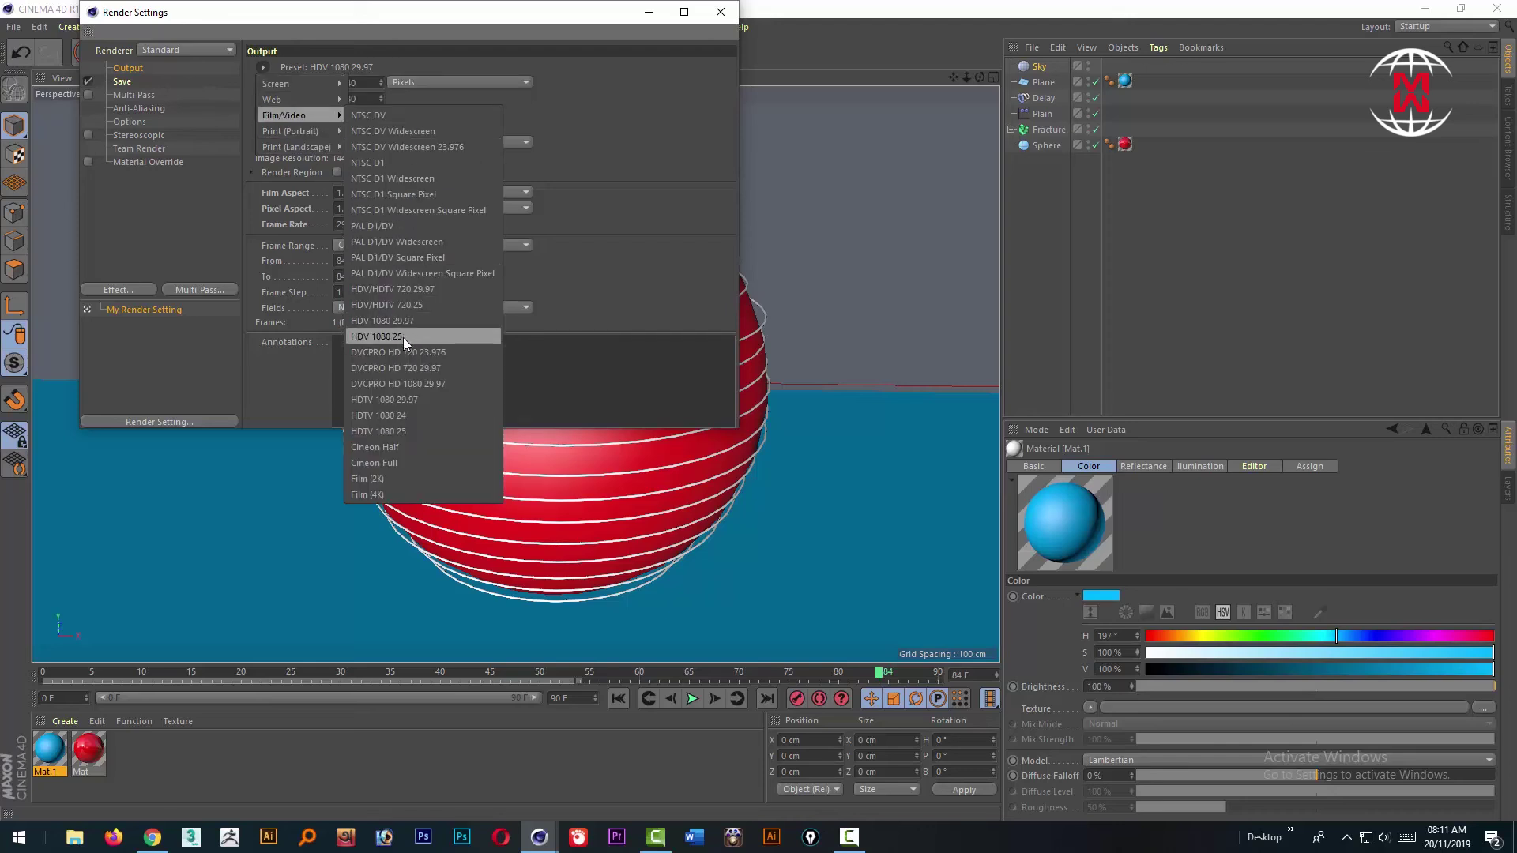
pyautogui.click(401, 399)
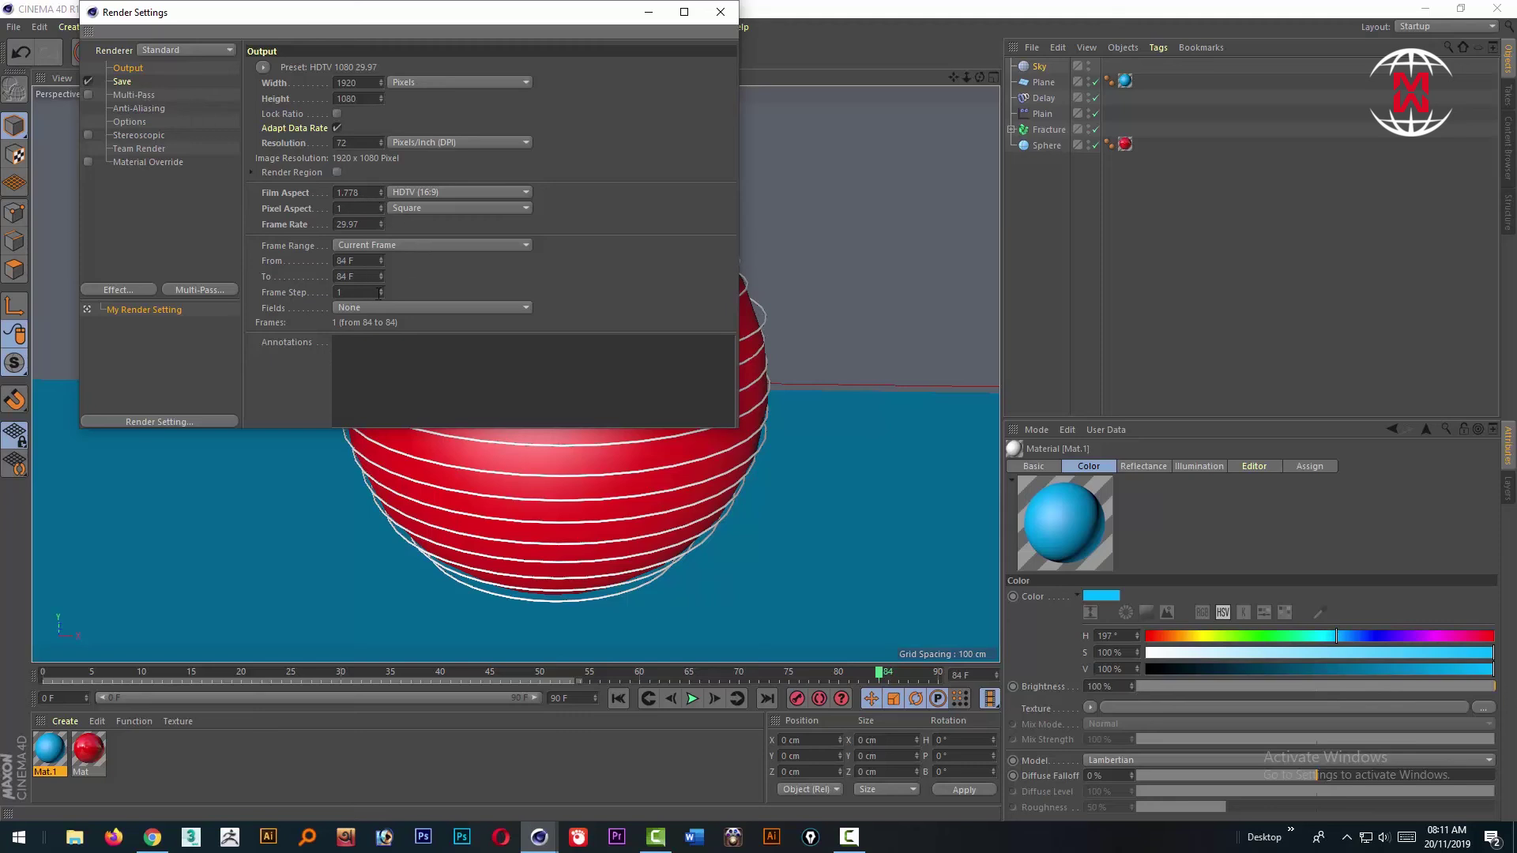
# Step: Switch the render's frame range to all frames and set its end to frame 50
pyautogui.click(408, 245)
pyautogui.click(425, 271)
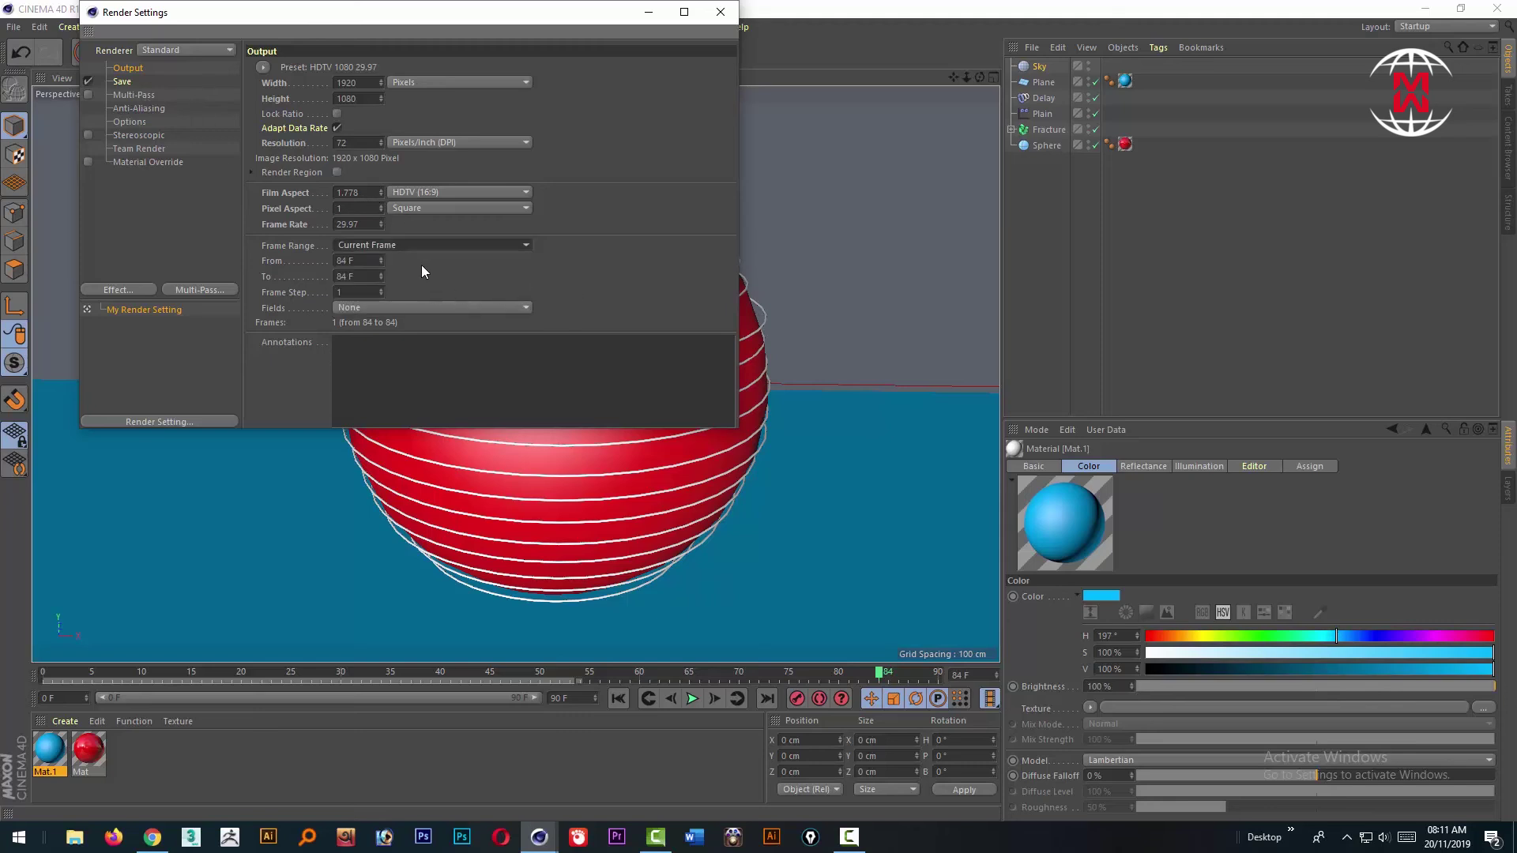
pyautogui.click(411, 247)
pyautogui.click(390, 286)
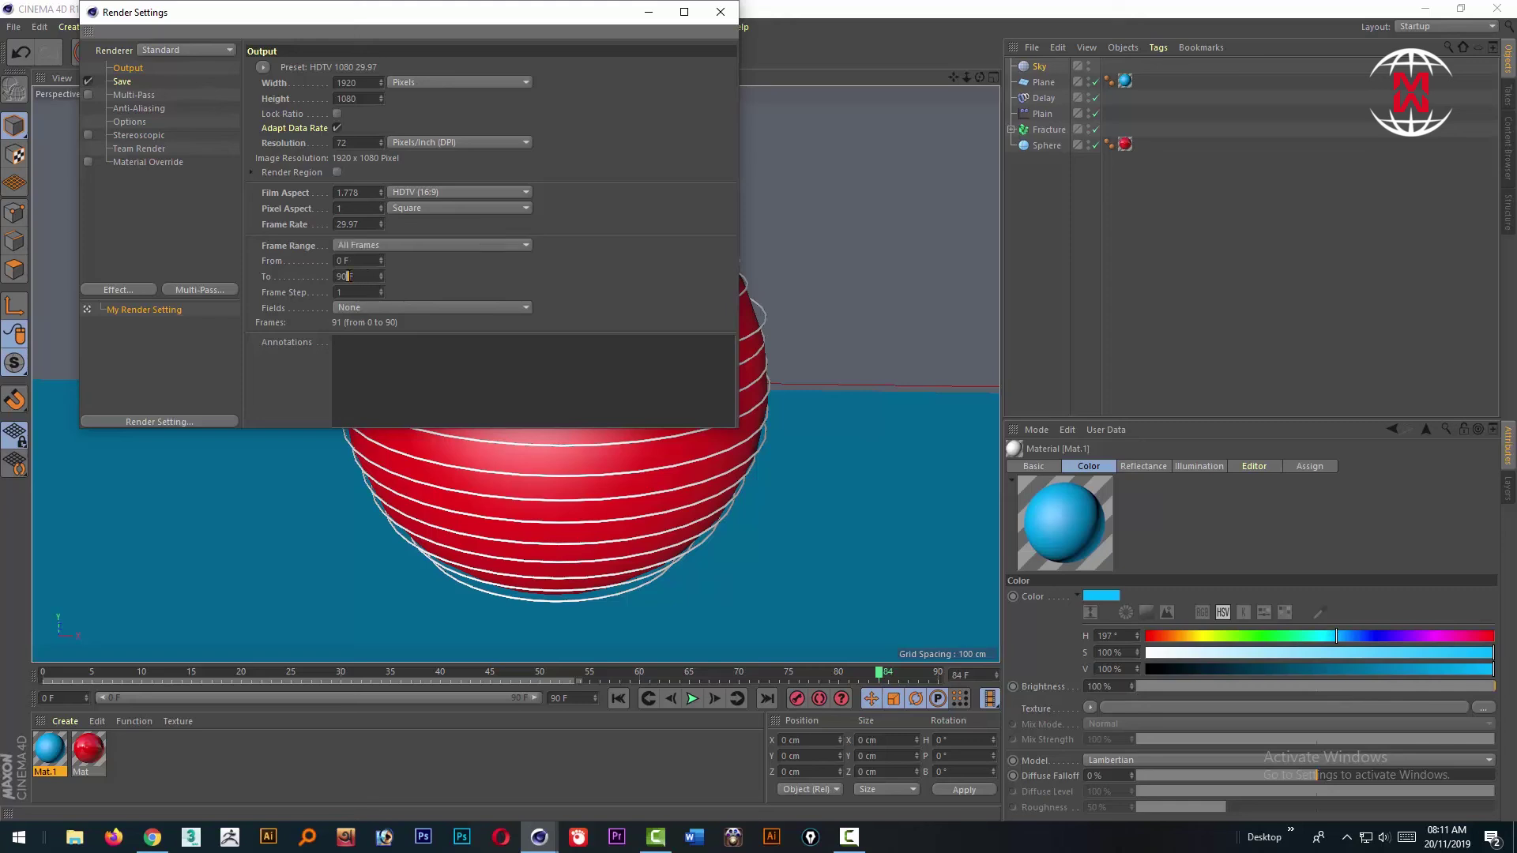
pyautogui.doubleClick(343, 276)
pyautogui.write('50')
pyautogui.press('Return')
# Step: Set the render's save file to Circle Animation inside a new folder on the Desktop
pyautogui.click(125, 81)
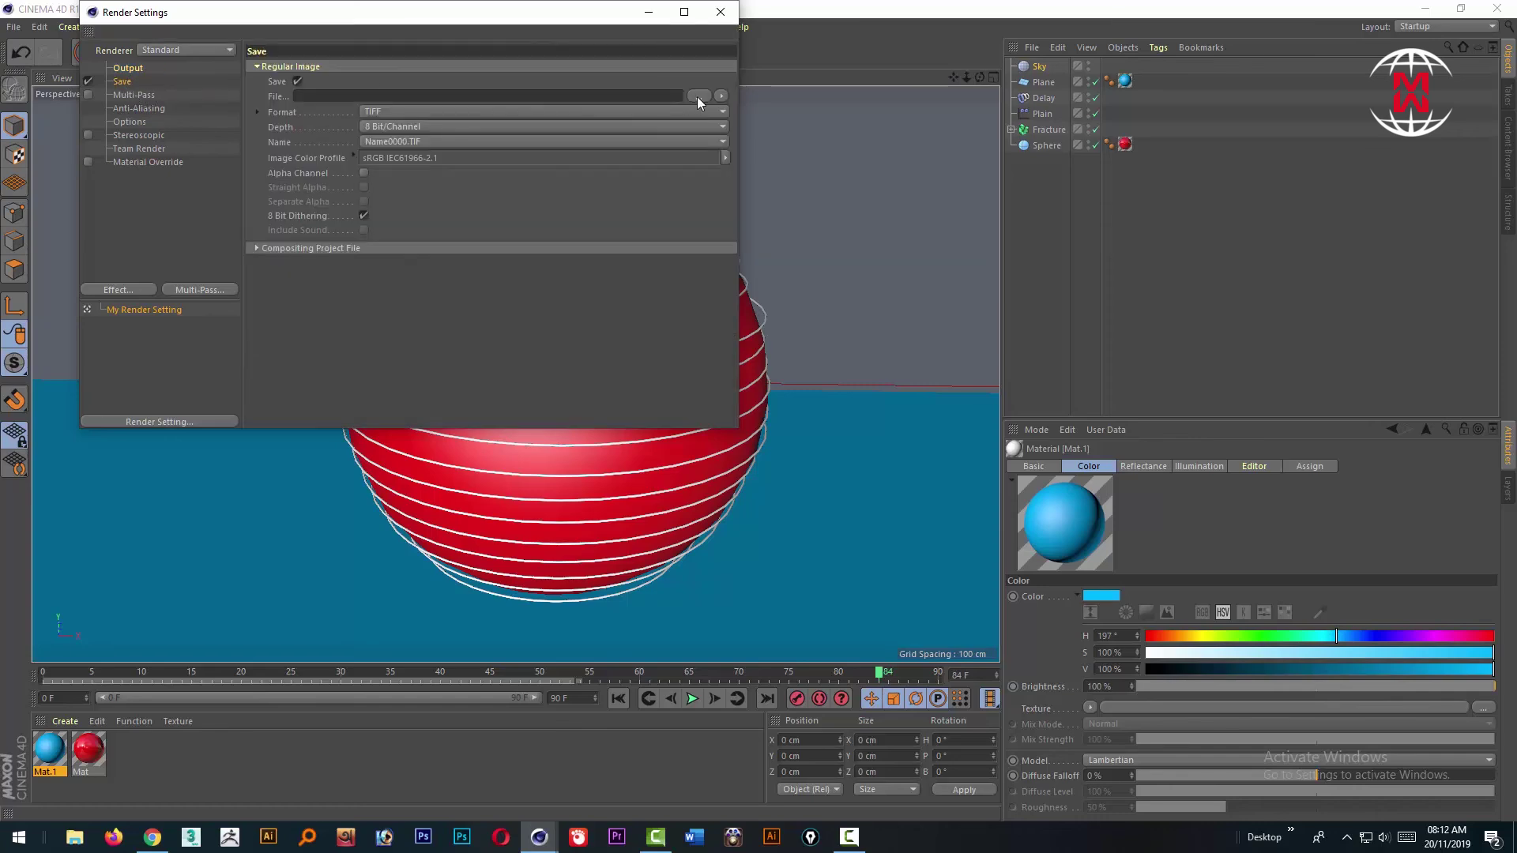
pyautogui.click(697, 96)
pyautogui.moveTo(835, 126); pyautogui.dragTo(822, 350)
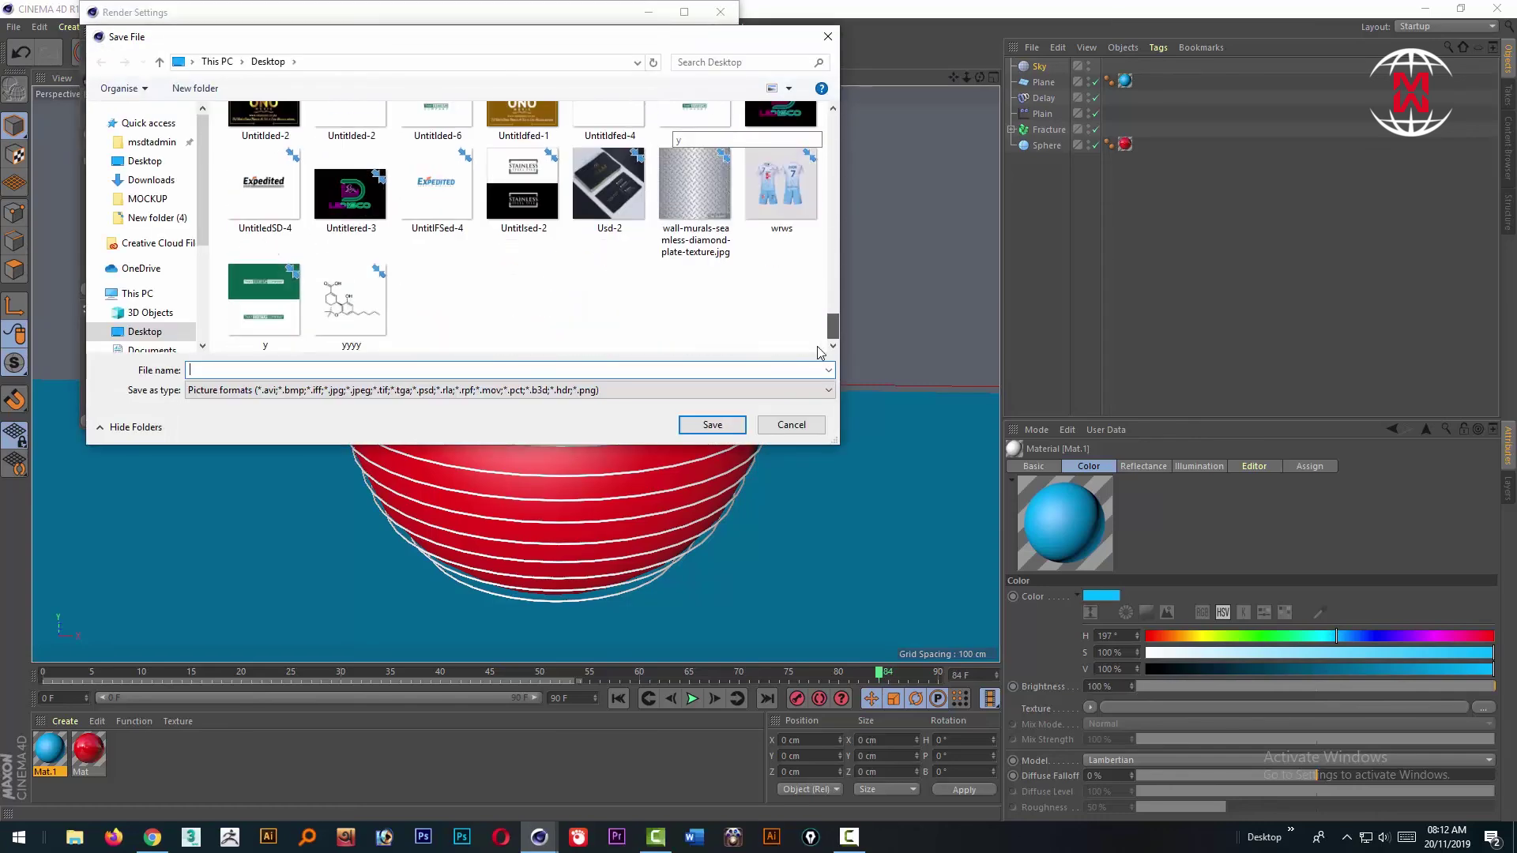
pyautogui.rightClick(467, 300)
pyautogui.moveTo(619, 487)
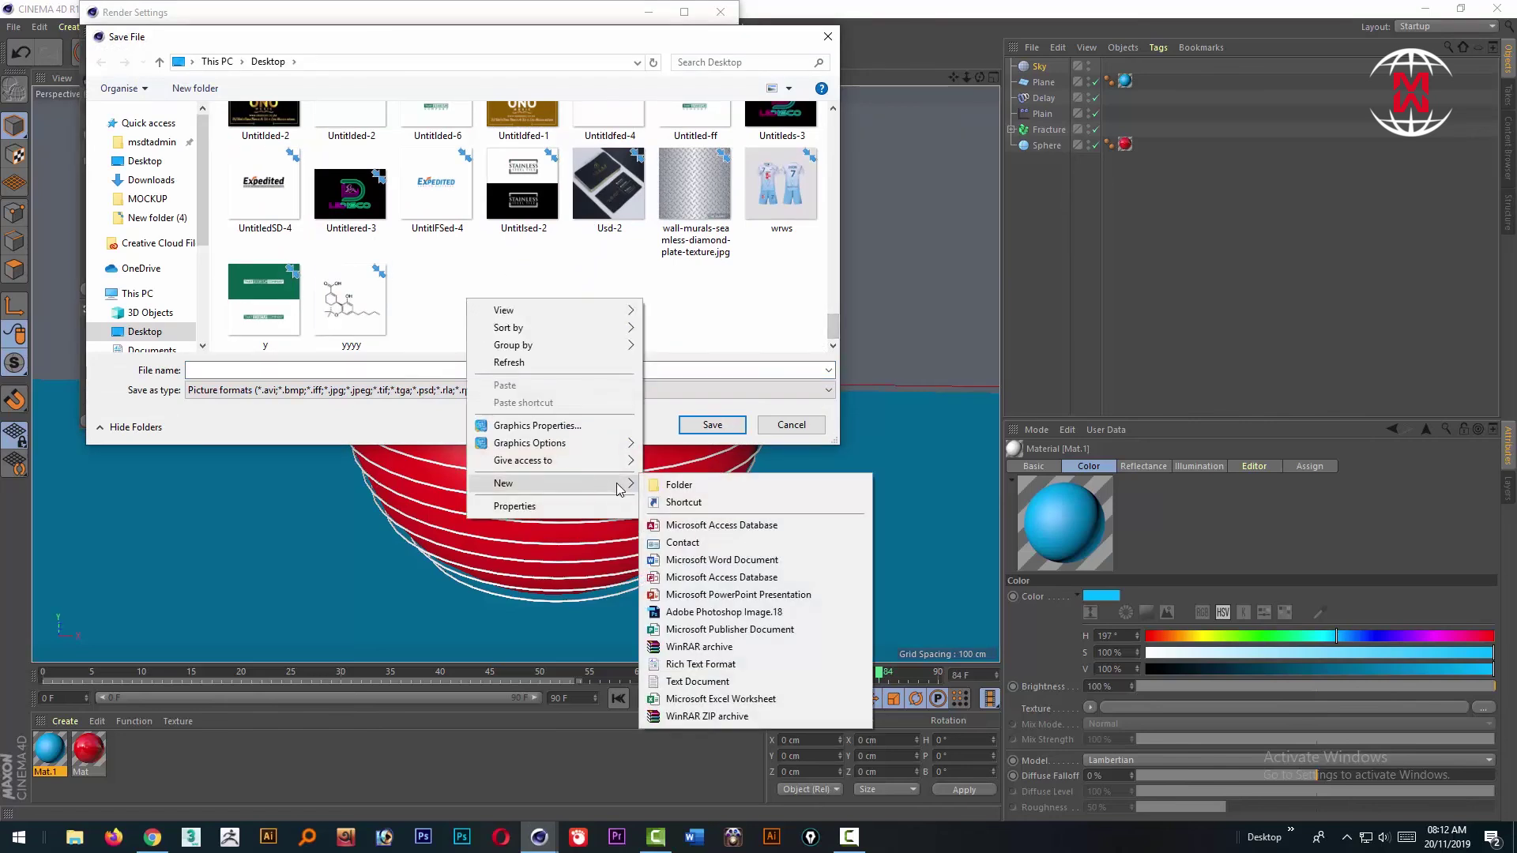
pyautogui.click(672, 486)
pyautogui.moveTo(464, 45); pyautogui.dragTo(550, 45)
pyautogui.doubleClick(526, 301)
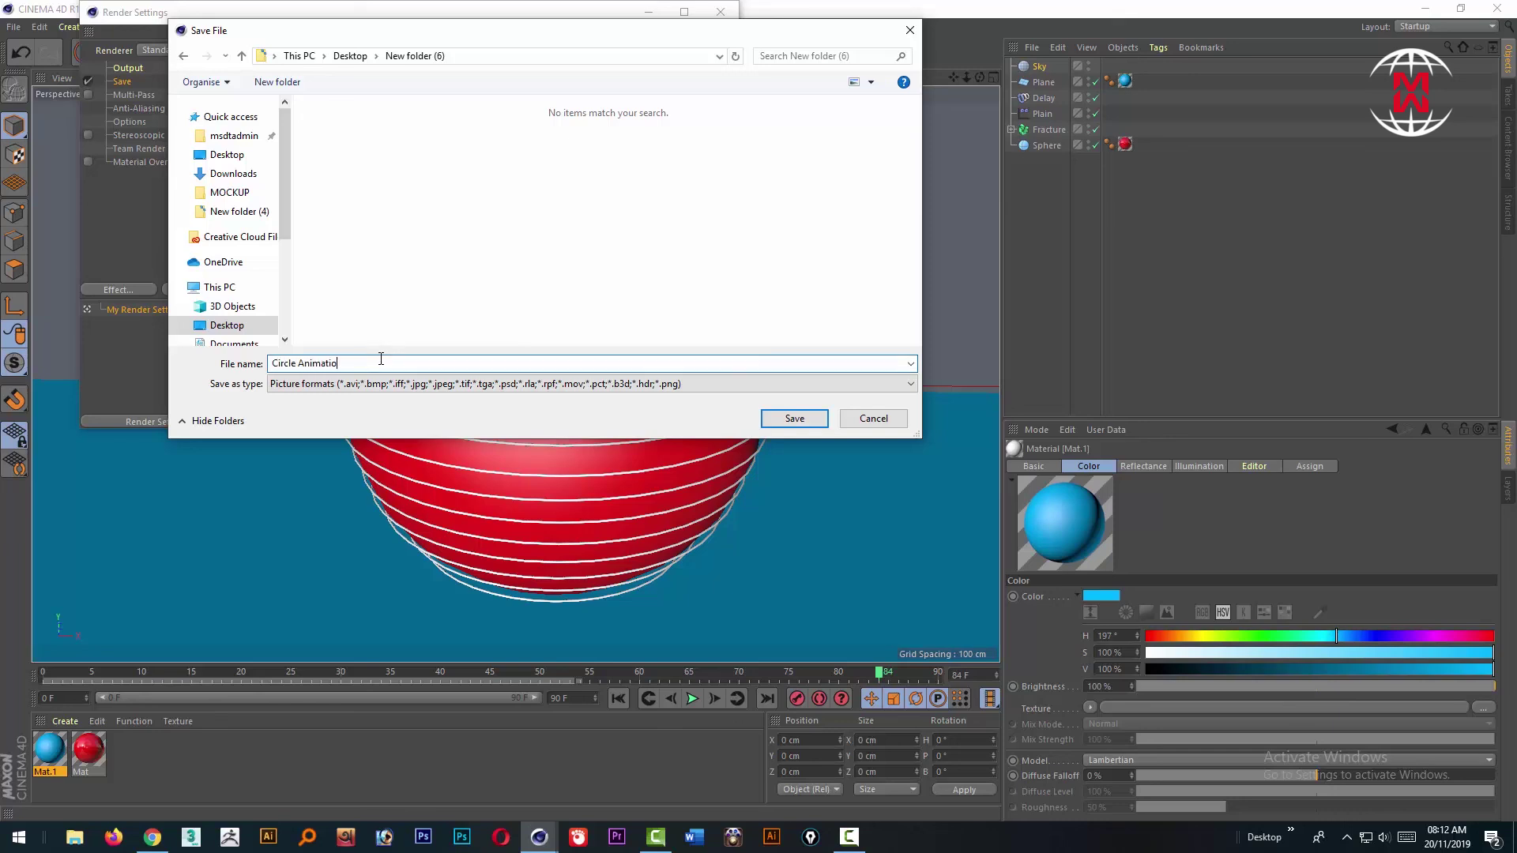
pyautogui.click(785, 418)
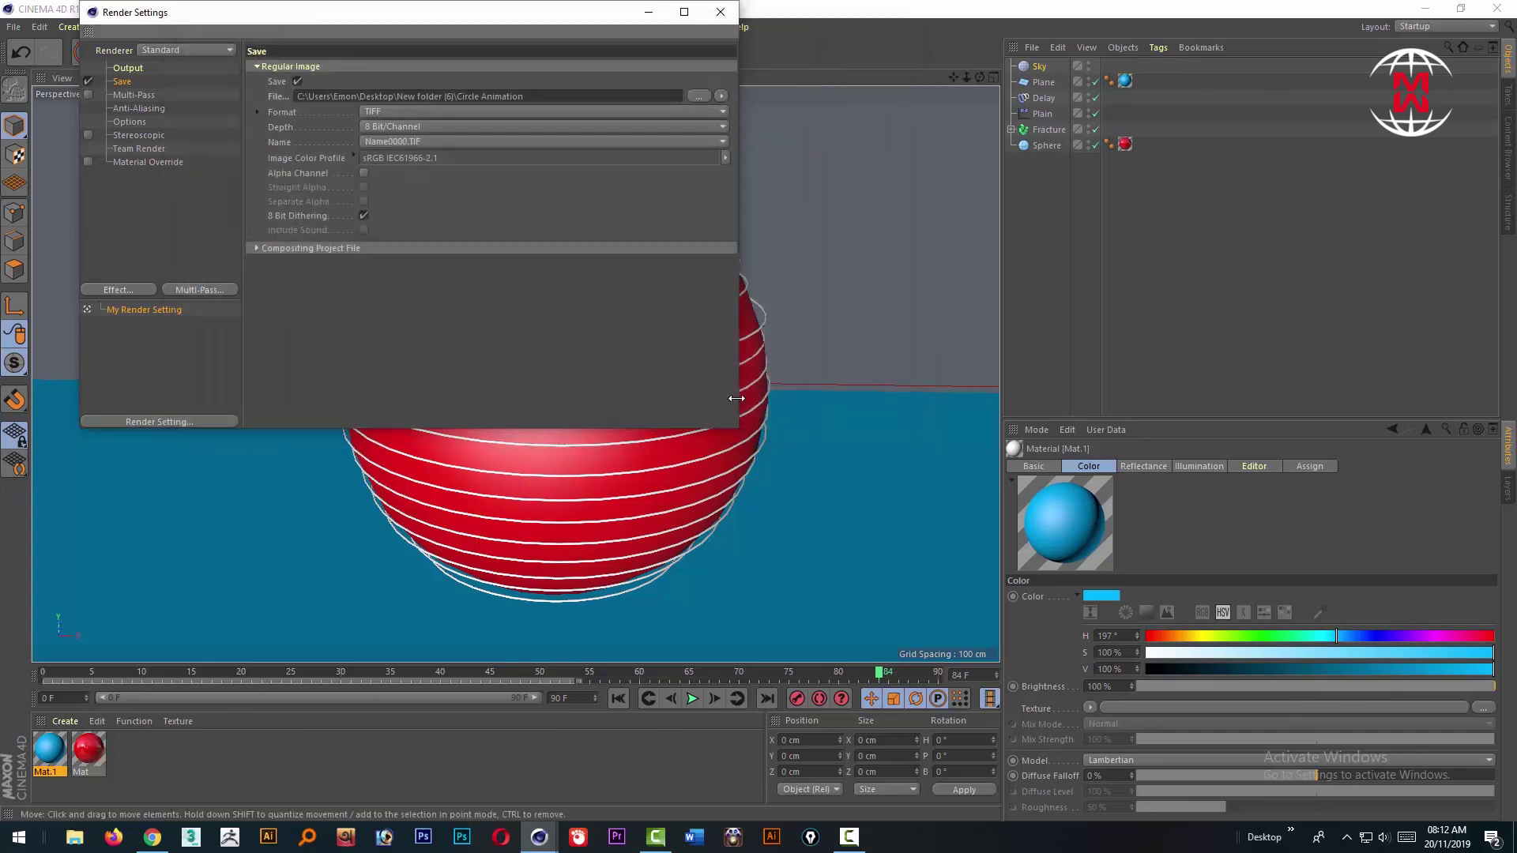
# Step: Set the saved render's format to MP4 and render the animation in the Picture Viewer
pyautogui.click(440, 113)
pyautogui.click(390, 433)
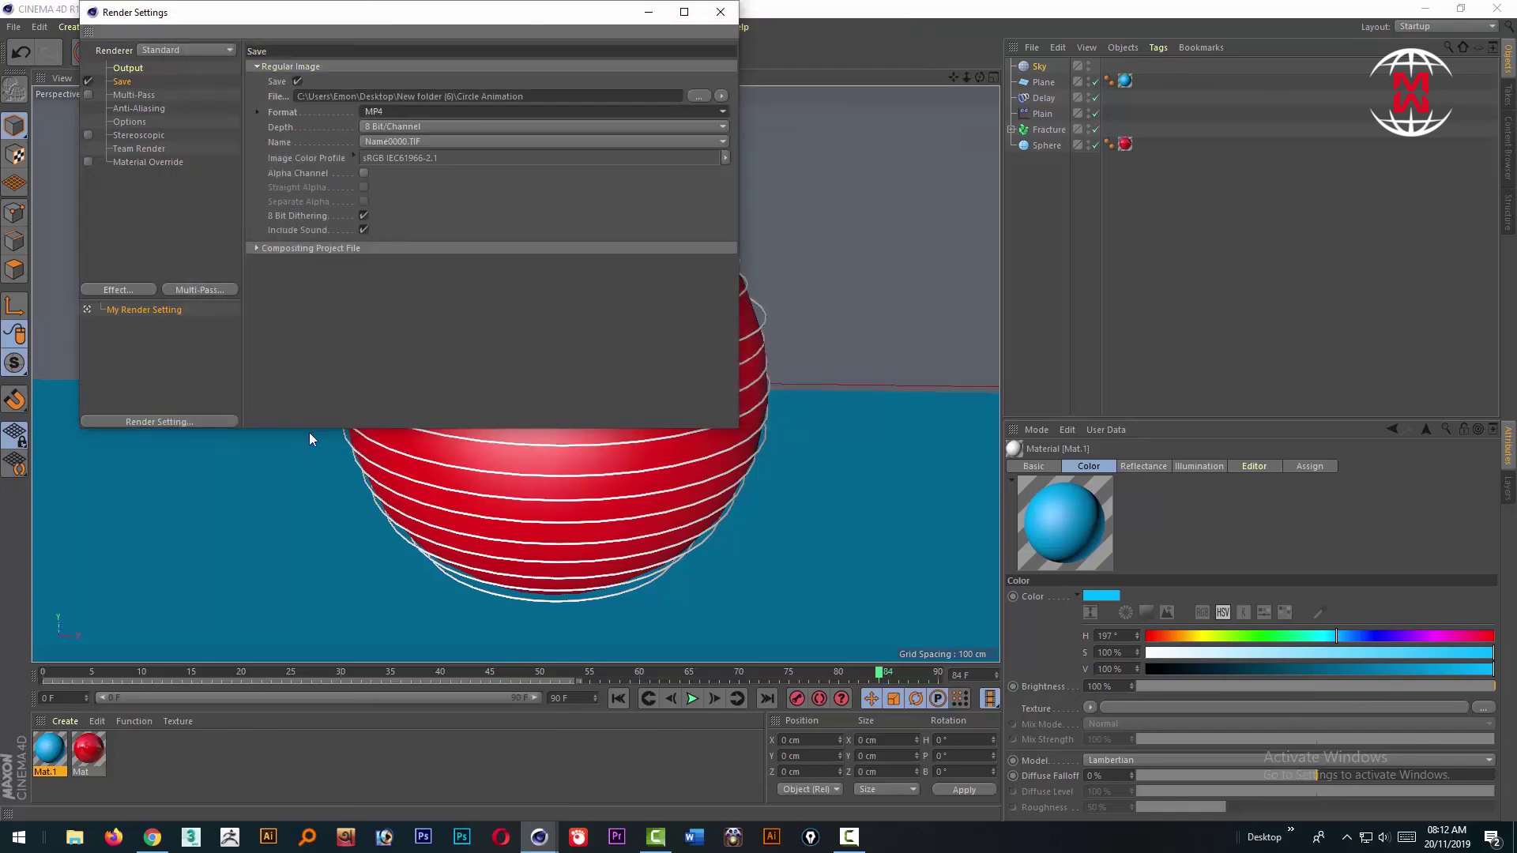
pyautogui.click(721, 12)
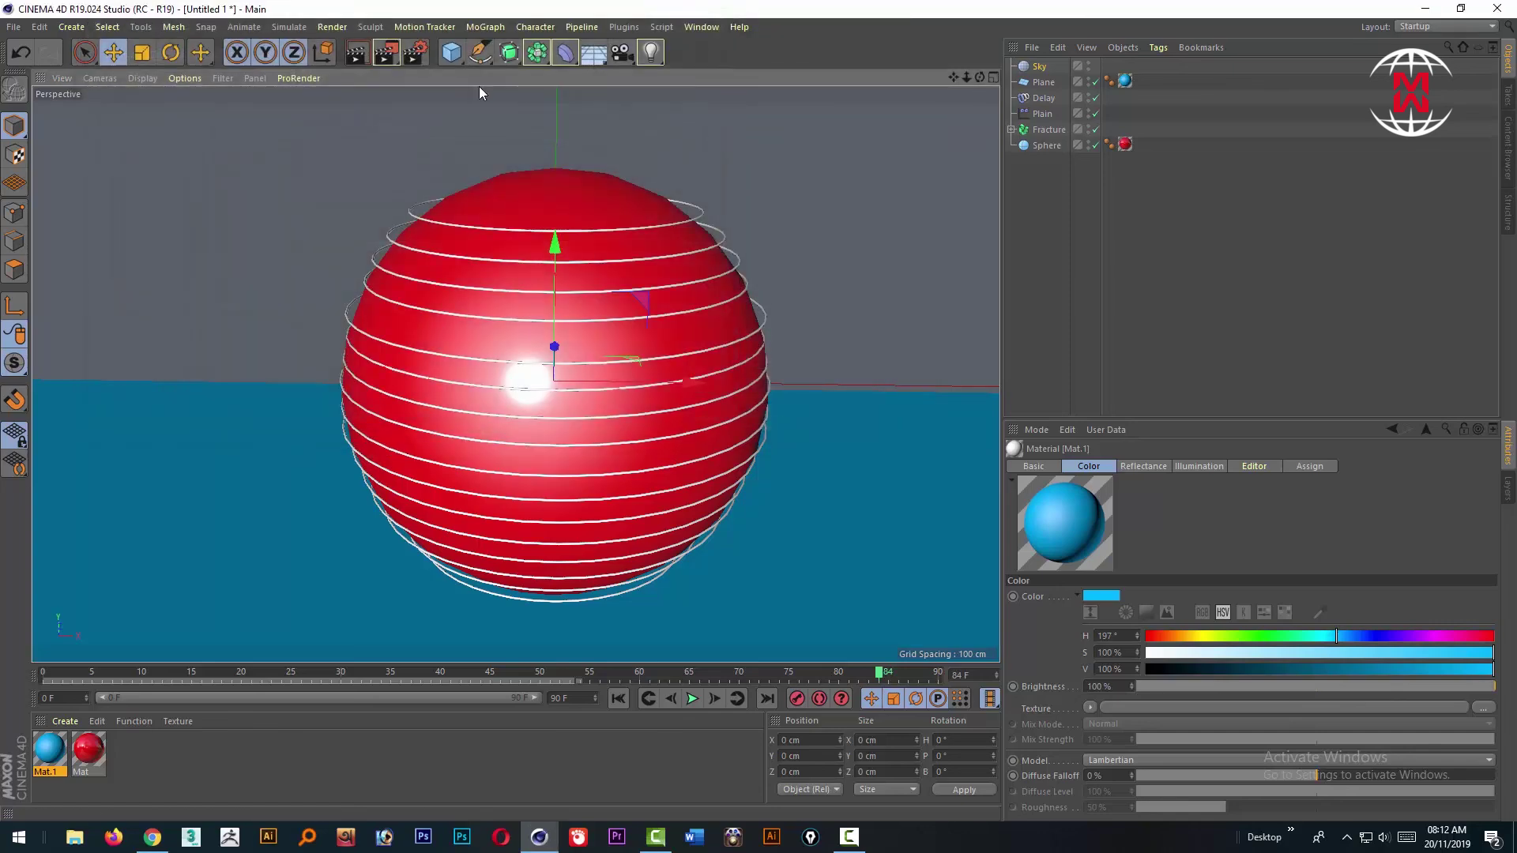
pyautogui.click(409, 54)
pyautogui.click(721, 12)
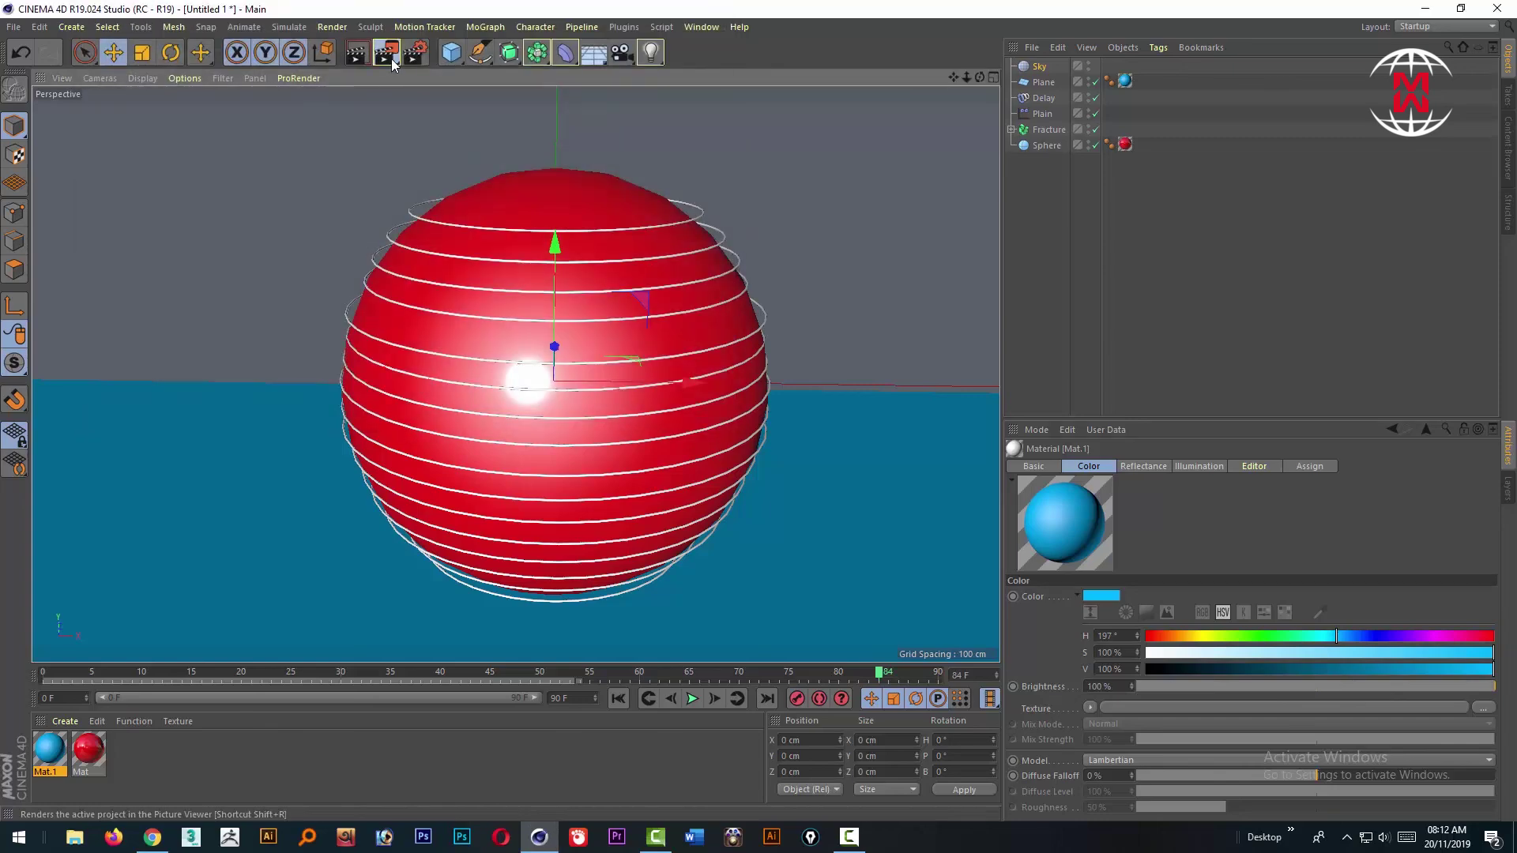
pyautogui.click(386, 52)
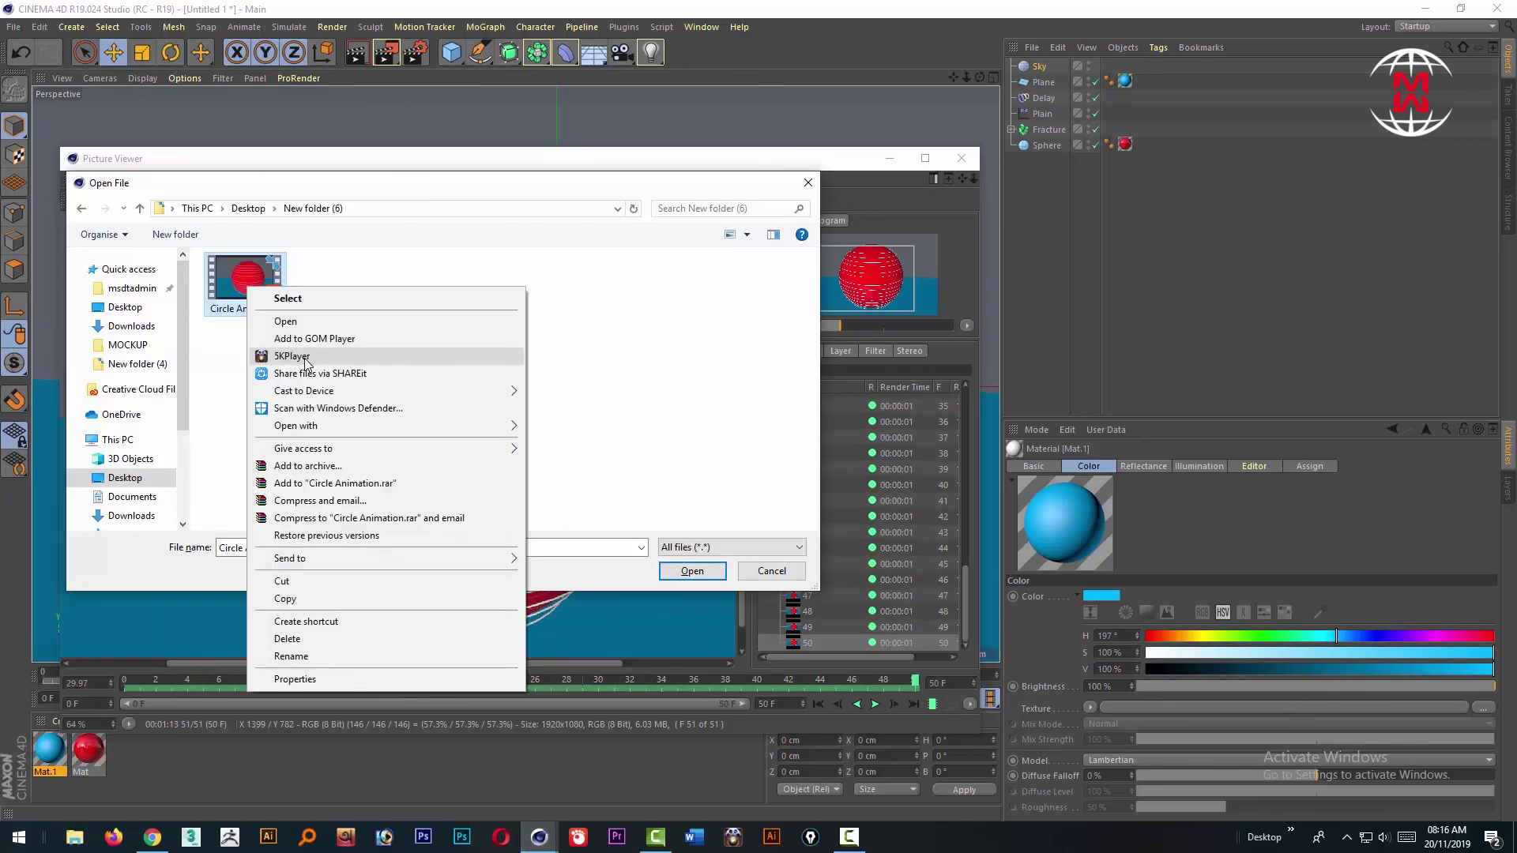
# Step: Open the rendered Circle Animation video in 5KPlayer for review, and close the file browser
pyautogui.click(307, 357)
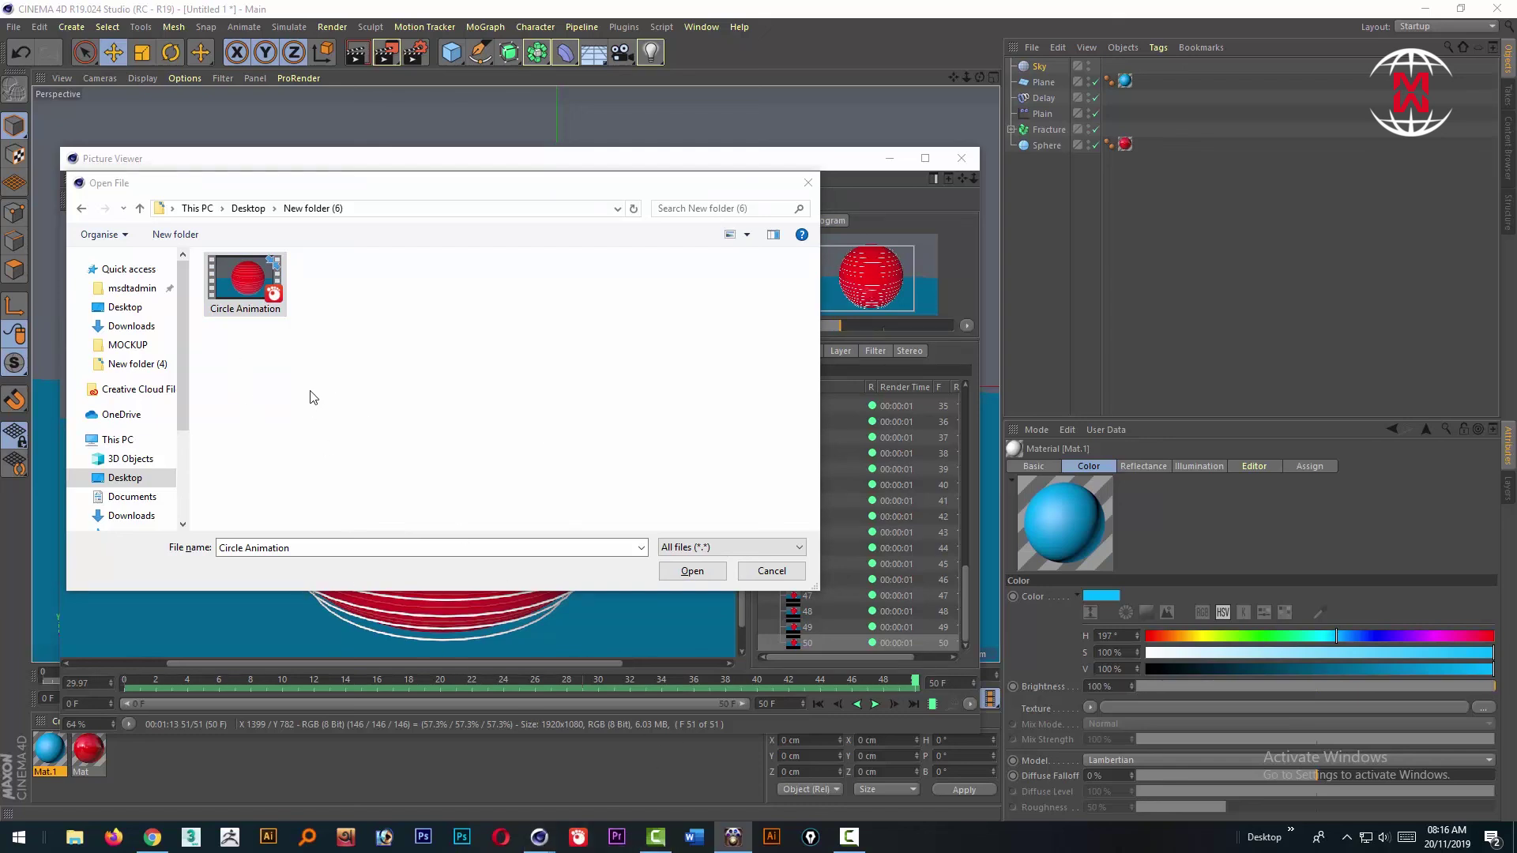
pyautogui.click(1095, 210)
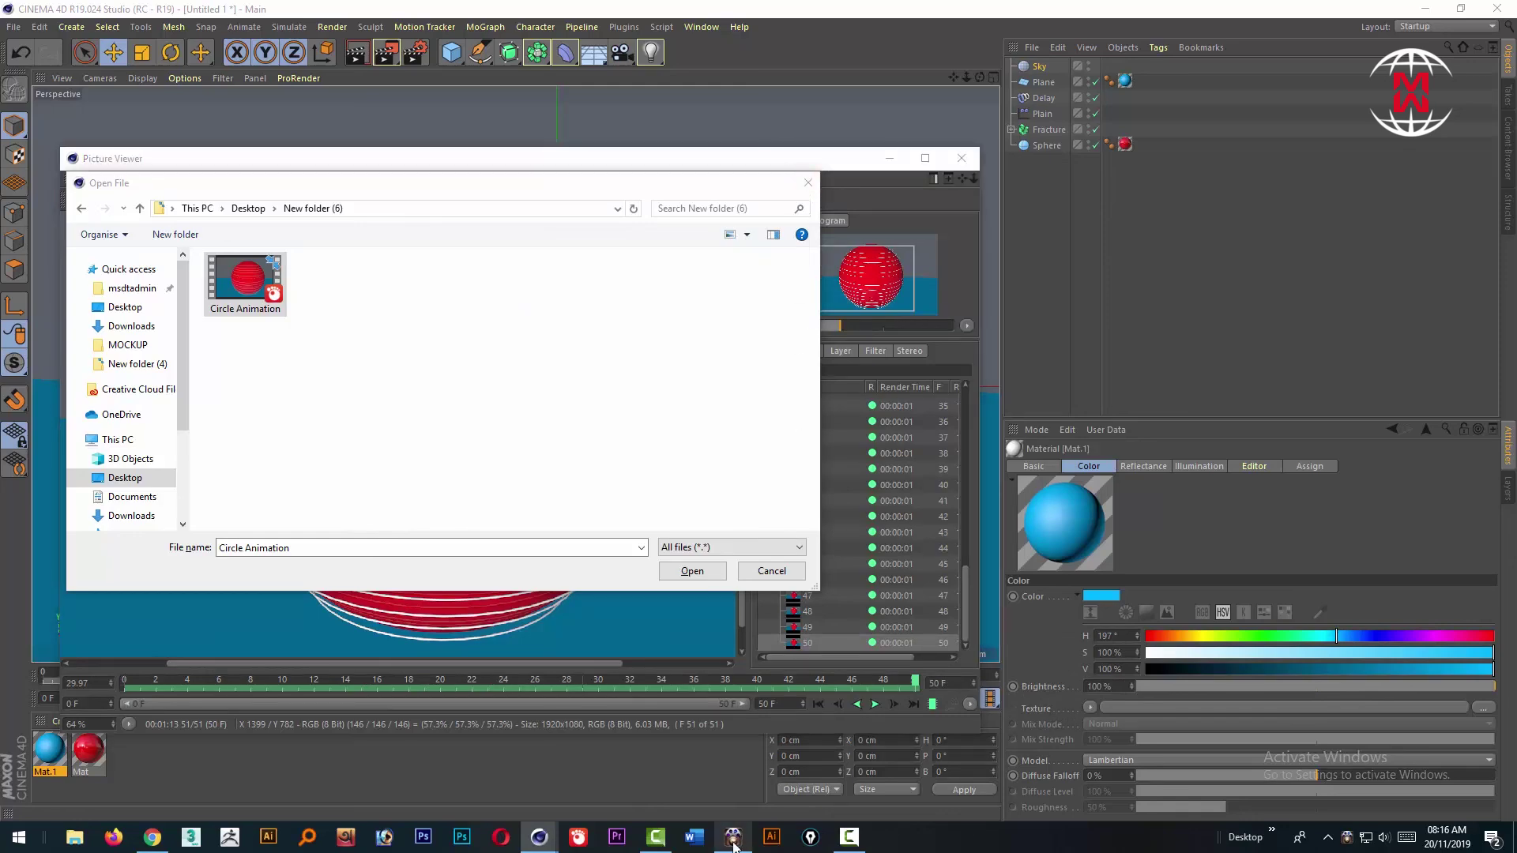
pyautogui.click(807, 182)
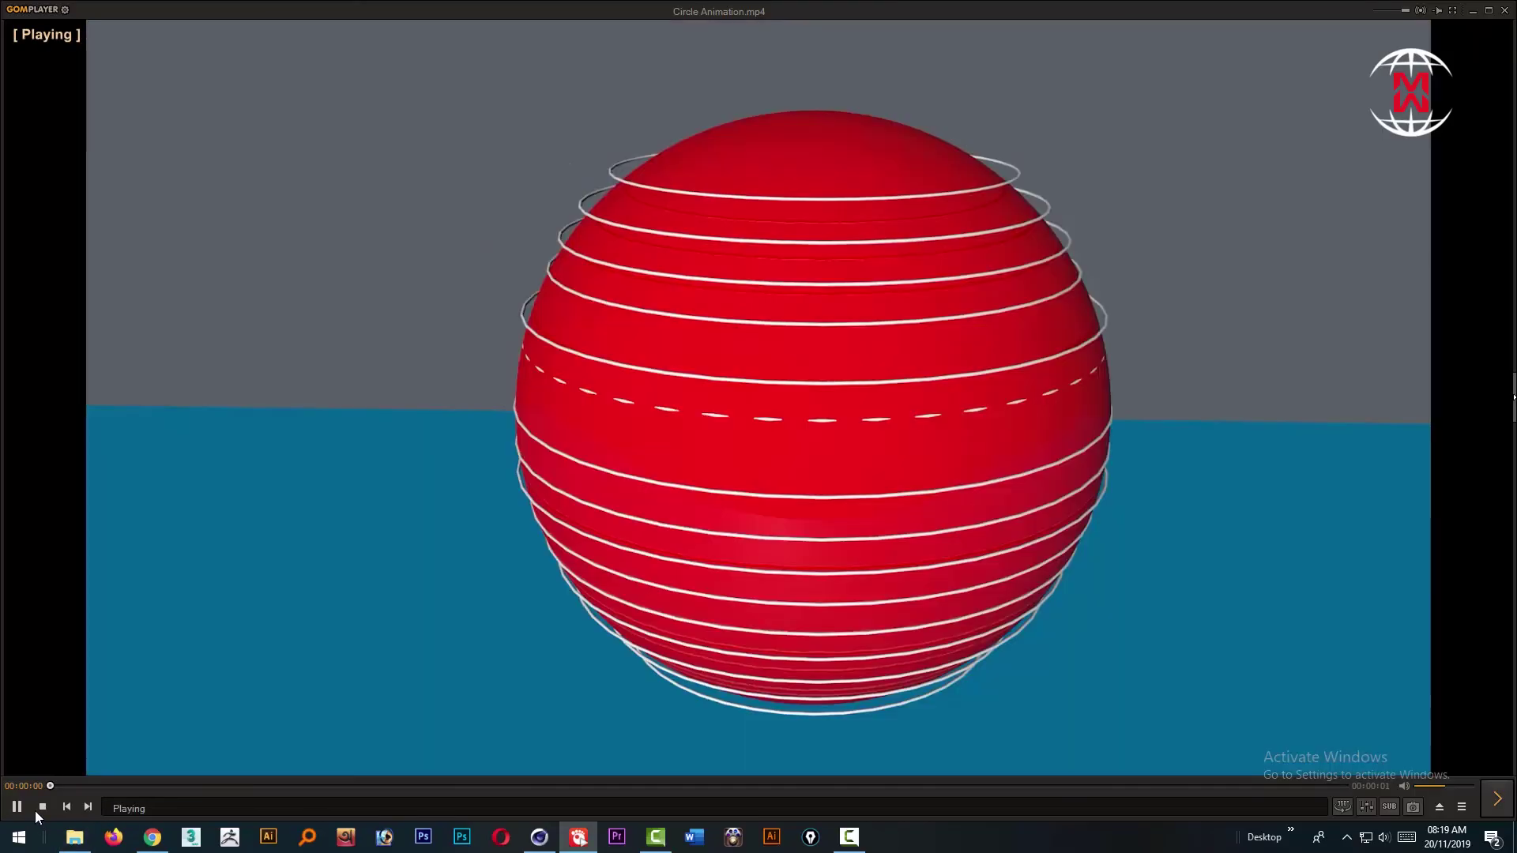